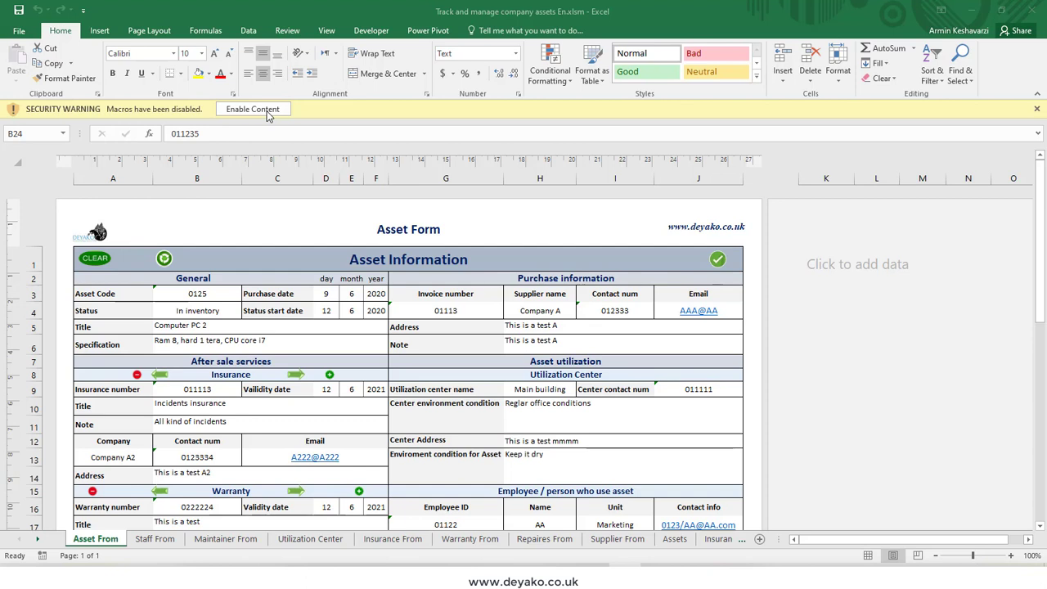
Step: Enable the disabled macro content in the asset tracking workbook
left_click(267, 114)
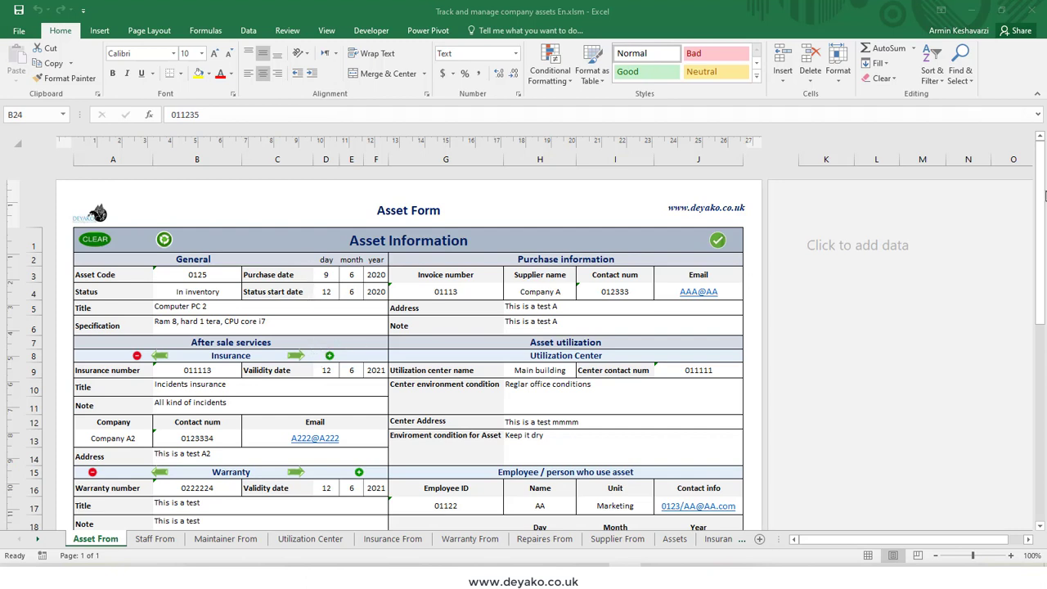
mouse_move(1041, 201)
left_mouse_down()
mouse_move(1044, 307)
mouse_move(1041, 201)
left_mouse_up()
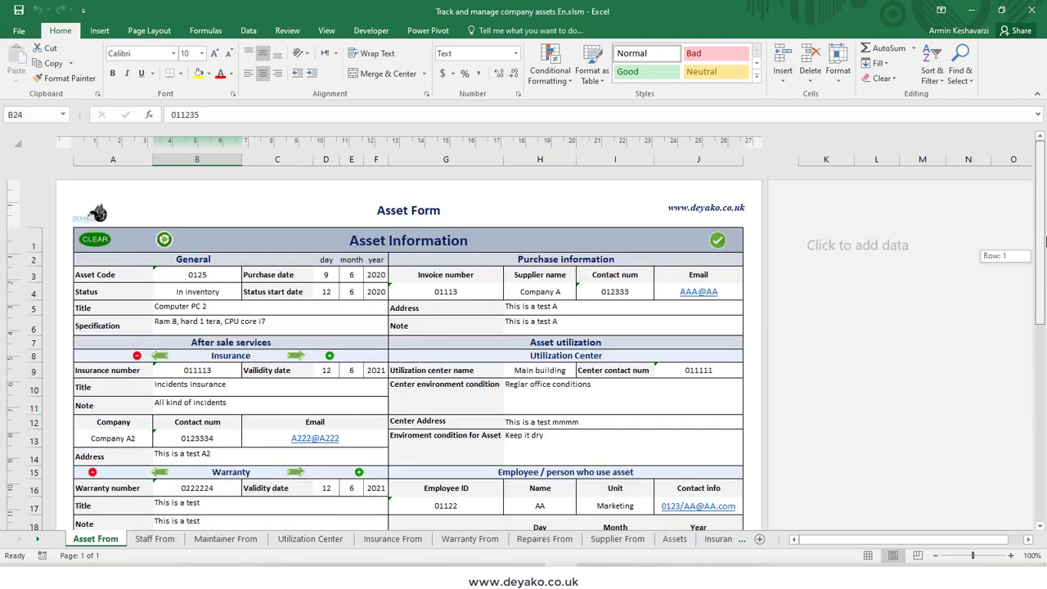
Step: On the Staff From sheet, enter the employee's ID in cell C1 to load that employee's details and assigned assets
left_click(155, 539)
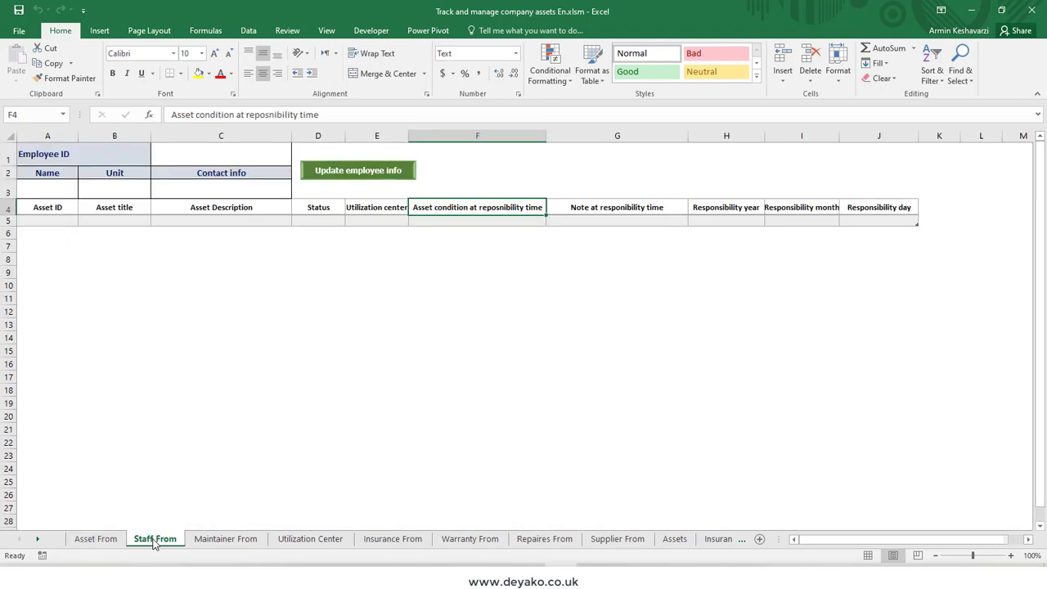
left_click(222, 161)
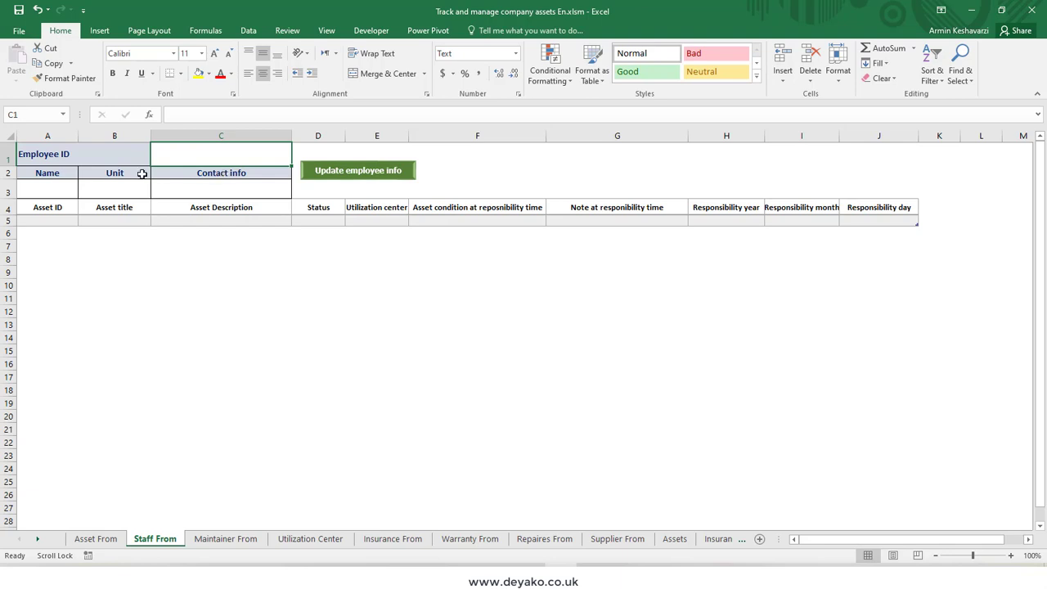
left_click(61, 156)
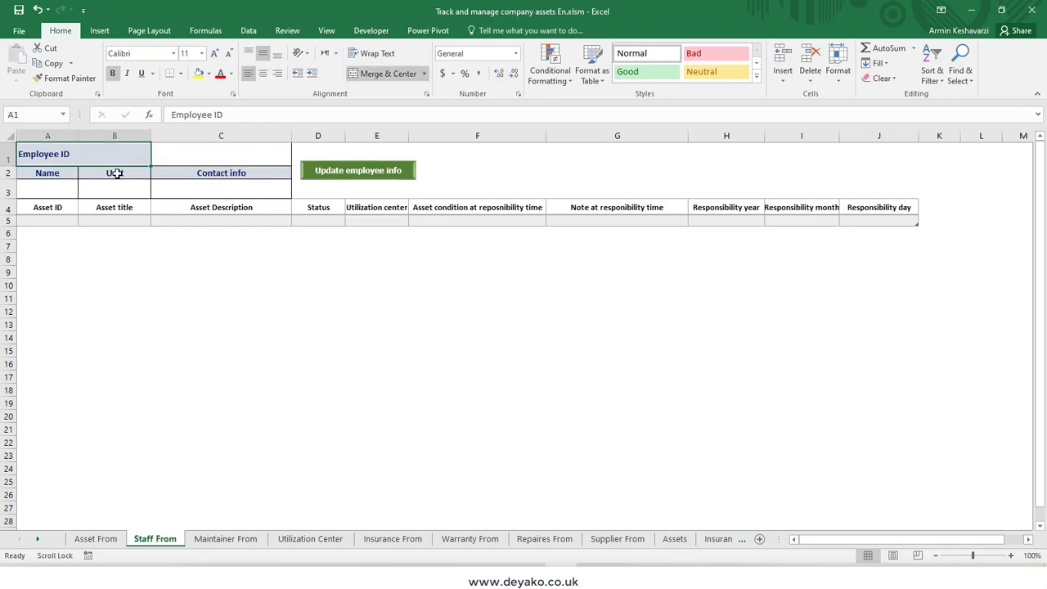
left_click(199, 144)
type("011")
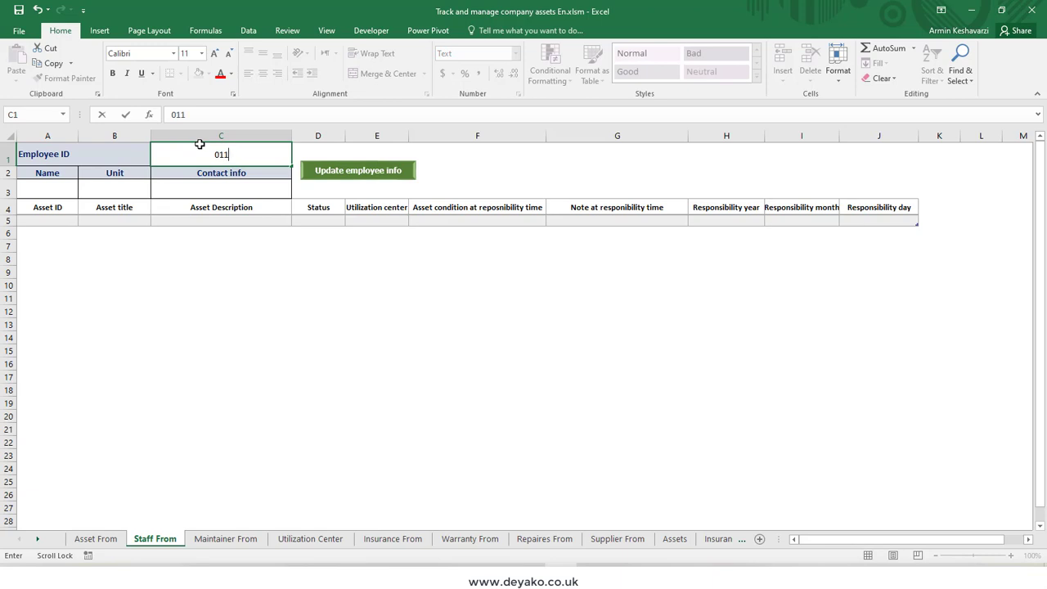
type("22")
key("Return")
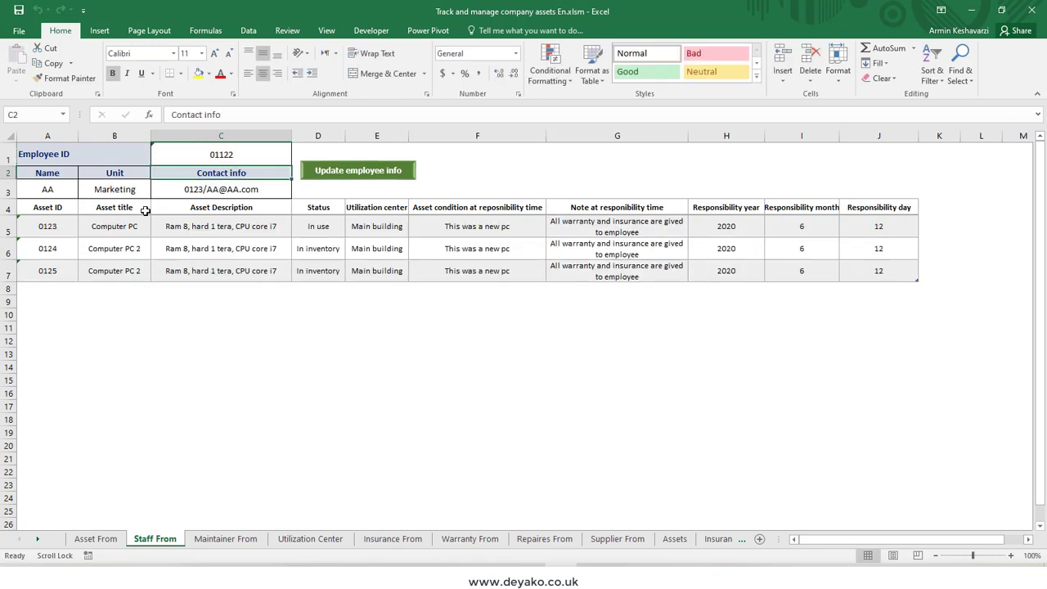
Step: Review the employee's asset rows along with the ID, name, unit and contact info cells on the Staff From sheet
left_click_drag(12, 227, 23, 277)
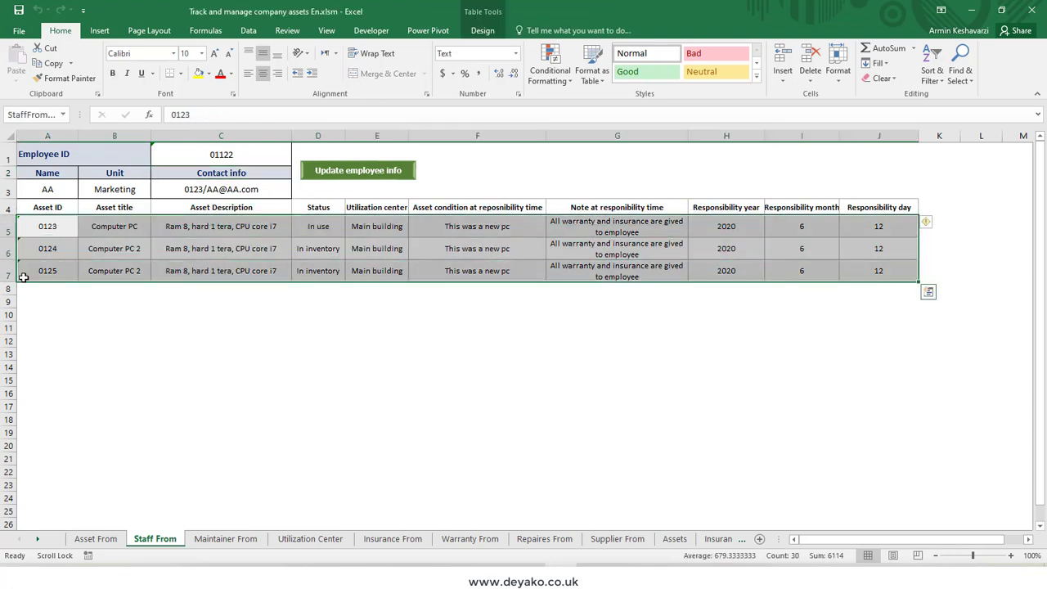
left_click(65, 160)
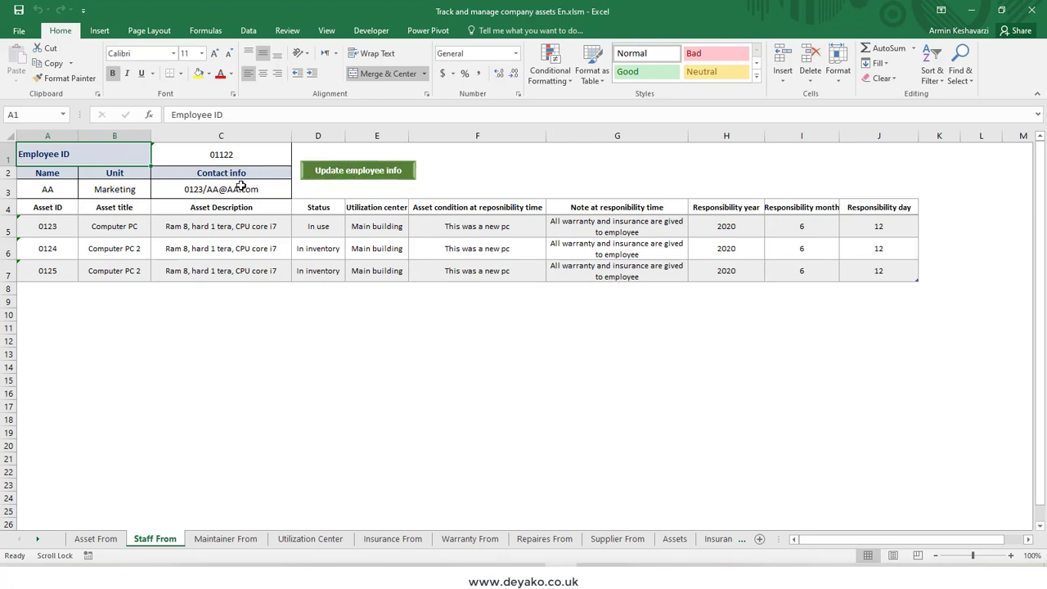
left_click(214, 191)
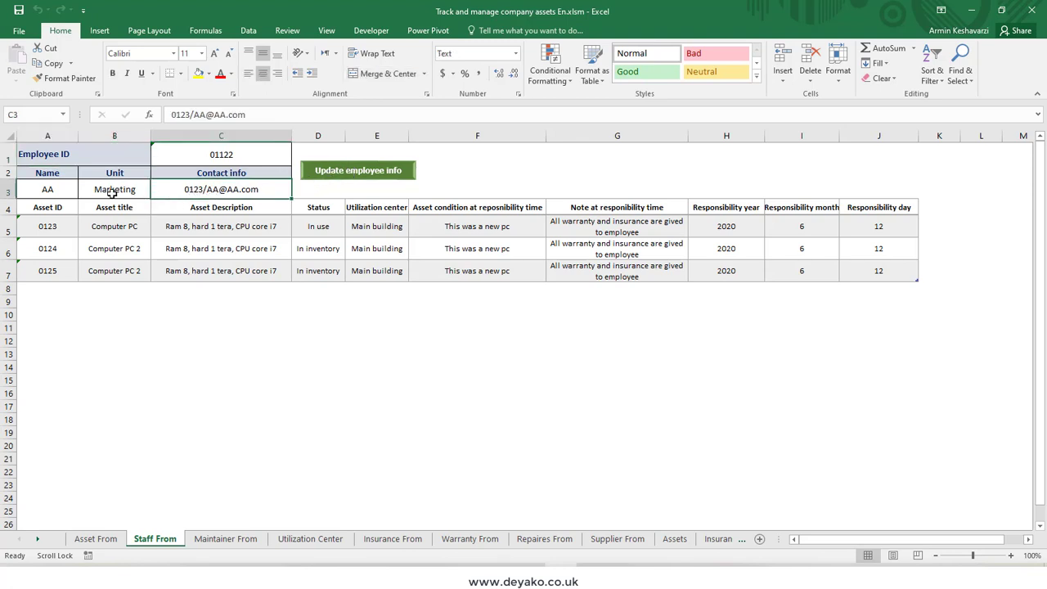
left_click(52, 190)
left_click(137, 191)
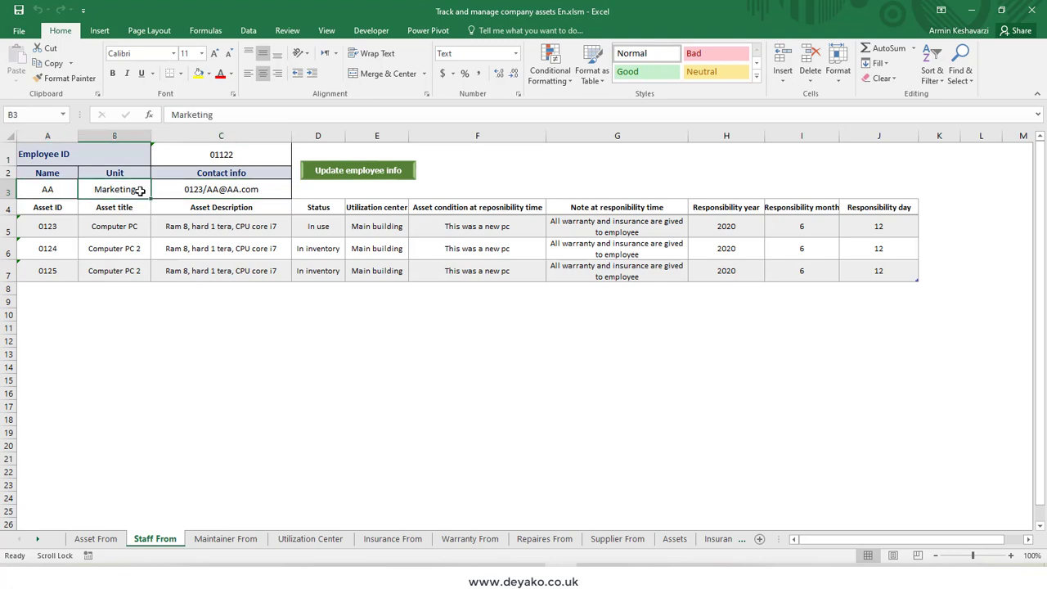
left_click(255, 186)
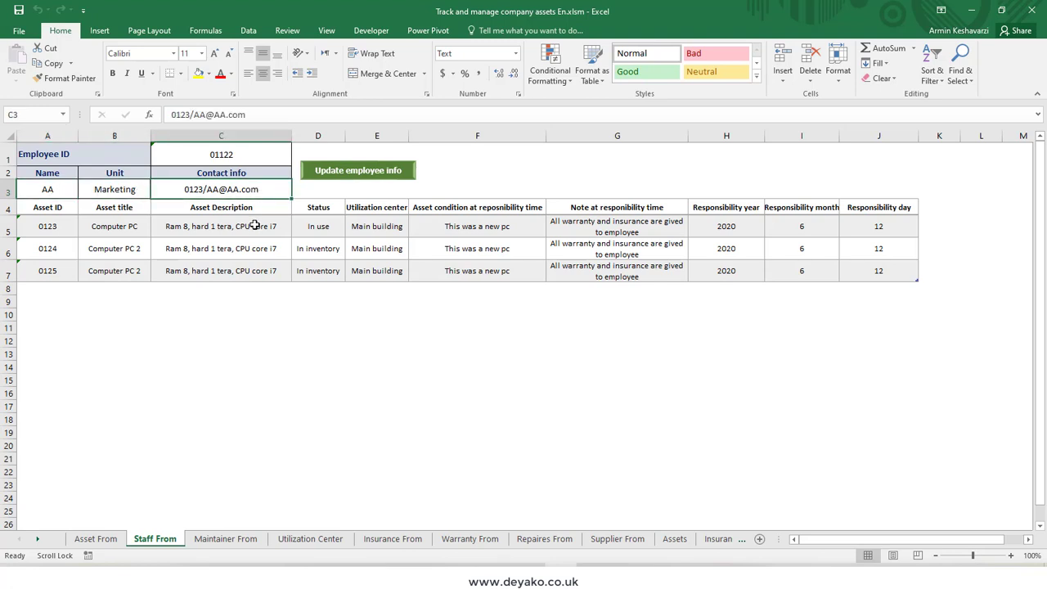
left_click(234, 154)
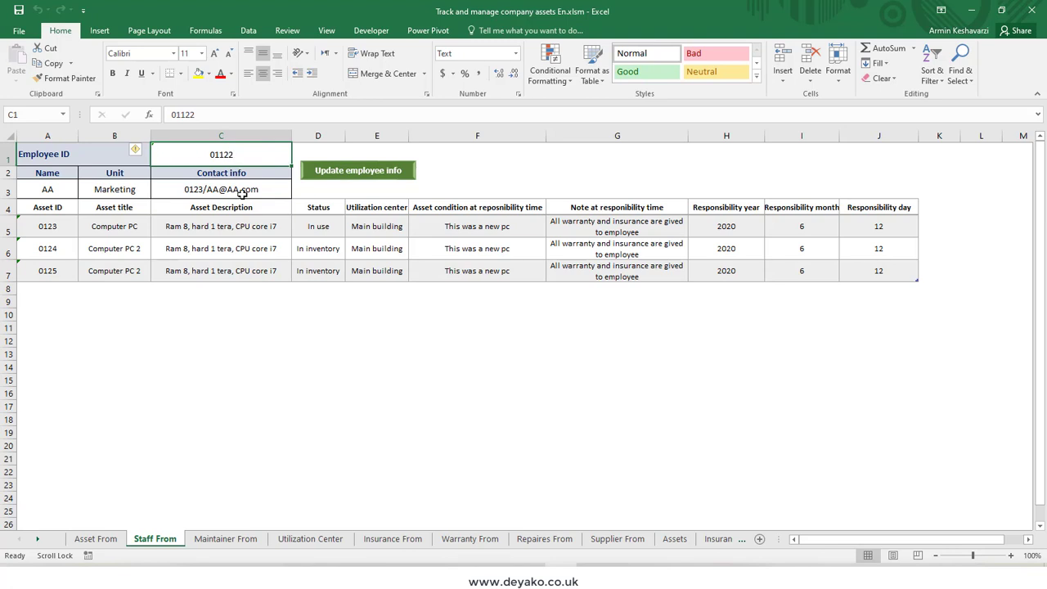
Step: Compare the Asset From and Staff From sheets, and examine the asset records and columns on the Assets sheet
left_click(102, 539)
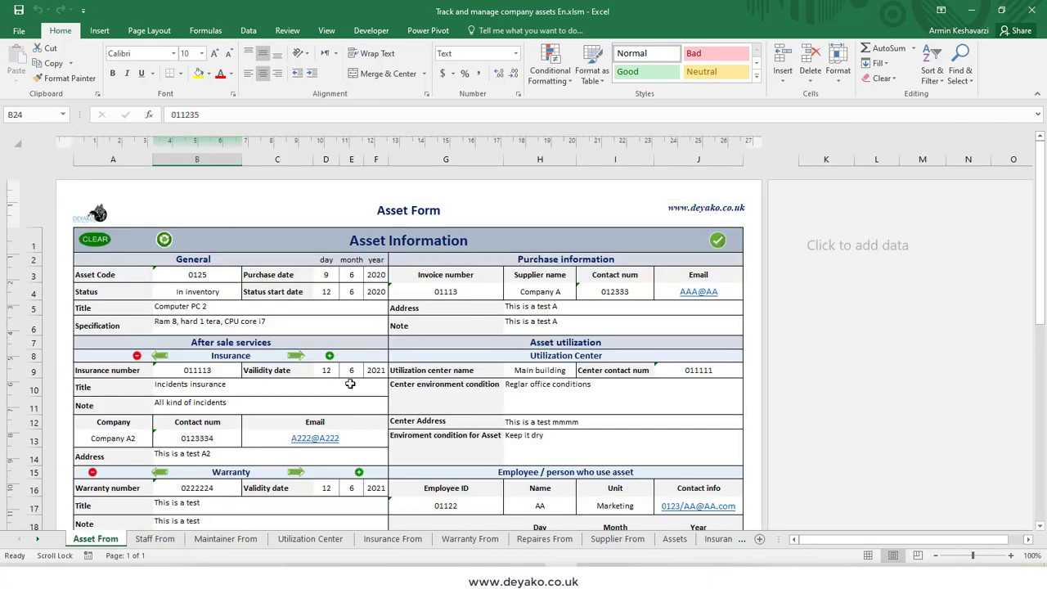
left_click(156, 539)
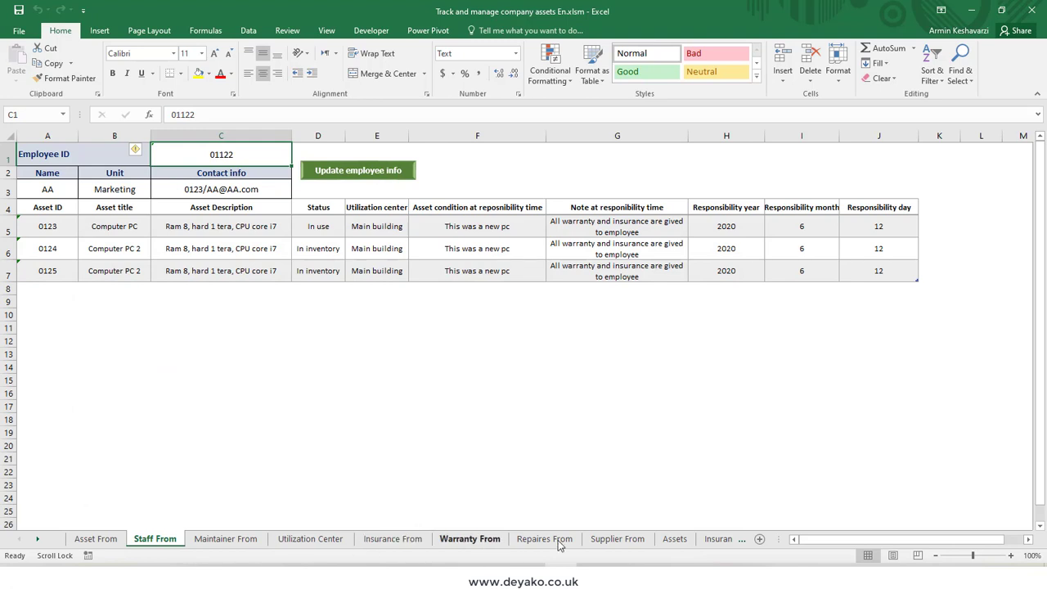
left_click(682, 539)
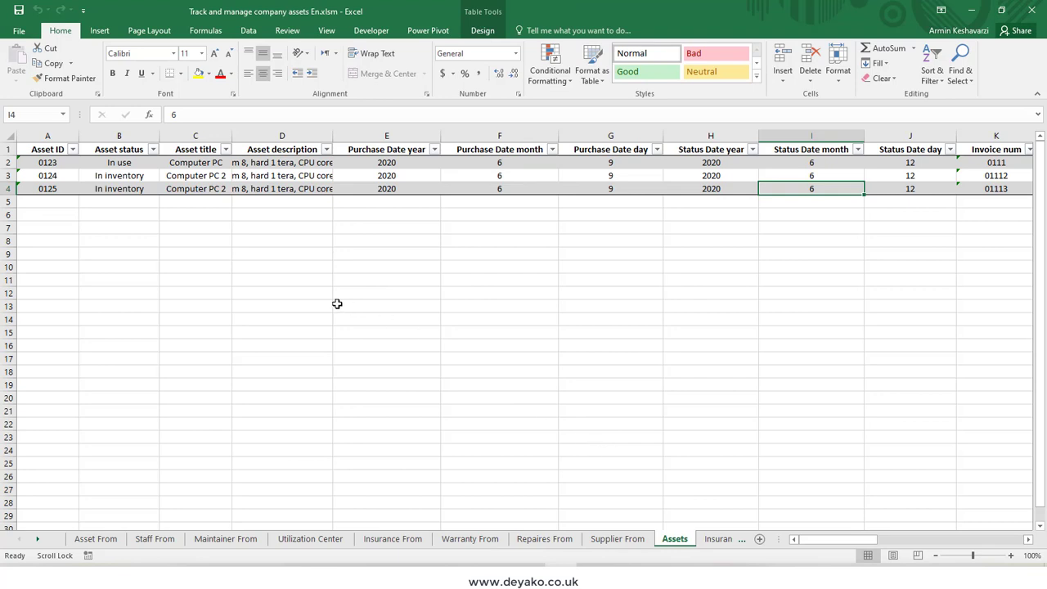
left_click(46, 163)
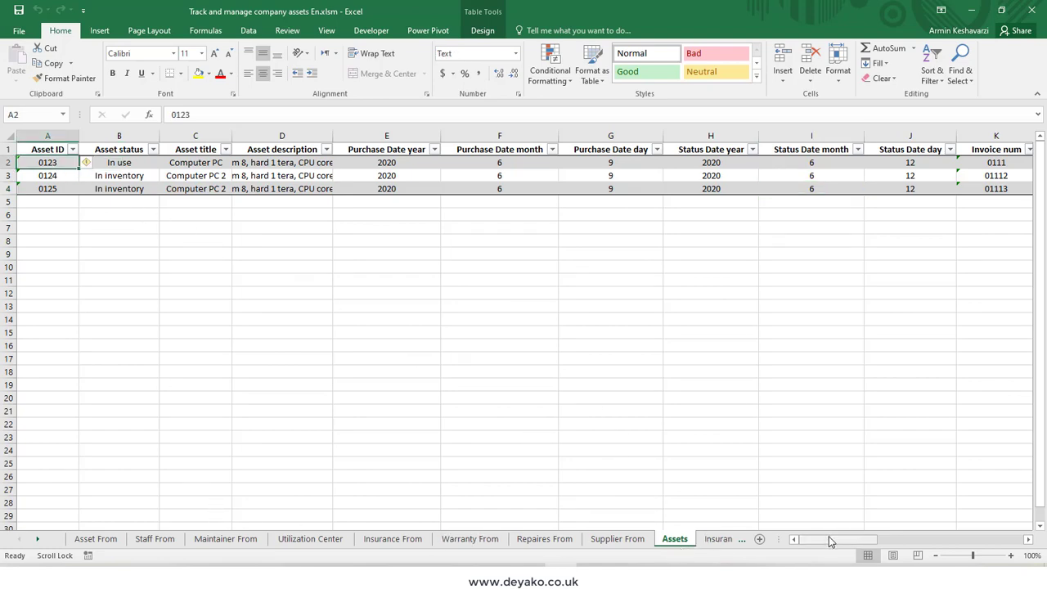
mouse_move(830, 539)
left_mouse_down()
mouse_move(985, 545)
mouse_move(818, 548)
left_mouse_up()
Step: Inspect the Asset ID and Insurance Id columns of the table on the Insurances sheet
left_click(715, 538)
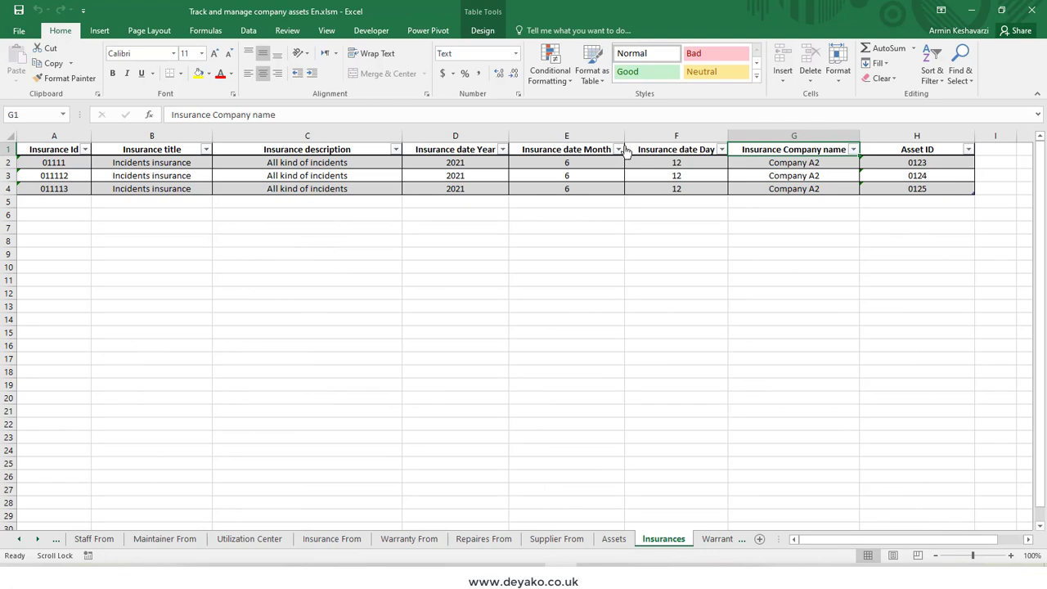
left_click(930, 162)
left_click_drag(934, 176, 921, 199)
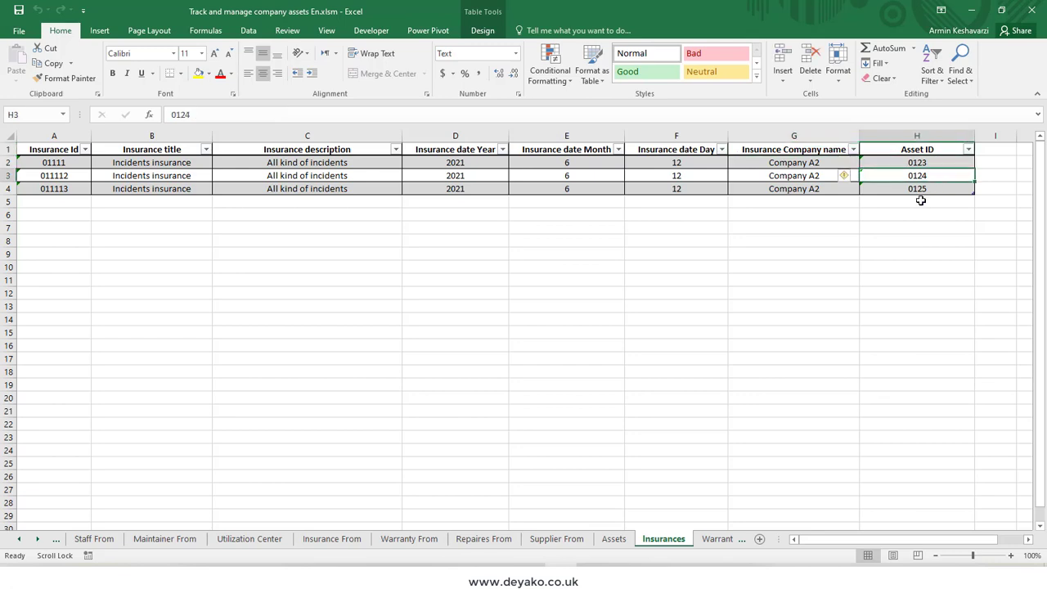
left_click(80, 162)
left_click(77, 188)
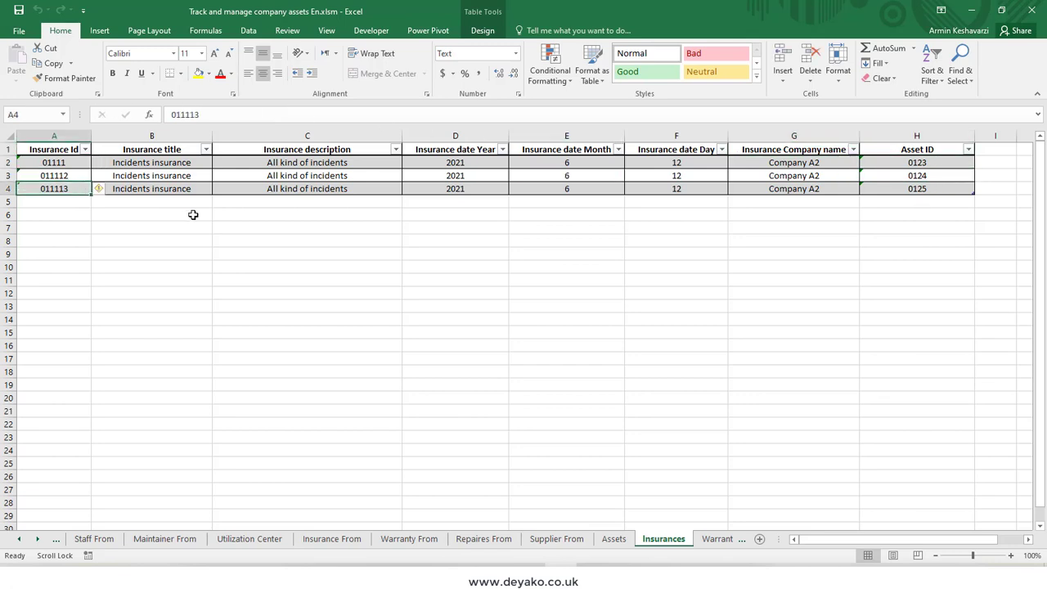
Step: View the records on the Warranties, Repairers and Maintenances sheets
left_click(720, 538)
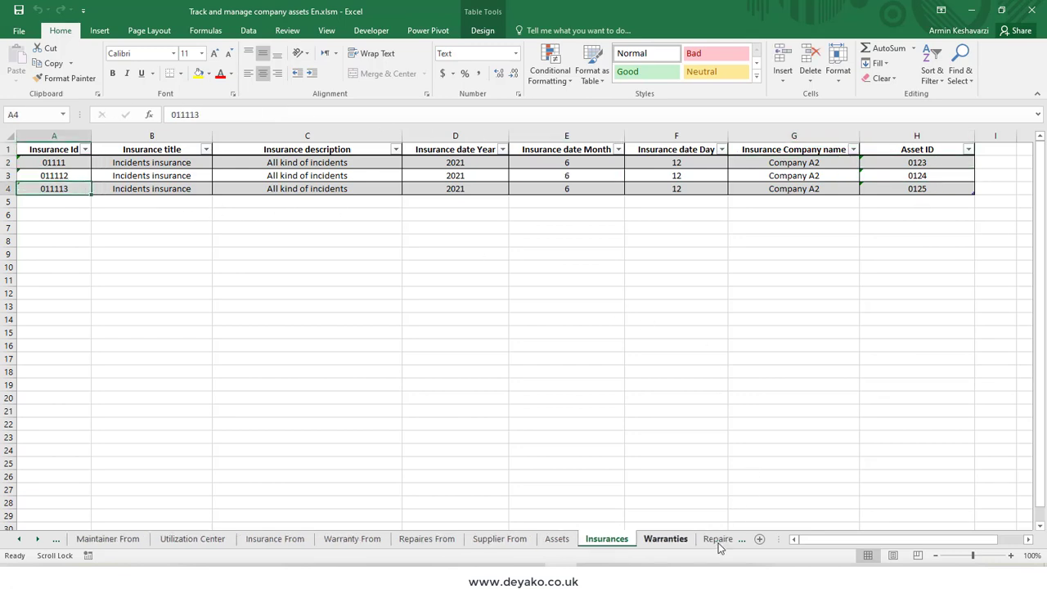
left_click(717, 539)
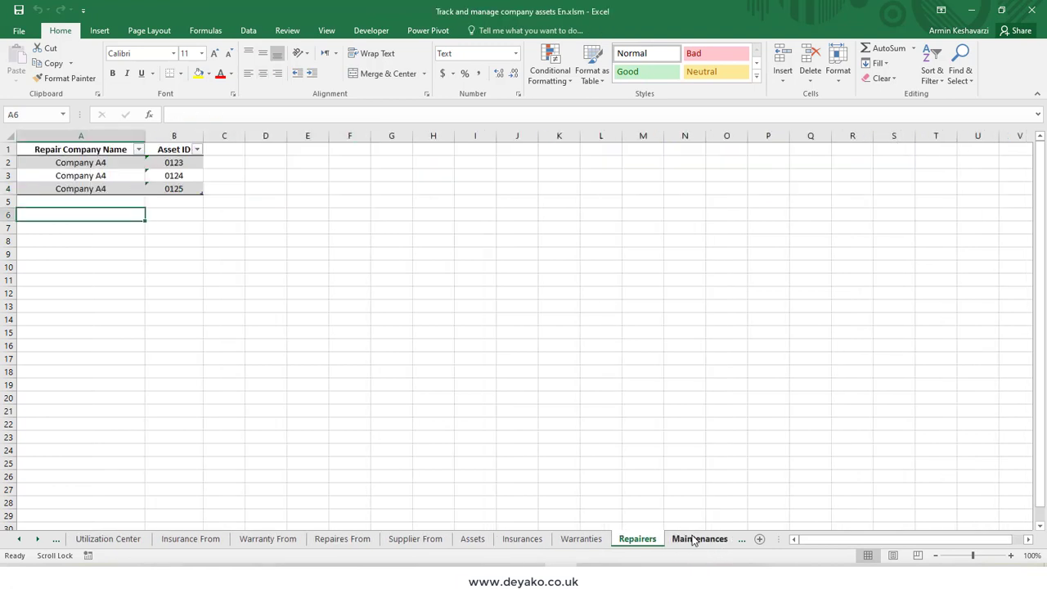
left_click(692, 539)
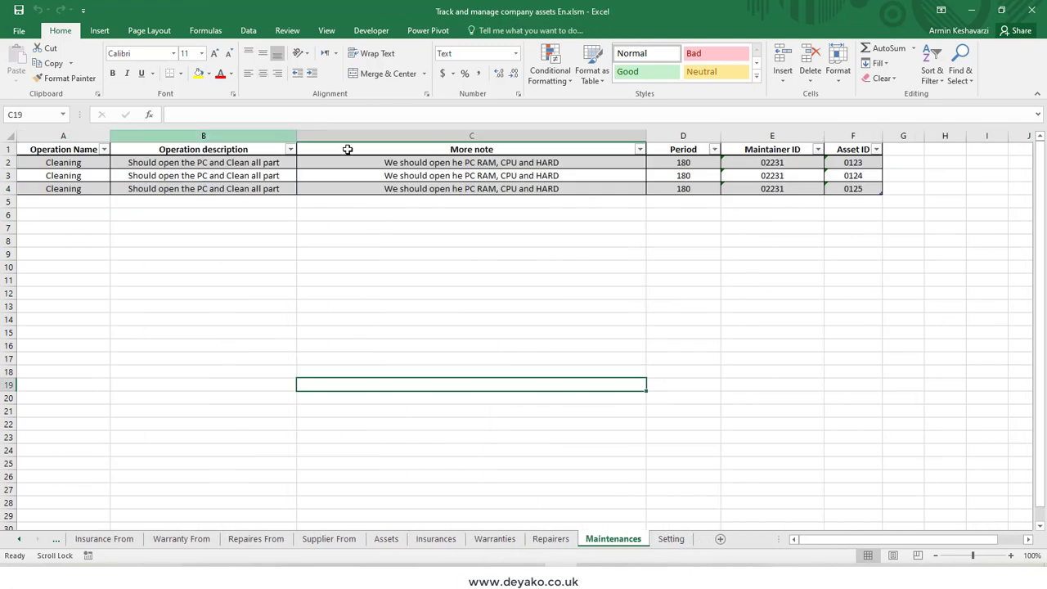
Step: Examine the employee, supplier and utilization center tables on the Setting sheet
left_click(672, 538)
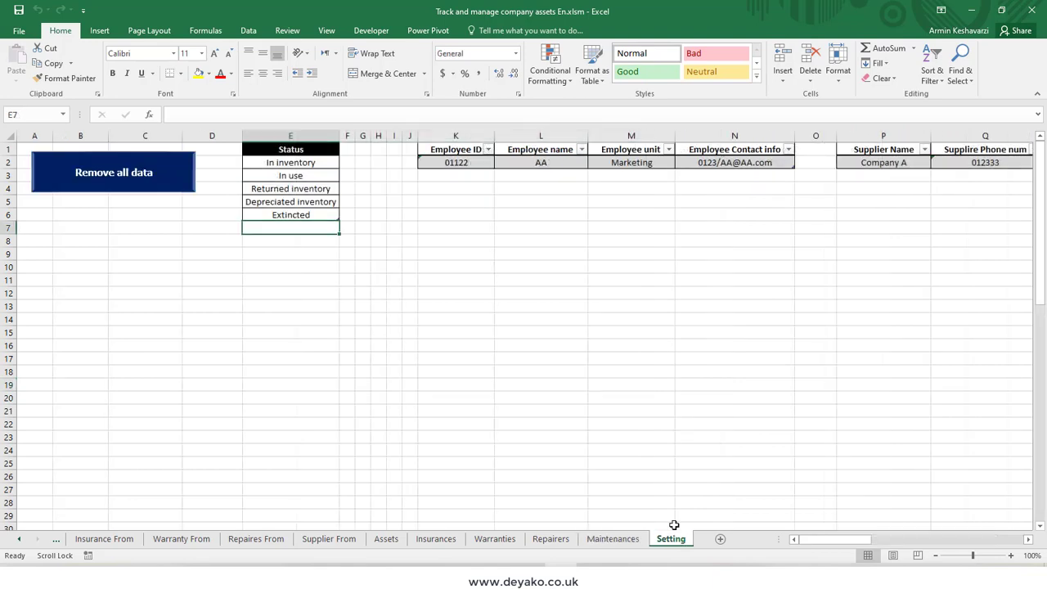
left_click_drag(827, 540, 796, 539)
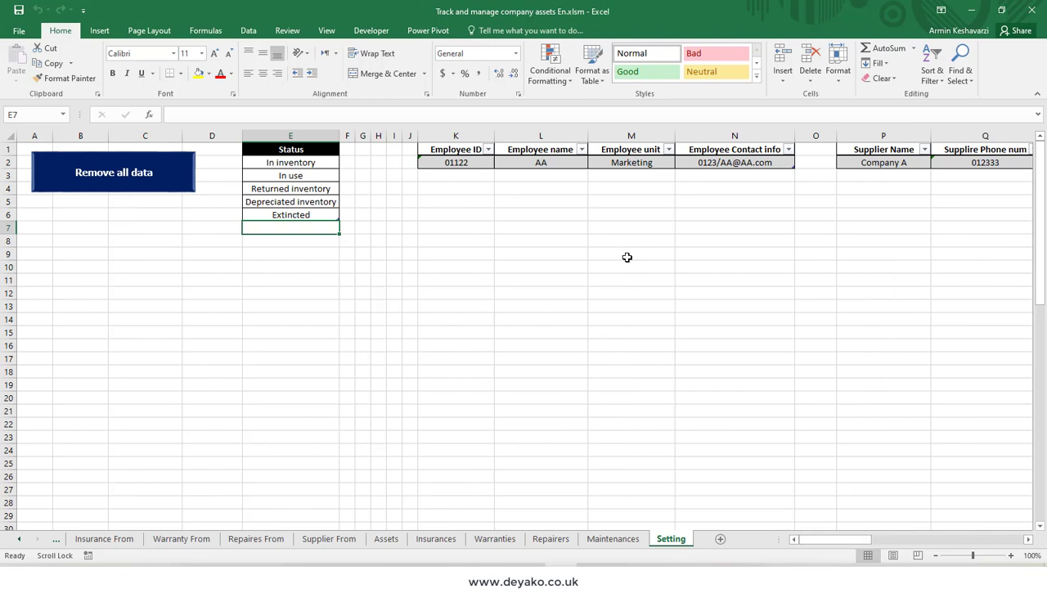
left_click(450, 159)
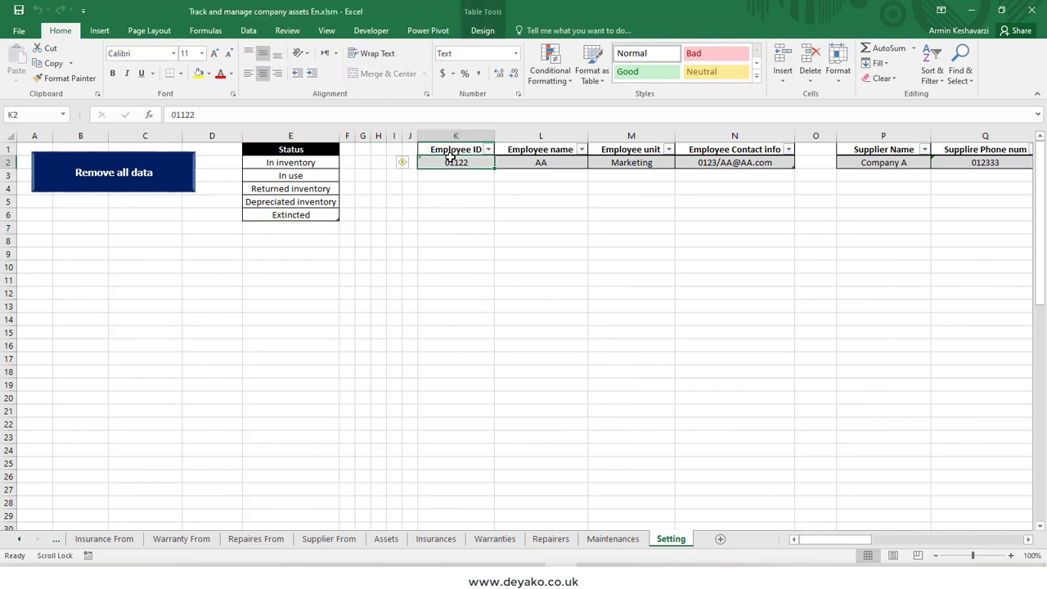
left_click(872, 165)
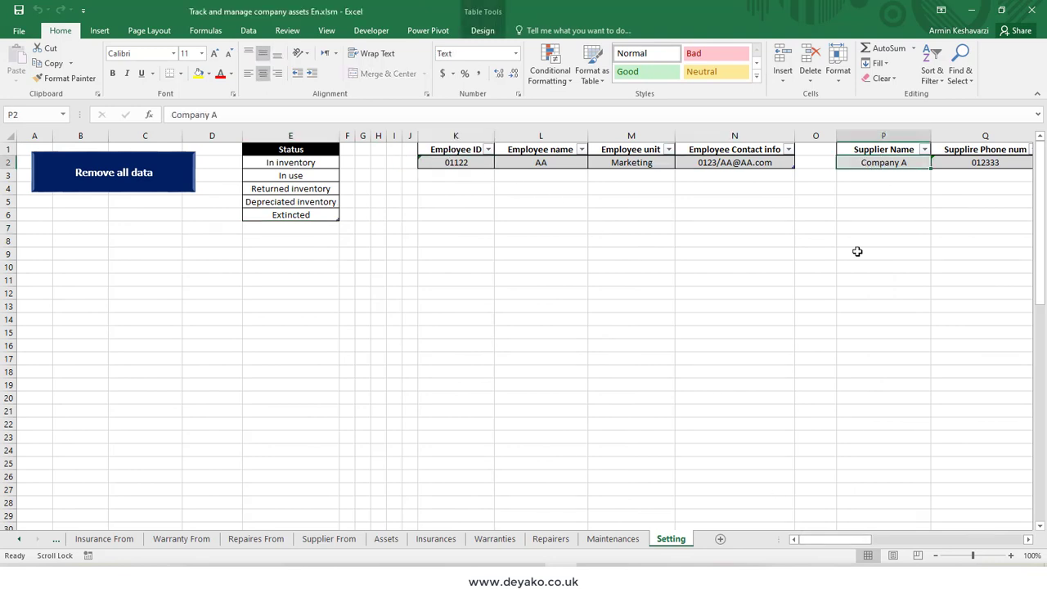
left_click_drag(855, 540, 900, 540)
left_click(744, 163)
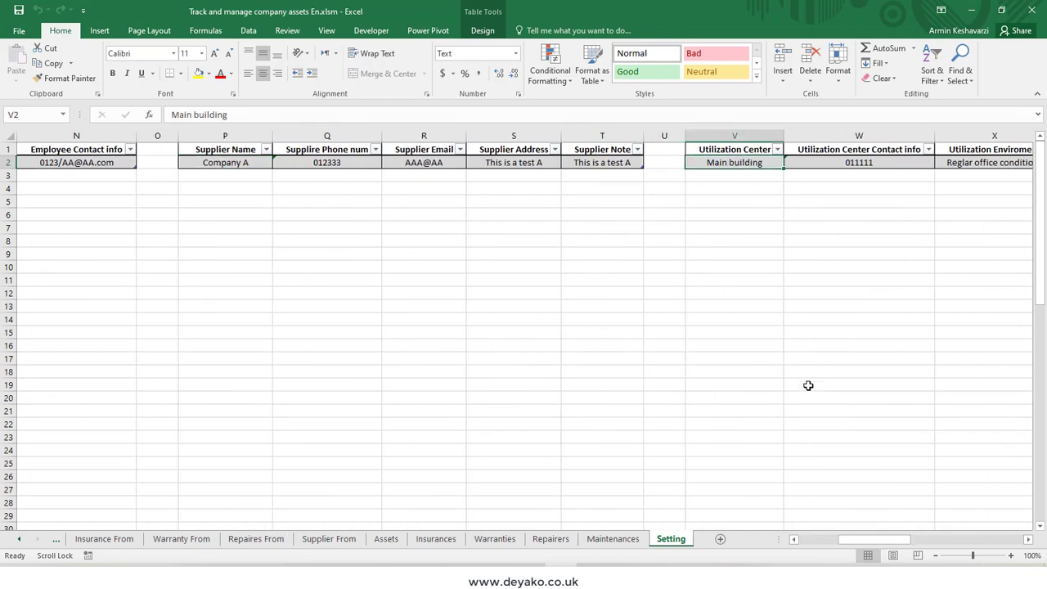
Step: Examine the insurance company, repair company and maintainer tables further along the Setting sheet
left_click_drag(858, 540, 880, 541)
left_click(654, 163)
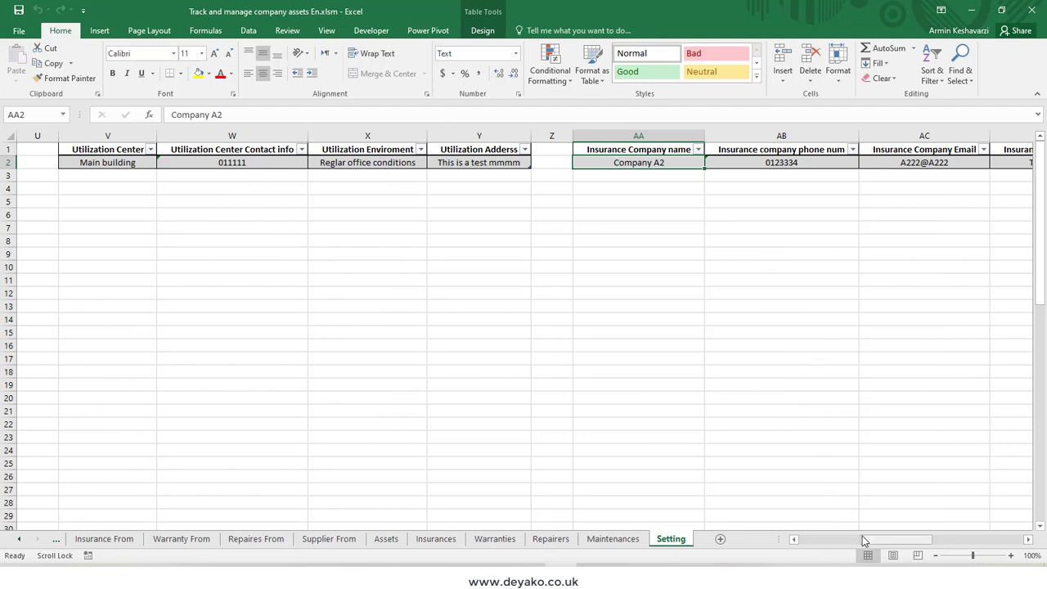
left_click_drag(884, 542, 953, 541)
left_click(709, 154)
left_click(867, 168)
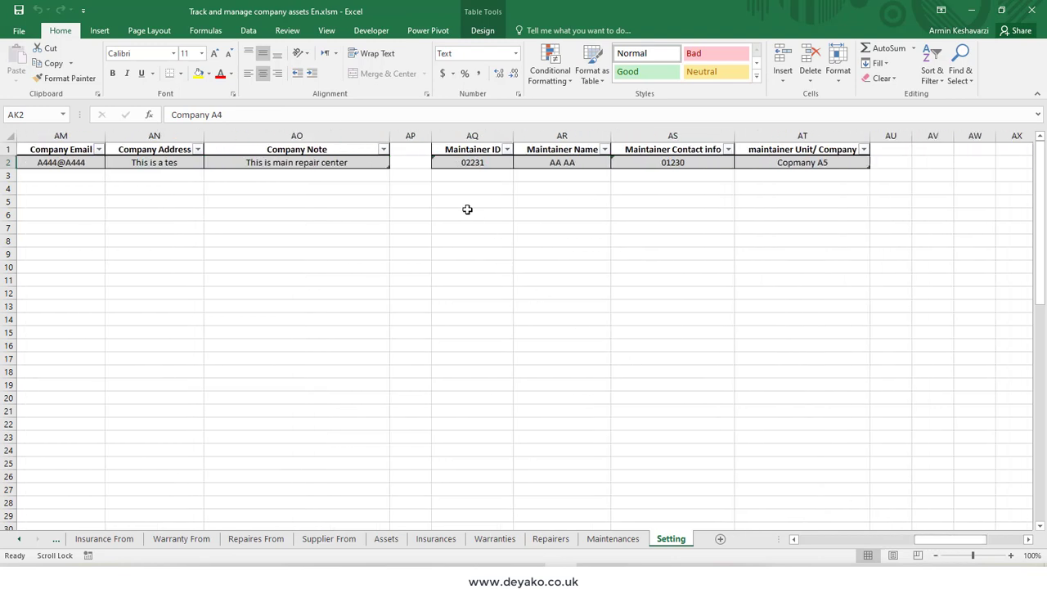
left_click(469, 163)
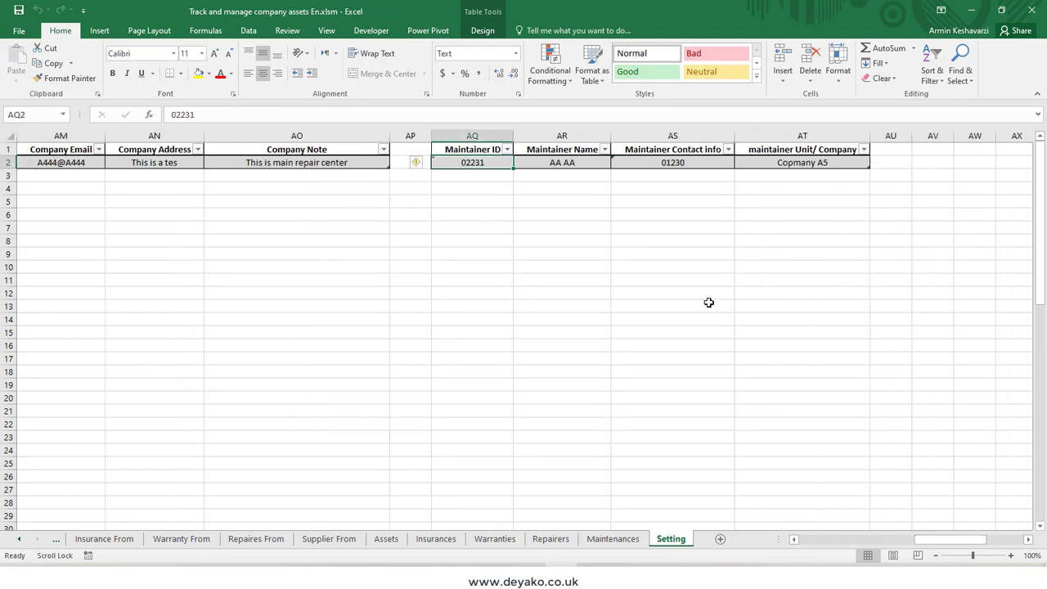
Step: Recheck the employee table on the Setting sheet and return to the Staff From sheet
left_click_drag(984, 543, 810, 541)
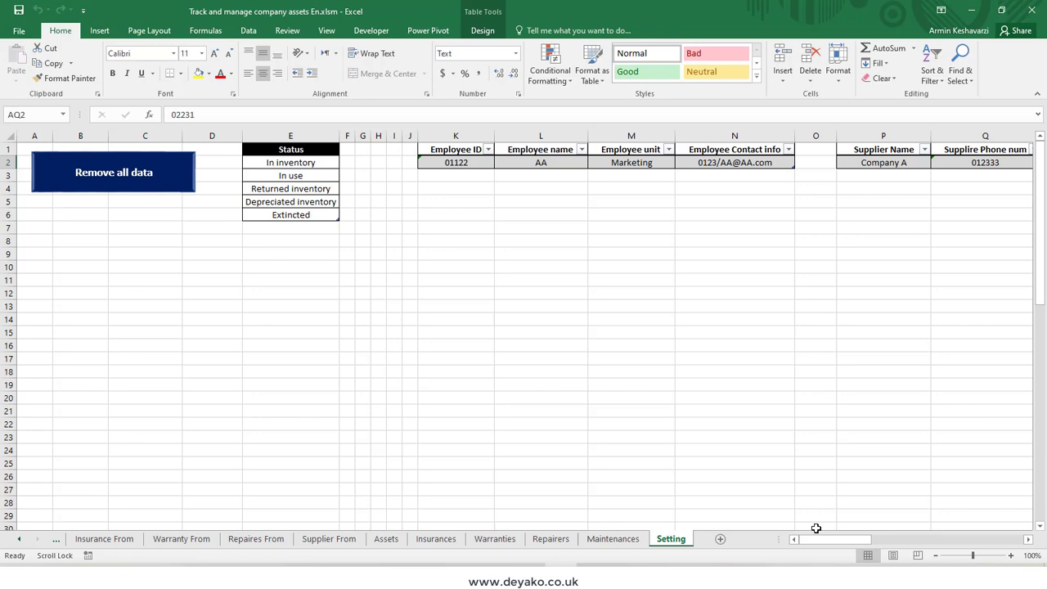
left_click(453, 179)
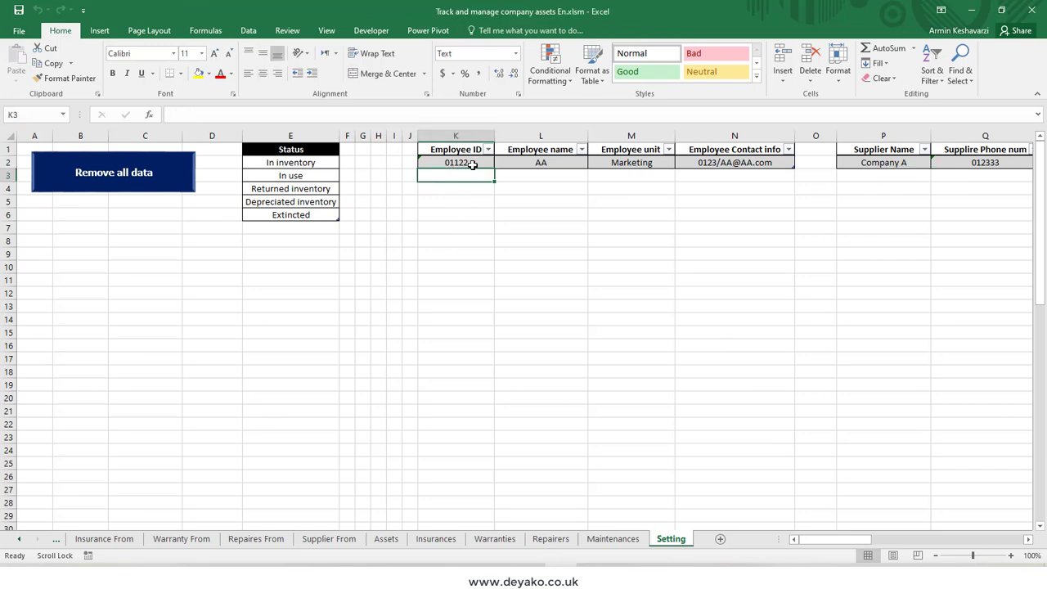
left_click(106, 539)
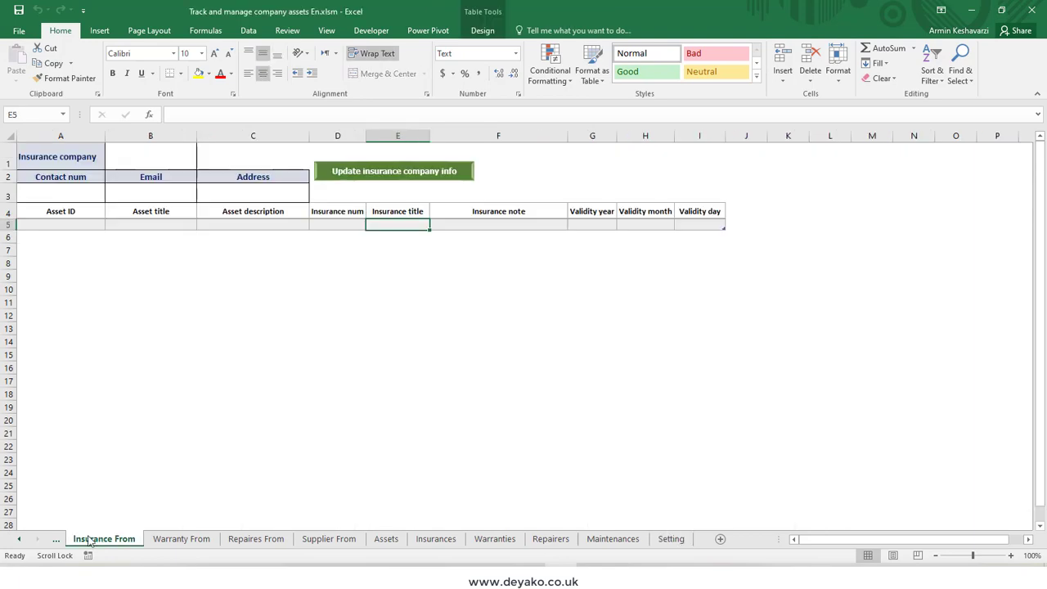
left_click(57, 540)
left_click(57, 541)
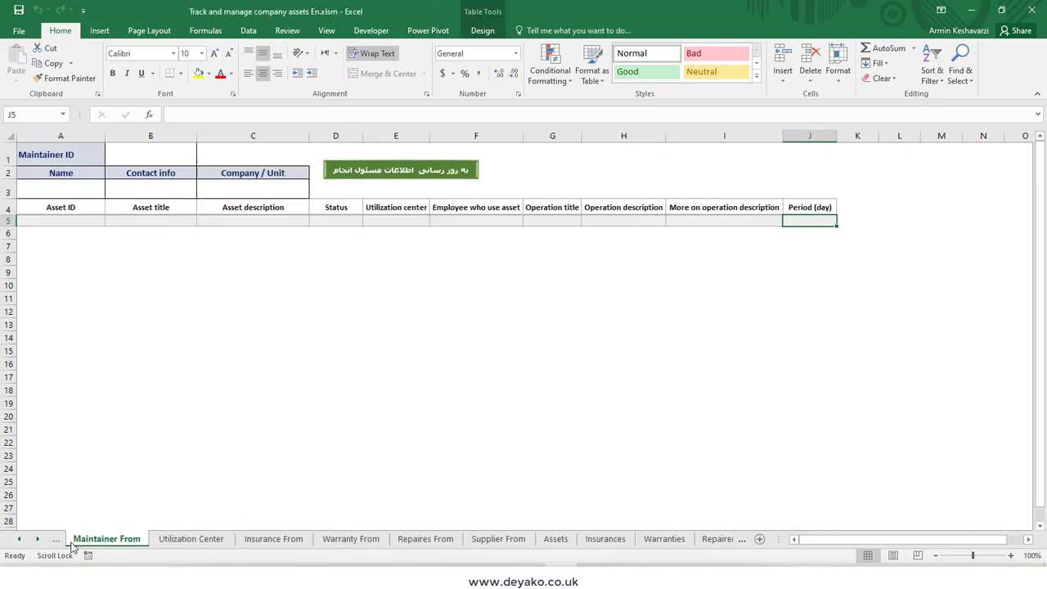
left_click(72, 539)
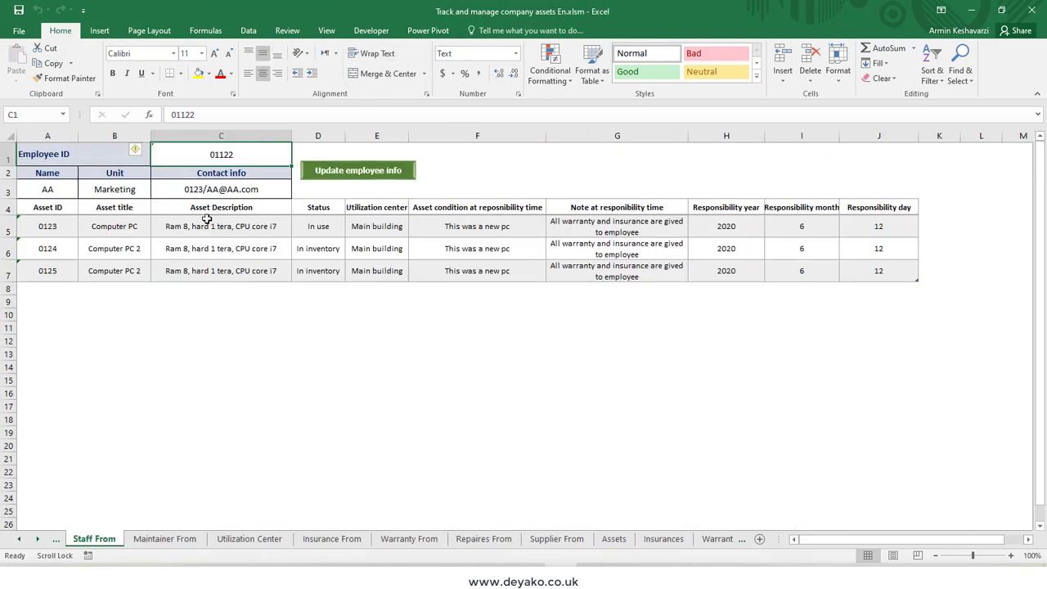
Step: Compare the employee's details on the staff form with the employee table on the Setting sheet
left_click_drag(61, 190, 234, 189)
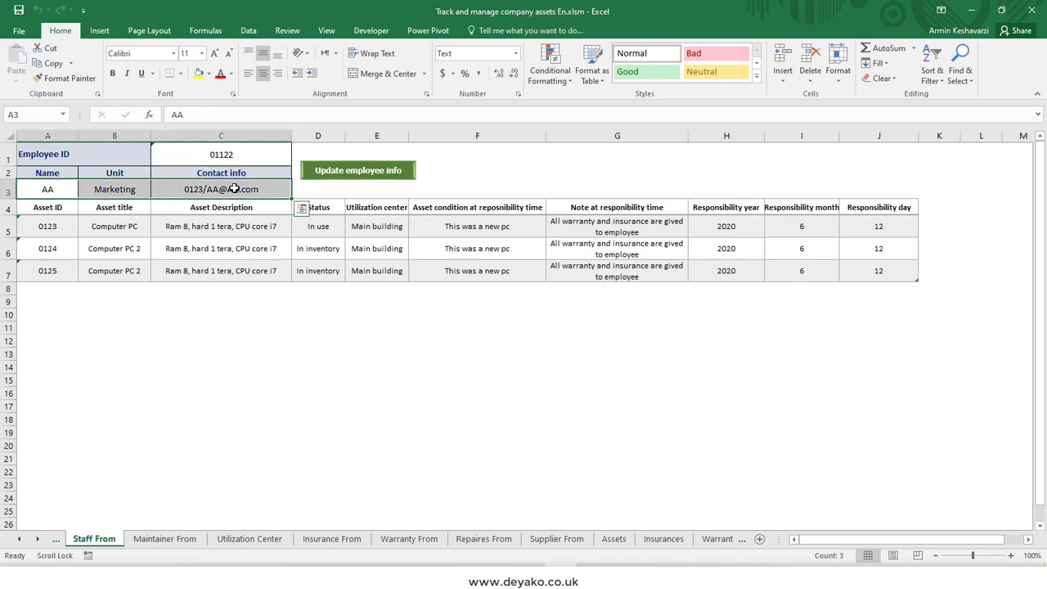
left_click(195, 158)
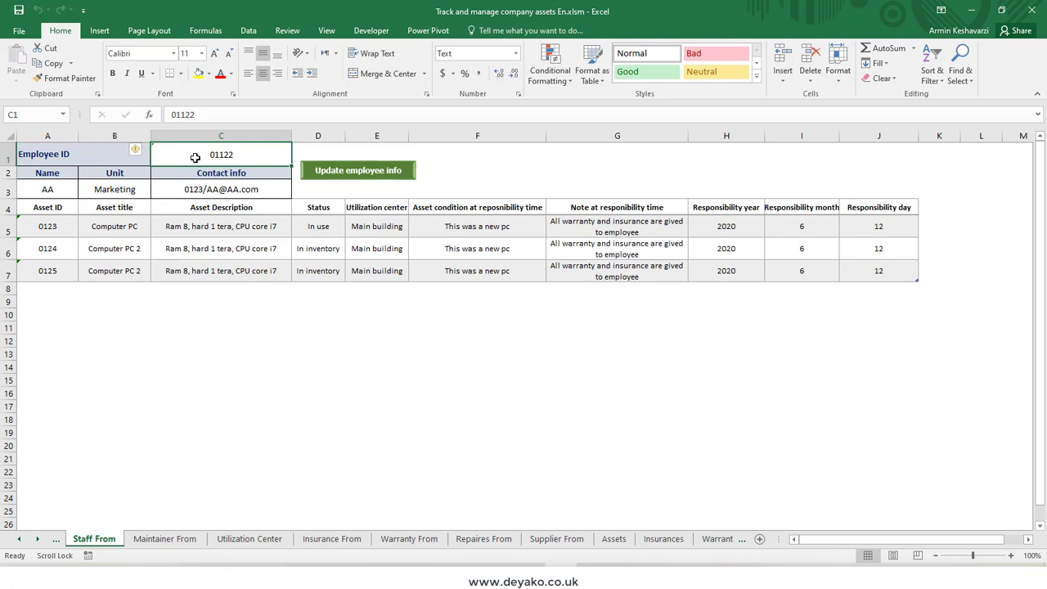
left_click(727, 541)
left_click(724, 542)
left_click(724, 541)
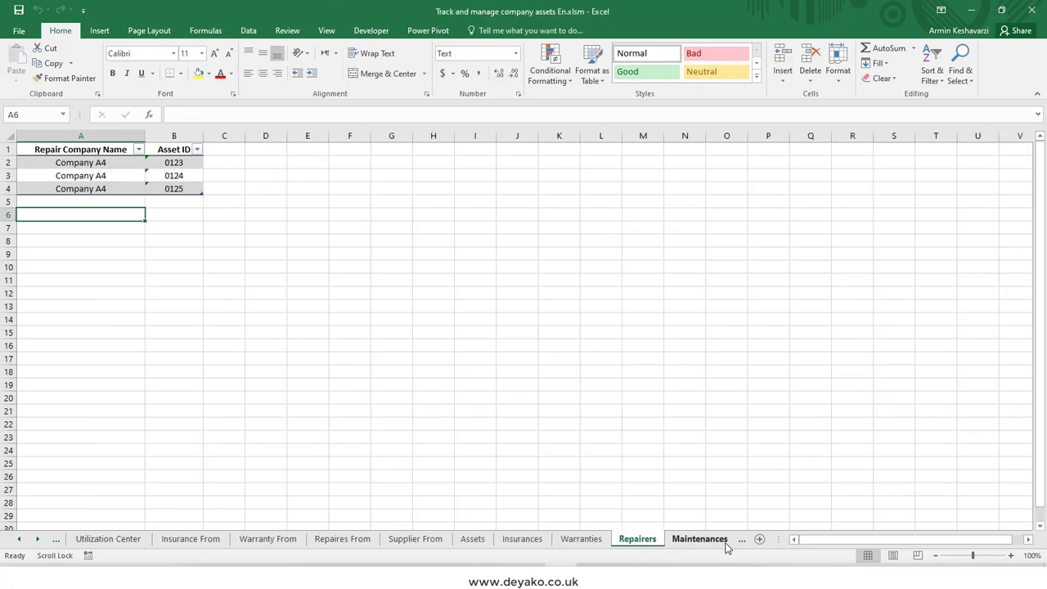
left_click(720, 540)
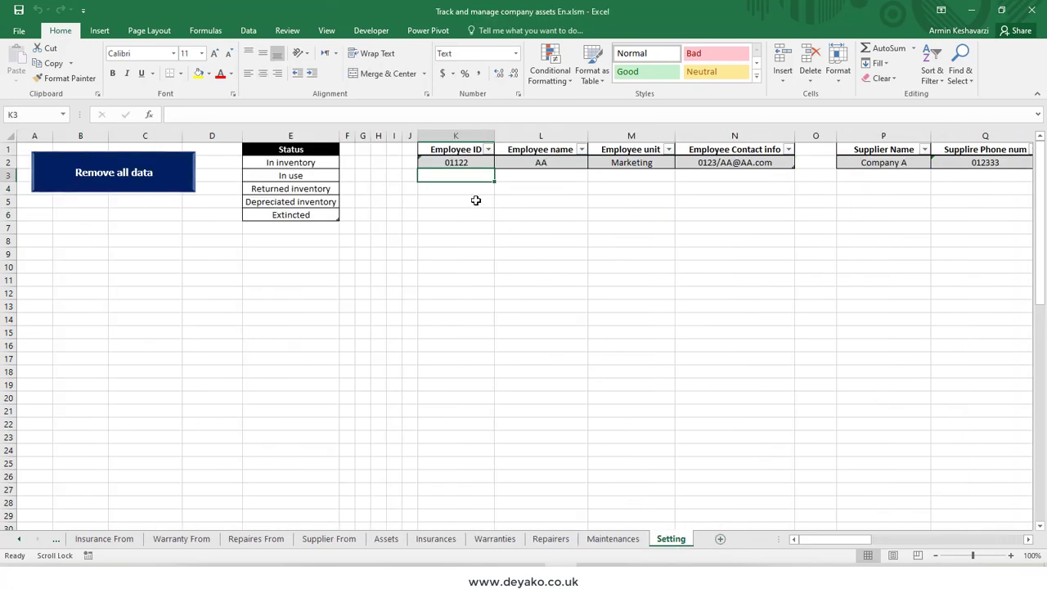
left_click(458, 165)
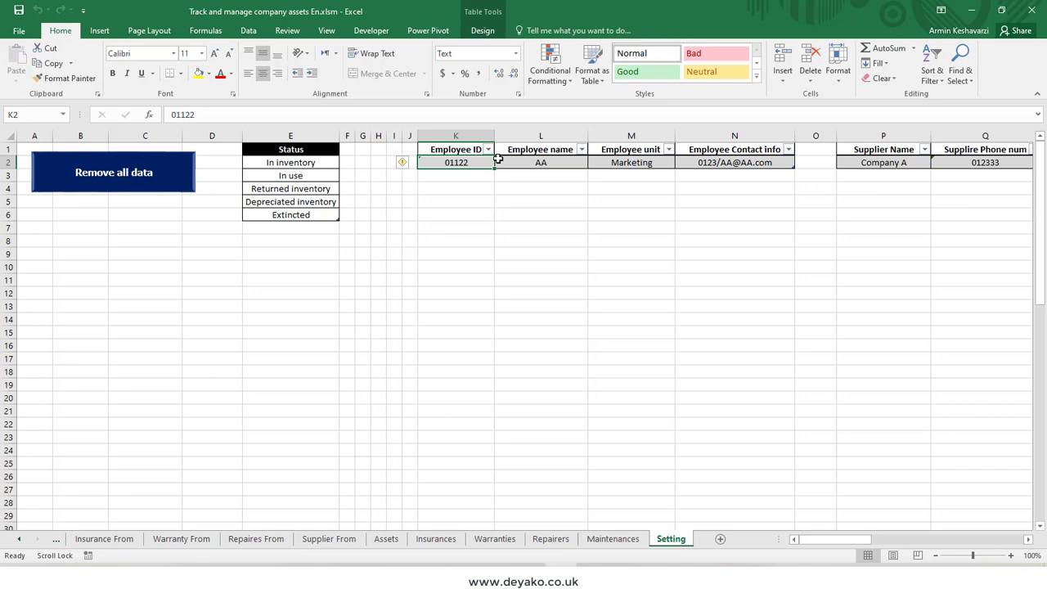
Step: Examine the supplier table on the Setting sheet
left_click_drag(810, 543, 833, 551)
left_click(728, 163)
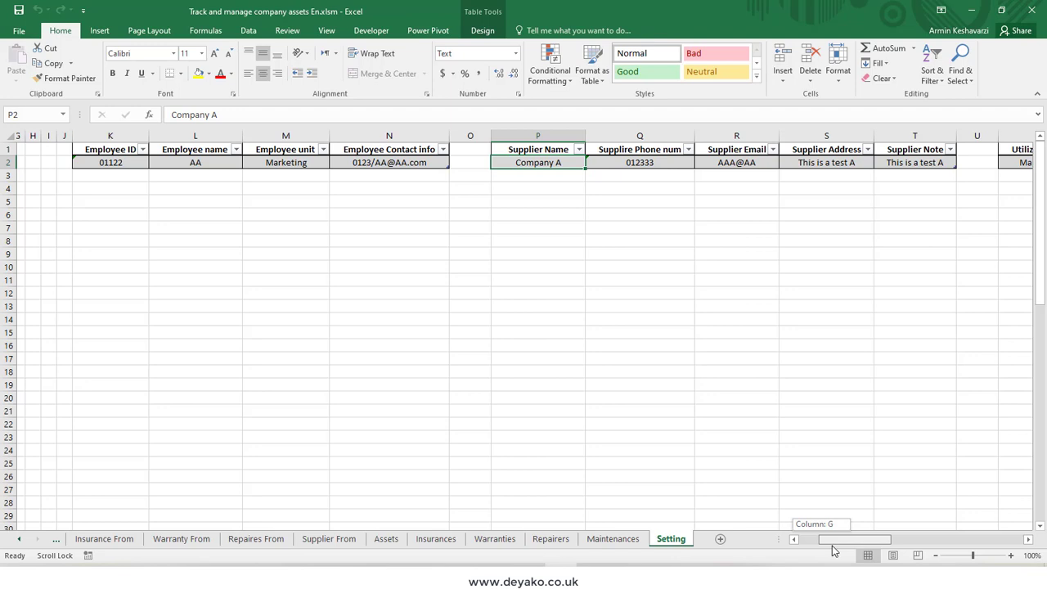
left_click_drag(833, 550, 838, 550)
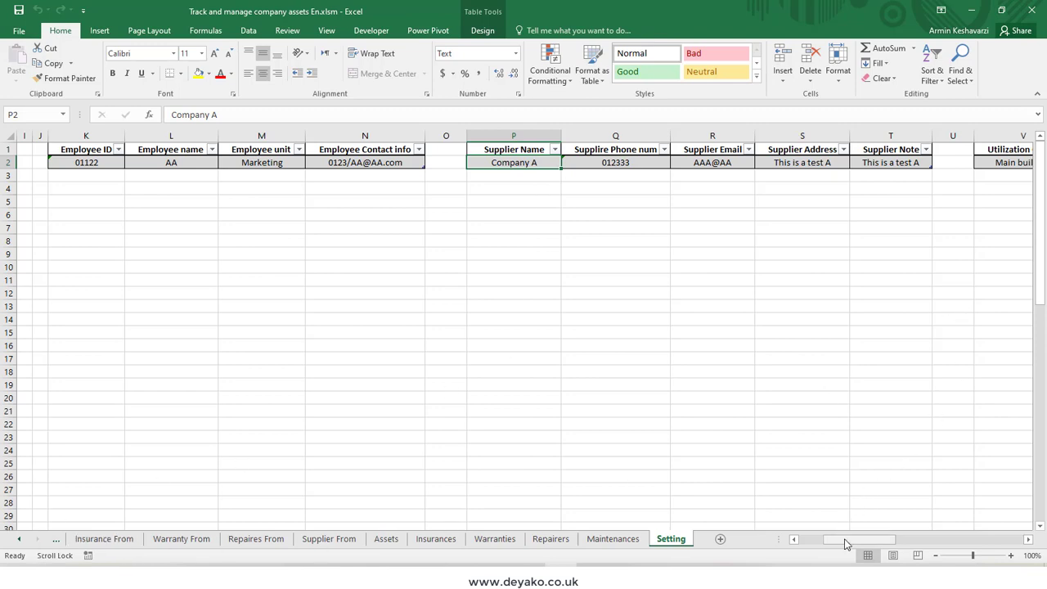
left_click_drag(846, 544, 822, 544)
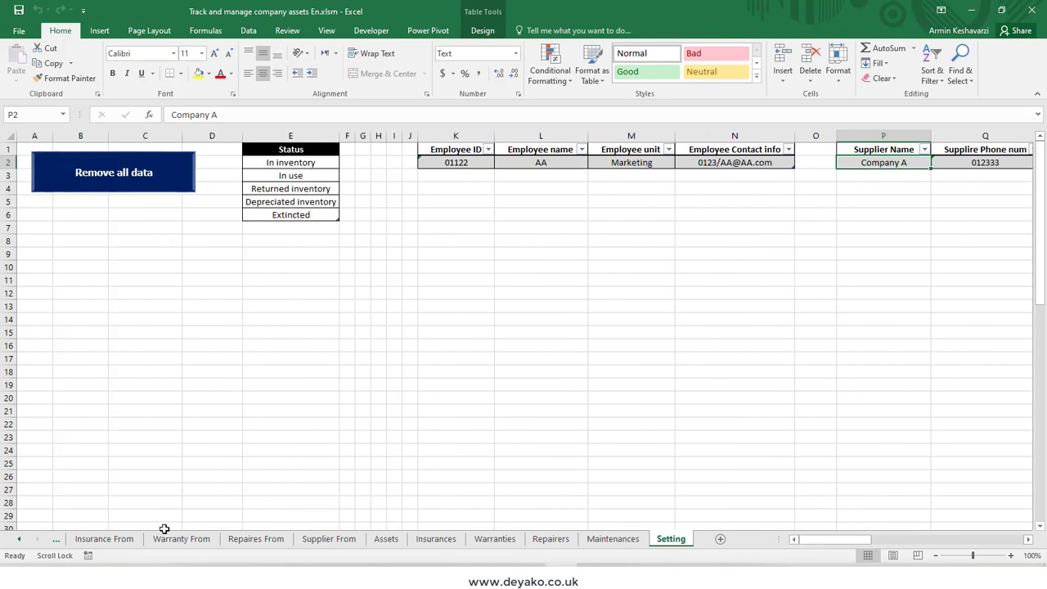
Step: Return to the first sheets of the workbook and view the Asset From and Staff From sheets
left_click(56, 540)
left_click(58, 542)
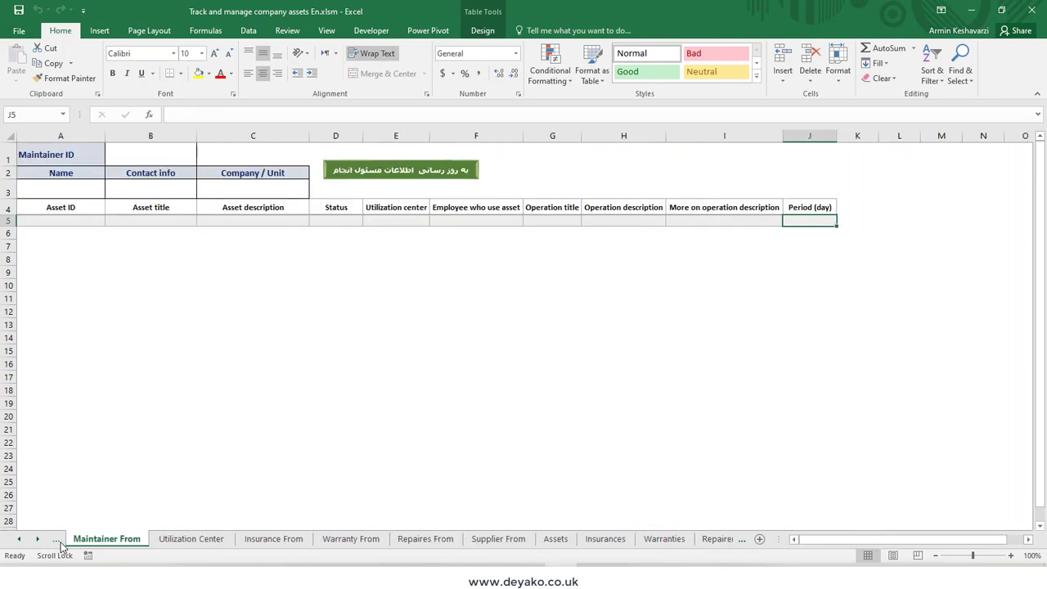
left_click(57, 542)
left_click(58, 541)
left_click(57, 541)
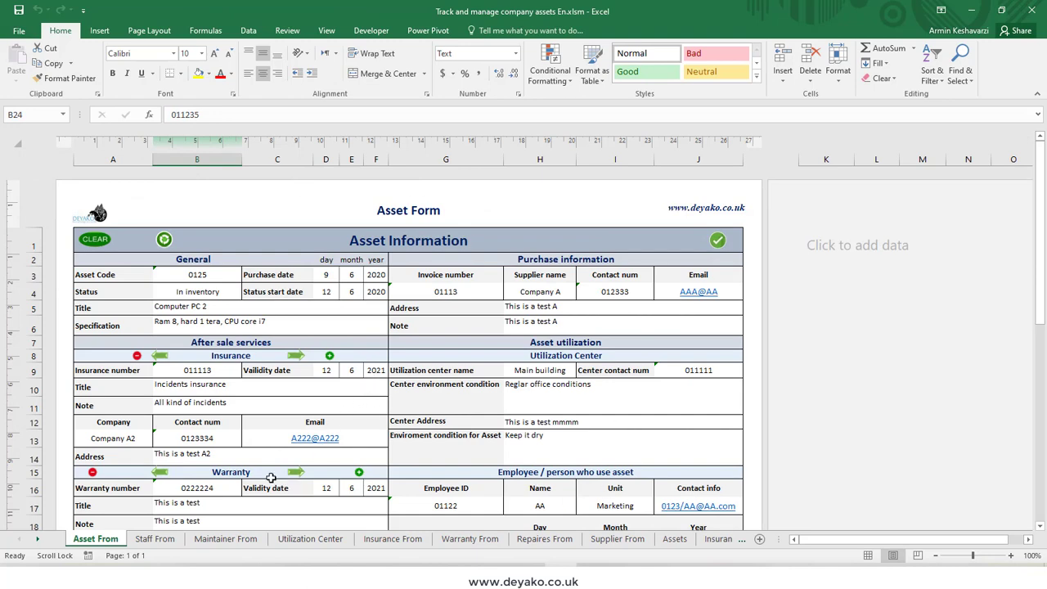
left_click(154, 540)
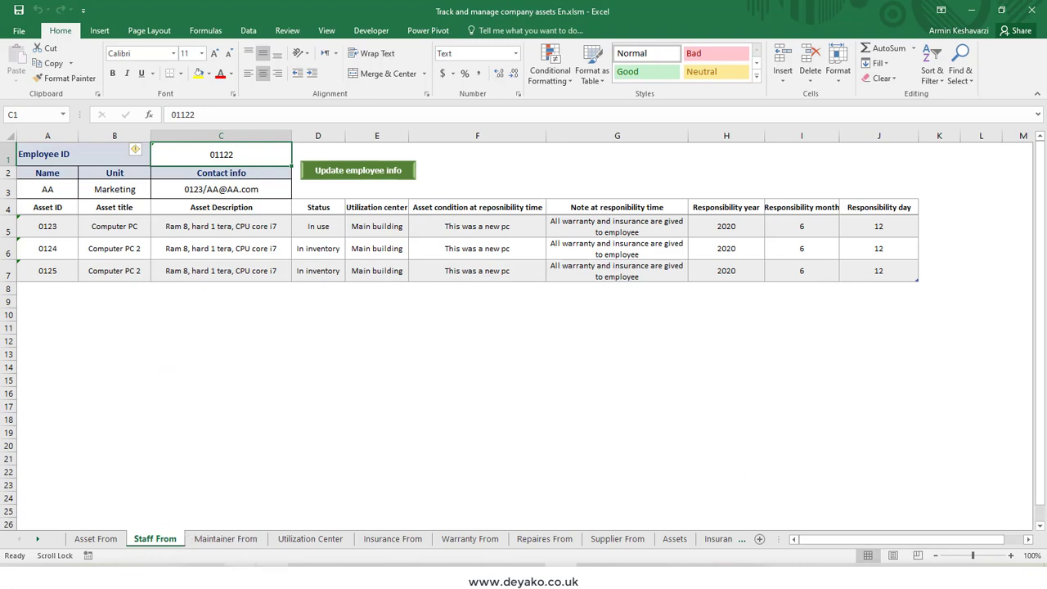
Step: View the maintainer, utilization center, insurance, warranty, repairs and supplier form sheets in turn
left_click(229, 540)
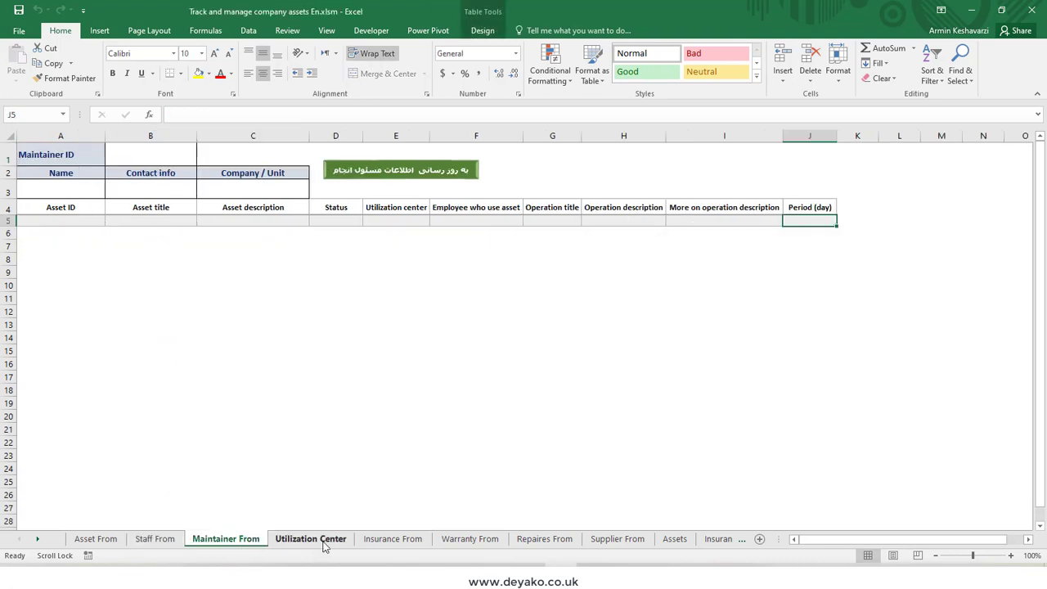
left_click(319, 540)
left_click(407, 543)
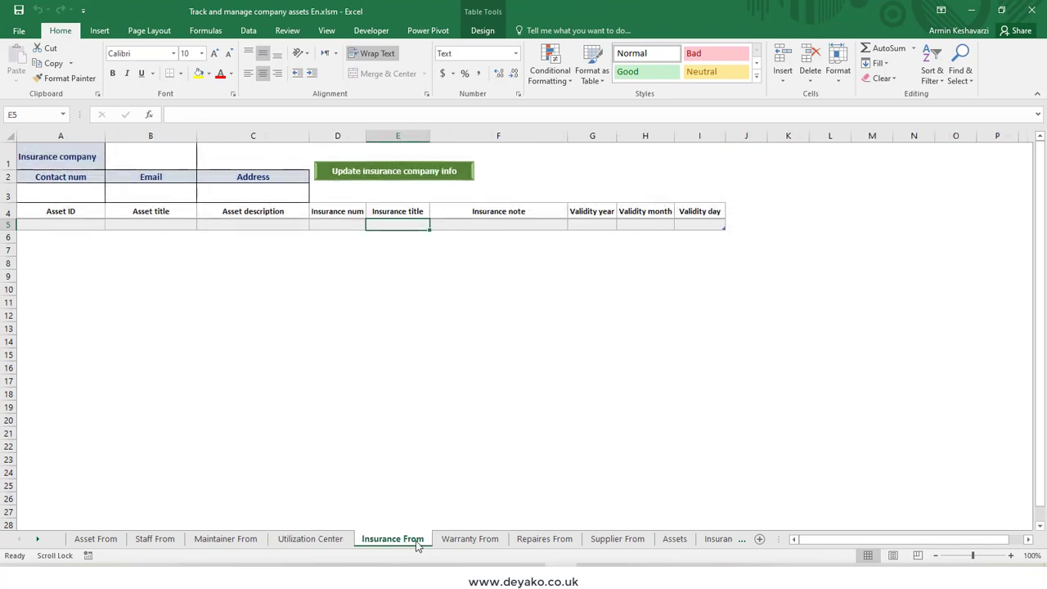
left_click(463, 540)
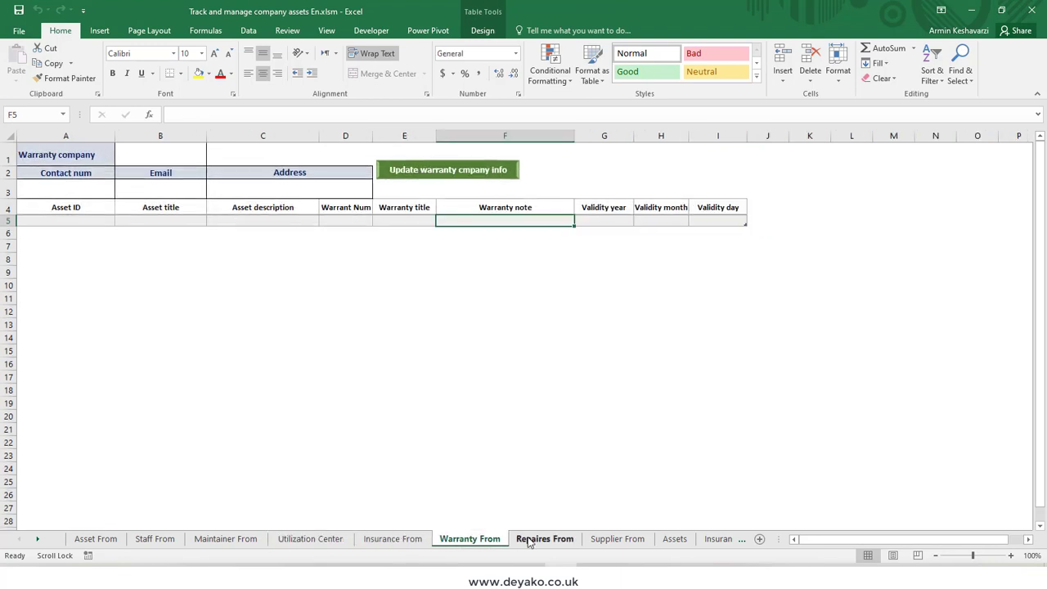
left_click(532, 540)
left_click(637, 541)
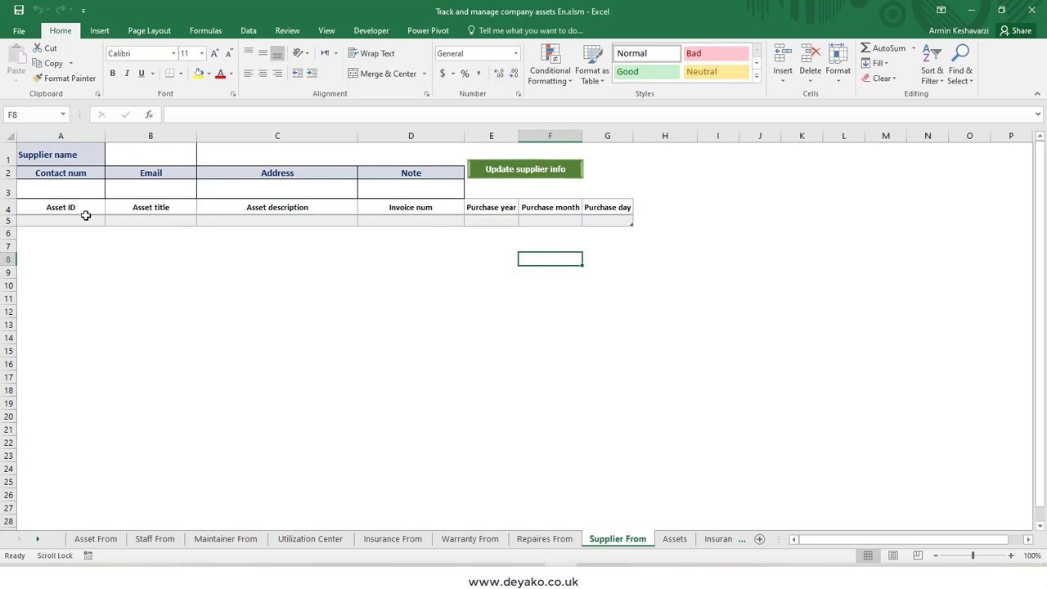
Step: Look up the supplier Company A on the Supplier From sheet
left_click(145, 156)
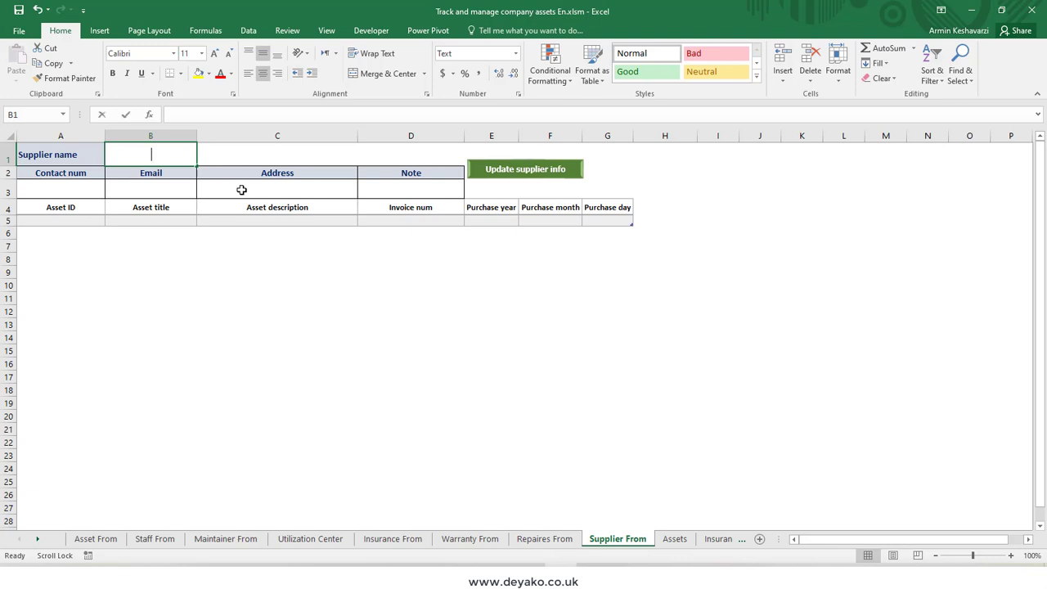
type("Company A")
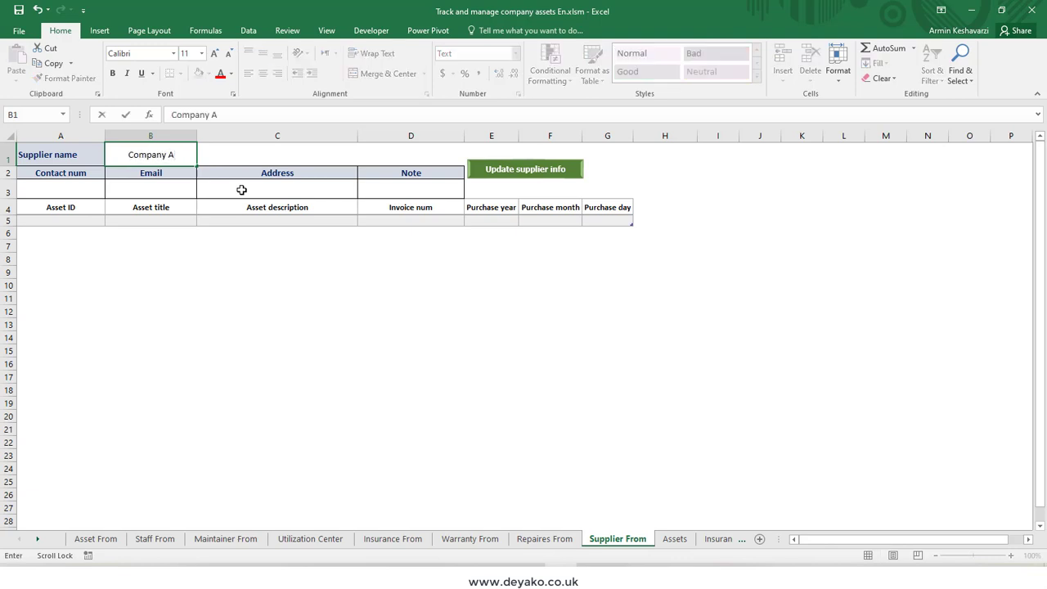
key("Return")
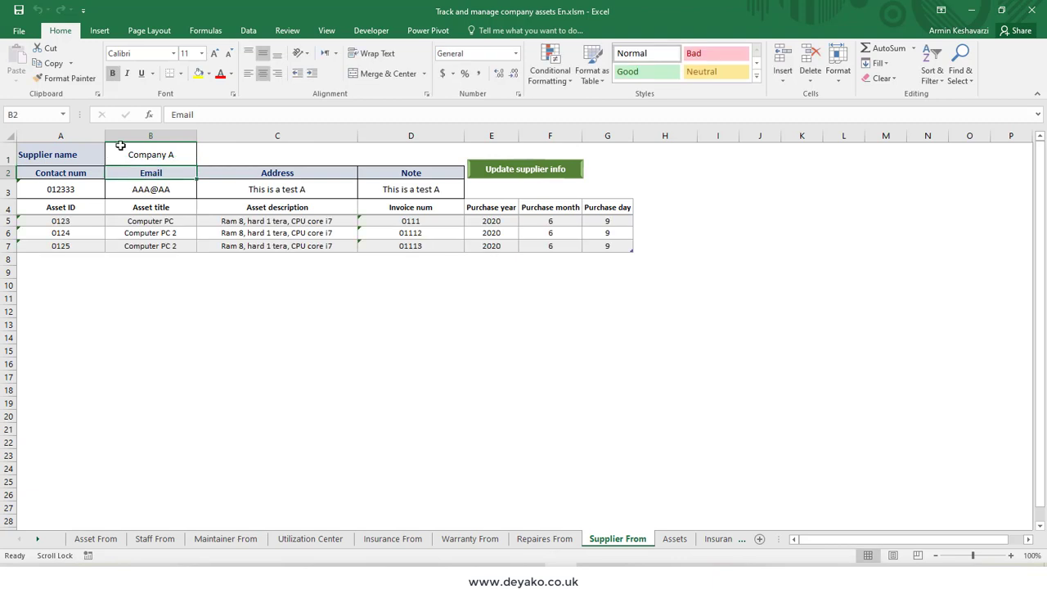
Step: Examine the supplier's contact details, supplied assets, invoice numbers and purchase dates on the supplier form
left_click(175, 160)
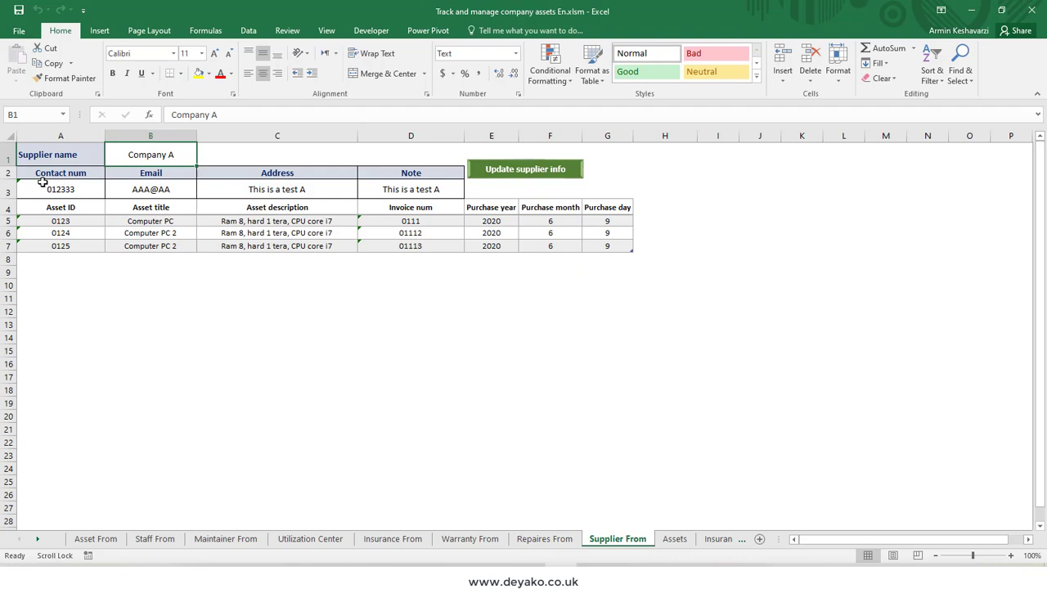
left_click_drag(37, 187, 380, 190)
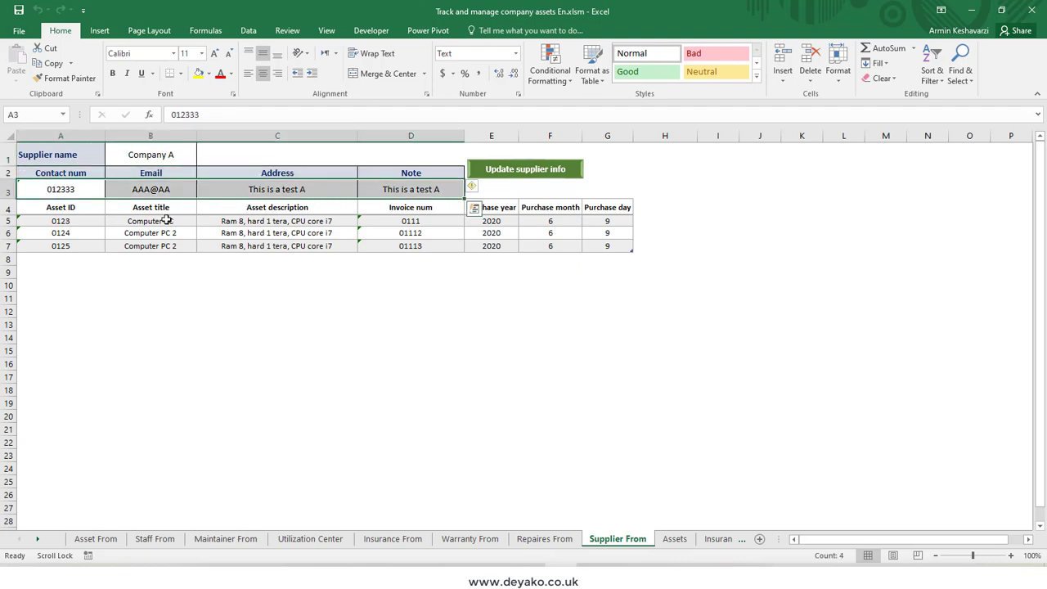
left_click(78, 224)
left_click_drag(77, 223, 458, 243)
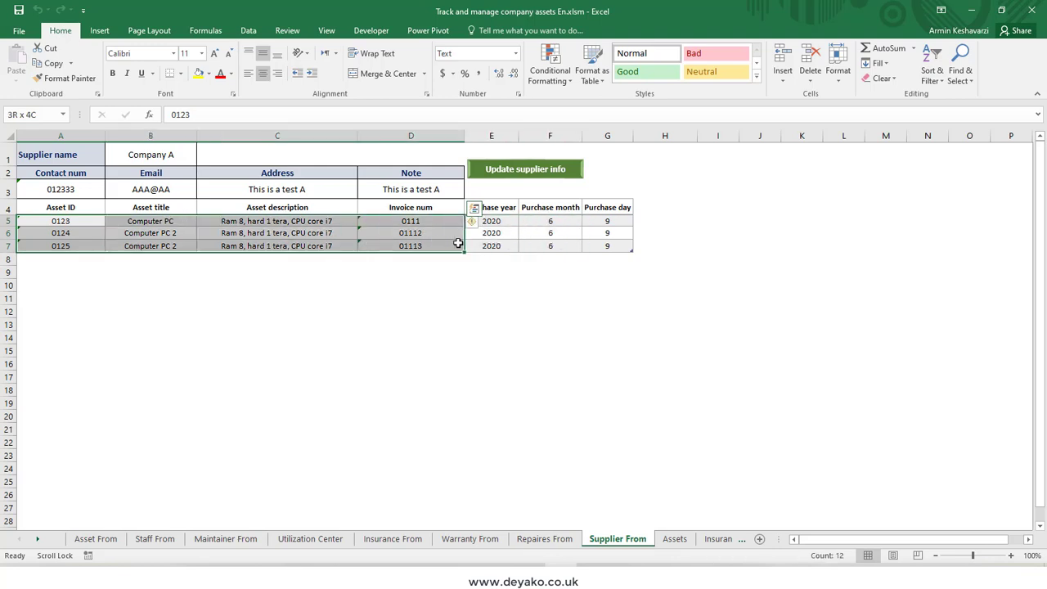
left_click(499, 219)
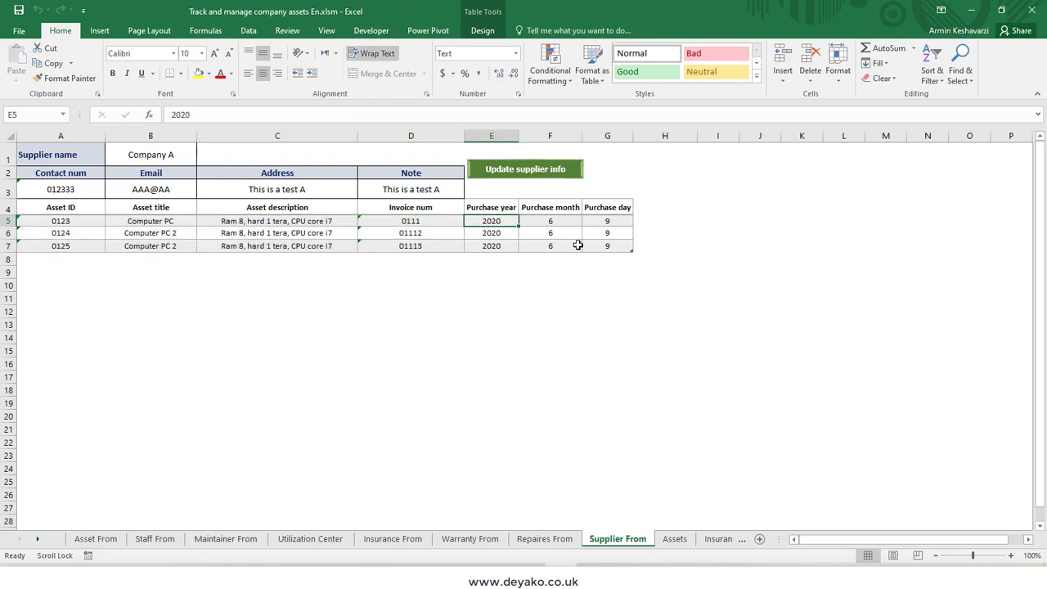
Step: Review the asset, staff, maintainer and utilization center forms, then return to the Staff From sheet
left_click(95, 539)
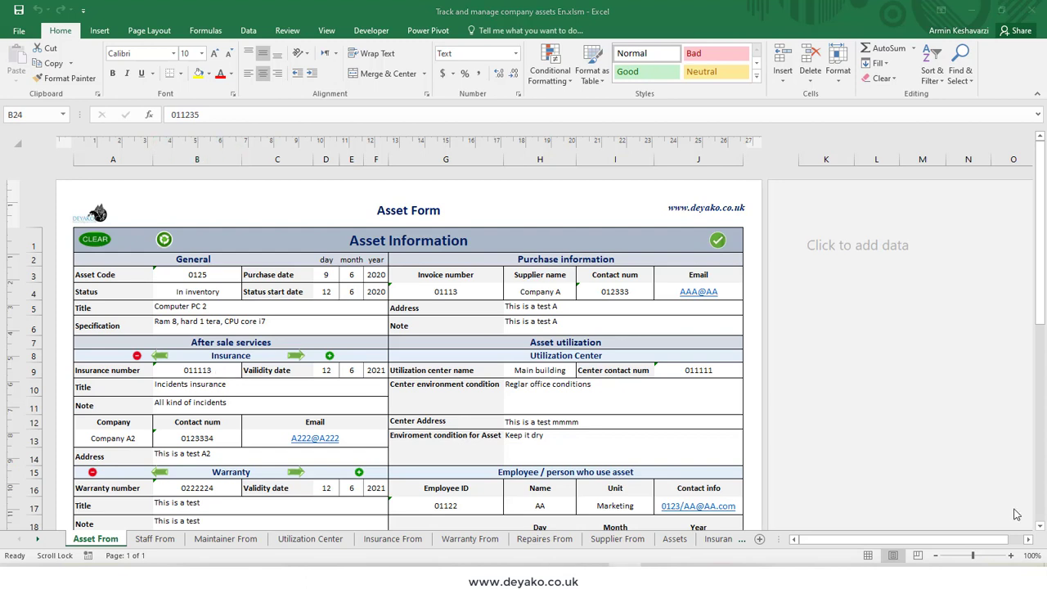
left_click(390, 247)
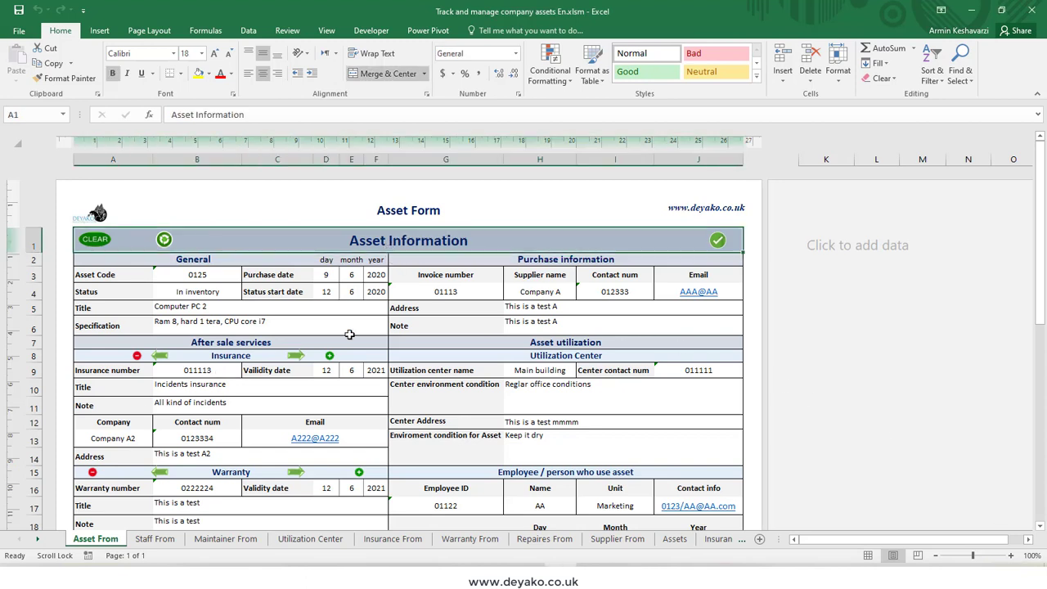
left_click(164, 539)
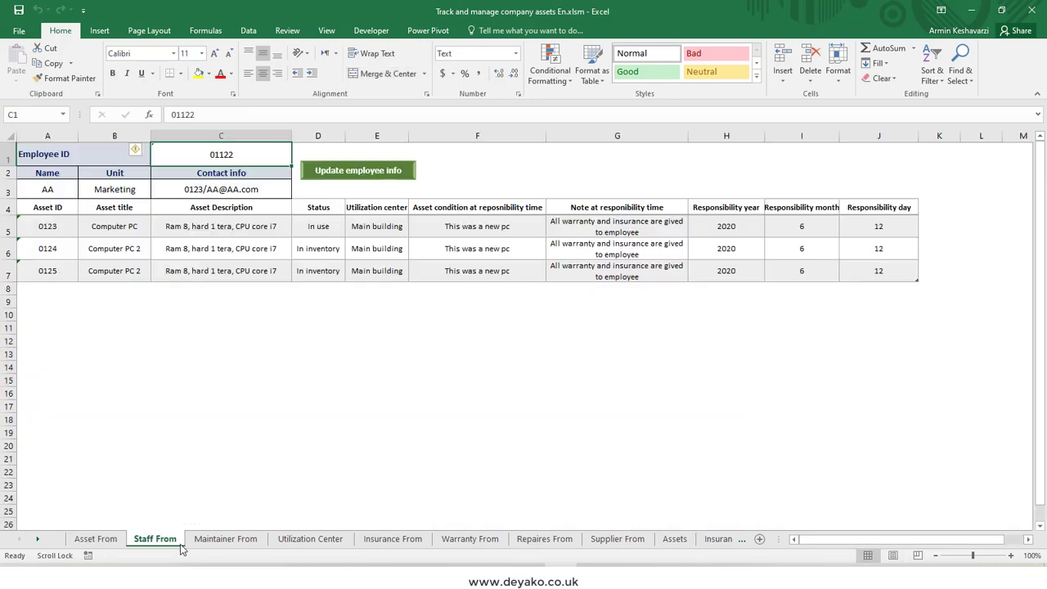
left_click(233, 540)
left_click(310, 539)
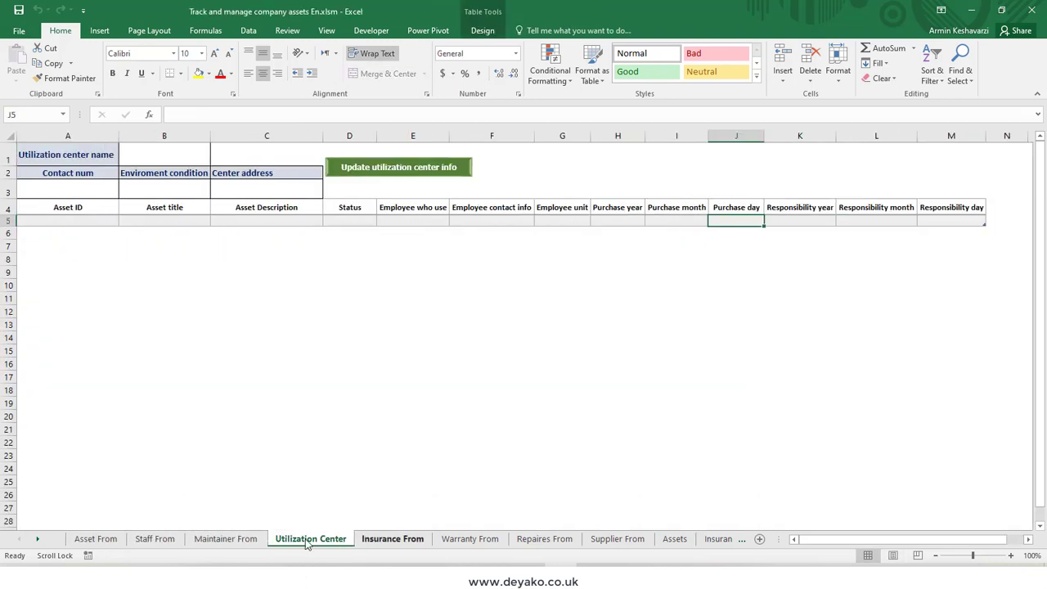
left_click(166, 546)
Step: Examine the header labels on the Staff From and Assets sheets and the General section of the asset form
left_click(9, 208)
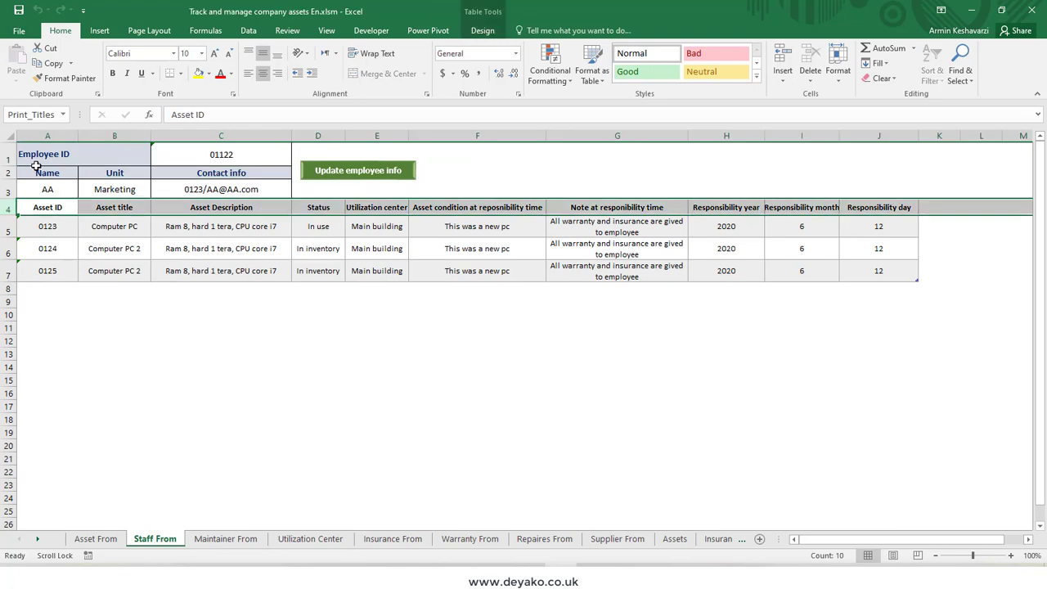
left_click(57, 154)
left_click(94, 185)
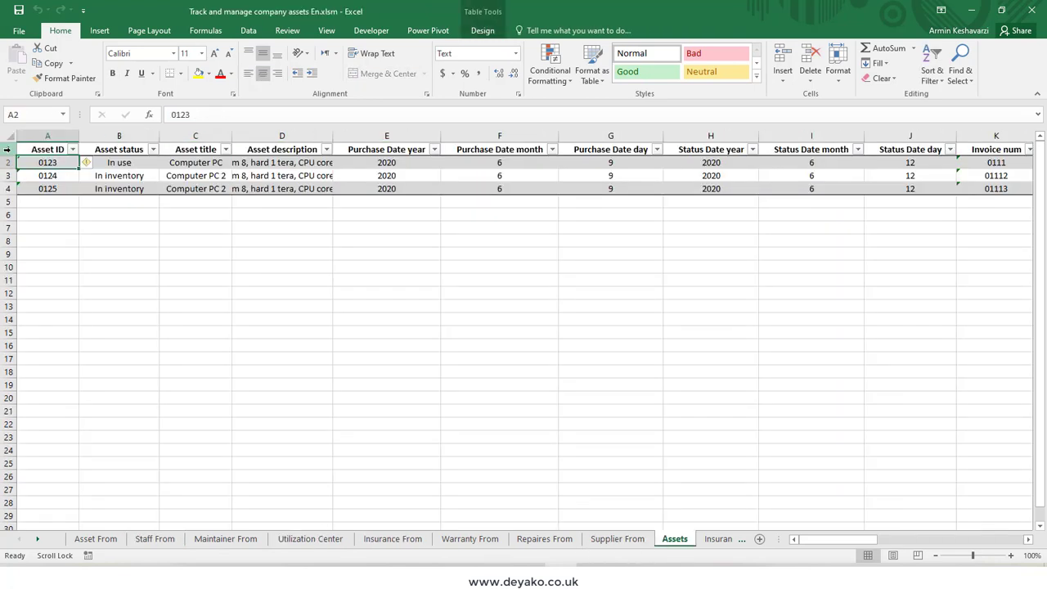
left_click(8, 150)
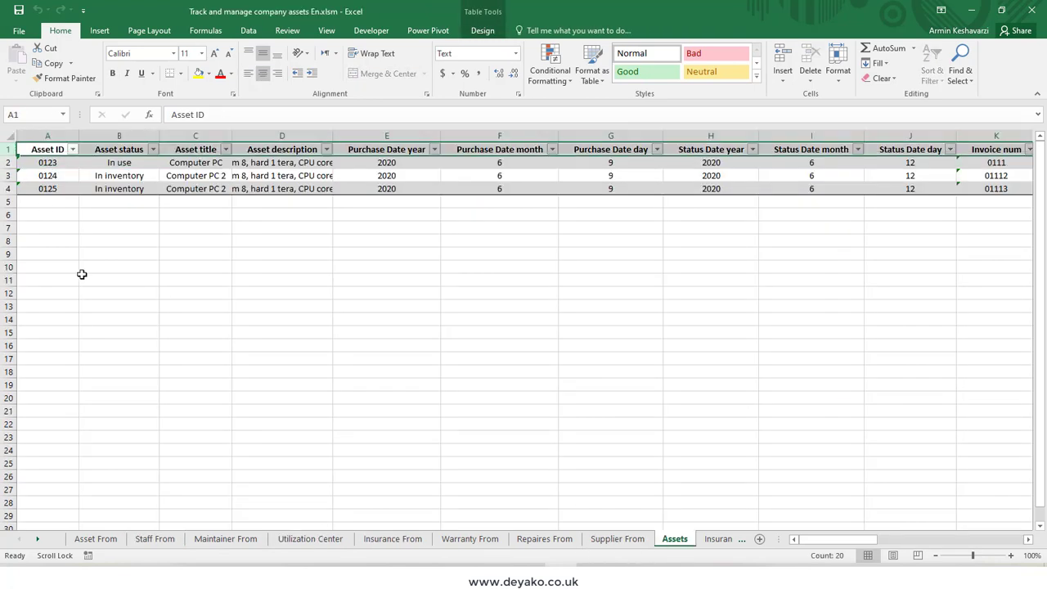
left_click(107, 542)
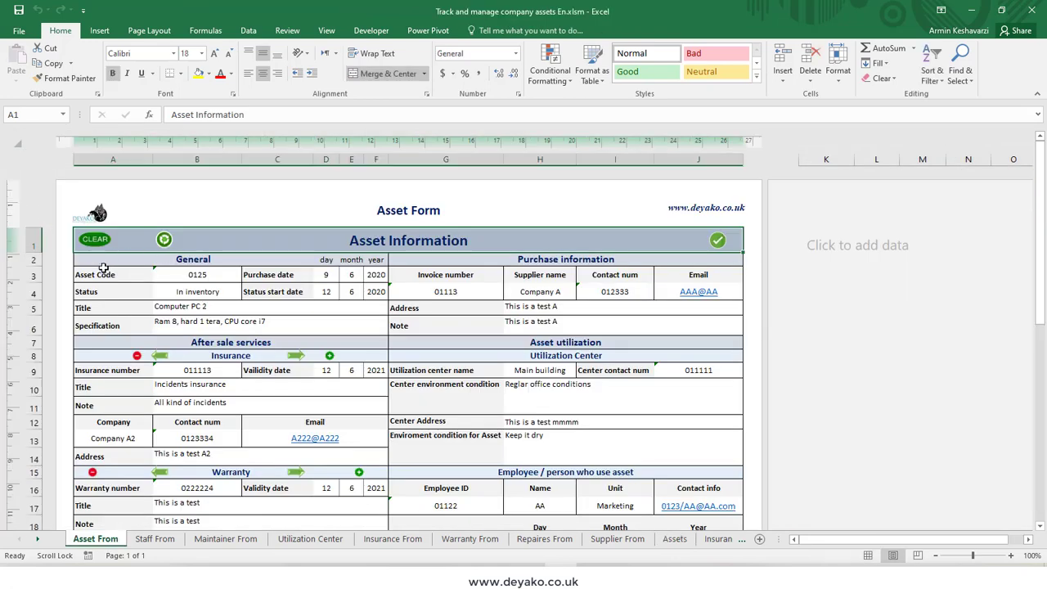
left_click_drag(99, 270, 392, 342)
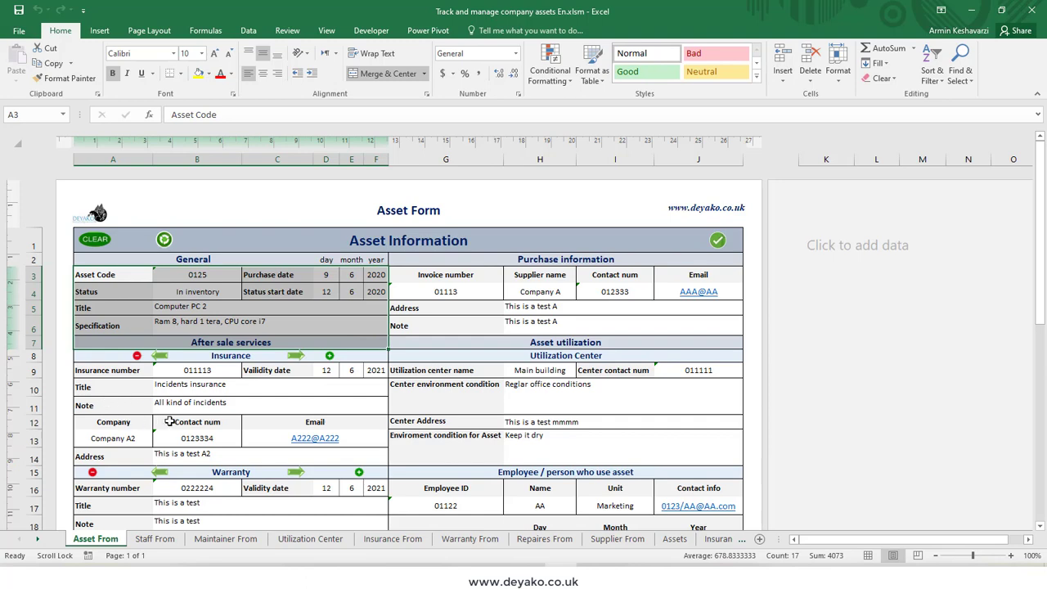
Step: Rename the Employee ID label in the asset form's employee section as Person ID
scroll(377, 453, "down", 2)
left_click(464, 380)
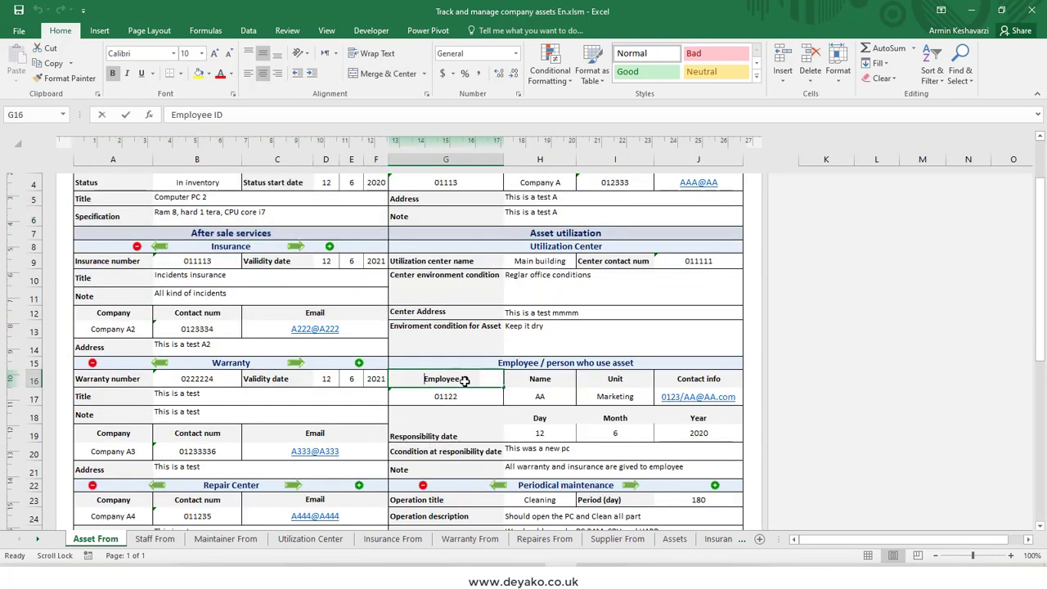
type("Person ID")
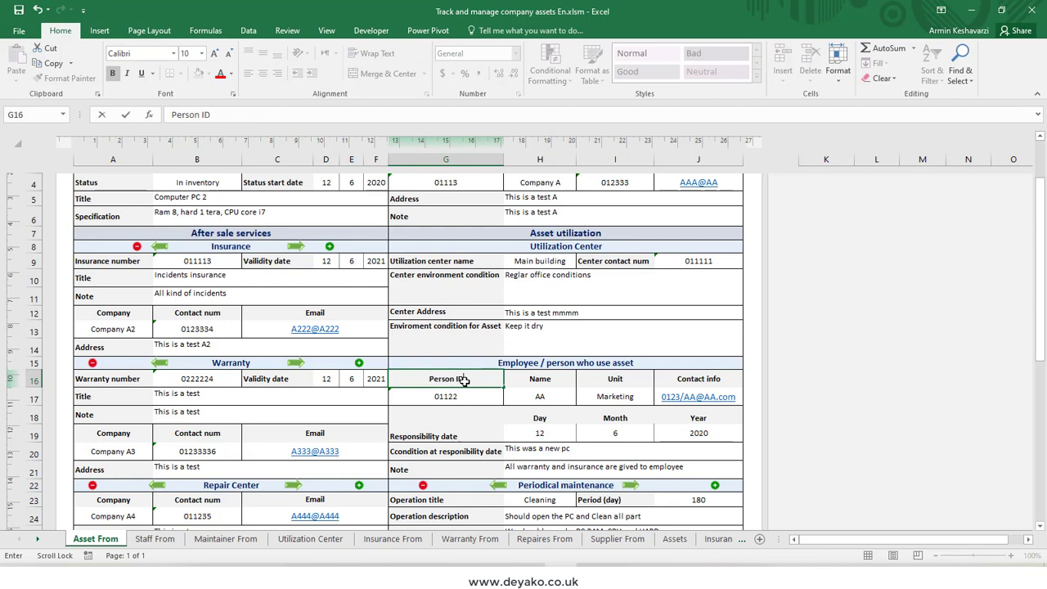
key("Return")
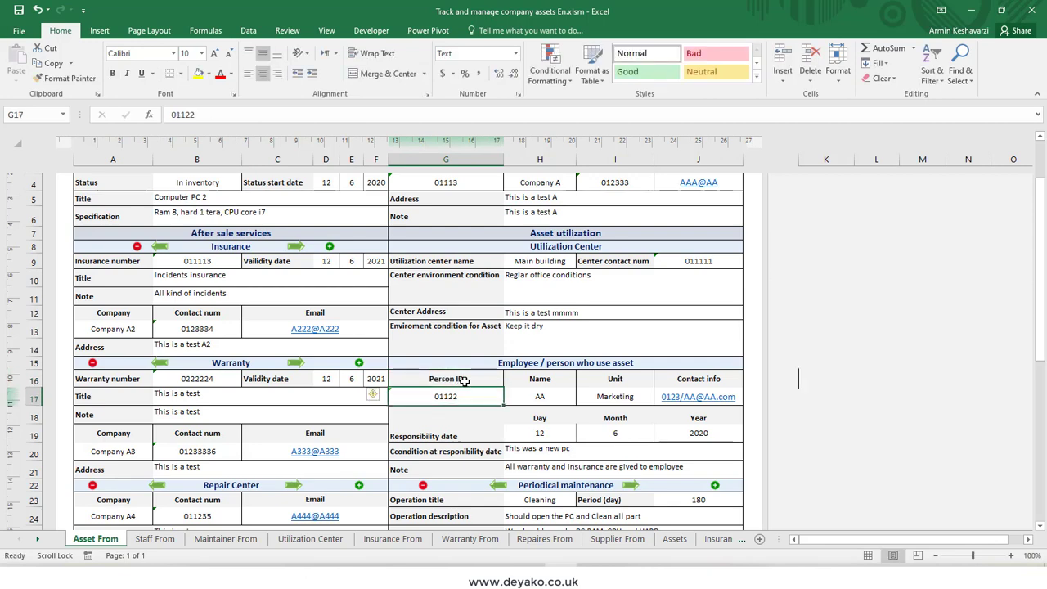
left_click(464, 380)
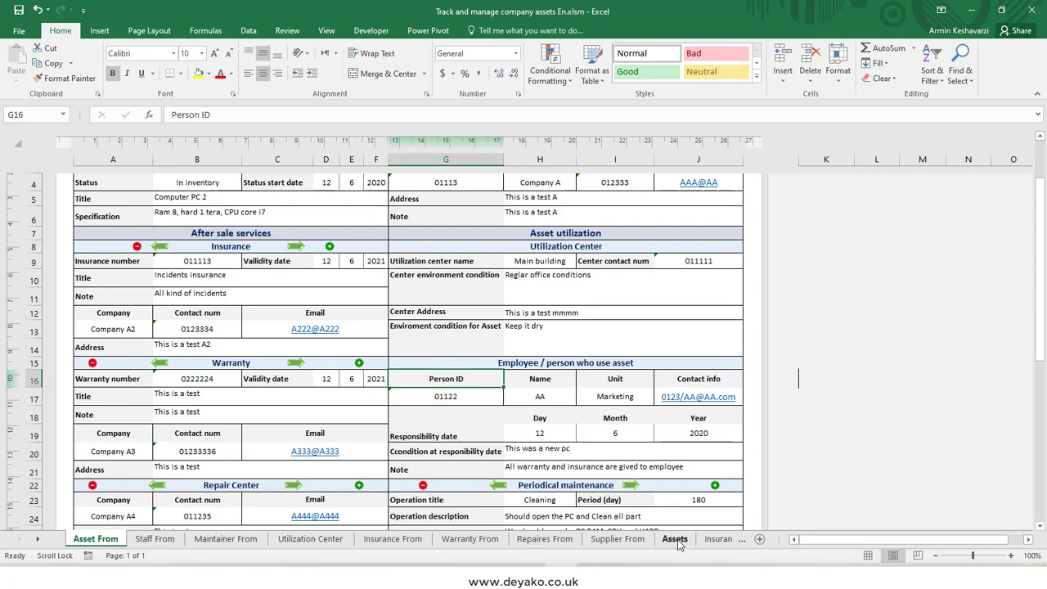
Step: Examine the Employee ID labels on the Staff From sheet and in the Assets table header
left_click(163, 540)
left_click(52, 154)
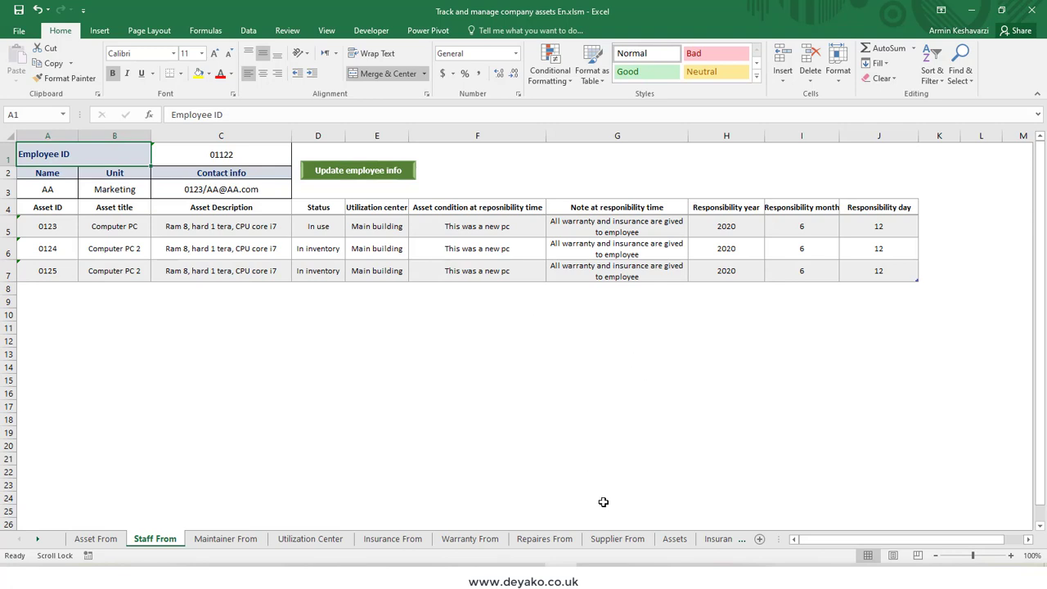
left_click(676, 540)
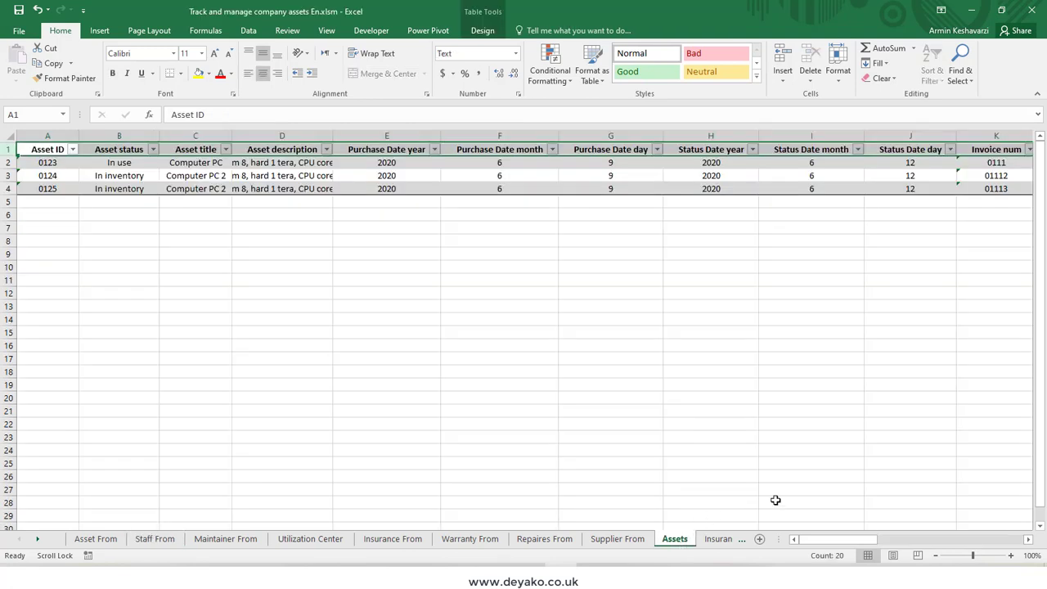
left_click_drag(838, 540, 914, 496)
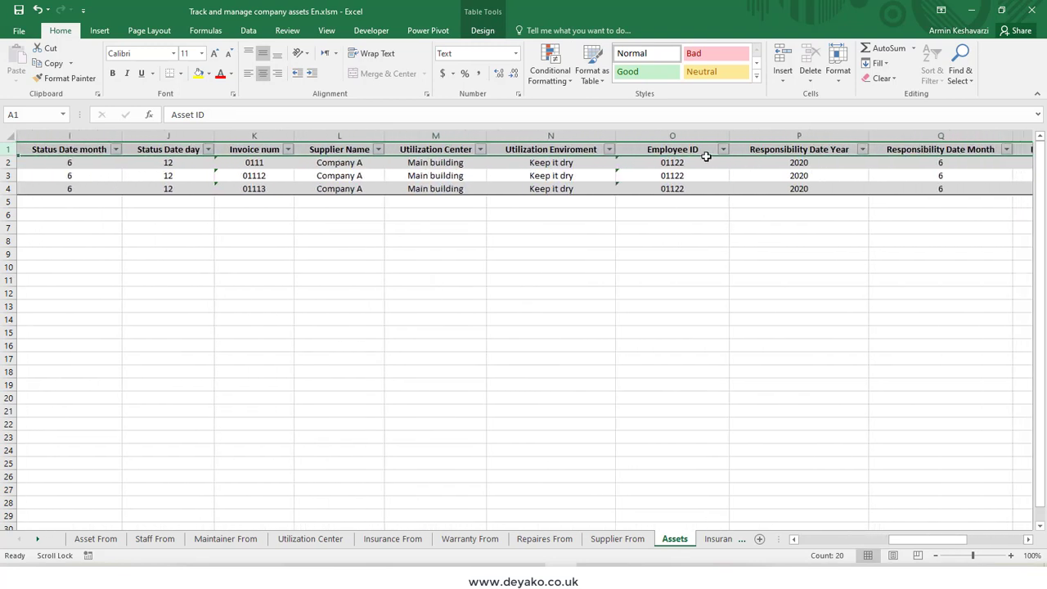
left_click(682, 150)
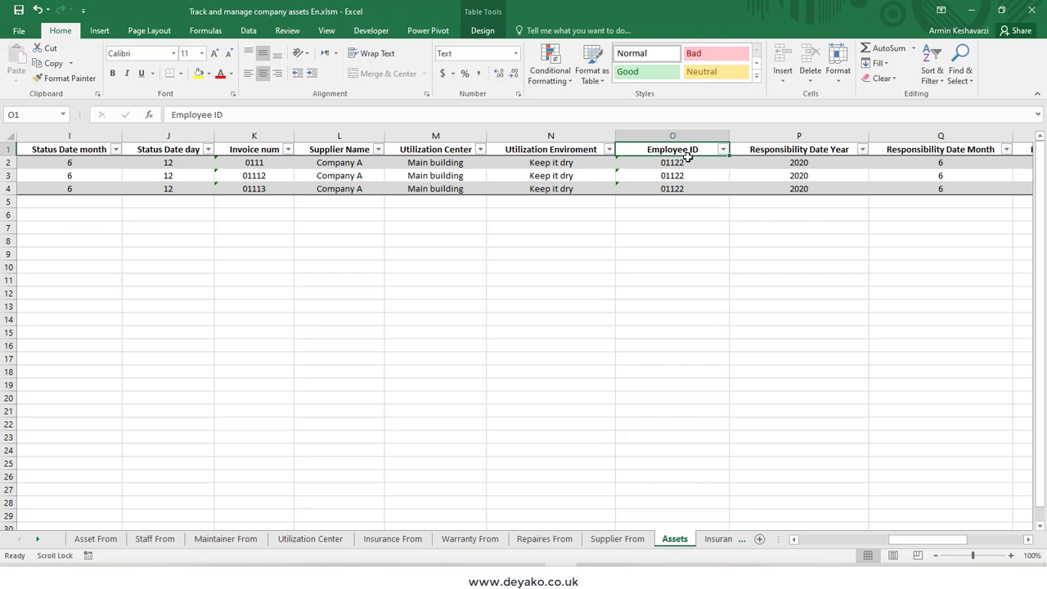
Step: Restore the Employee ID label in the asset form's employee section, check the Staff From sheet and return to the asset form
left_click(96, 538)
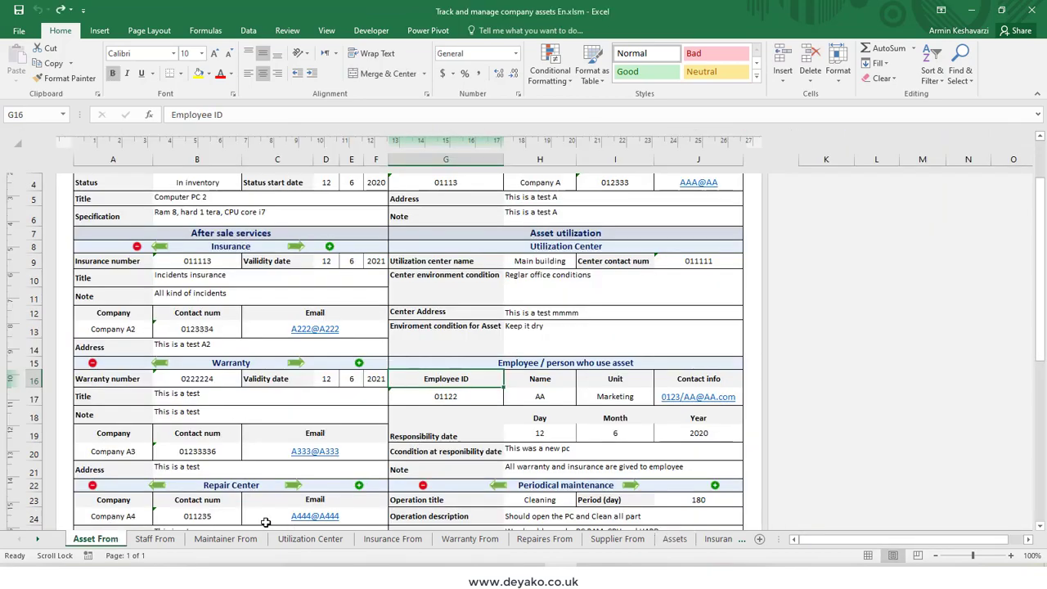
left_click(160, 540)
left_click(94, 539)
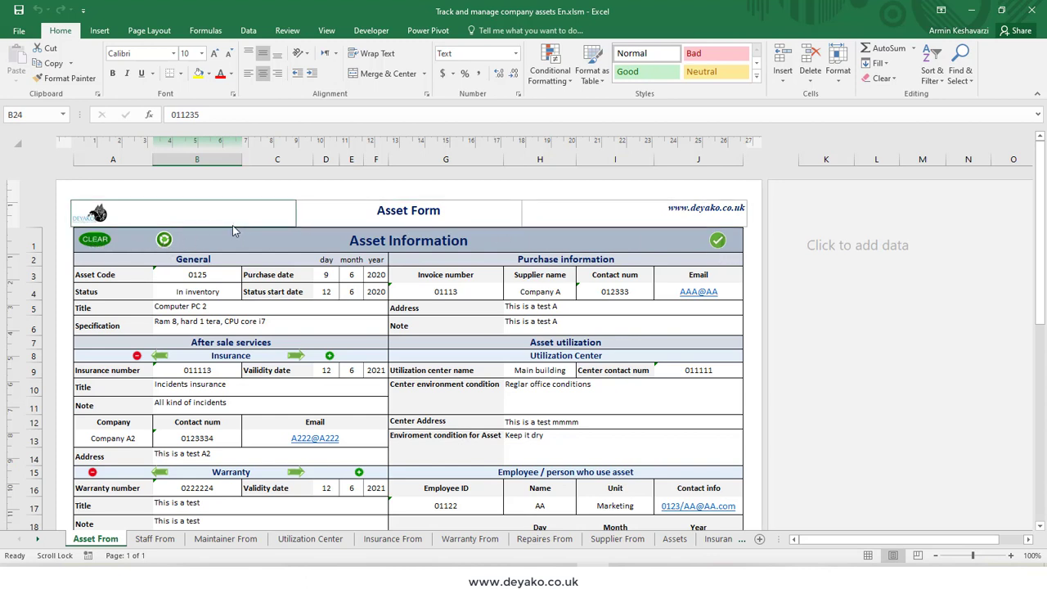
Step: Clear the asset form and enter 012333 as the asset code
left_click(95, 239)
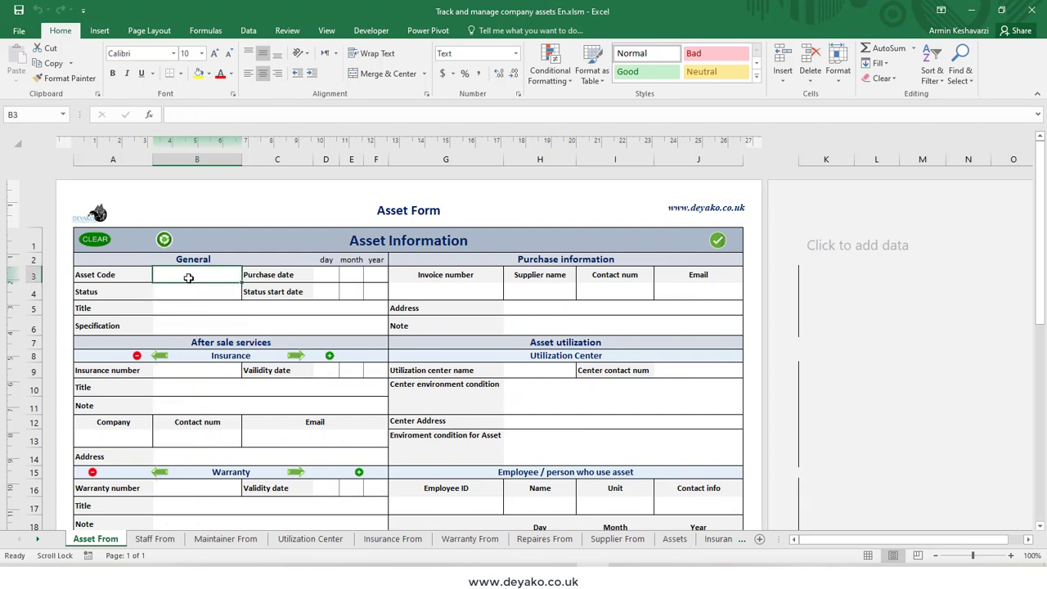
type("012")
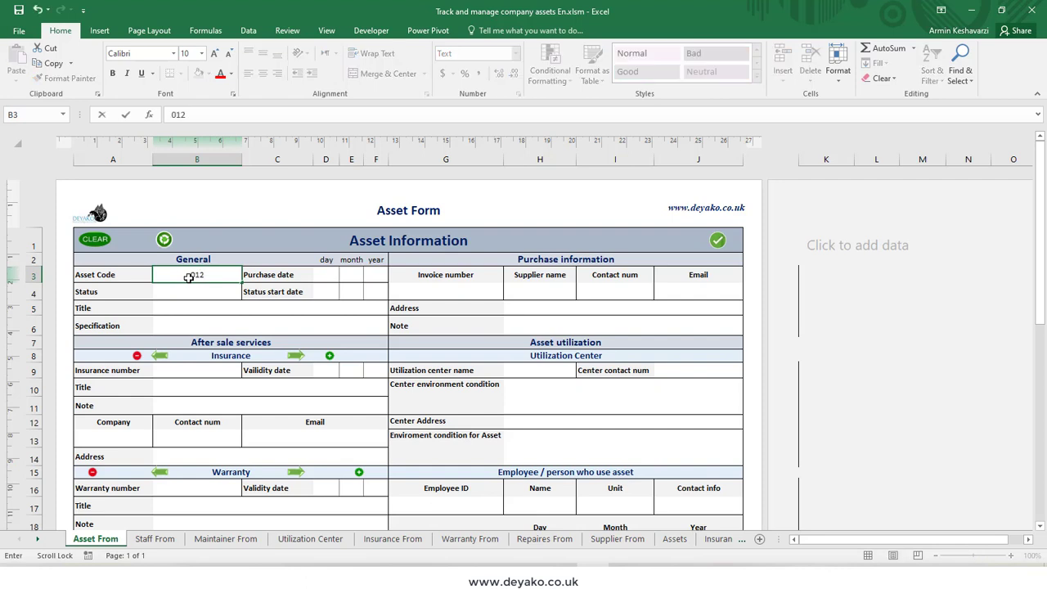
type("333")
key("Return")
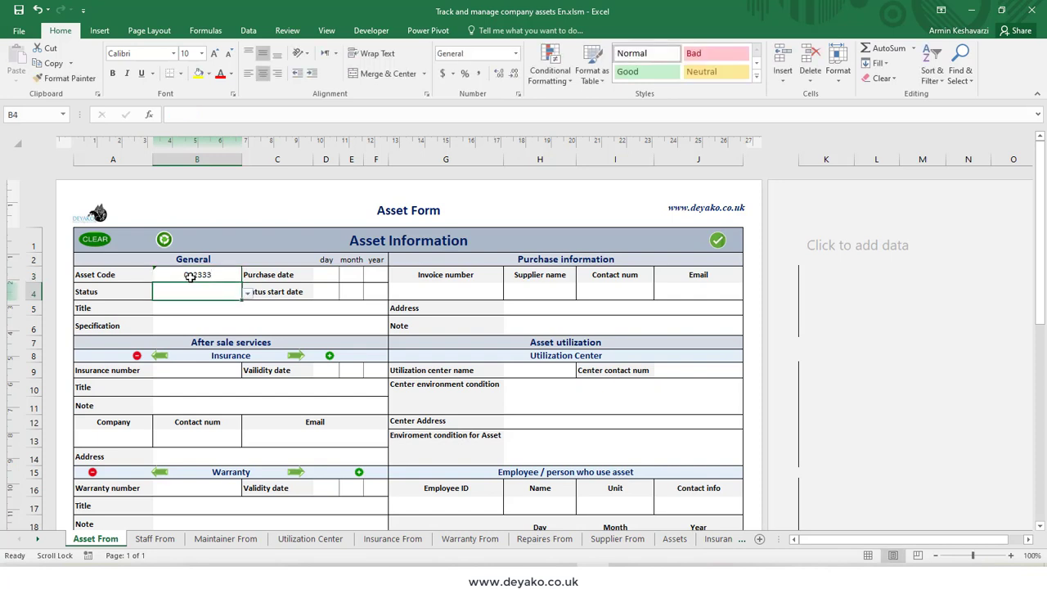
Step: Set the asset's purchase date to day 9, month 6, year 2020
left_click(325, 273)
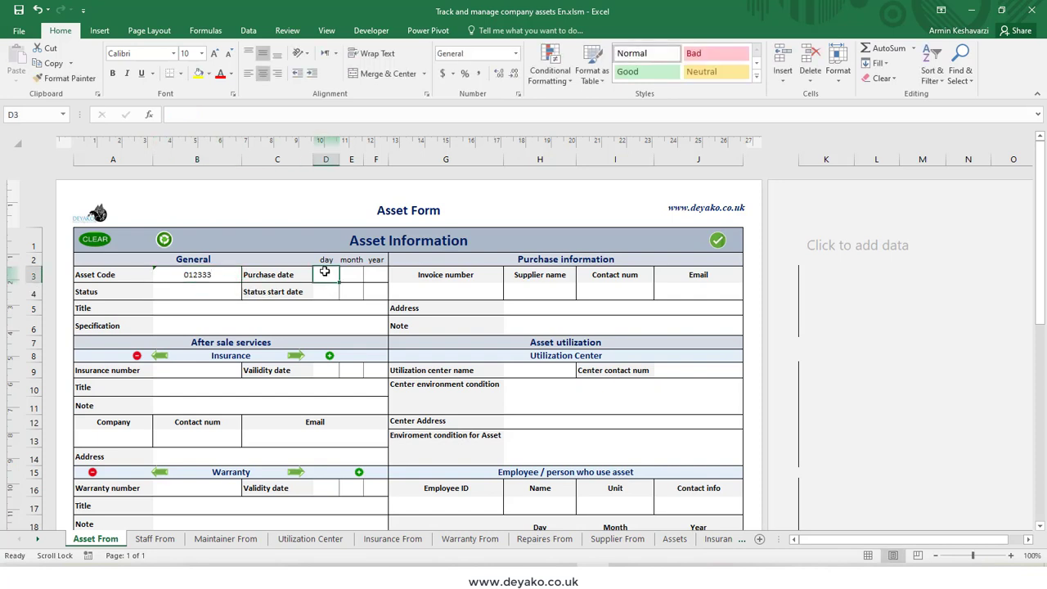
type("2")
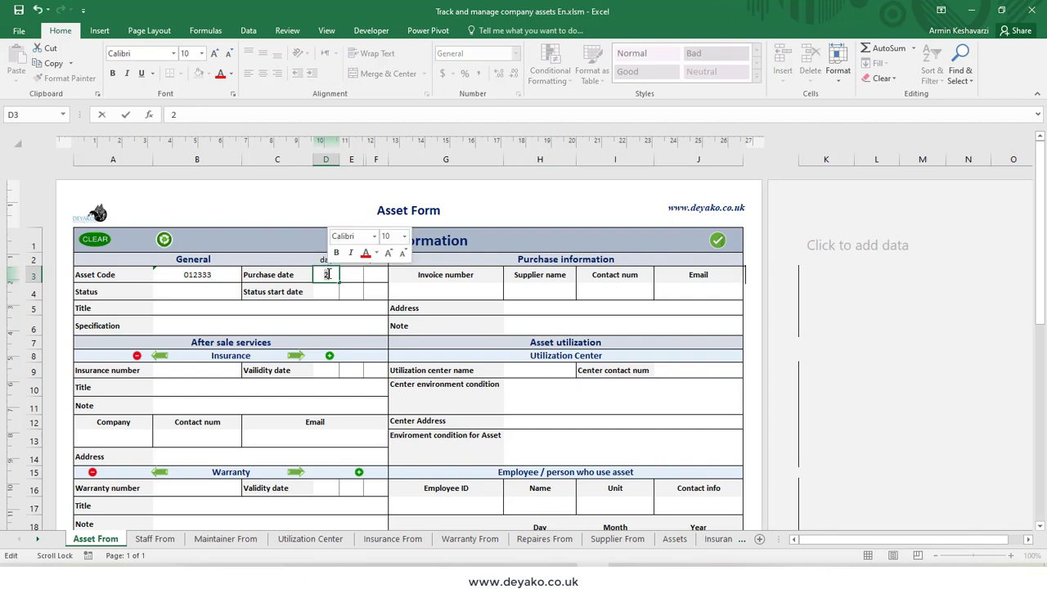
type("9")
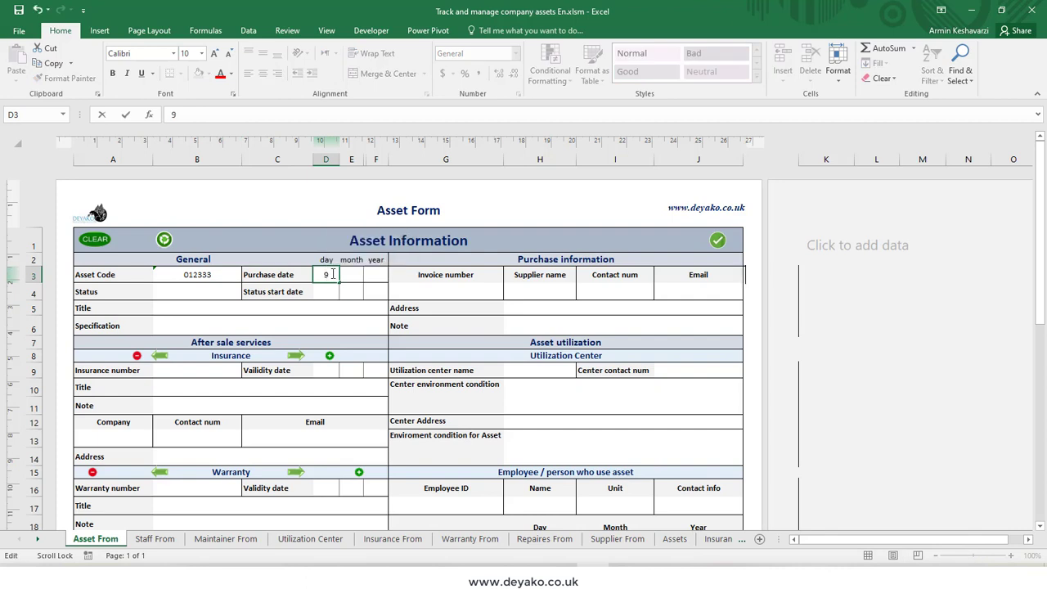
left_click(350, 274)
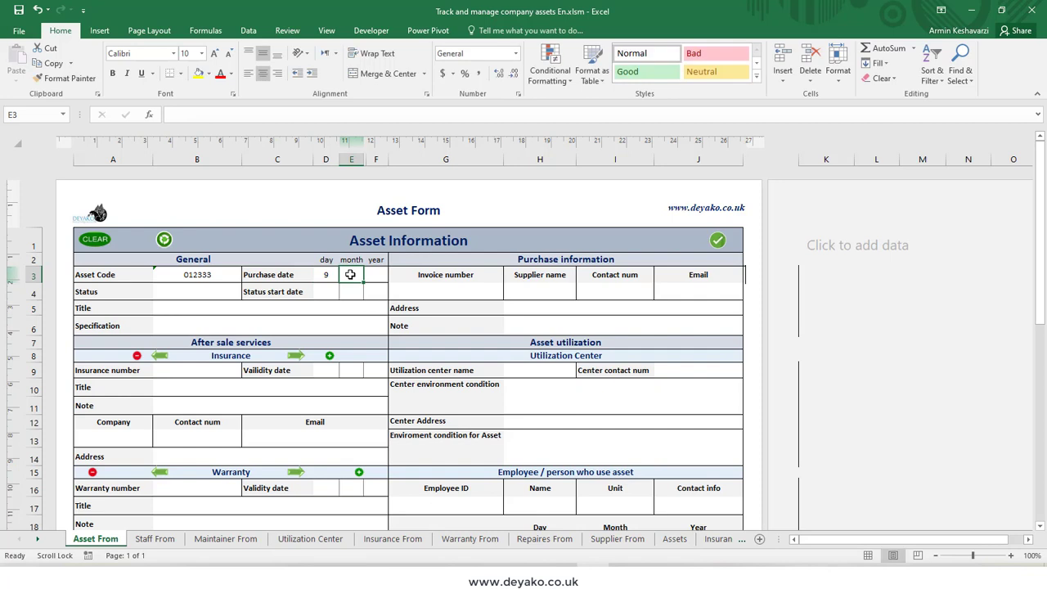
type("6")
scroll(350, 274, "right", 2)
left_click(283, 276)
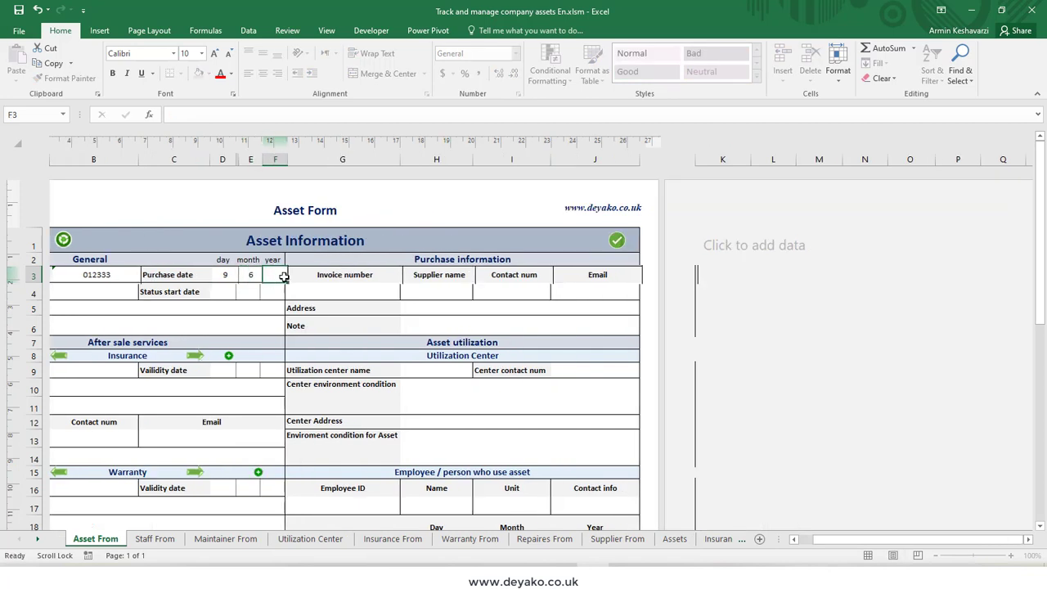
type("2020")
key("Return")
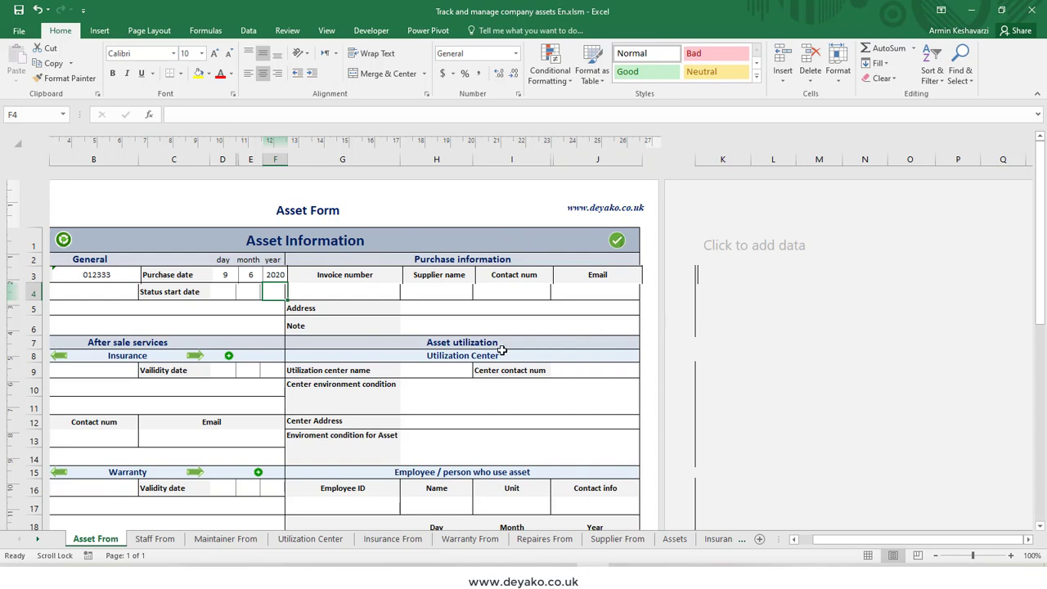
Step: Examine the asset form in Normal view, restore Page Layout view and check the purchase date fields
left_click(868, 556)
scroll(381, 315, "down", 3)
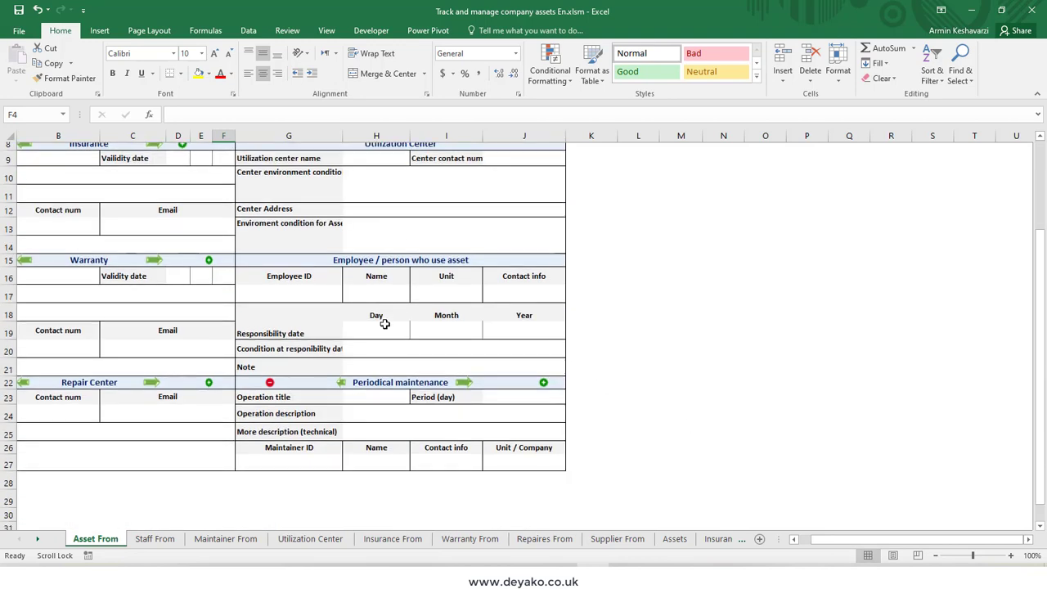
scroll(385, 319, "up", 3)
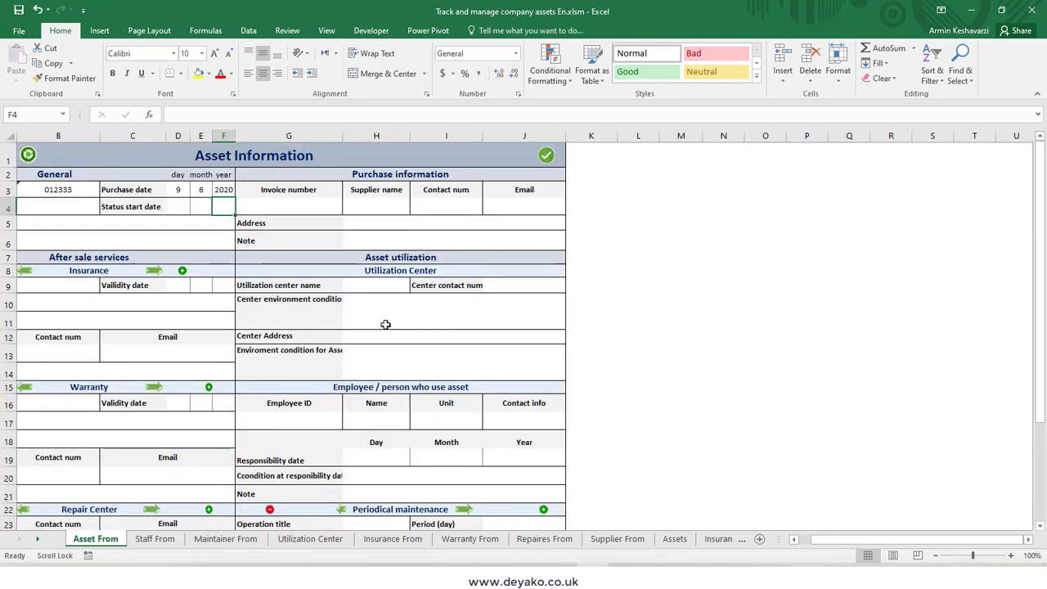
left_click(893, 555)
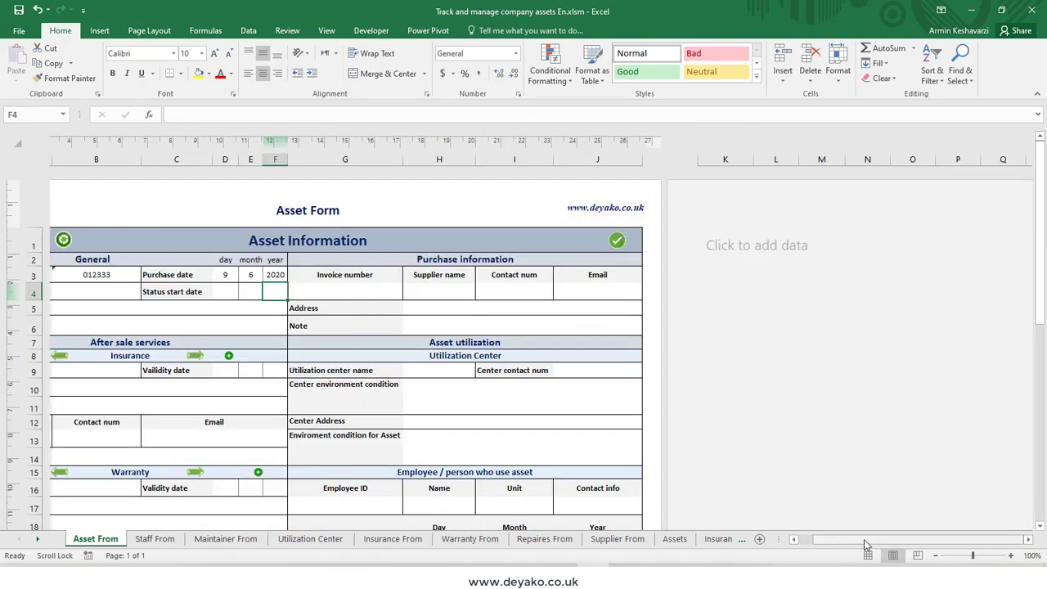
left_click_drag(863, 539, 813, 544)
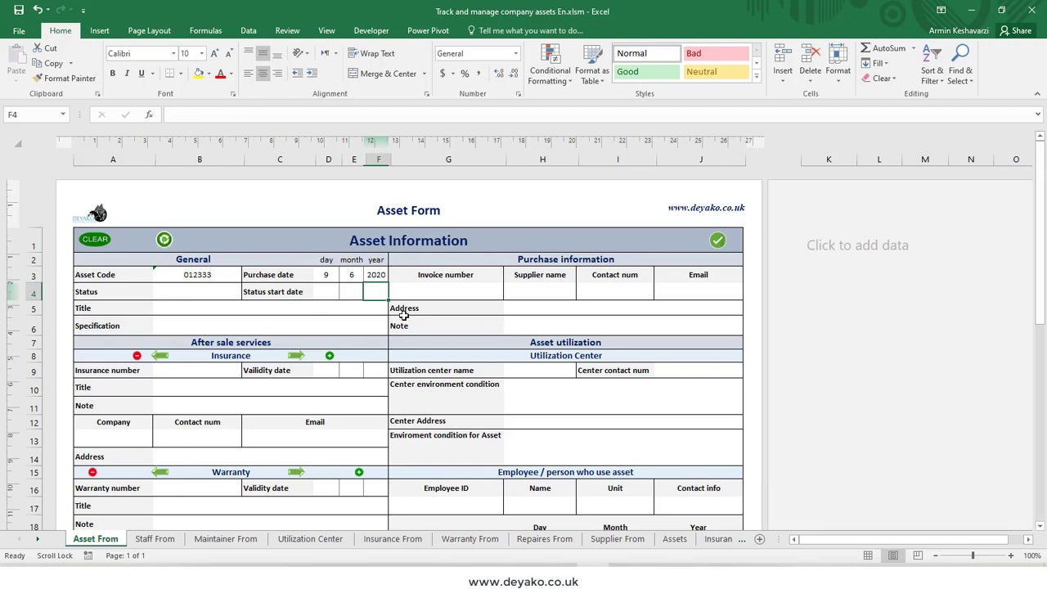
scroll(333, 340, "down", 2)
scroll(333, 344, "up", 2)
left_click(327, 275)
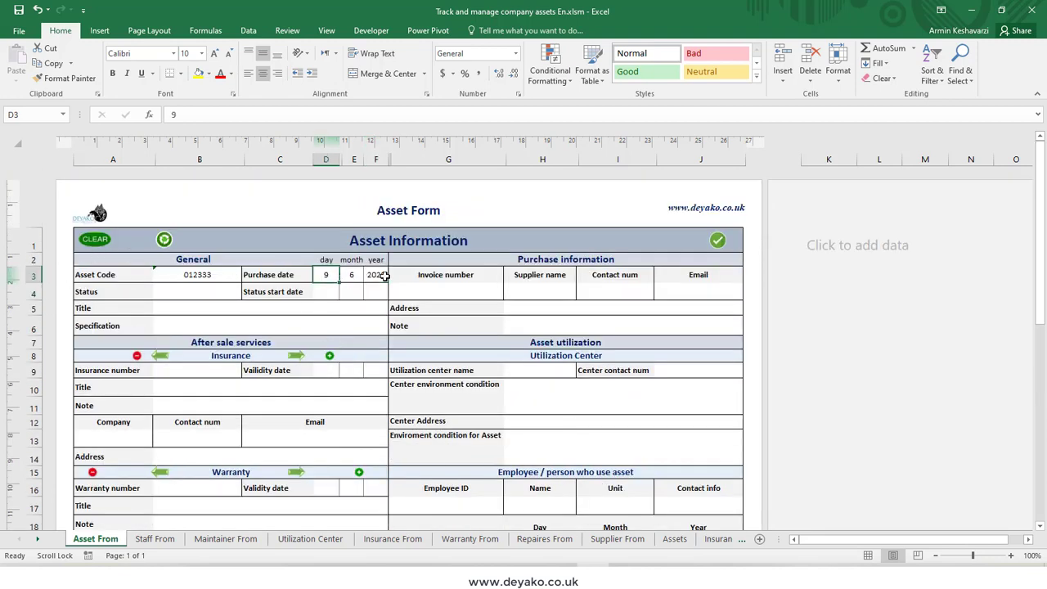
Step: Set the asset's status to In use from the available status options
left_click(181, 298)
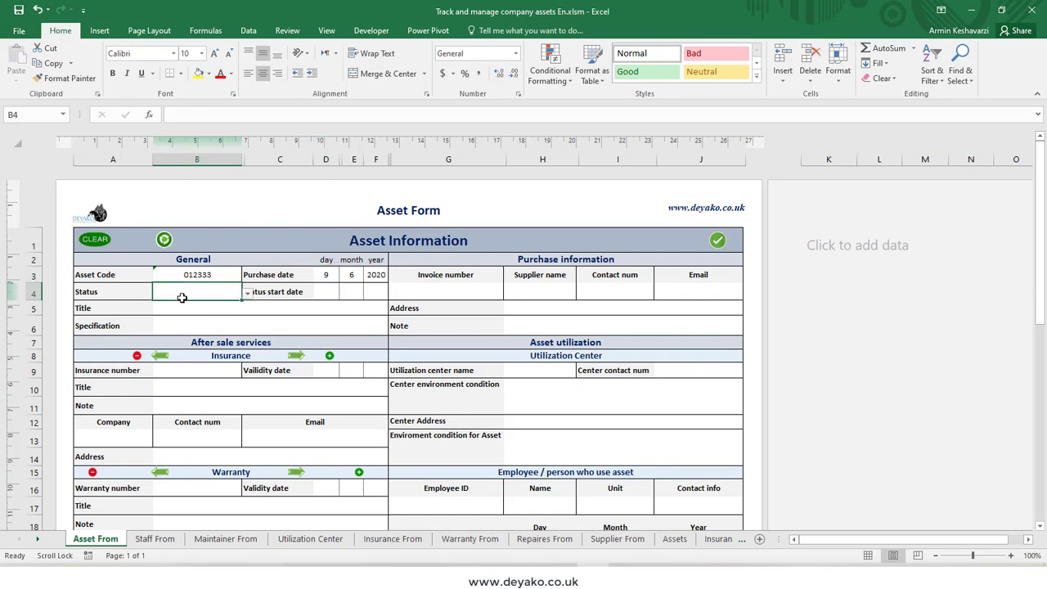
left_click(247, 293)
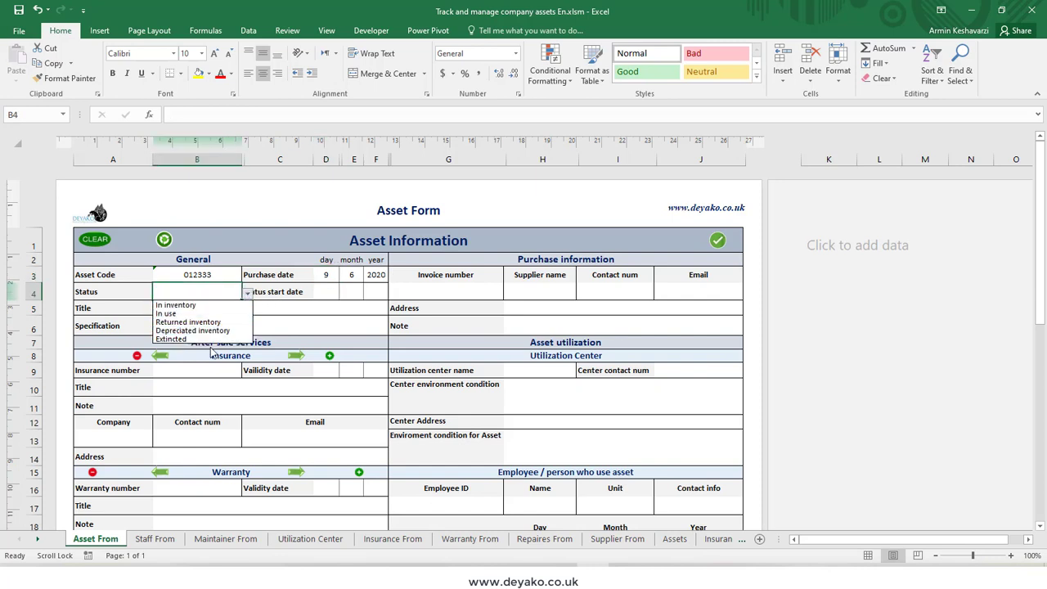
left_click(198, 294)
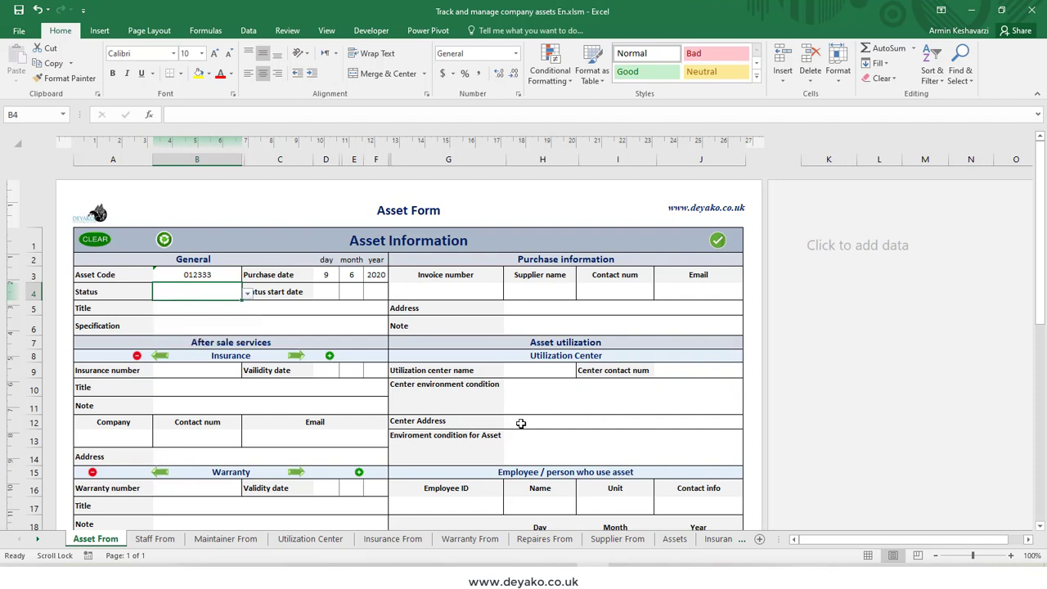
left_click(247, 293)
left_click(211, 315)
Step: Open the Setting sheet and examine the options in the Status list
left_click(744, 541)
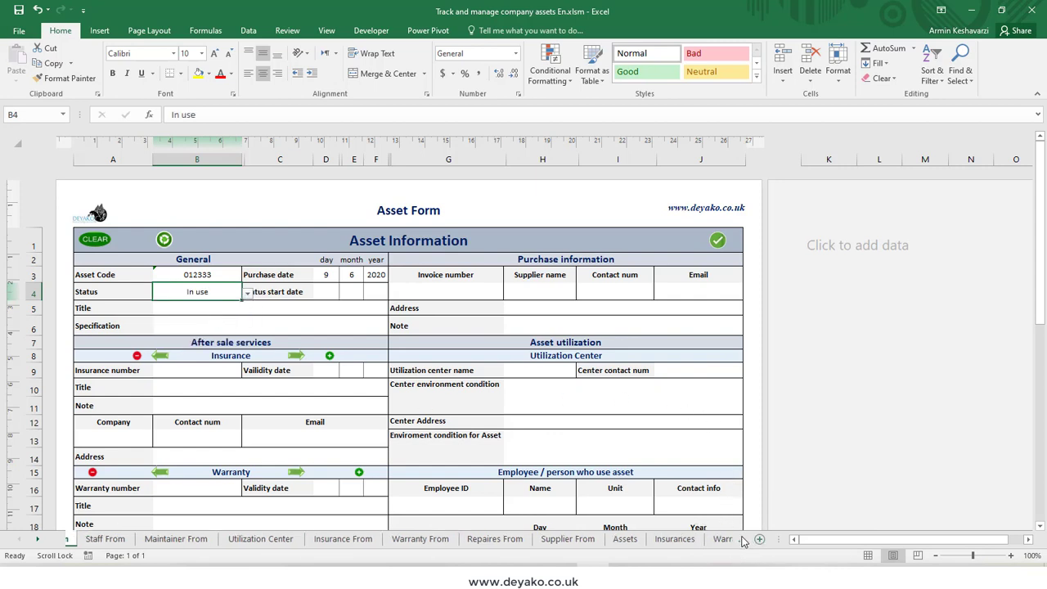
left_click(733, 542)
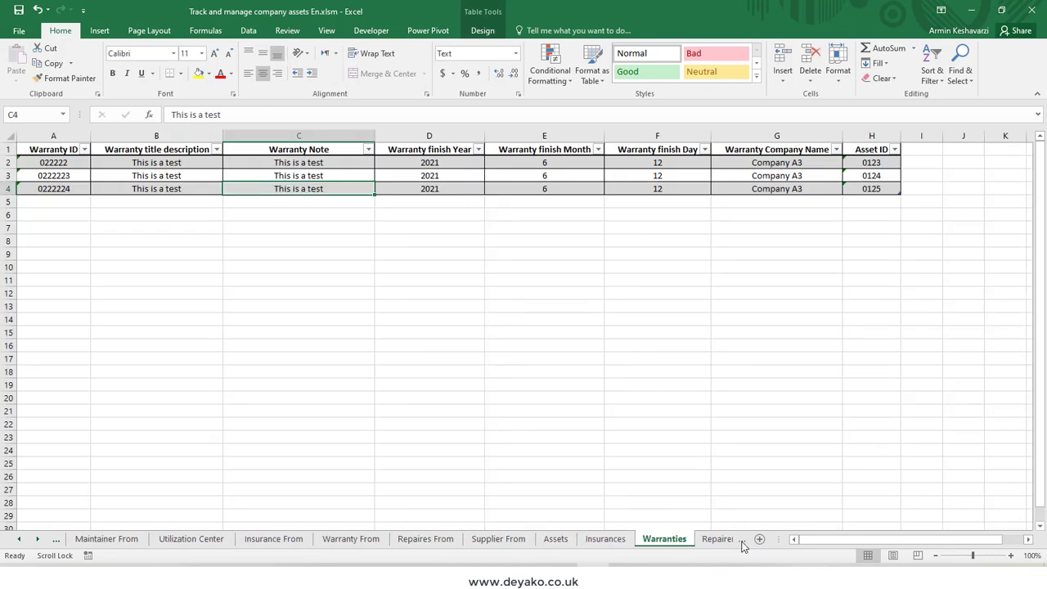
left_click(736, 543)
left_click(740, 544)
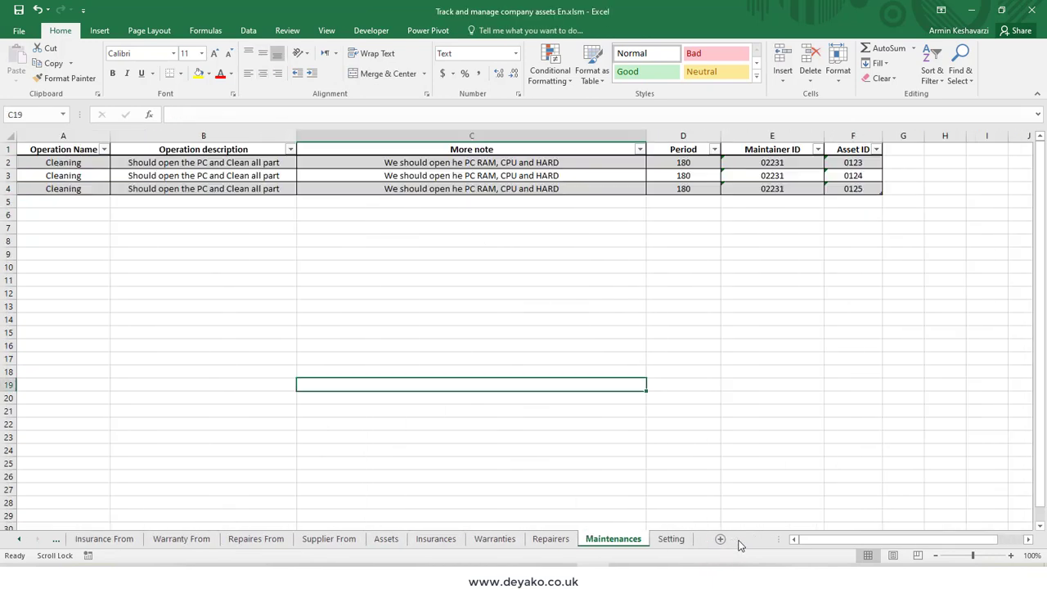
left_click(670, 540)
left_click_drag(293, 163, 289, 228)
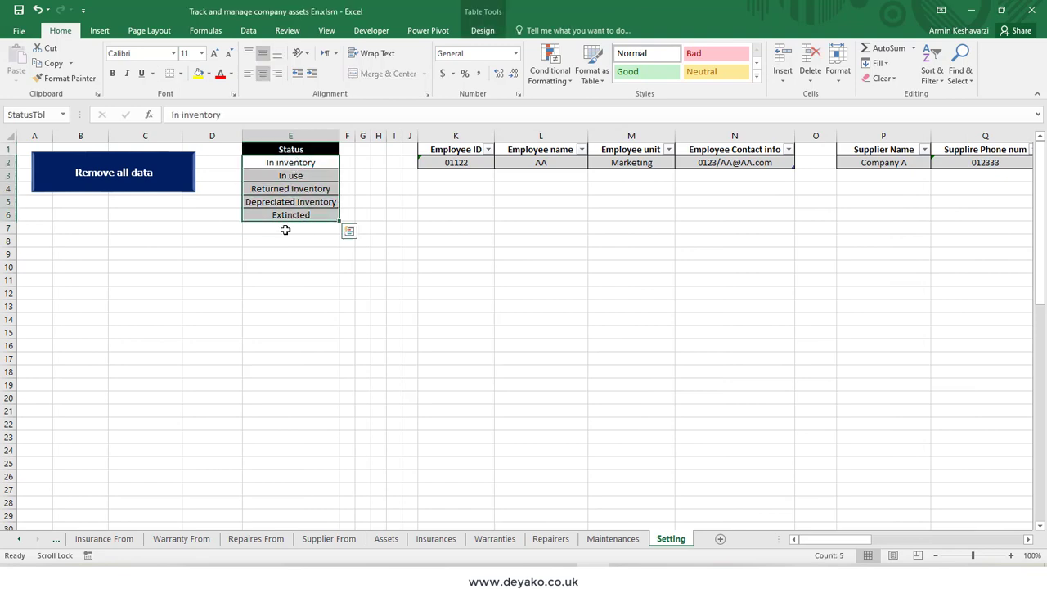
Step: Add a new option named aaa at the end of the Status list
left_click(285, 229)
type("aaa")
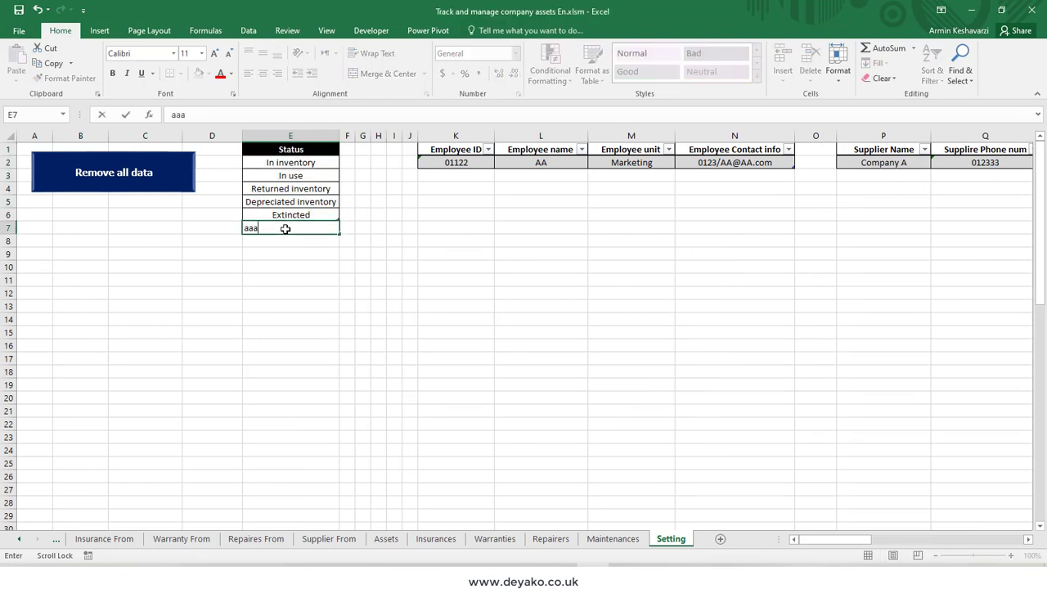
key("Return")
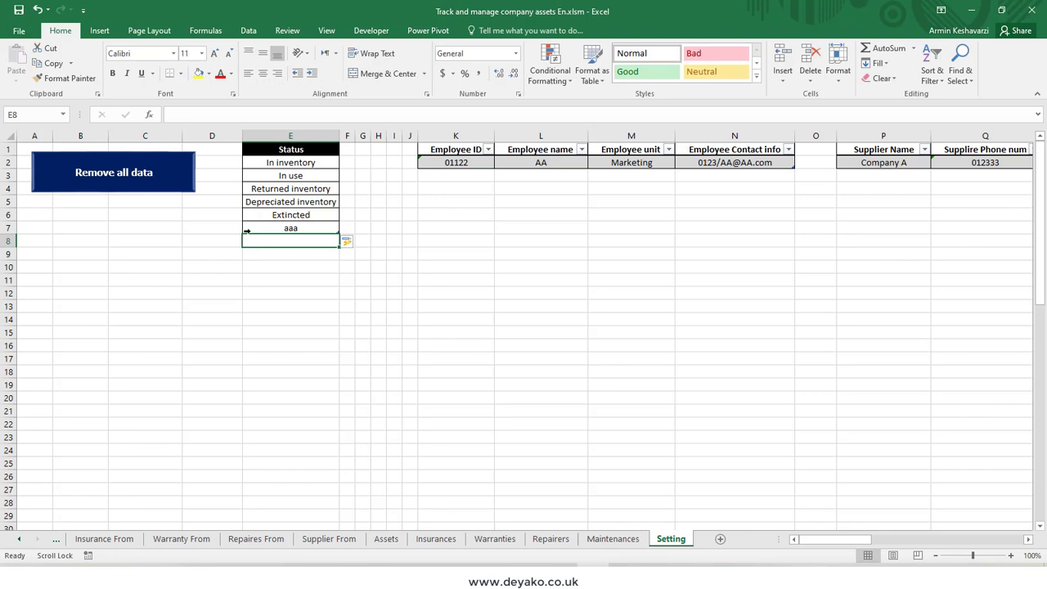
Step: Delete the aaa table row from the Status list and review the remaining options
left_click(247, 230)
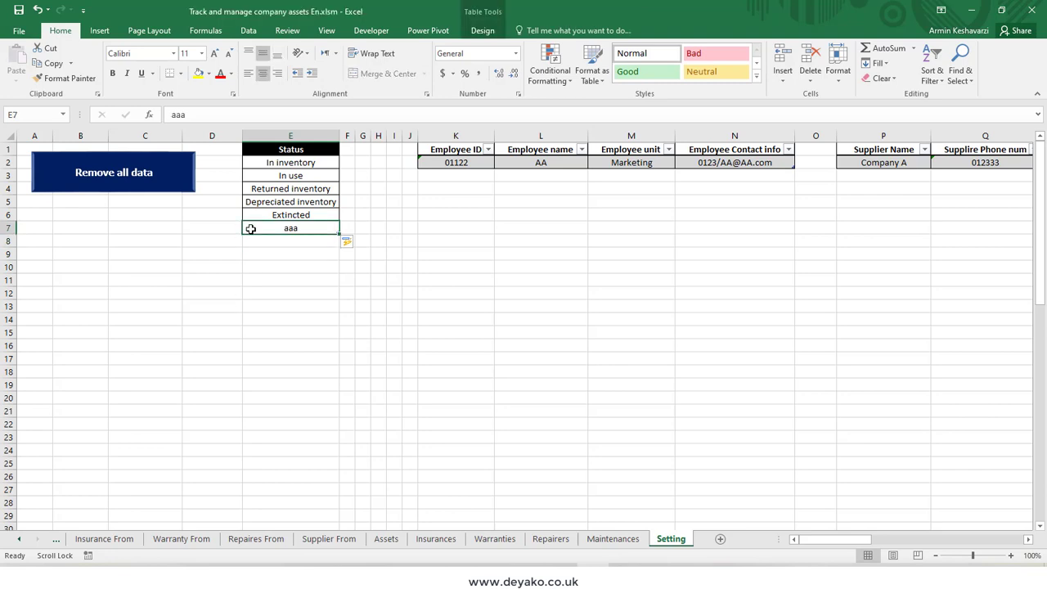
right_click(247, 229)
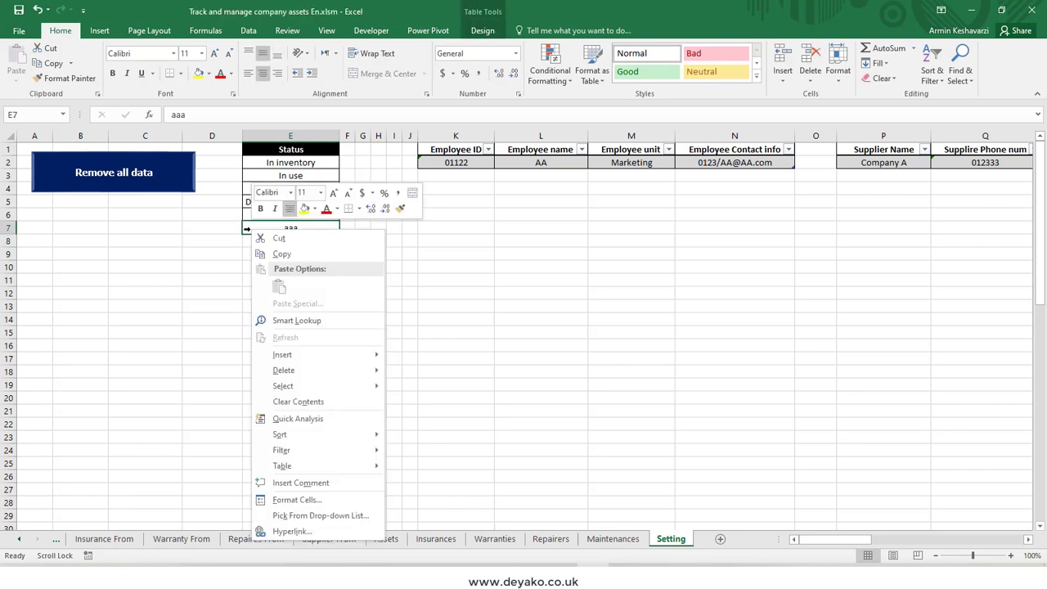
mouse_move(355, 374)
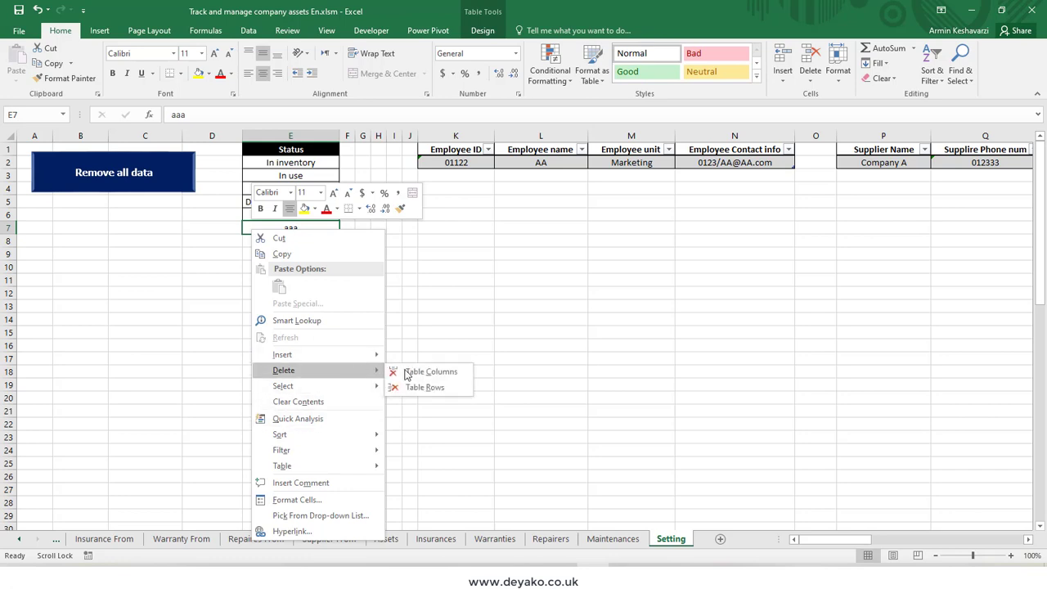
left_click(442, 386)
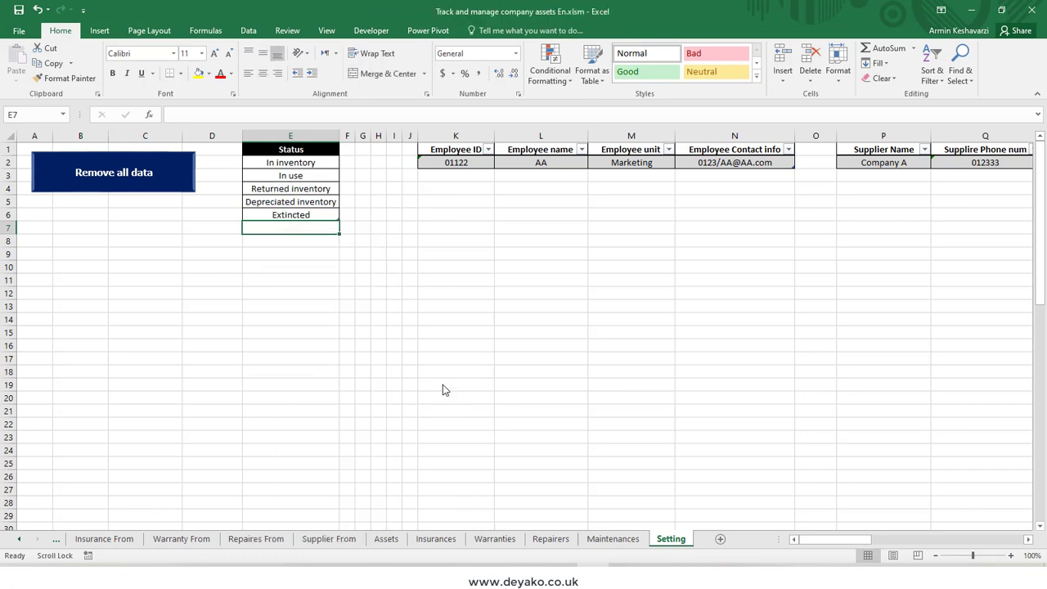
left_click_drag(291, 163, 297, 250)
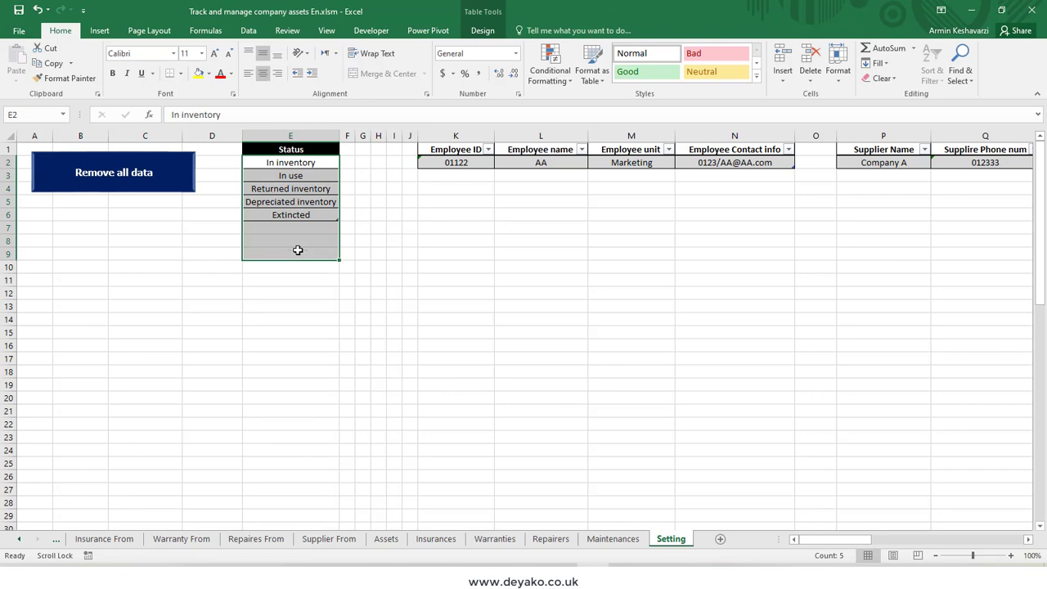
left_click(297, 174)
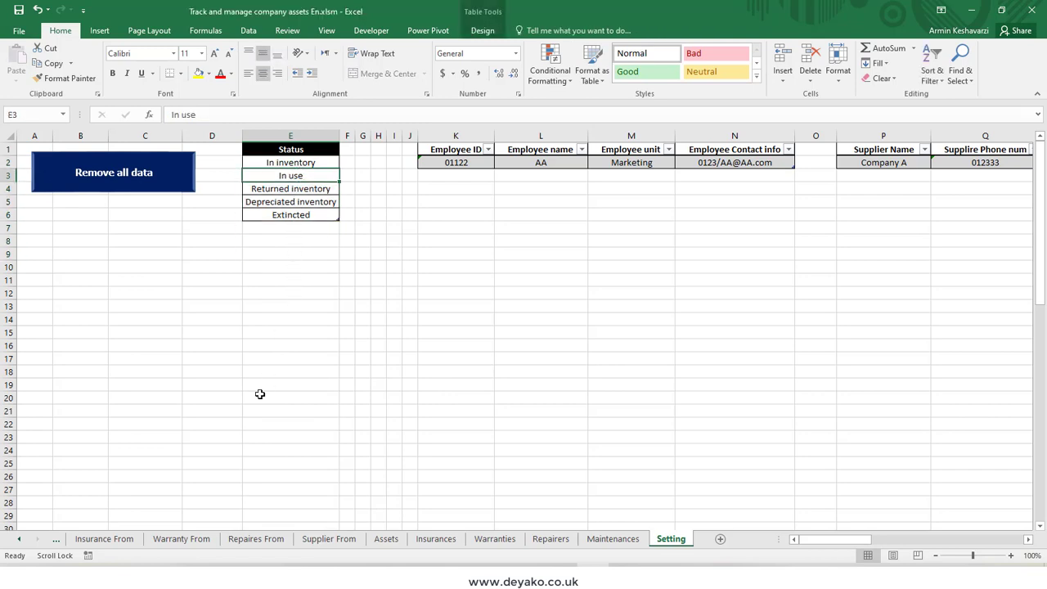
Step: Return to the asset form and examine the Status cell's data validation source and its list of options
left_click(56, 539)
left_click(86, 543)
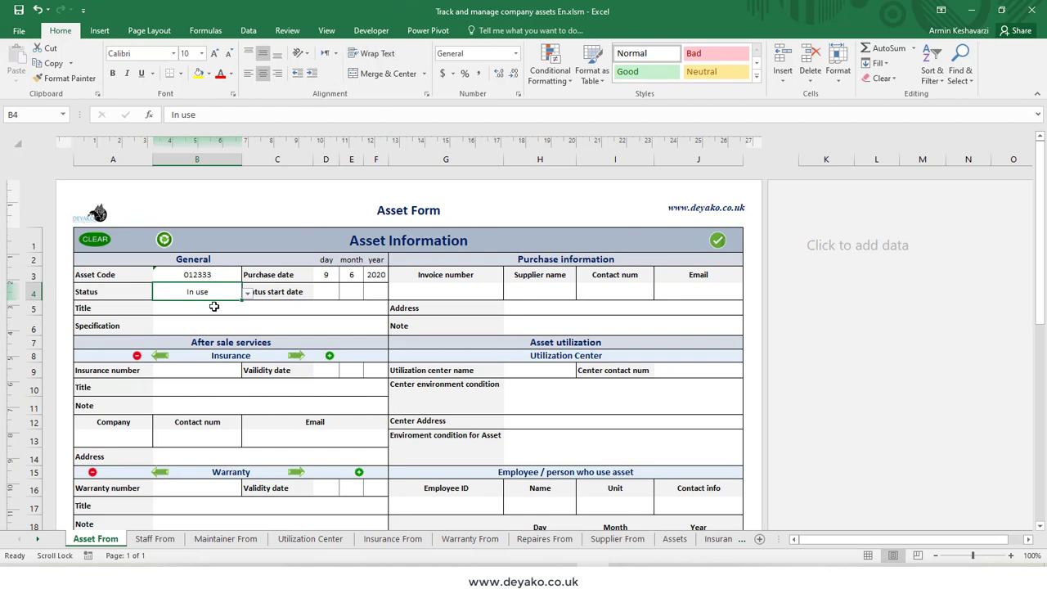
left_click(248, 30)
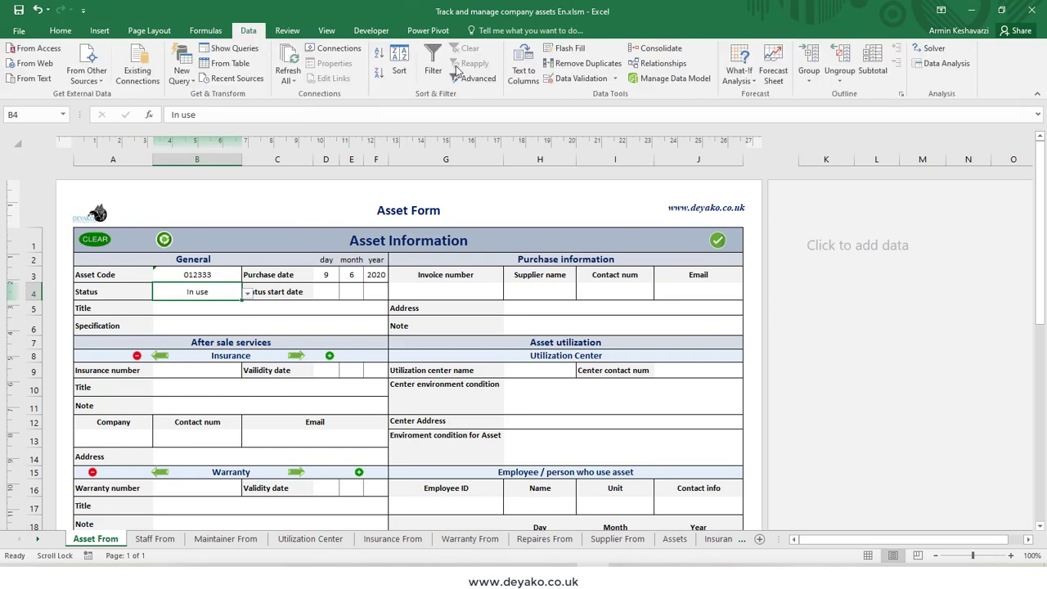
left_click(577, 77)
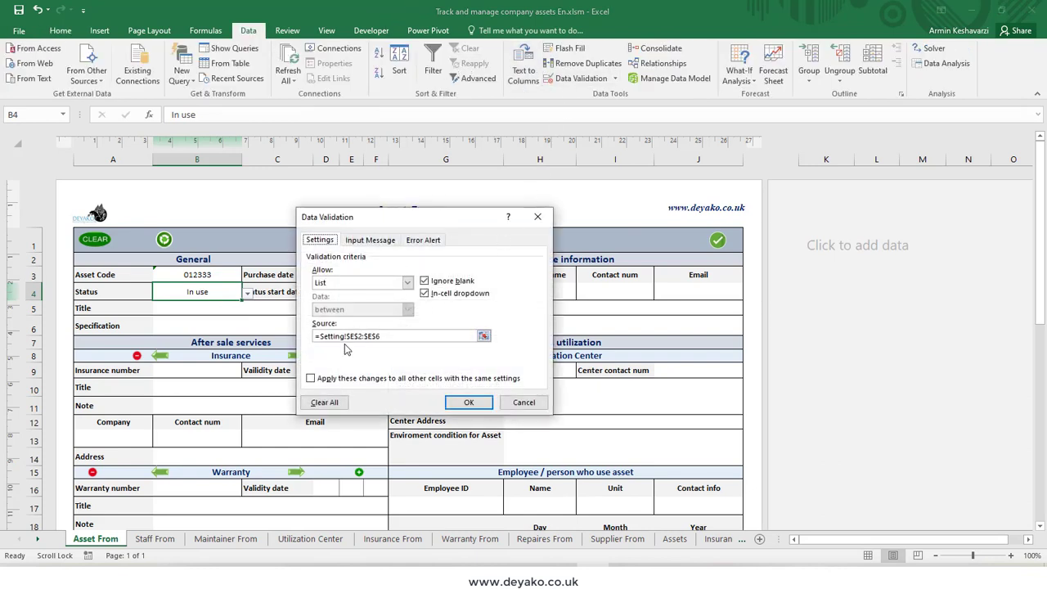
left_click_drag(320, 335, 386, 333)
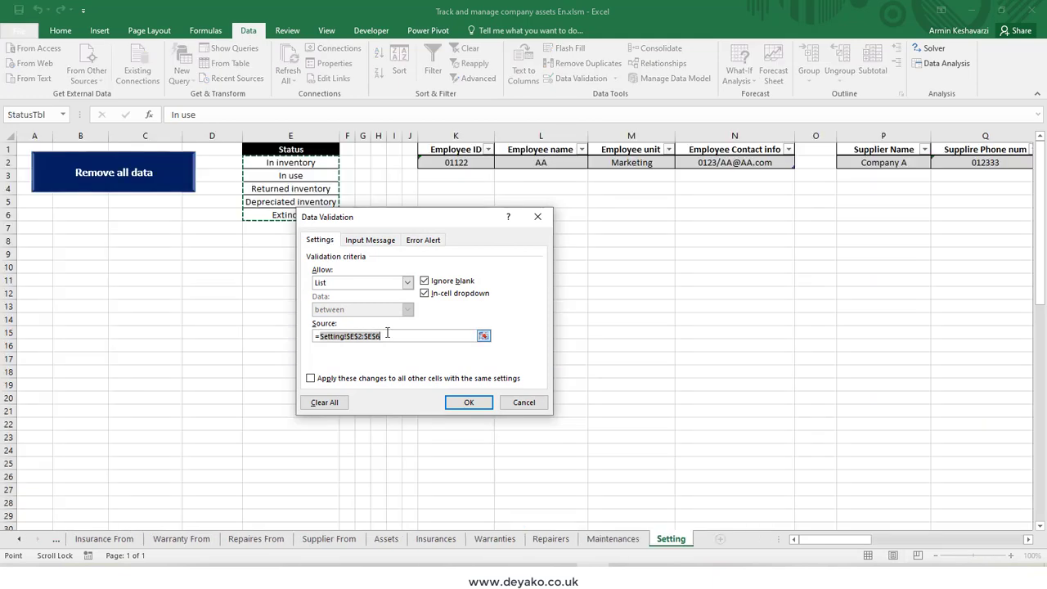
left_click_drag(416, 218, 552, 219)
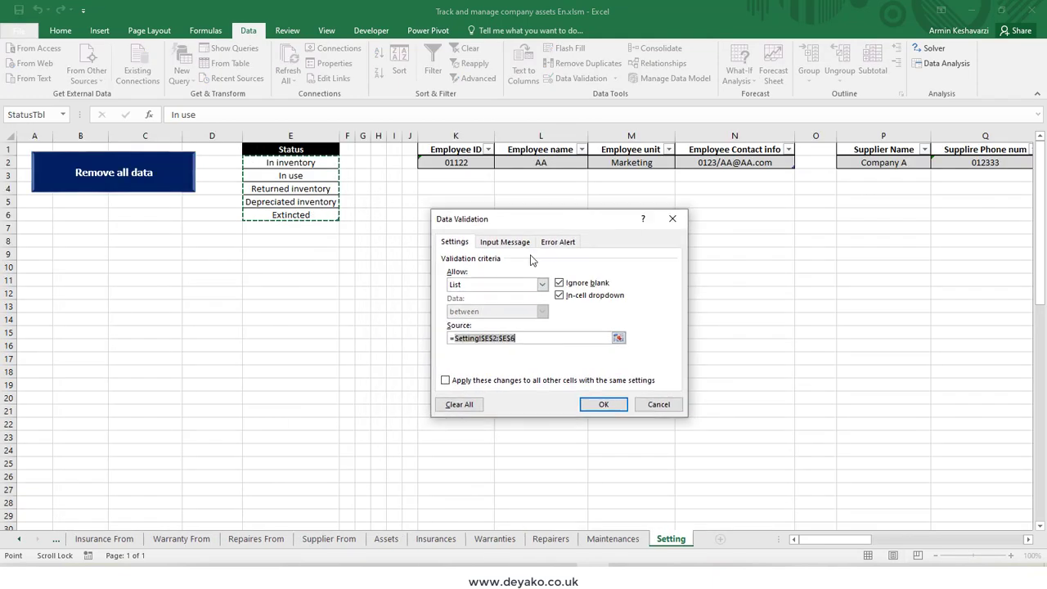
left_click(520, 337)
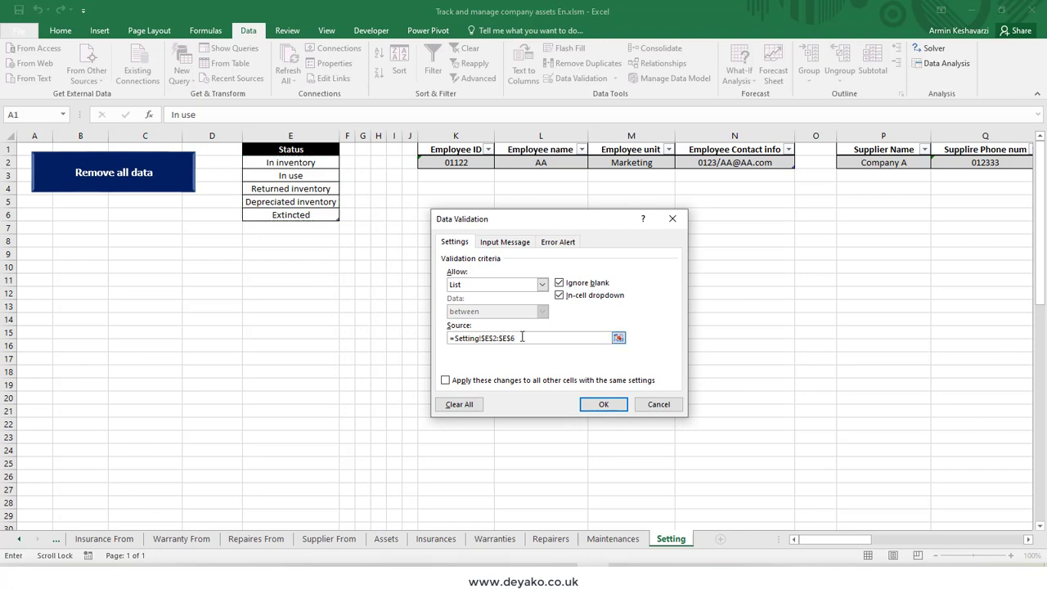
left_click(603, 404)
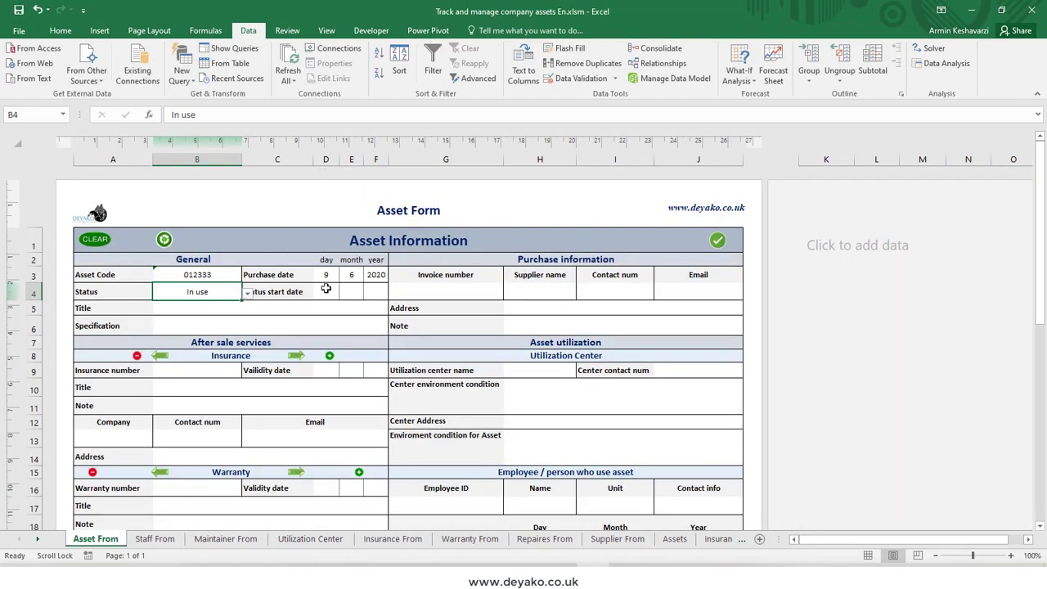
left_click(247, 293)
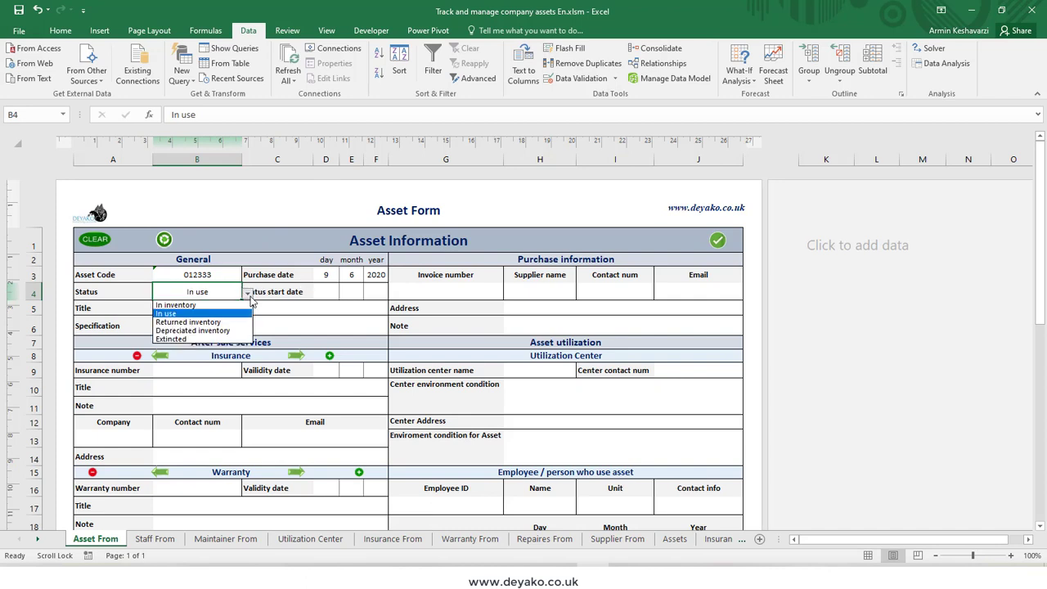
left_click(249, 295)
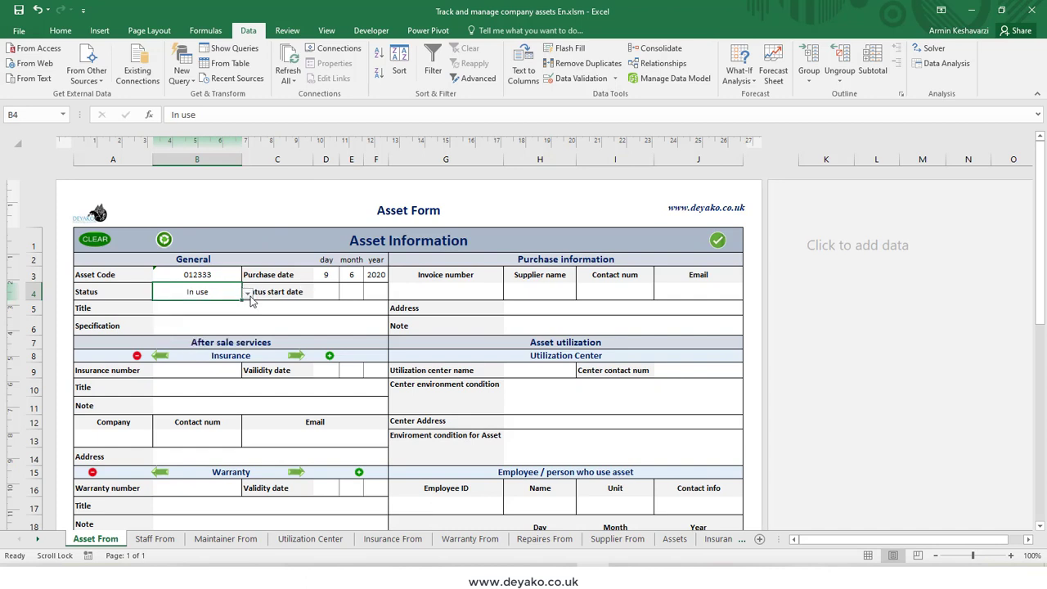
Step: Set the status start date to day 11, month 6, year 2020
left_click(324, 292)
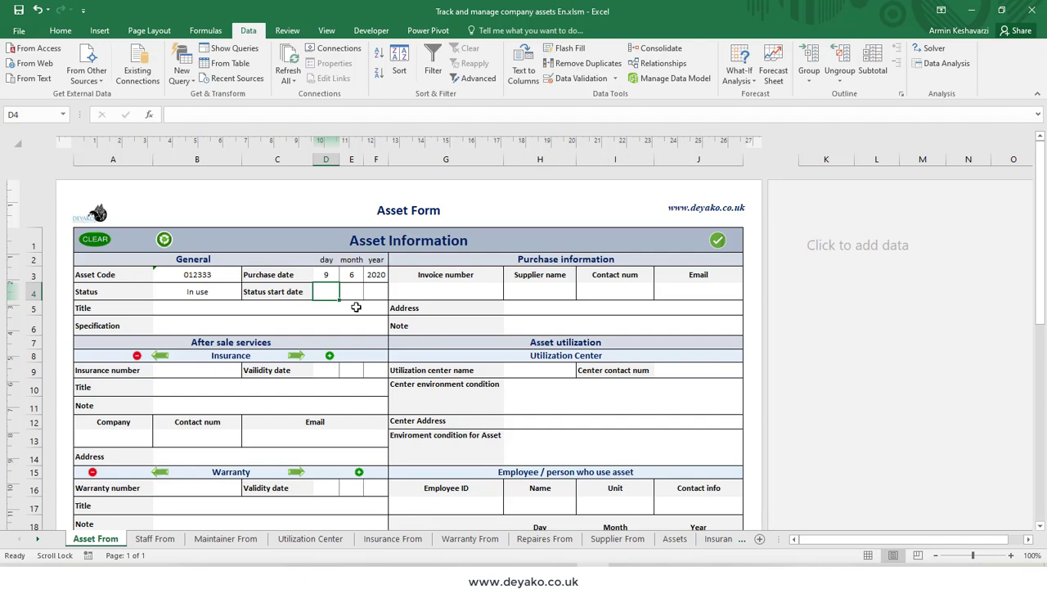
type("11")
left_click(355, 287)
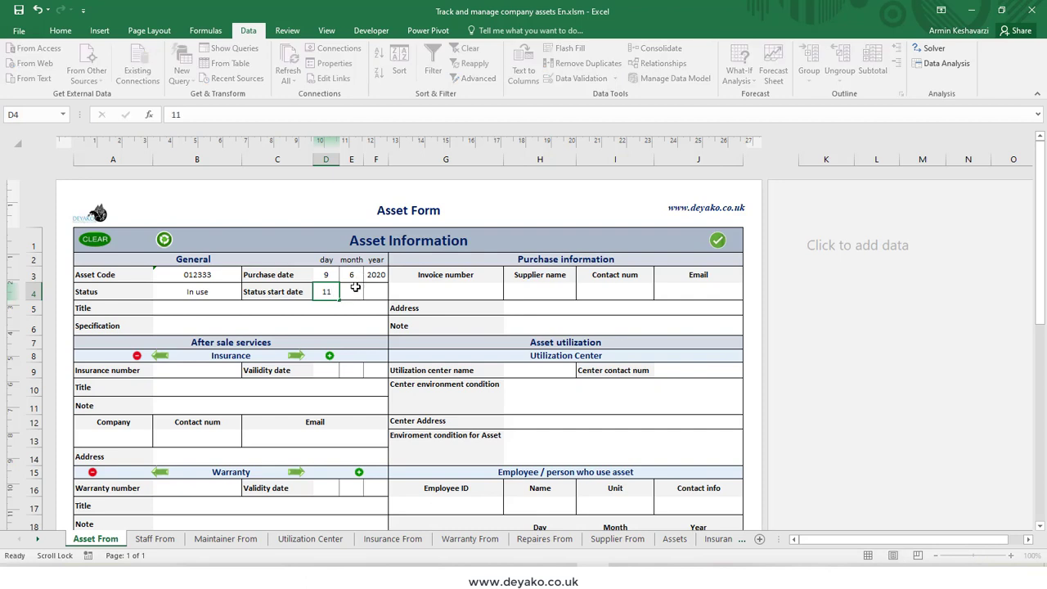
type("6")
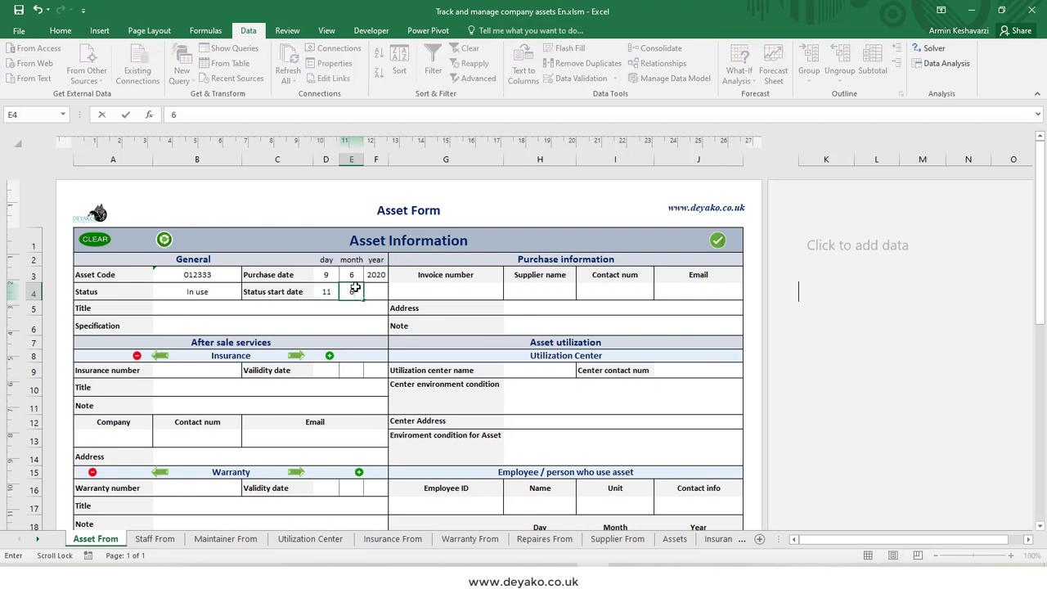
left_click(376, 288)
type("520")
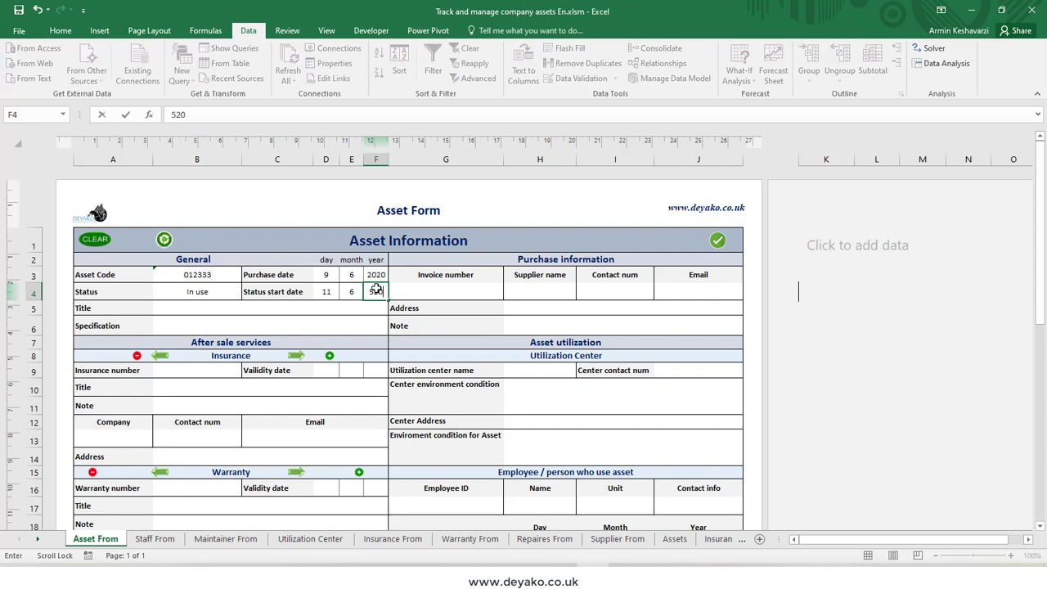
key("BackSpace")
key("BackSpace")
key("BackSpace")
type("2020")
Step: Enter Chair A as the asset's title and Simple office chair as its specification
left_click(180, 312)
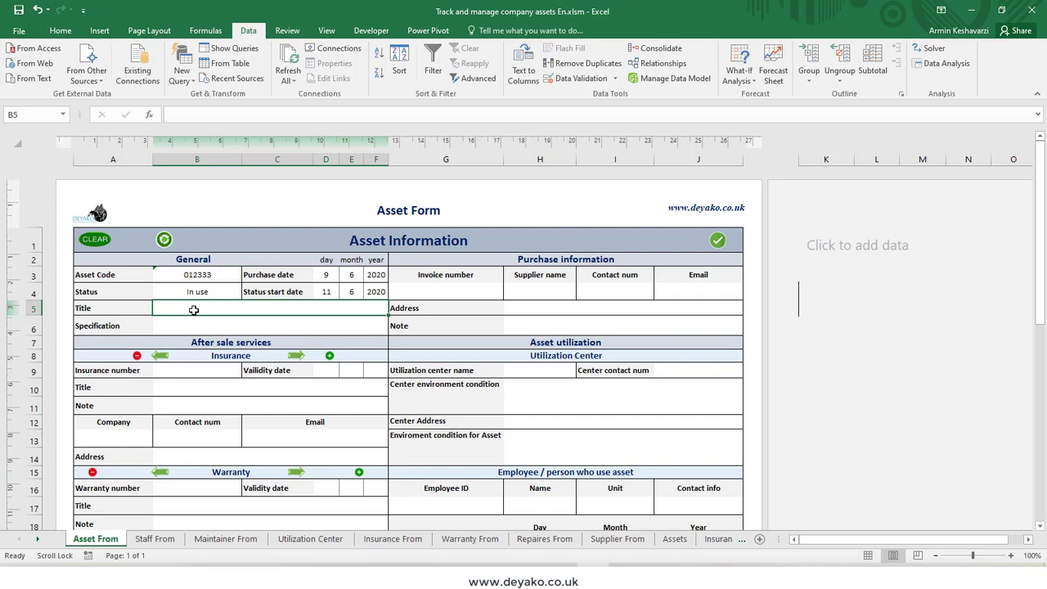
type("Chair A")
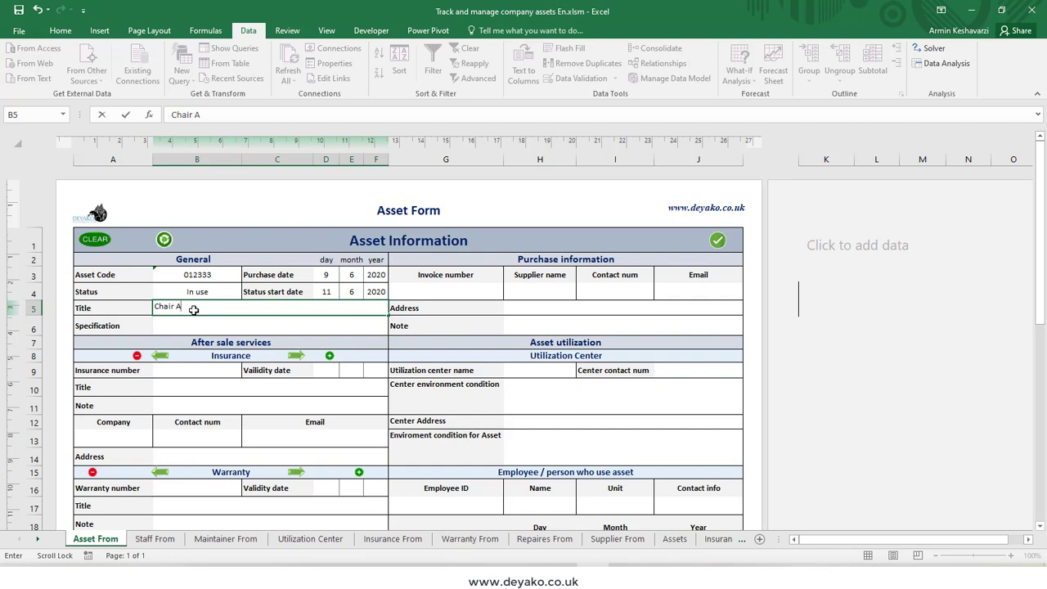
key("Return")
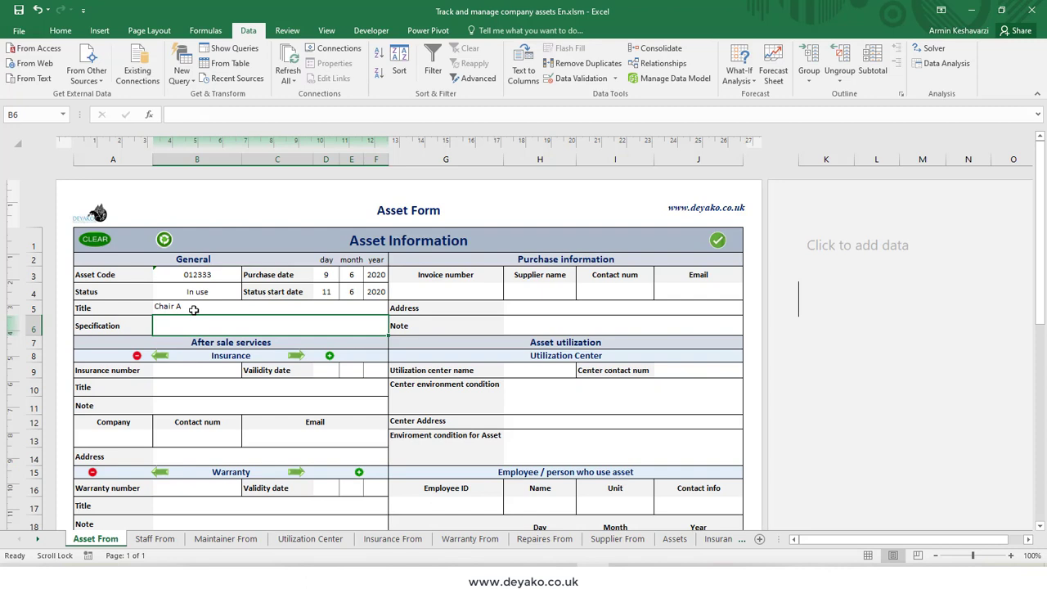
type("Sim")
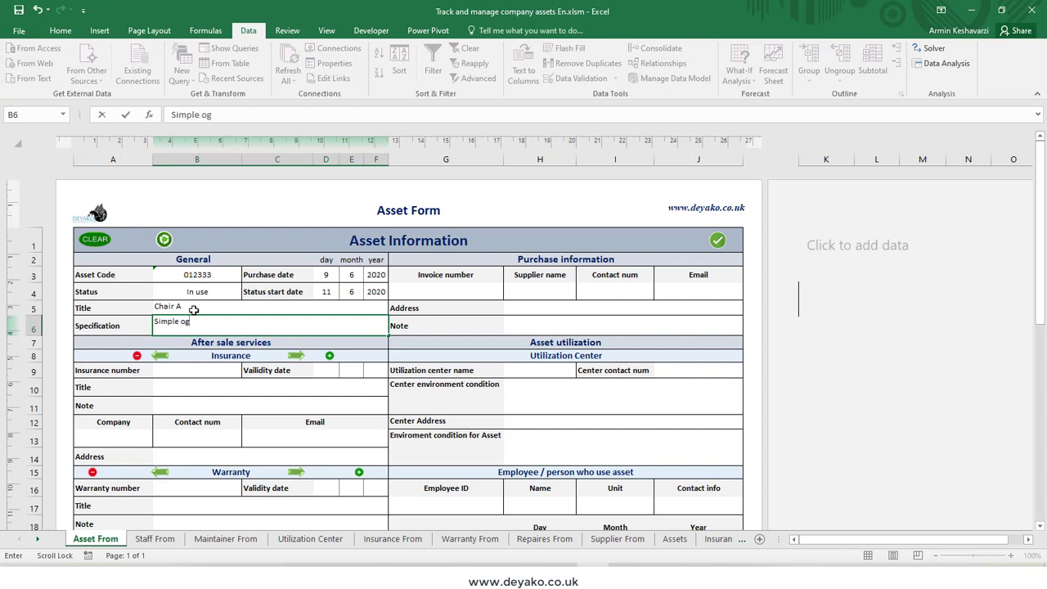
type("ple office chair")
left_click(211, 381)
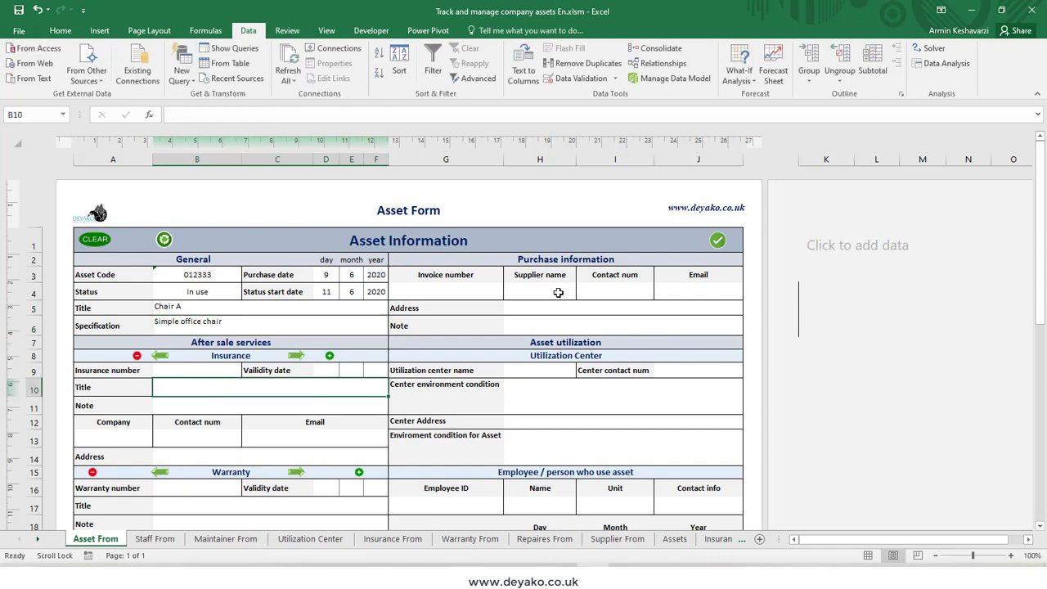
Step: Enter the invoice number in the purchase information and choose Company A as the supplier
left_click(463, 289)
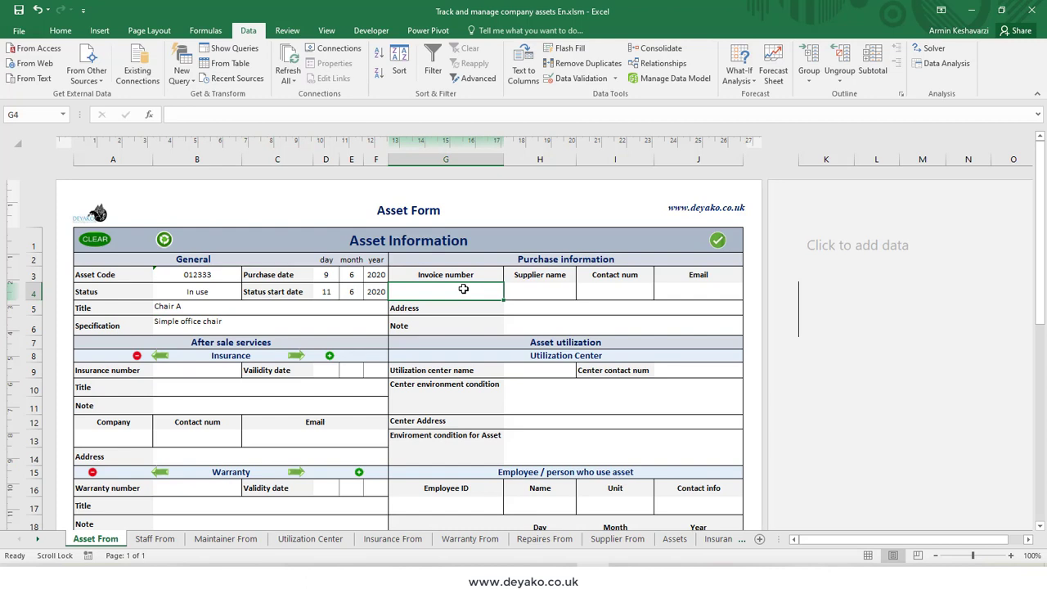
type("01111")
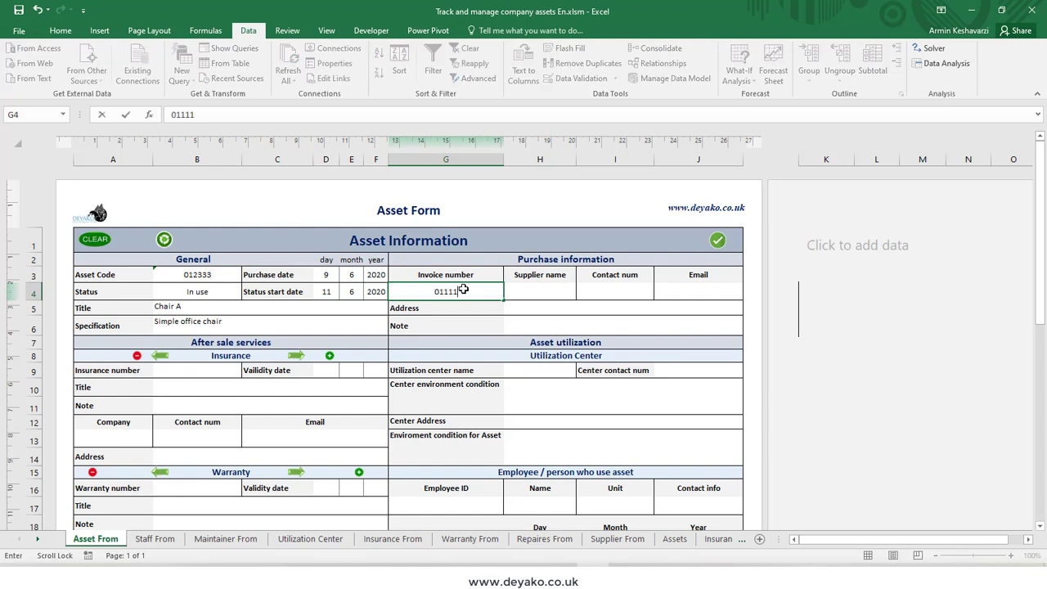
key("Tab")
left_click(580, 293)
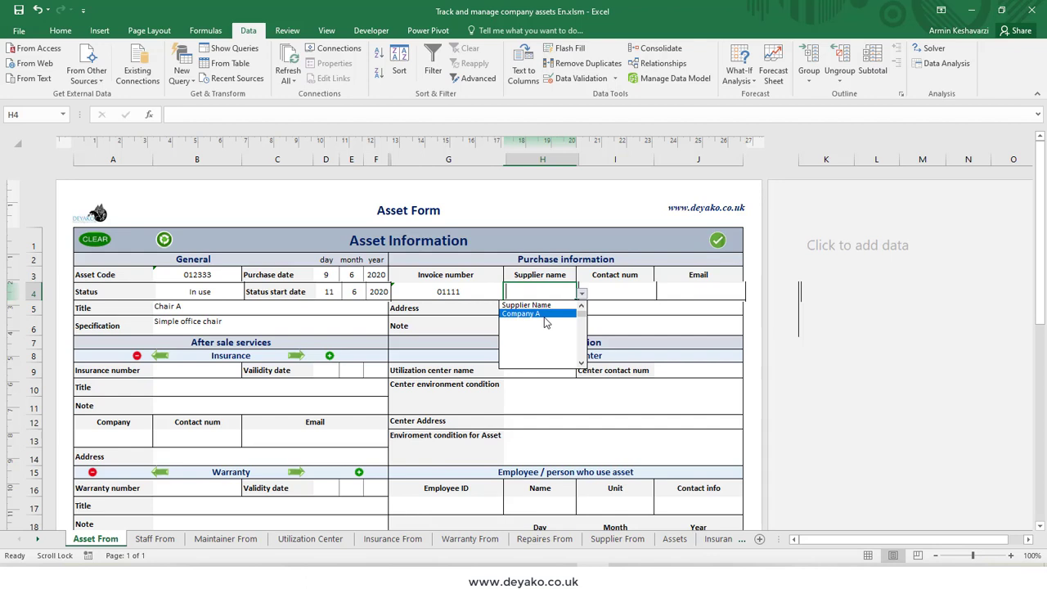
left_click(546, 314)
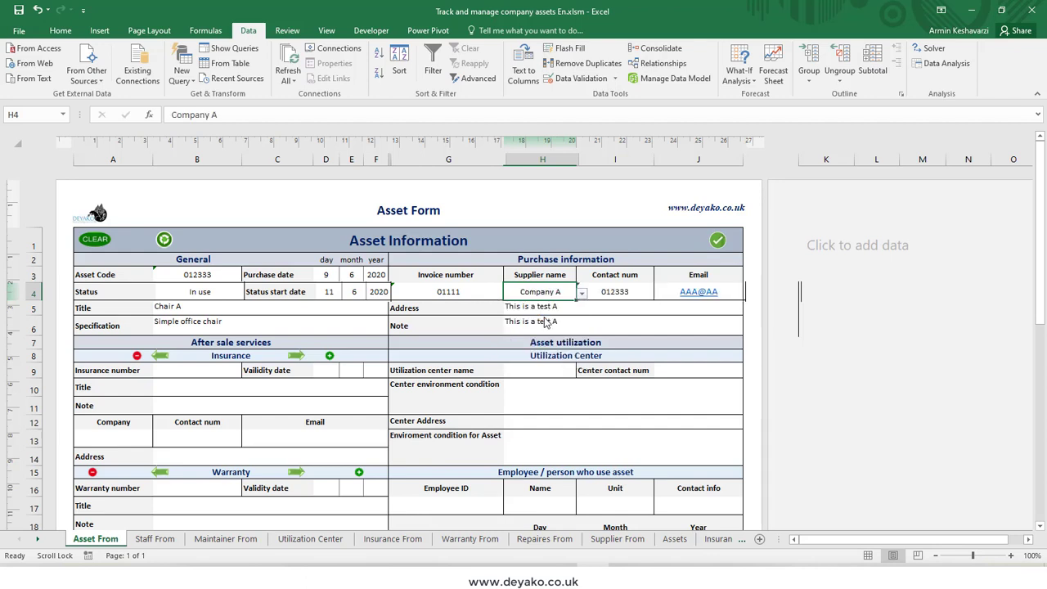
Step: Change the supplier name to Company B and check its contact number, email and note fields
double_click(556, 292)
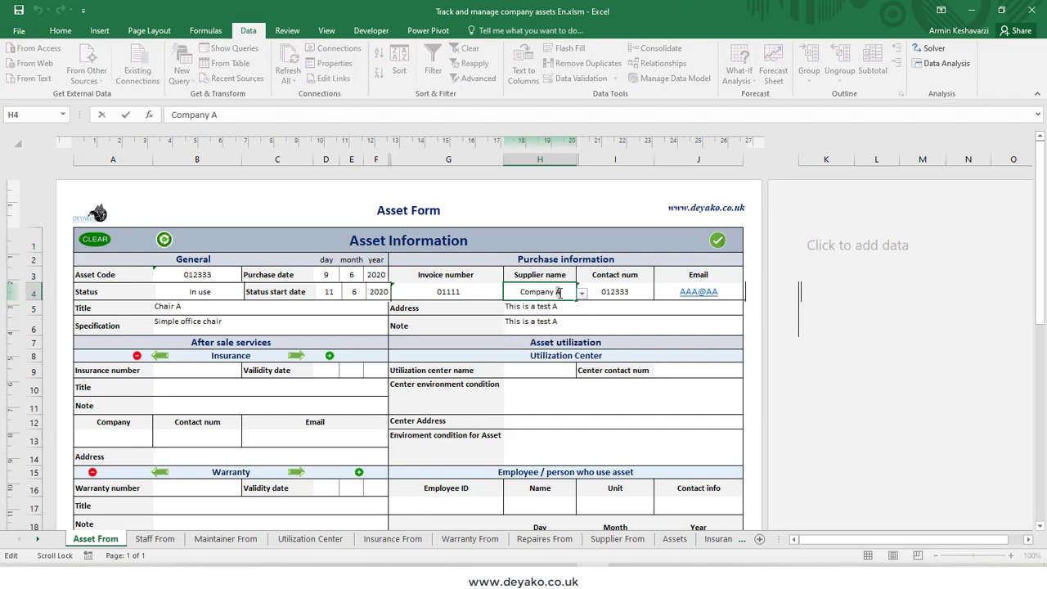
key("BackSpace")
type("B")
key("Return")
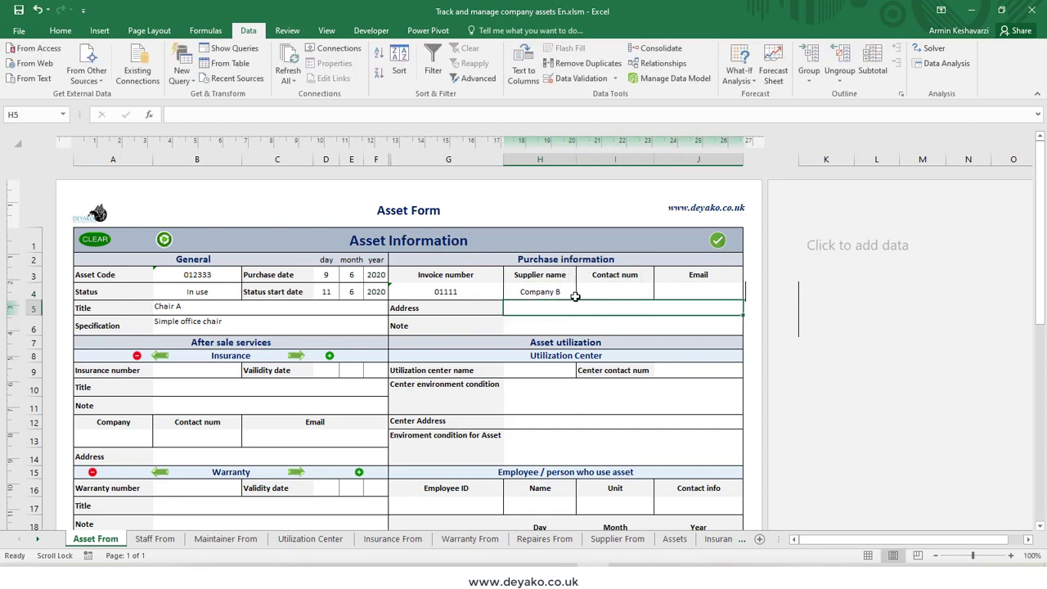
left_click(563, 295)
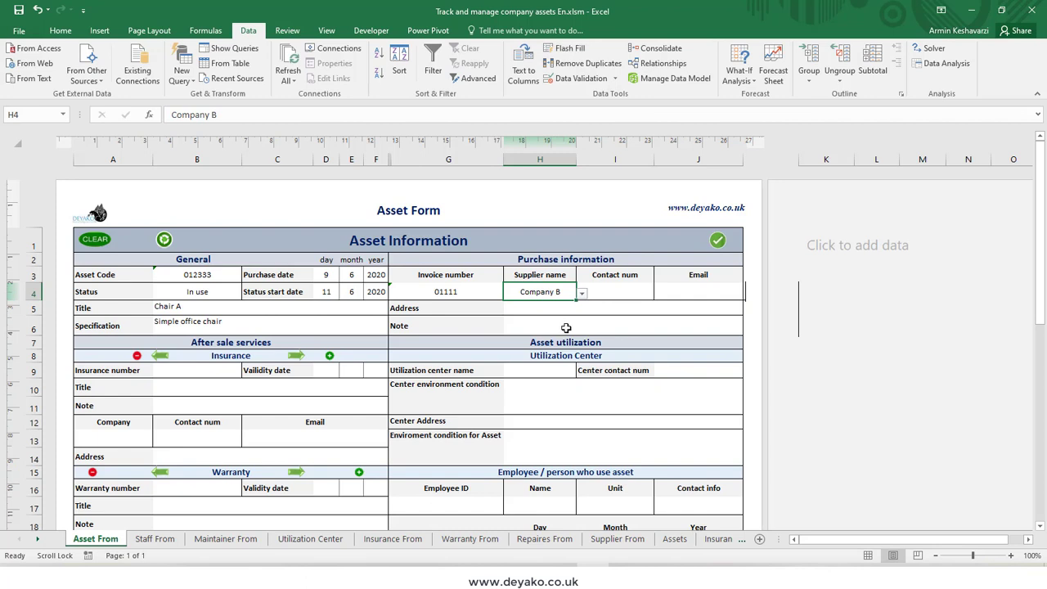
left_click(609, 291)
left_click(699, 291)
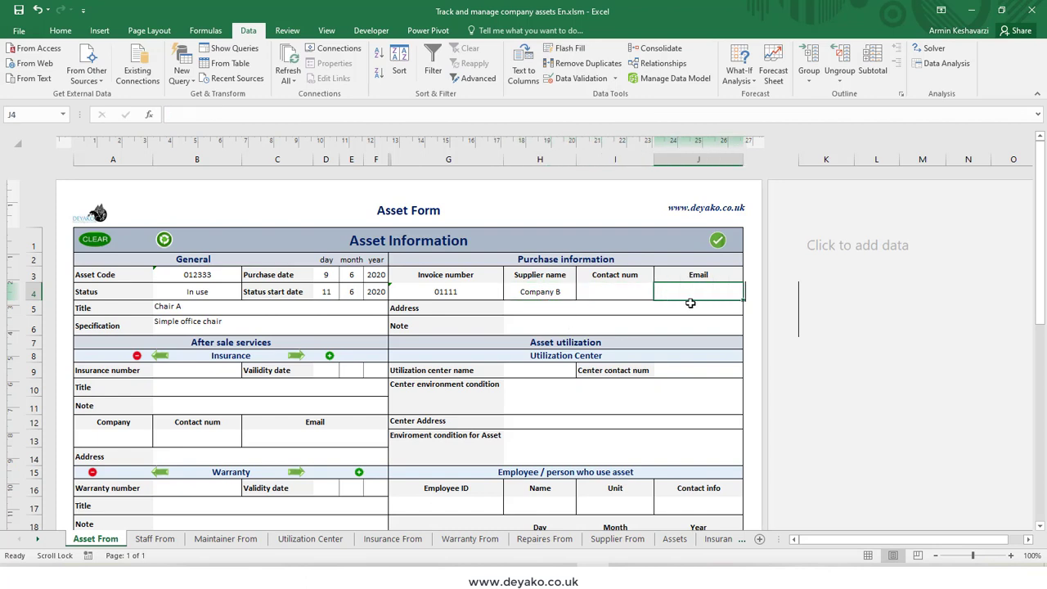
left_click(604, 329)
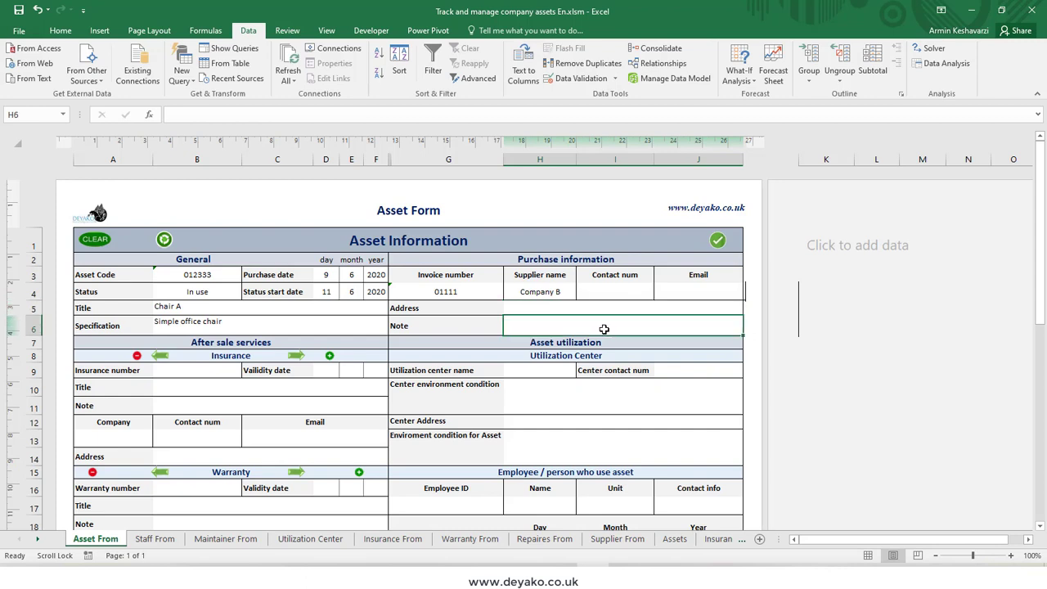
Step: Fill in the supplier's contact number and email address in the purchase information
left_click(618, 288)
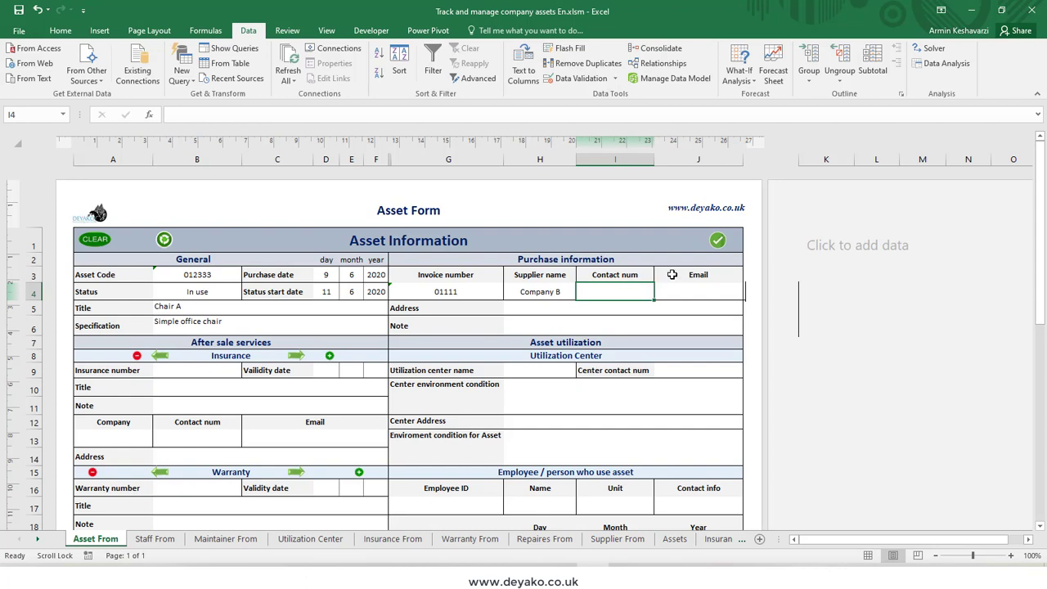
type("0112355")
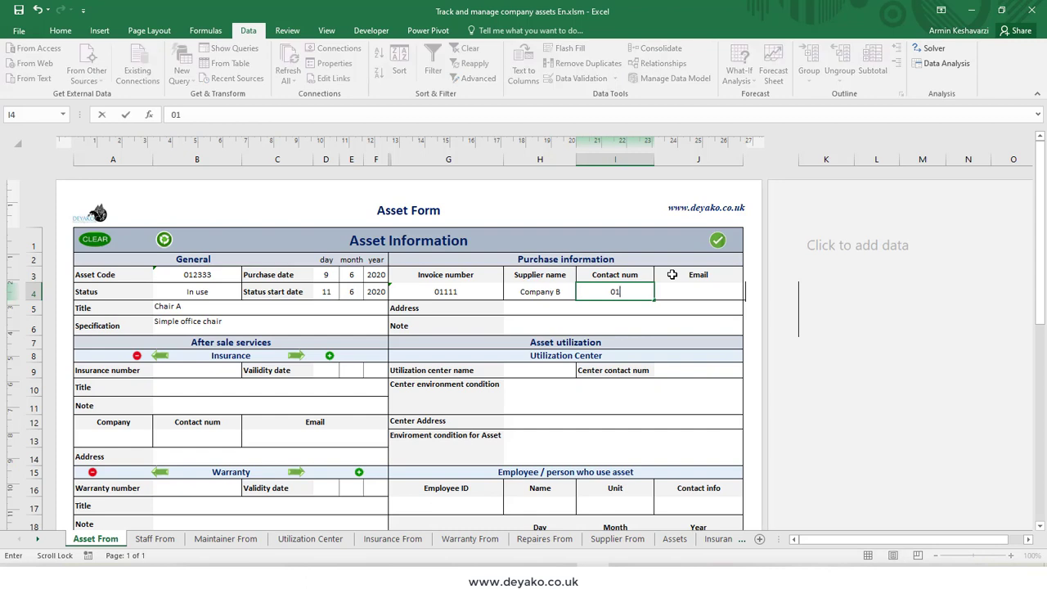
double_click(699, 294)
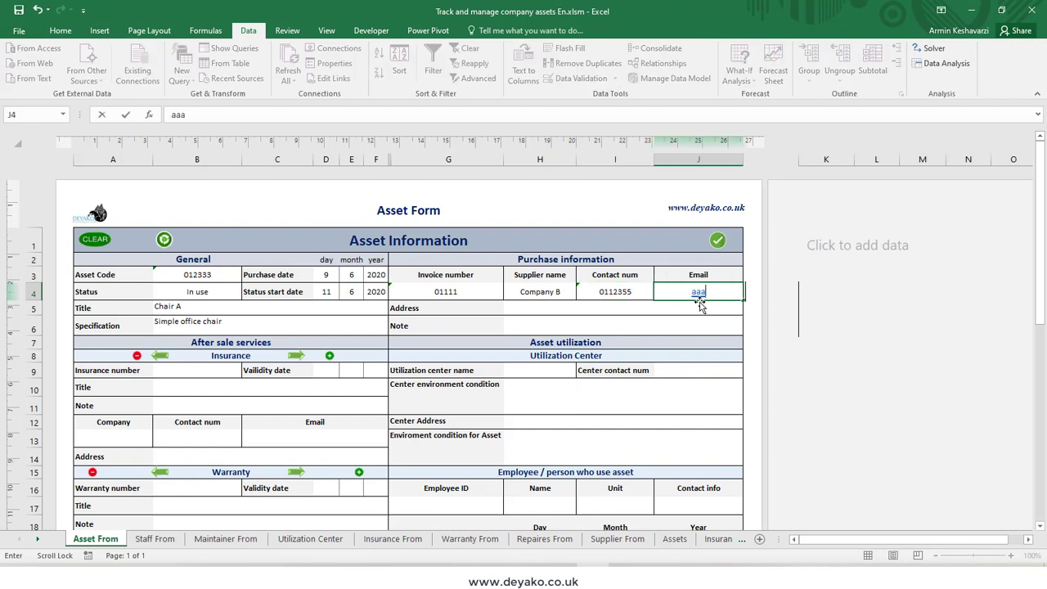
type("bbb@bb")
key("Return")
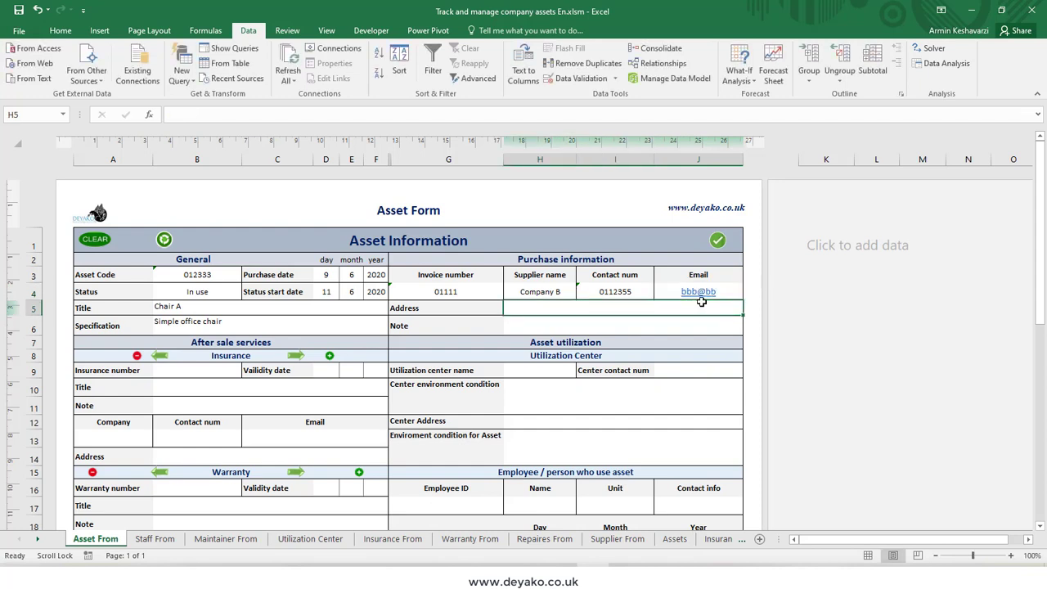
Step: Fill in the supplier's address and enter ssssss as the purchase note
type("ssssss")
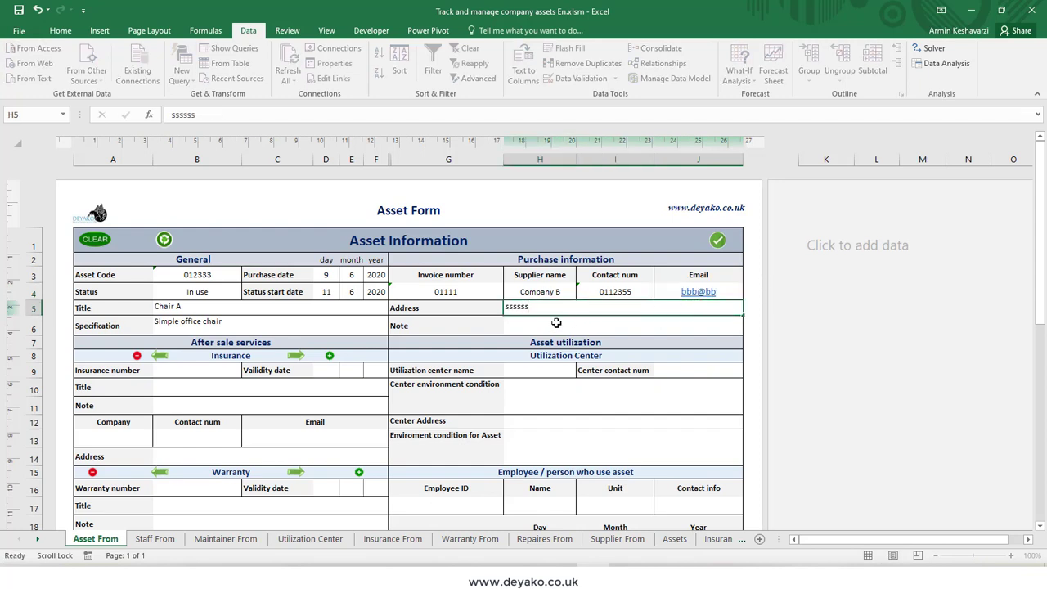
key("Return")
type("ssssss")
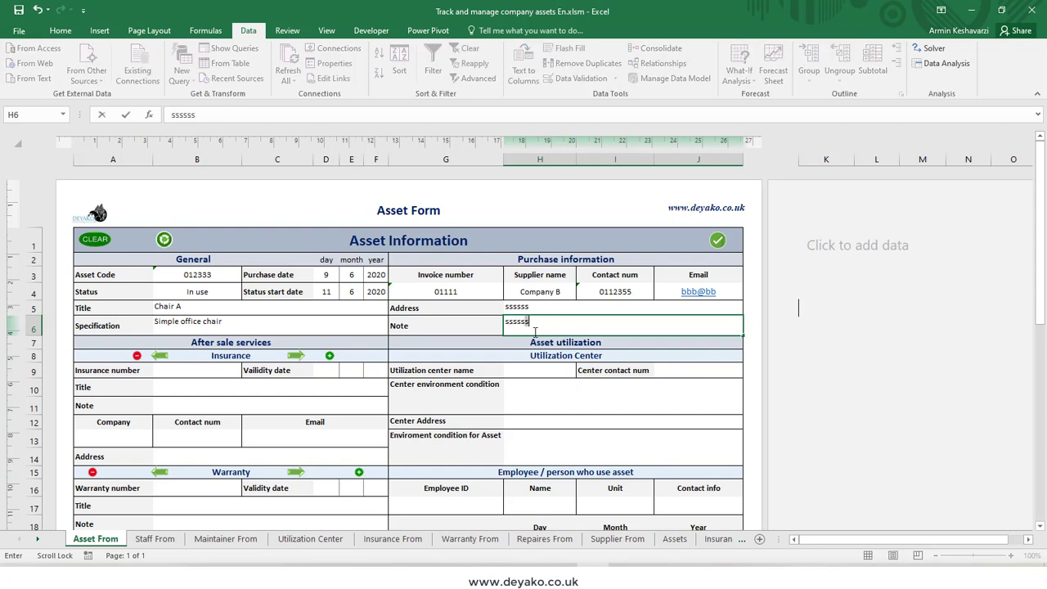
left_click(479, 324)
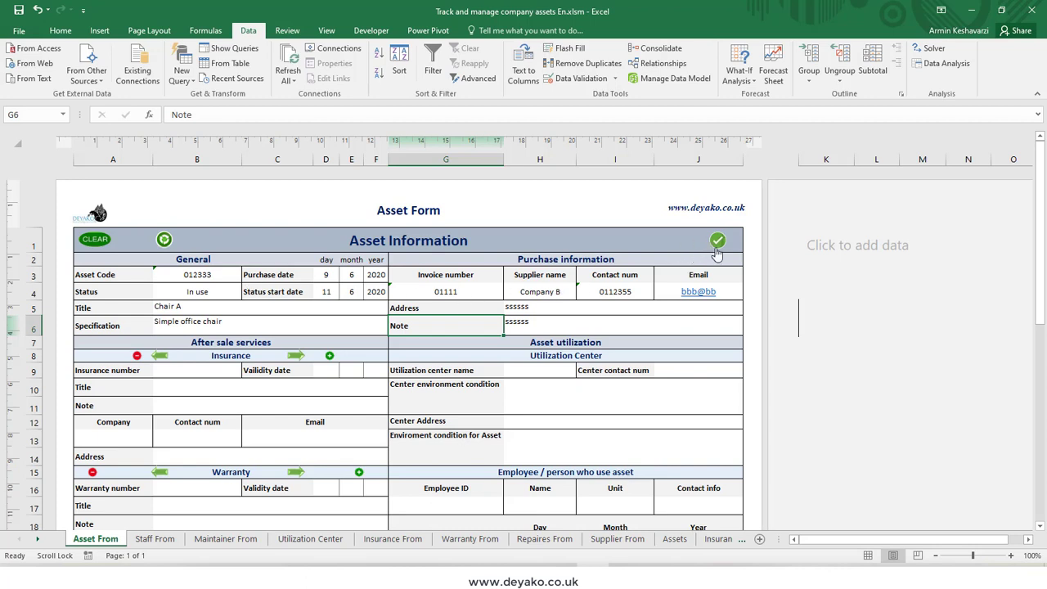
Step: Check the available supplier names in the purchase information, keep Company B, and submit the asset form
left_click(538, 294)
left_click(581, 293)
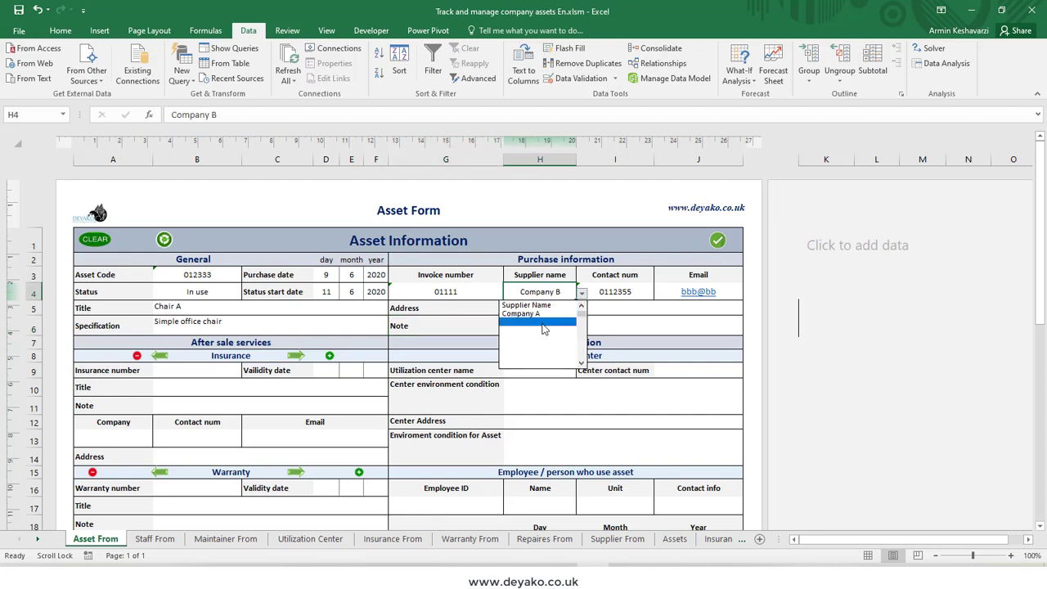
left_click(549, 294)
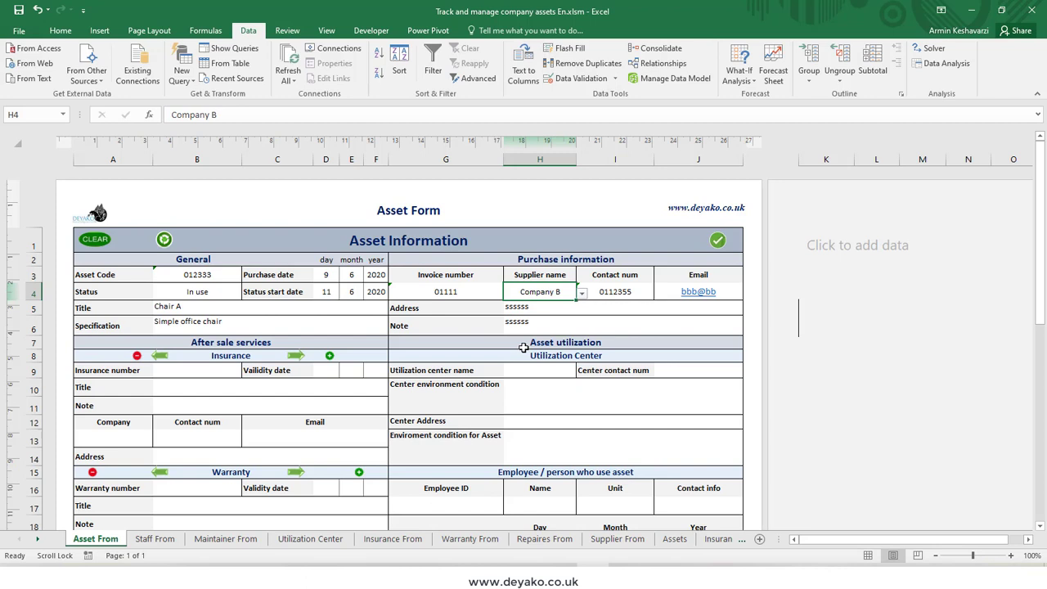
left_click(716, 242)
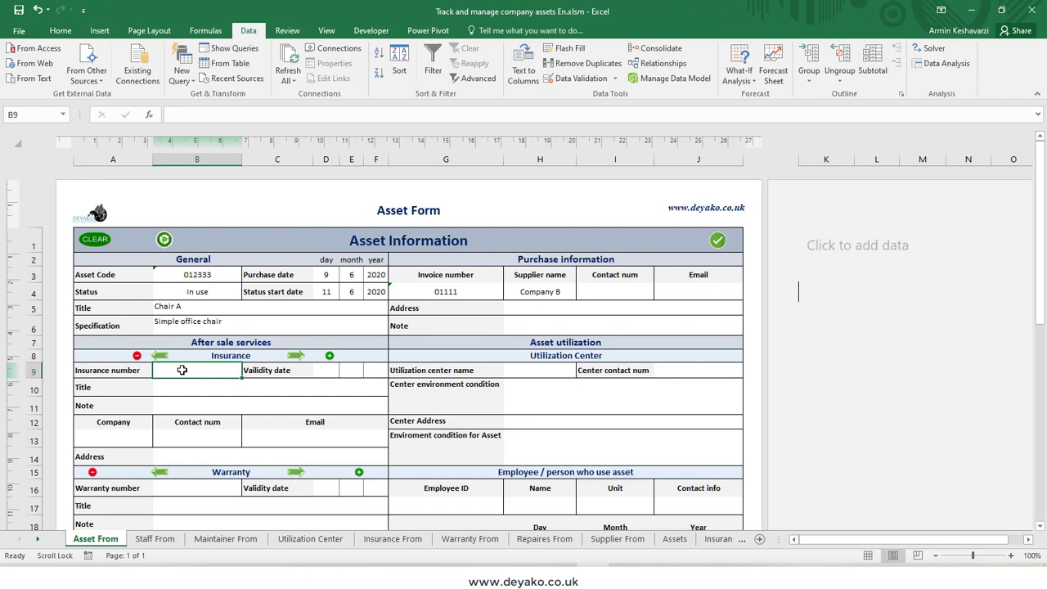
Step: Enter the insurance number and set the insurance validity date to day 9, month 6, year 2021
type("0123645")
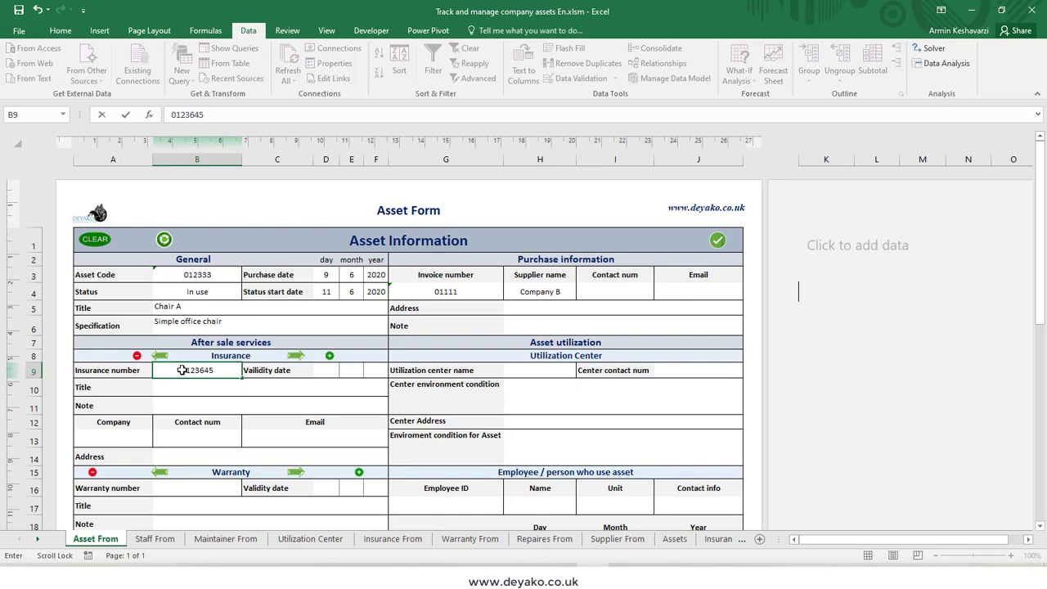
left_click(350, 371)
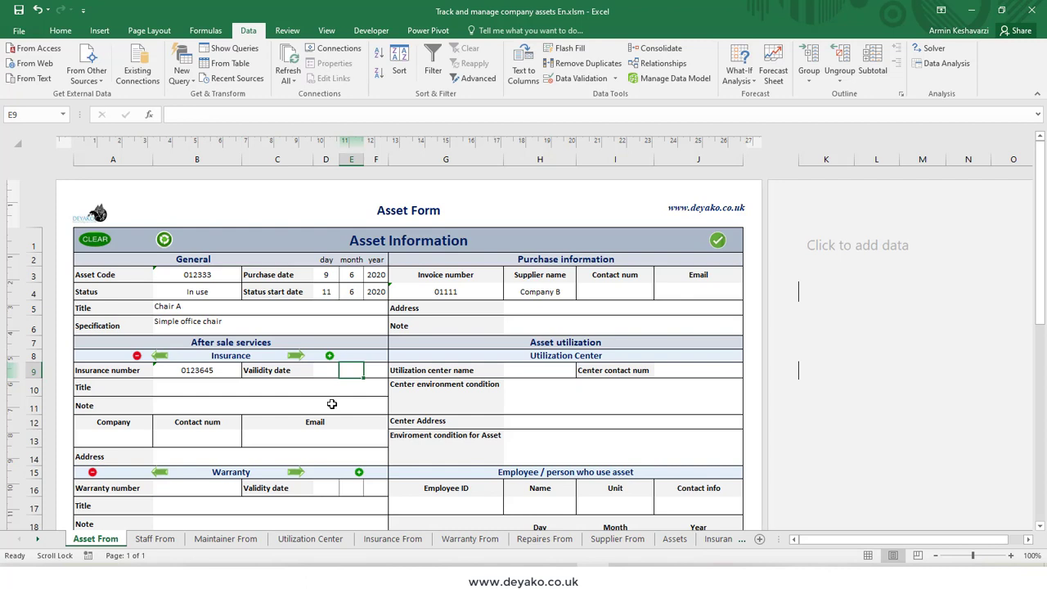
left_click(334, 371)
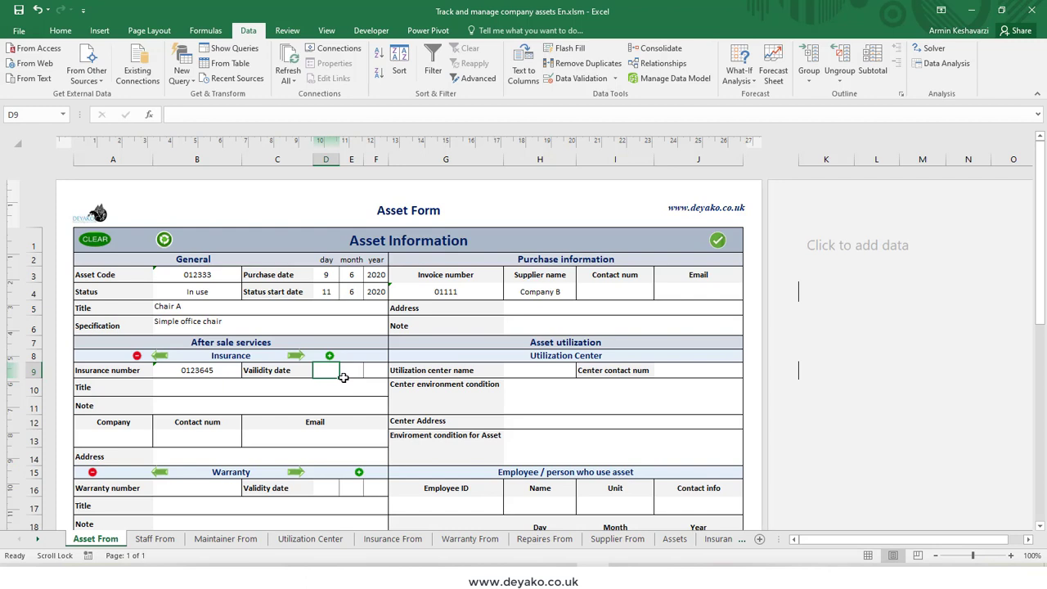
type("9")
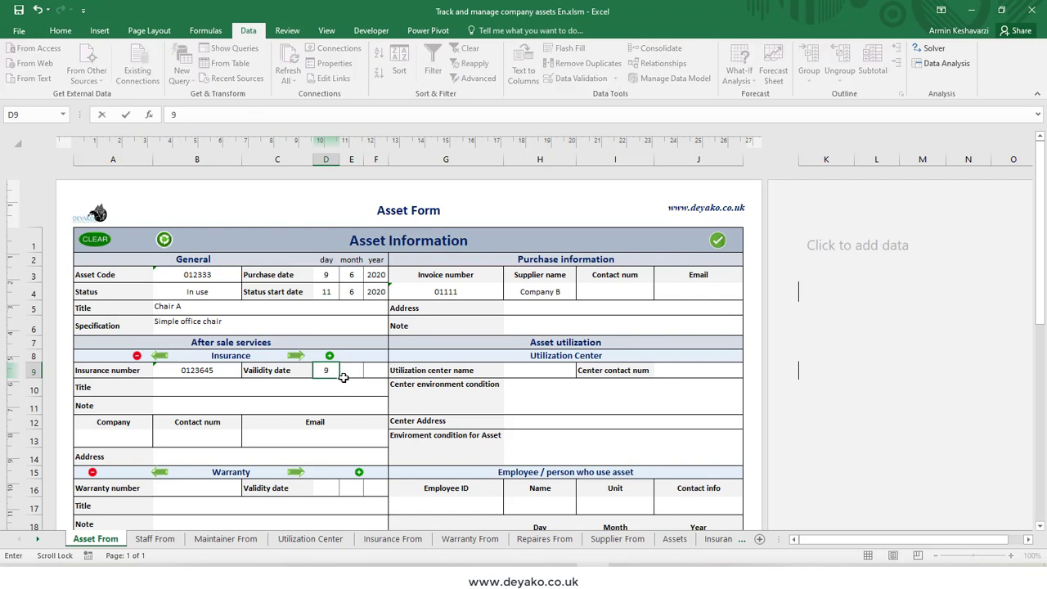
left_click(350, 375)
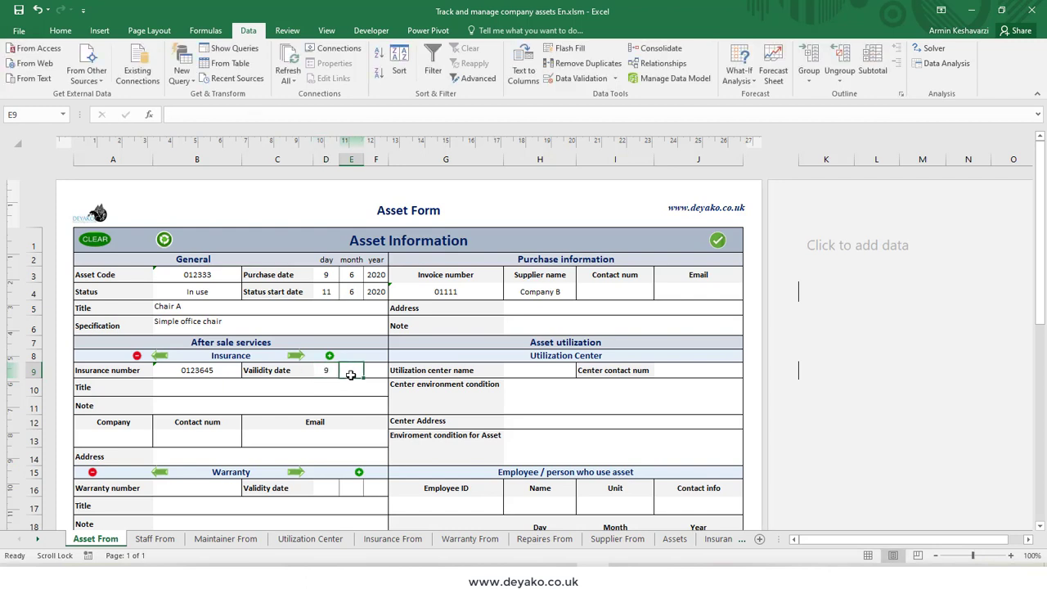
type("6")
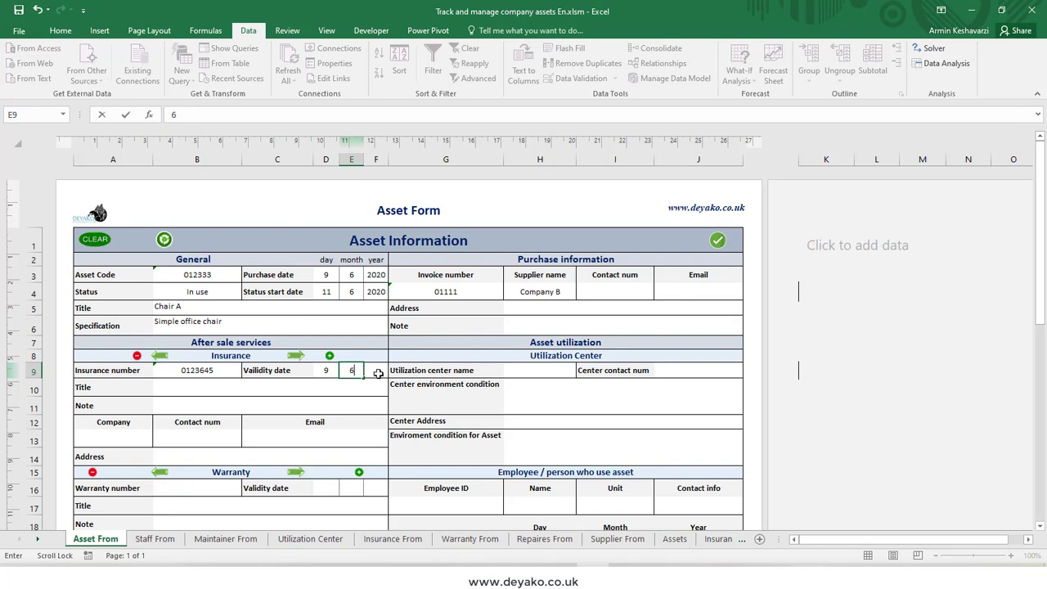
left_click(378, 374)
type("2020")
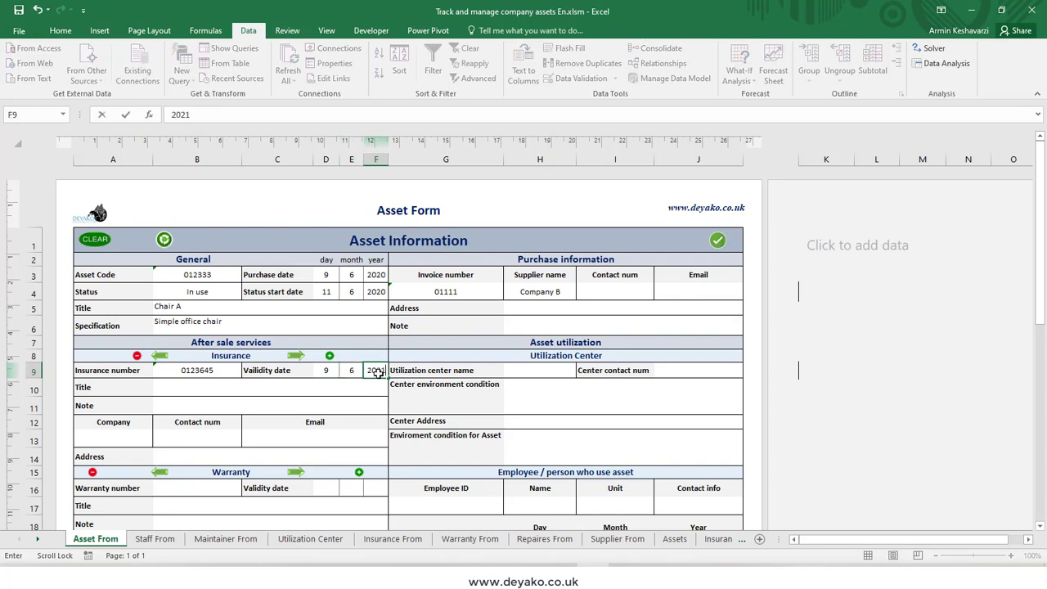
key("Return")
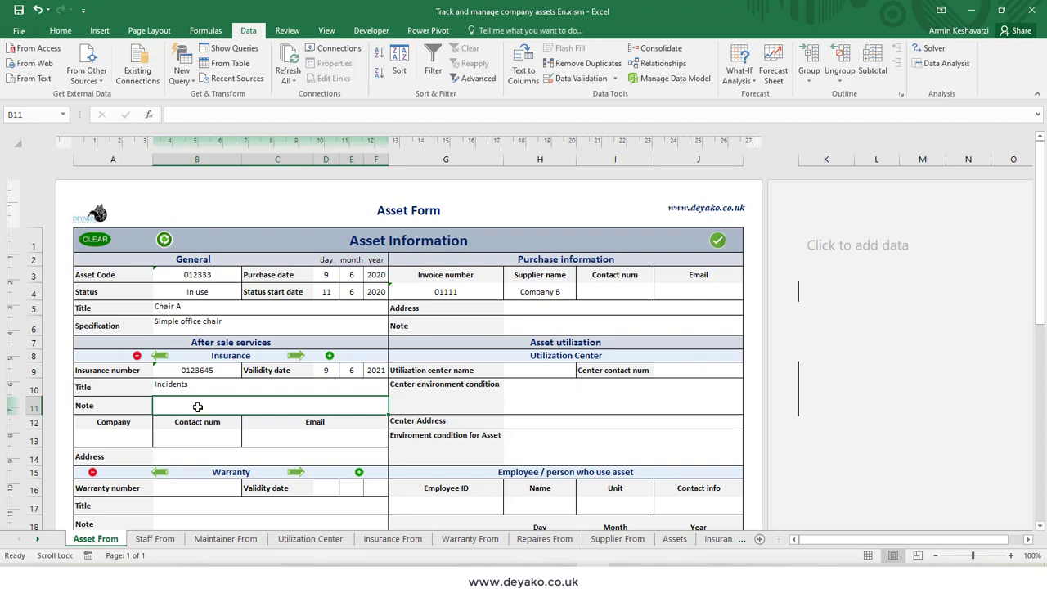
Step: Enter aaaaa as the insurance note and choose Company A2 as the insurance company
type("aaaaa")
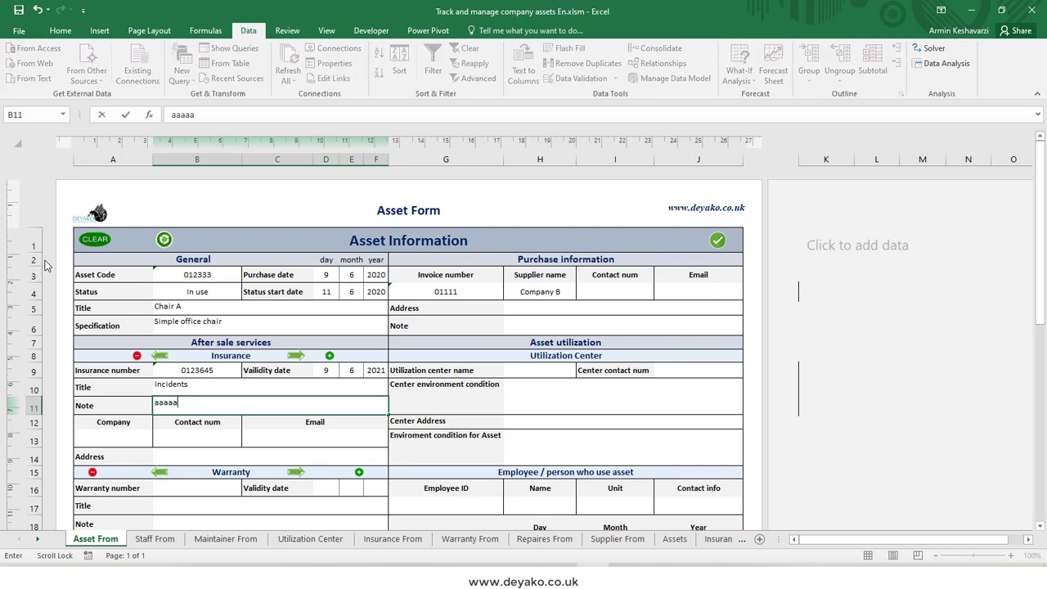
left_click(111, 432)
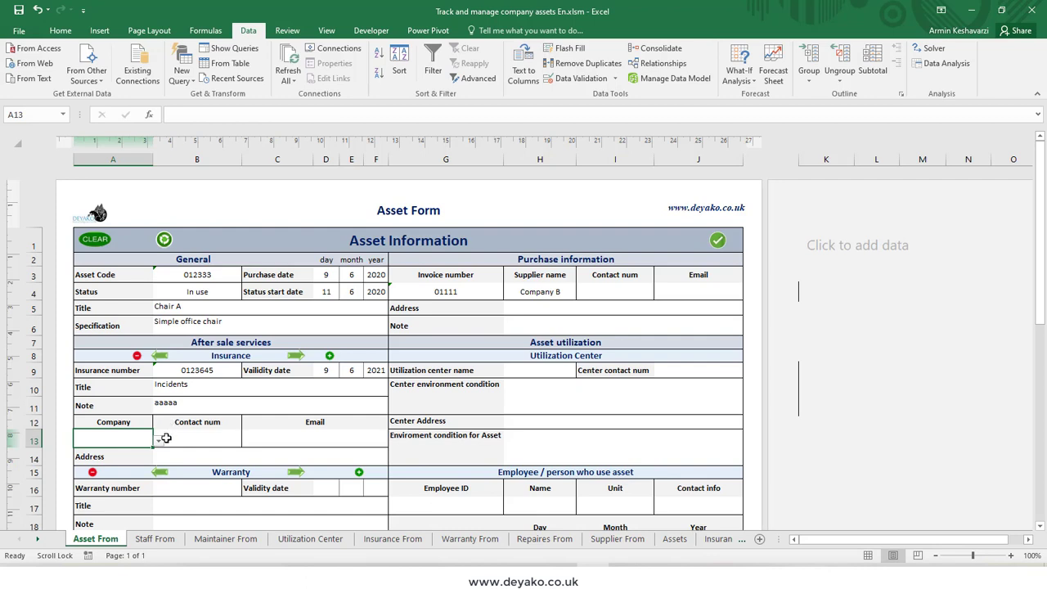
left_click(164, 442)
left_click(137, 442)
left_click(157, 441)
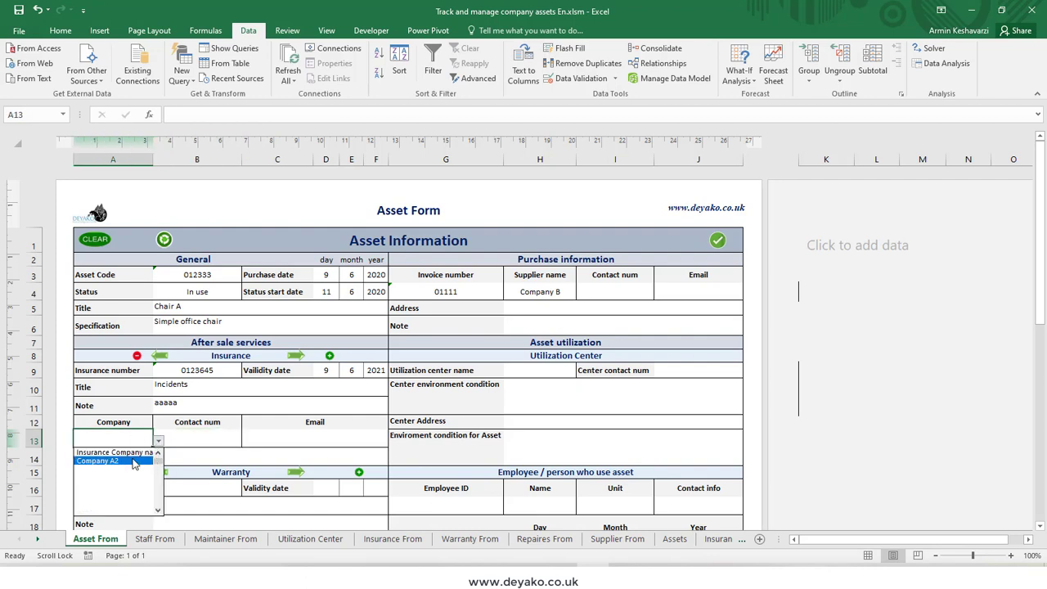
left_click(129, 463)
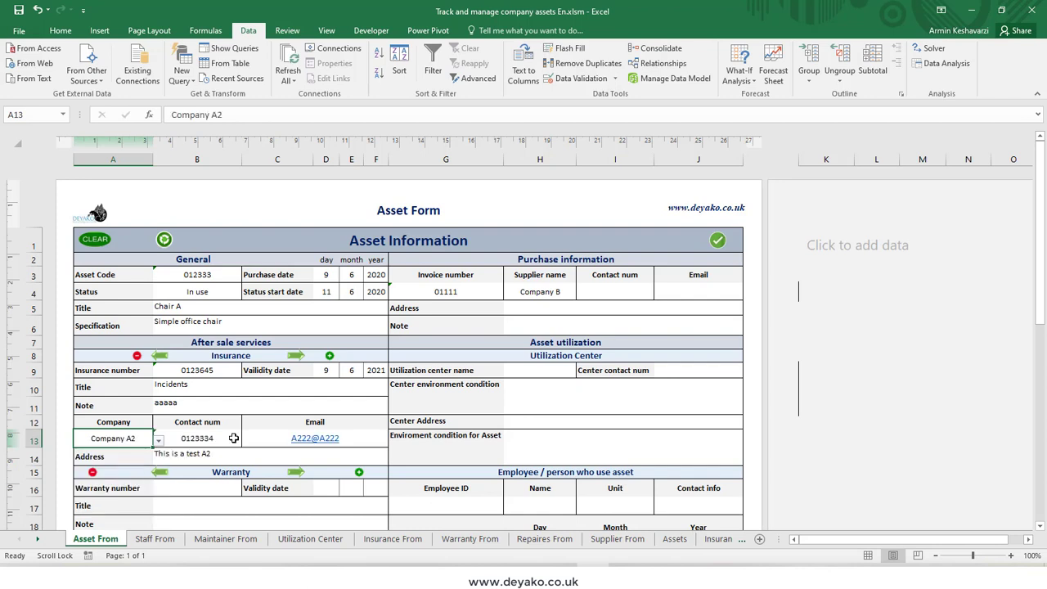
Step: Change the insurance company name to Company A3
double_click(131, 438)
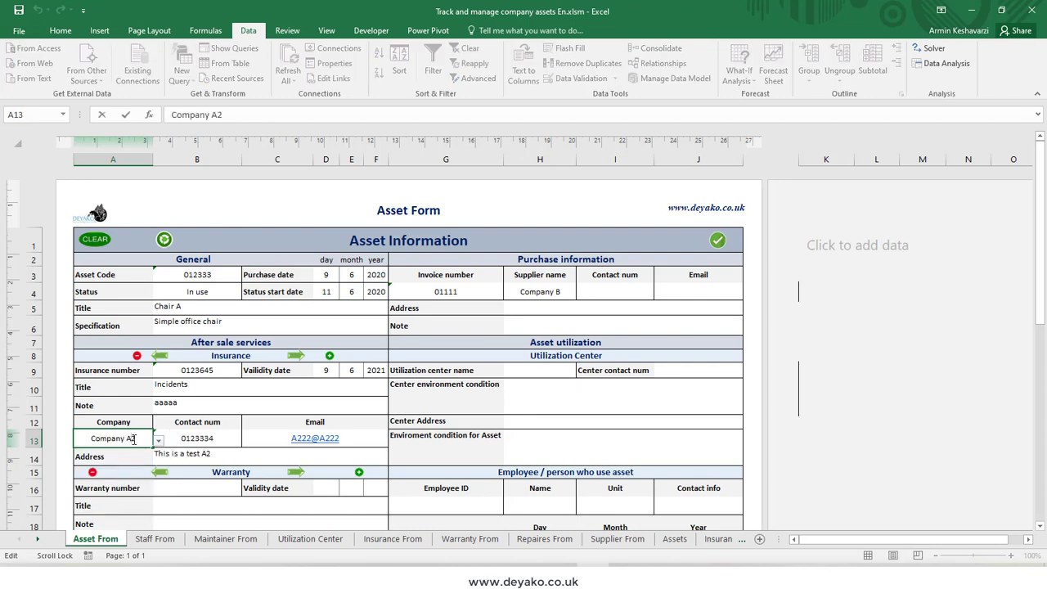
left_click_drag(132, 439, 139, 439)
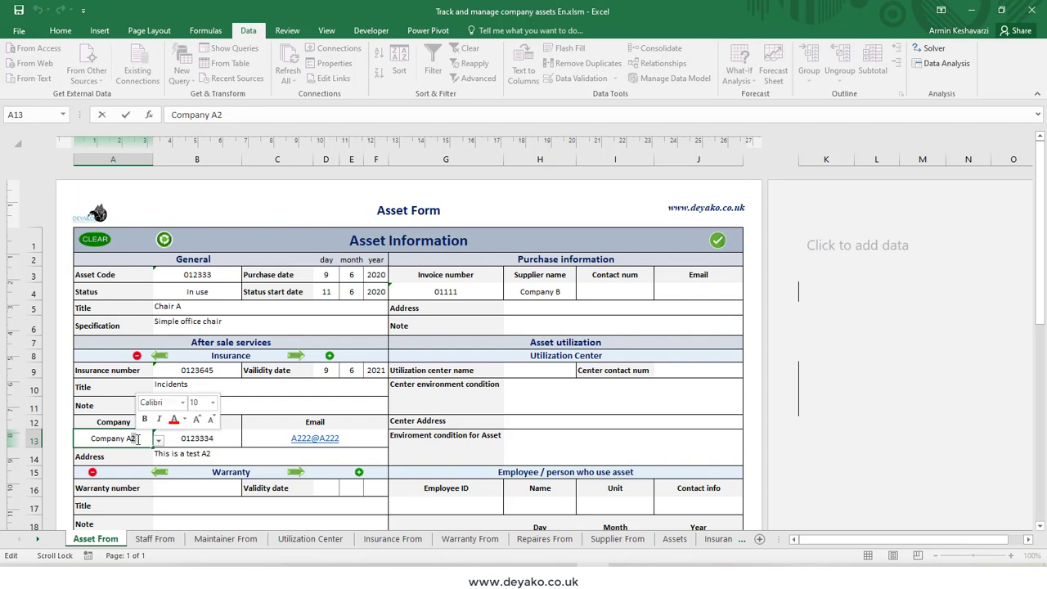
type("3")
key("Return")
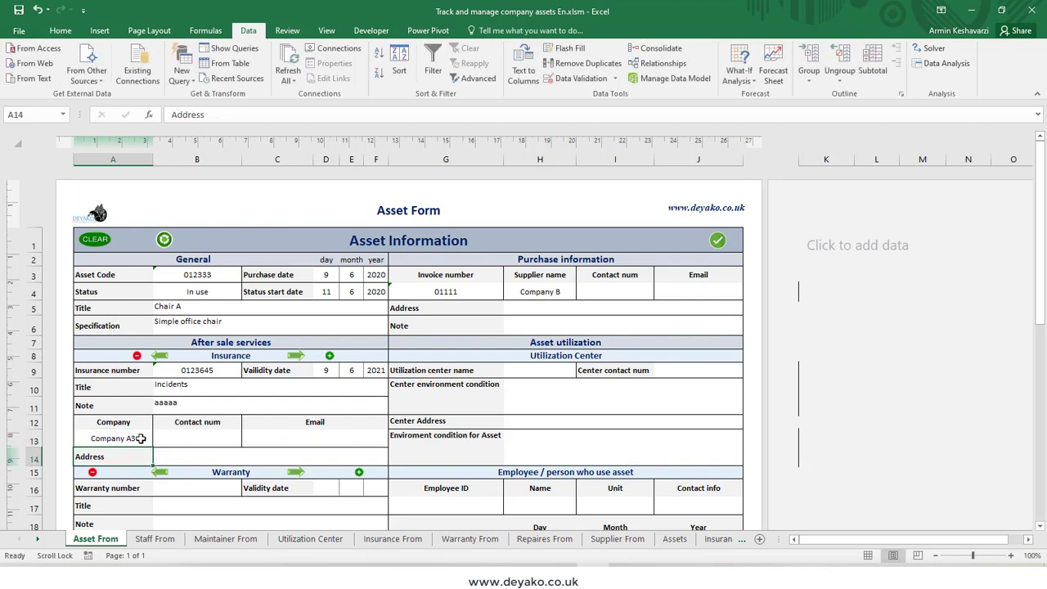
Step: Fill in the insurance company's contact number, email and address
left_click(214, 439)
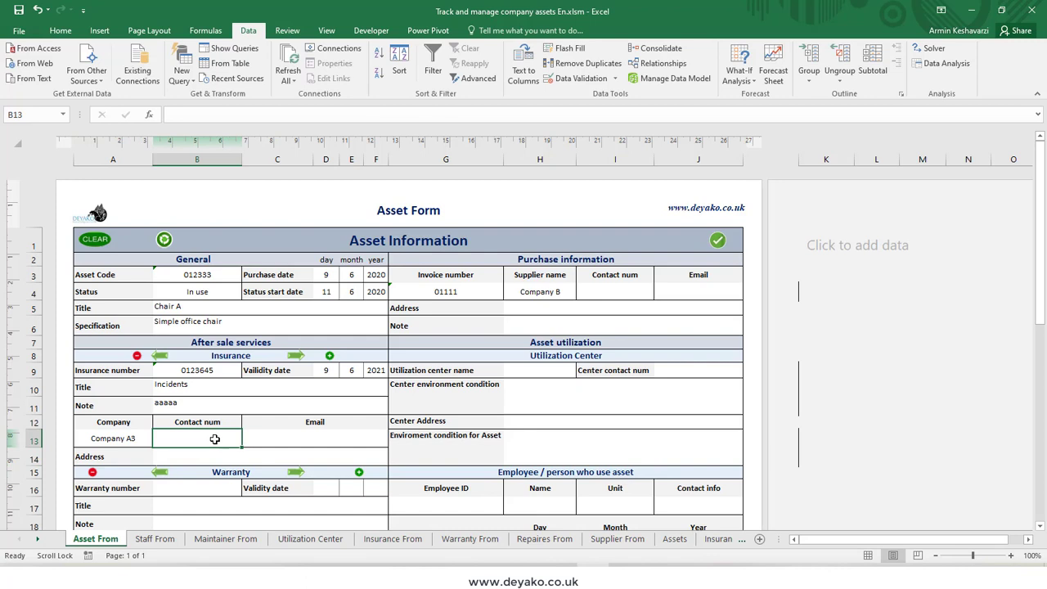
type("012365")
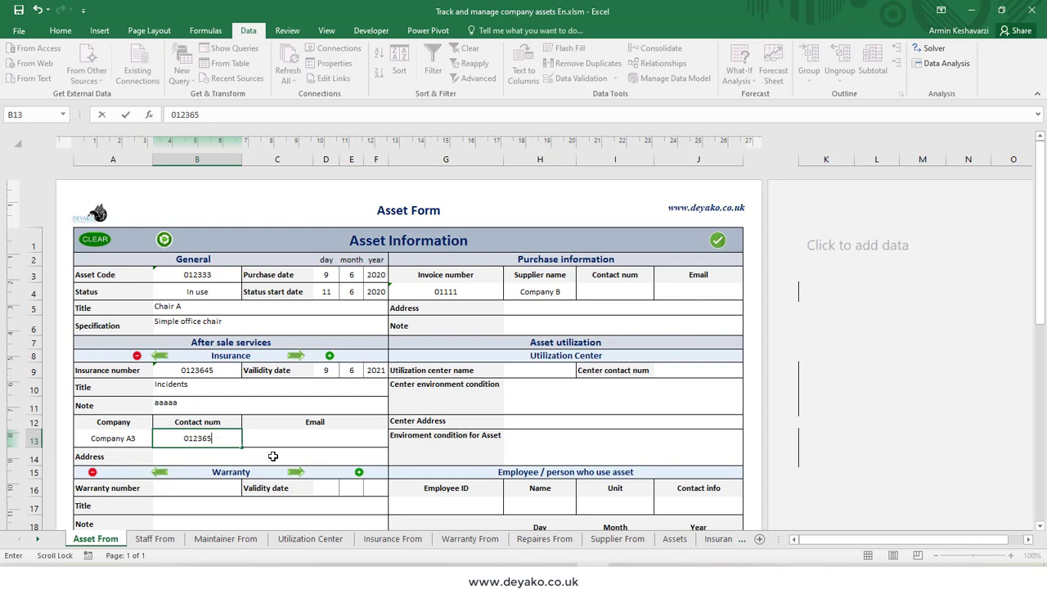
left_click(295, 432)
type("aaa")
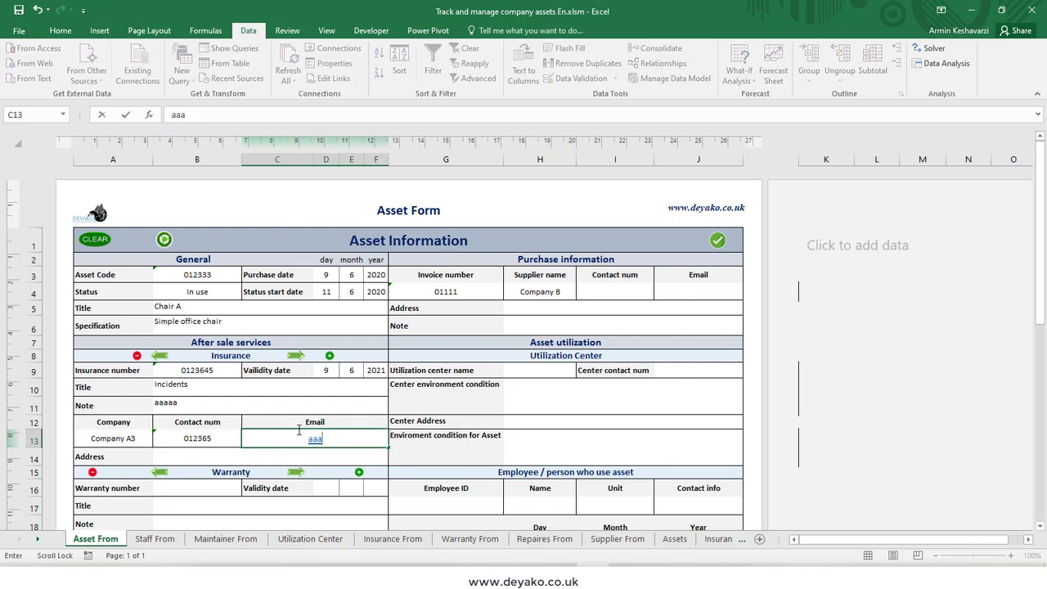
type("@aaa")
left_click(257, 452)
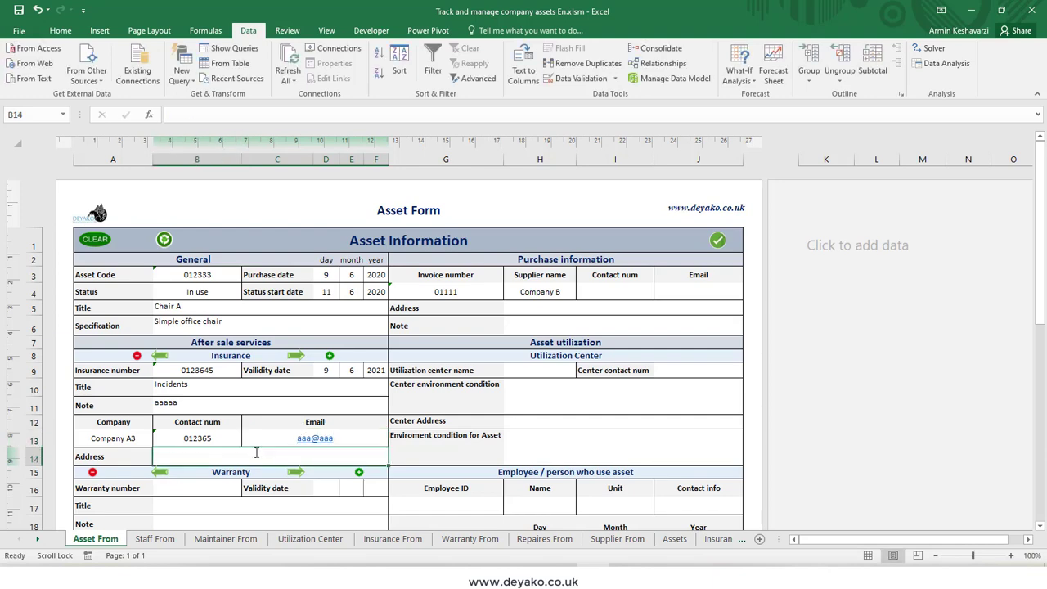
type("dfdfdf")
key("Return")
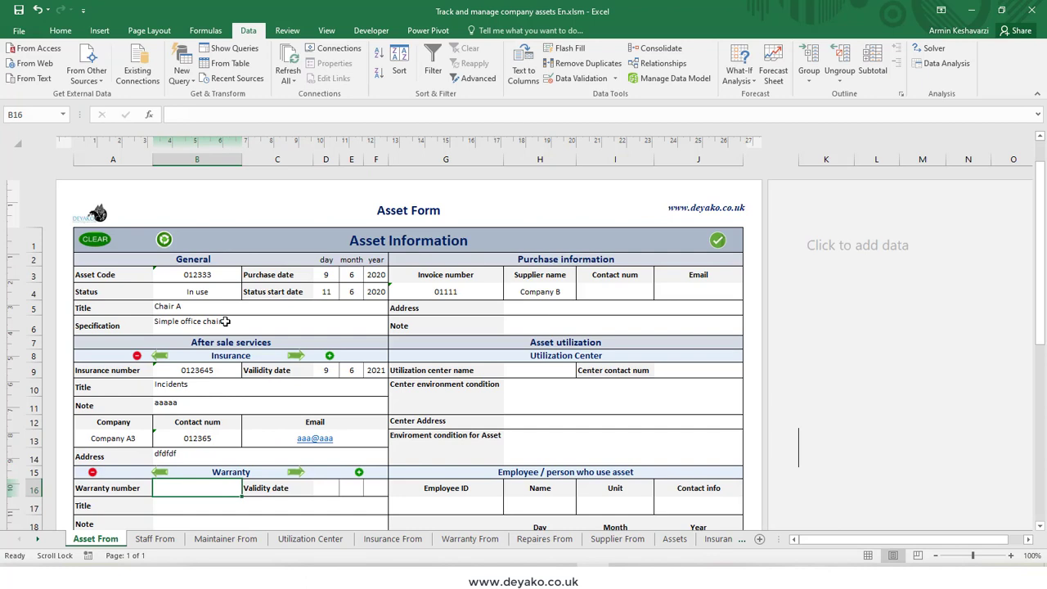
left_click(172, 392)
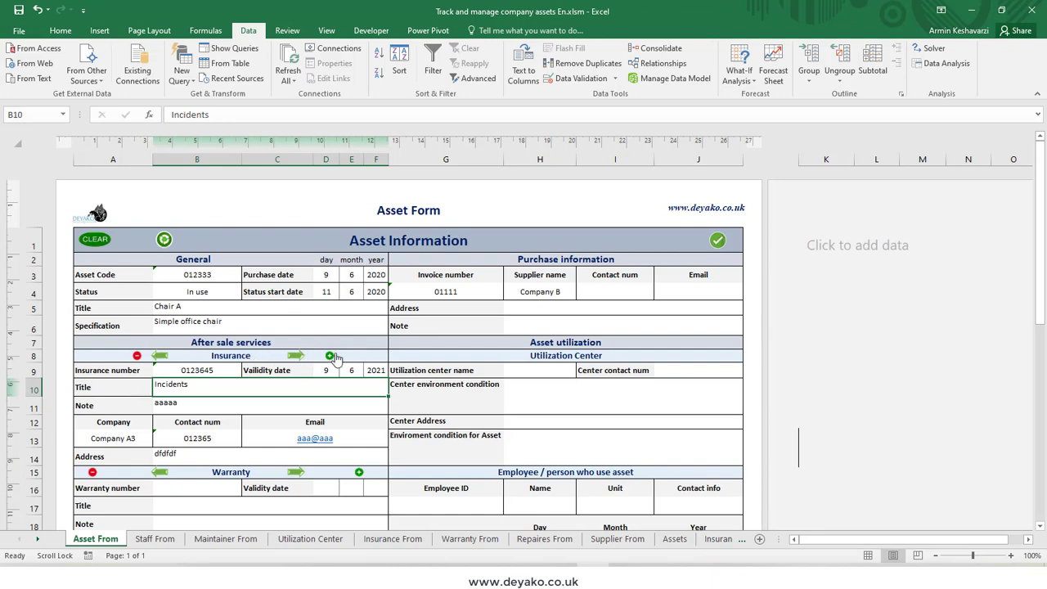
scroll(162, 411, "down", 3)
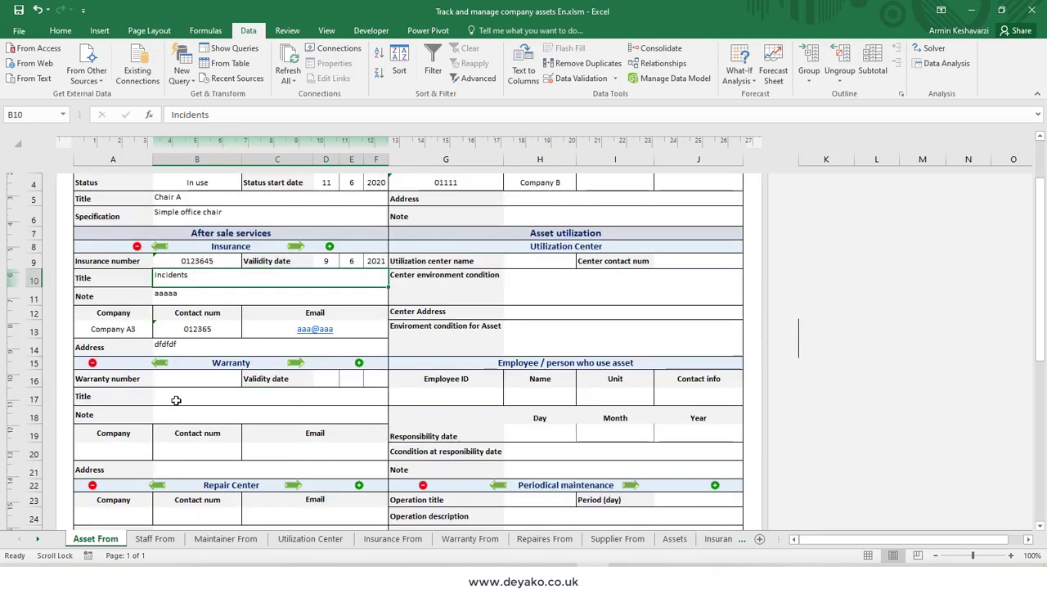
scroll(180, 397, "up", 3)
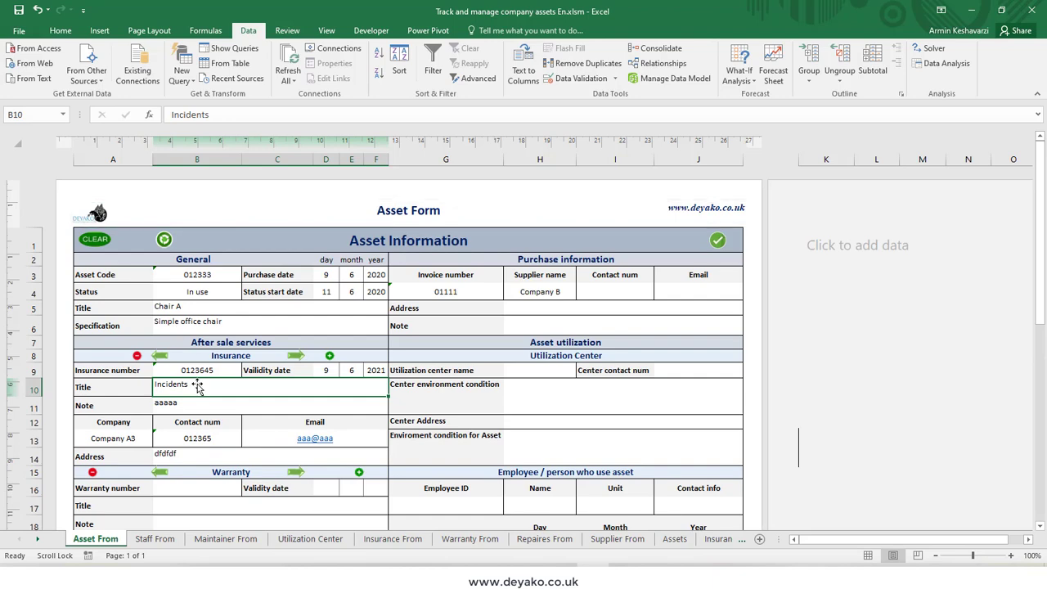
Step: Enter the warranty number and set the warranty validity date to day 9, month 6, year 2021
scroll(200, 468, "down", 3)
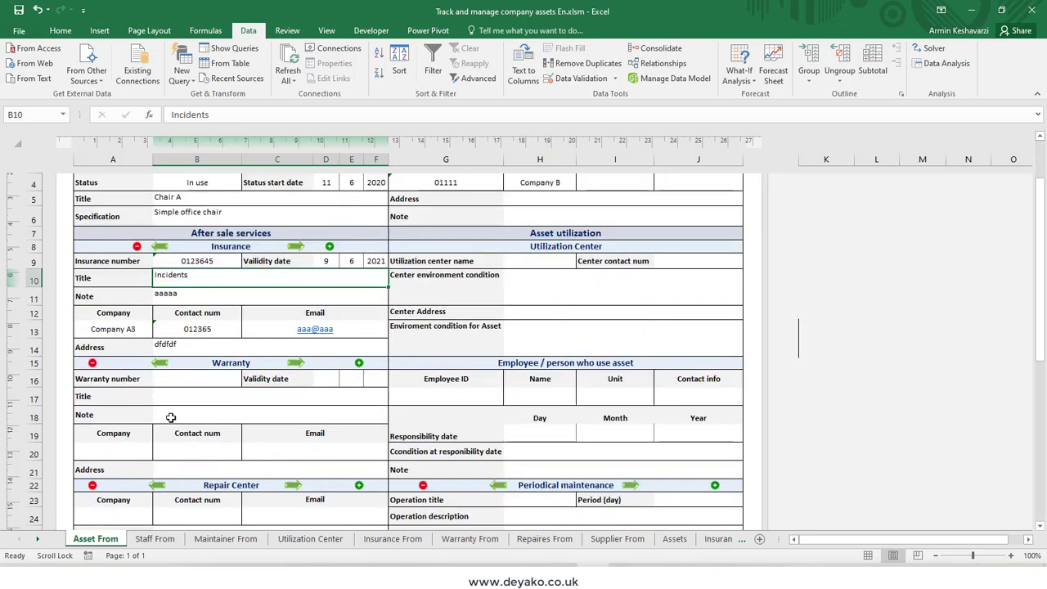
left_click(193, 379)
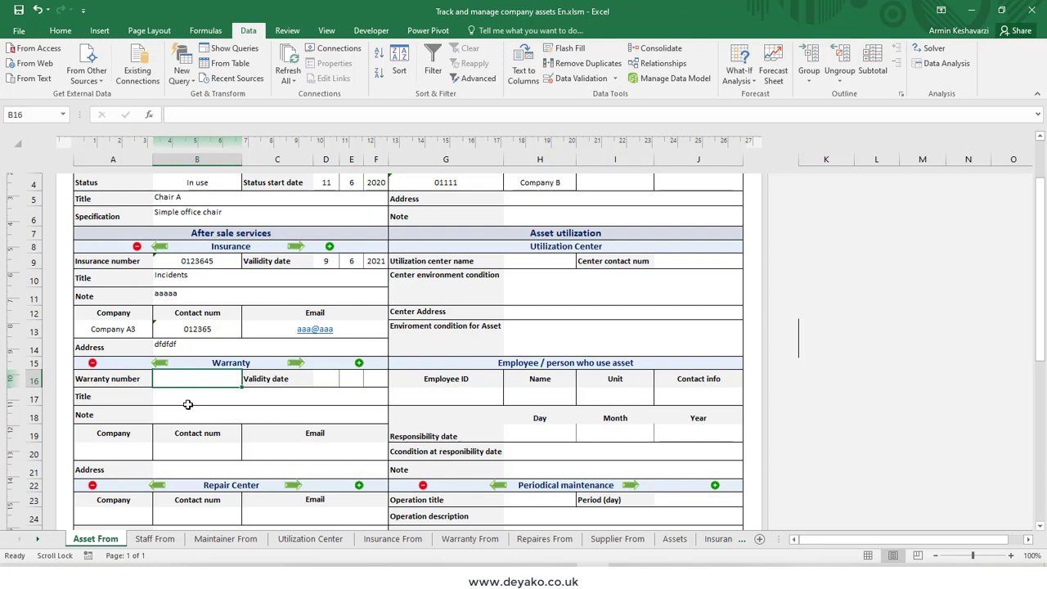
type("0123654")
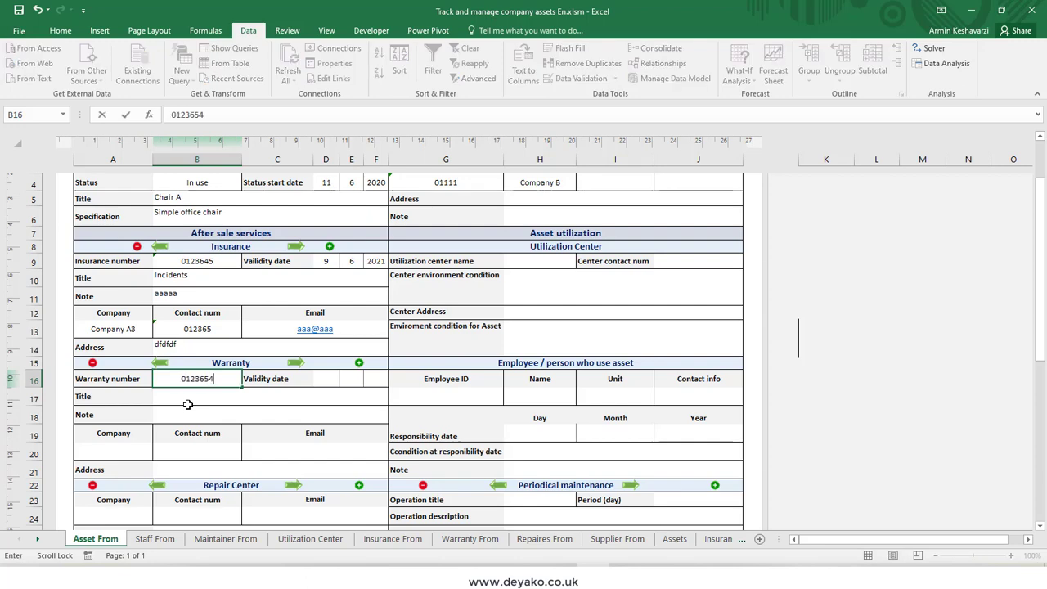
left_click(324, 383)
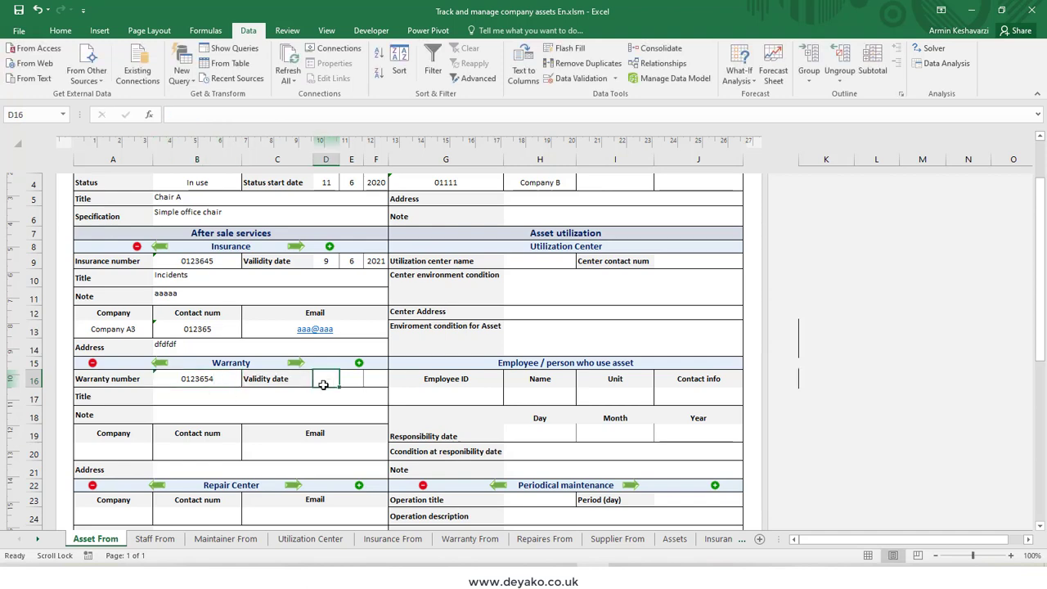
type("9")
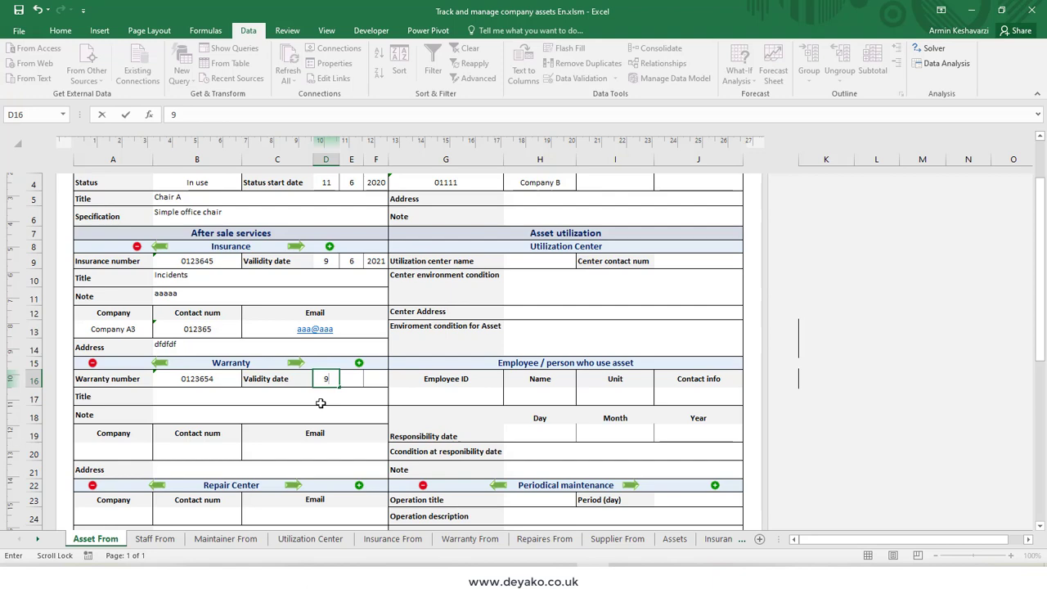
left_click(351, 381)
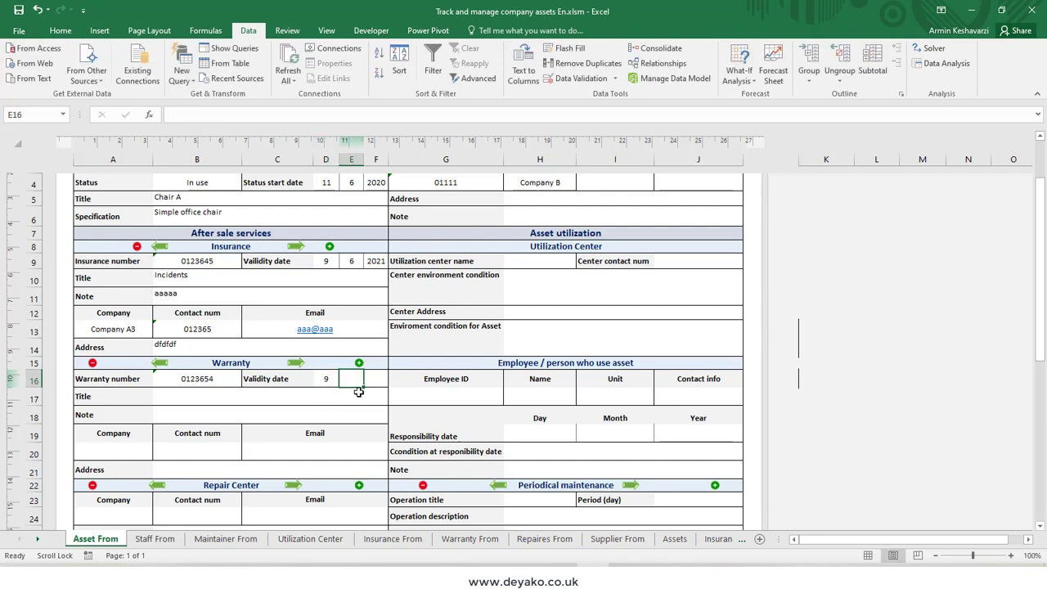
type("6")
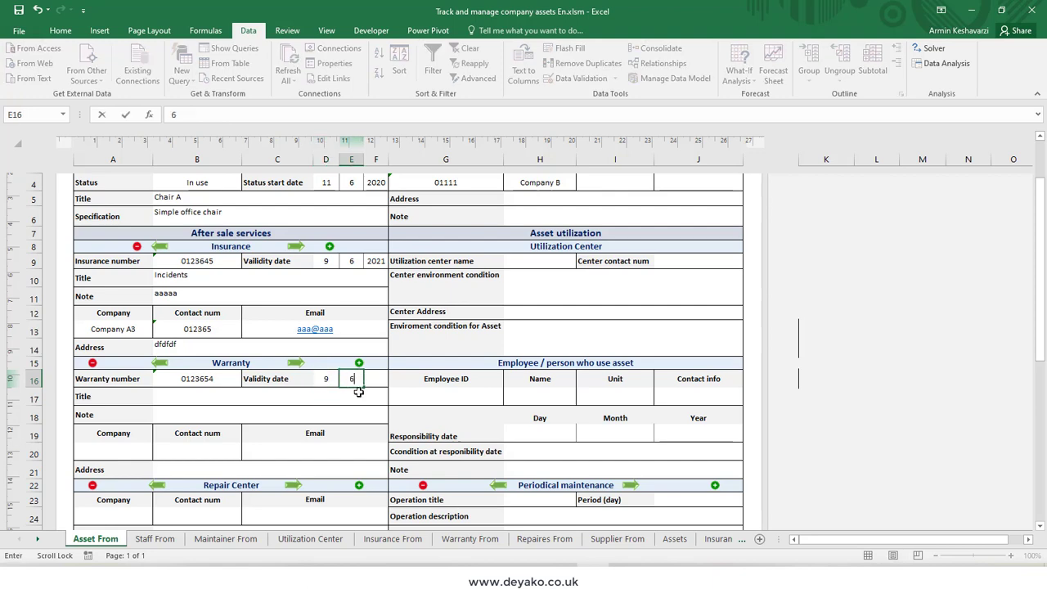
left_click(379, 381)
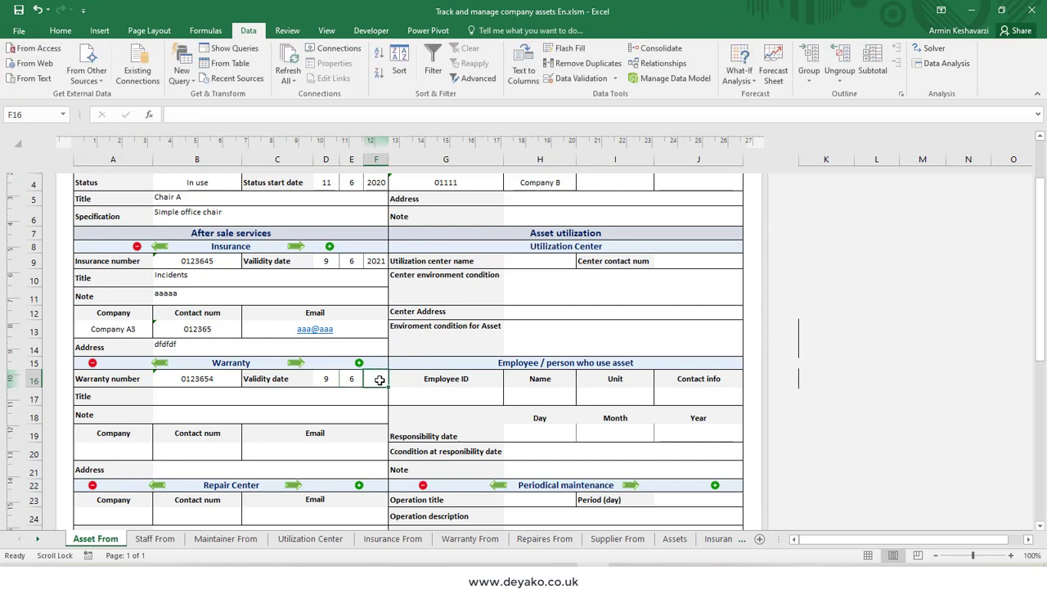
type("2021")
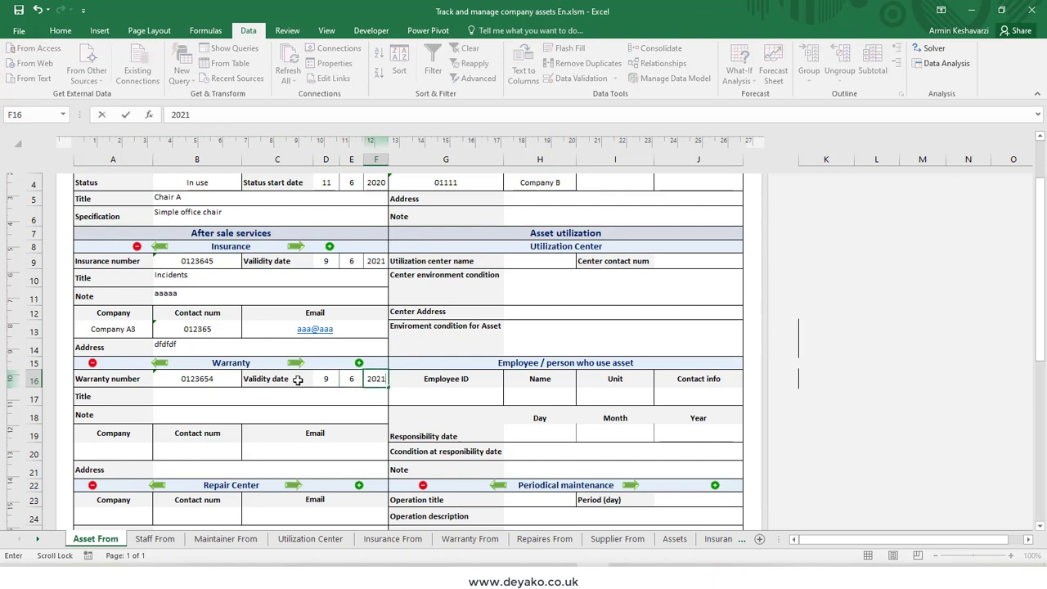
Step: Enter sss as the warranty title and ssss as the warranty note
left_click(199, 402)
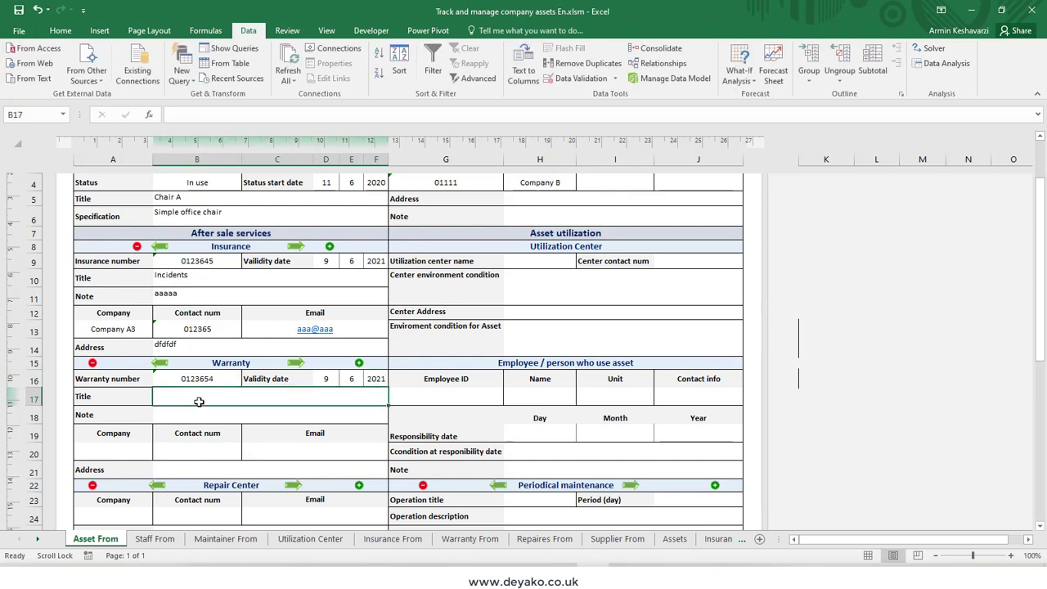
type("sss")
left_click(199, 412)
type("ssss")
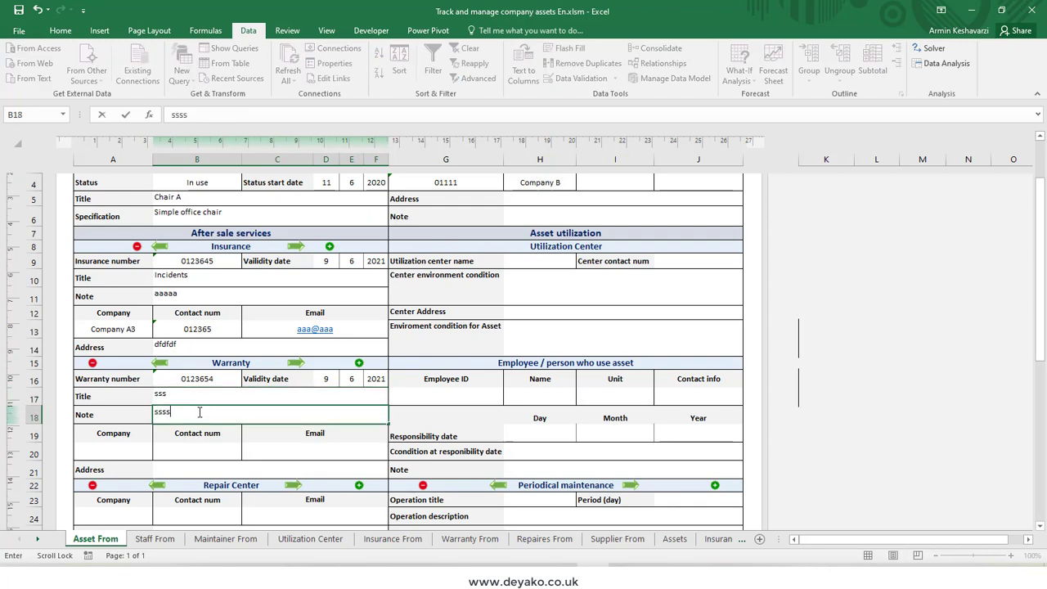
Step: Choose Company A3 as the warranty company
left_click(141, 451)
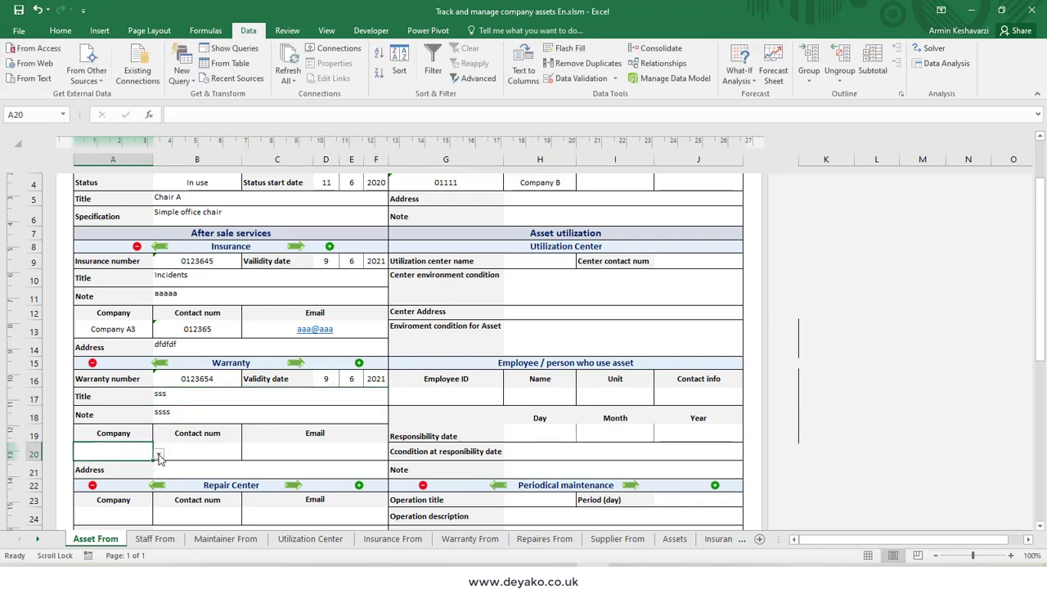
left_click(159, 455)
left_click(162, 469)
left_click(162, 469)
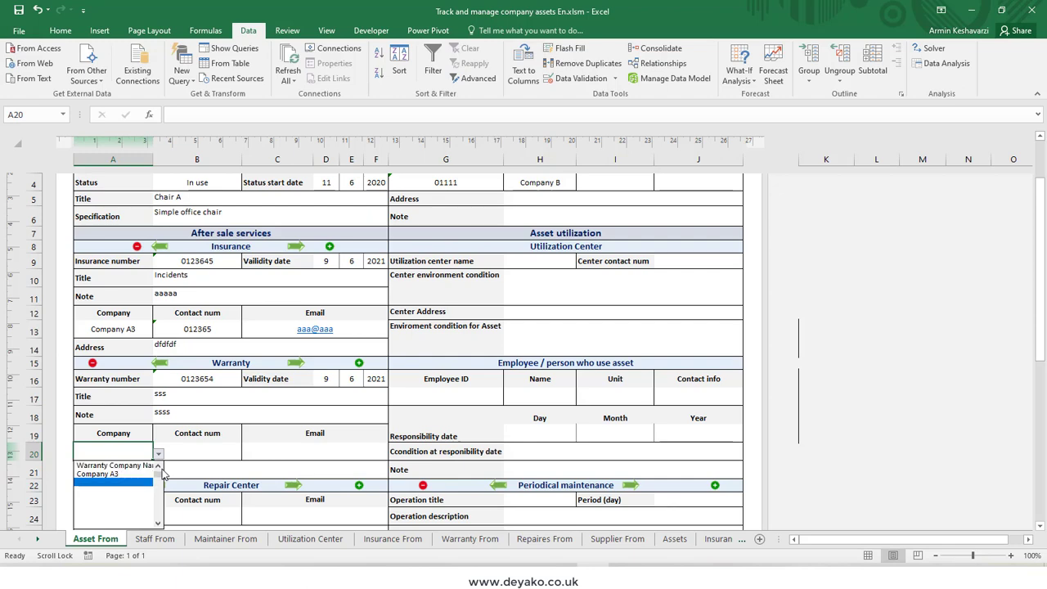
left_click(114, 474)
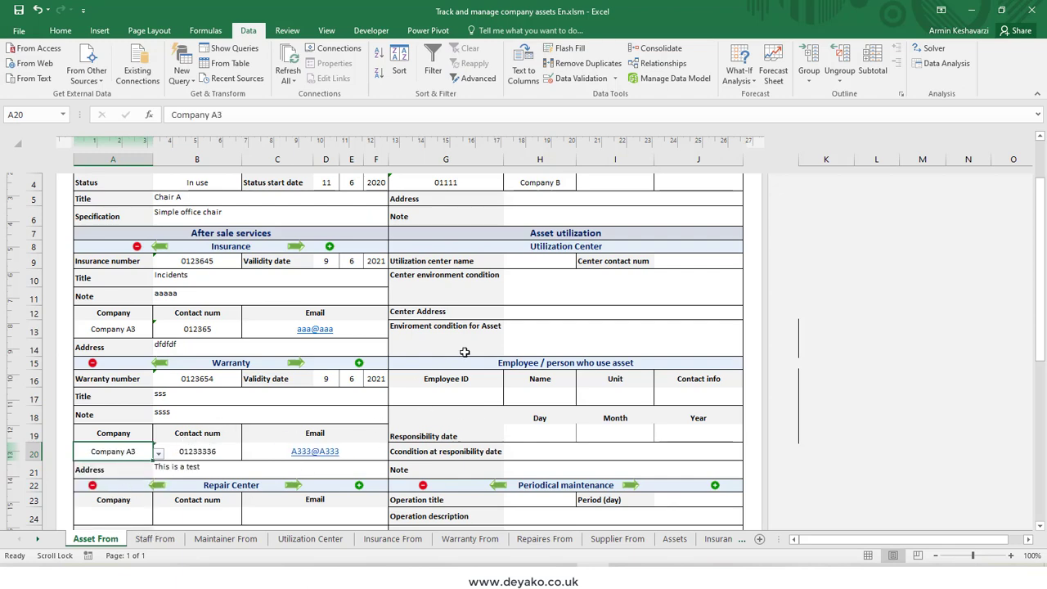
Step: Choose Company A4 as the repair center company
scroll(463, 352, "down", 1)
left_click(118, 465)
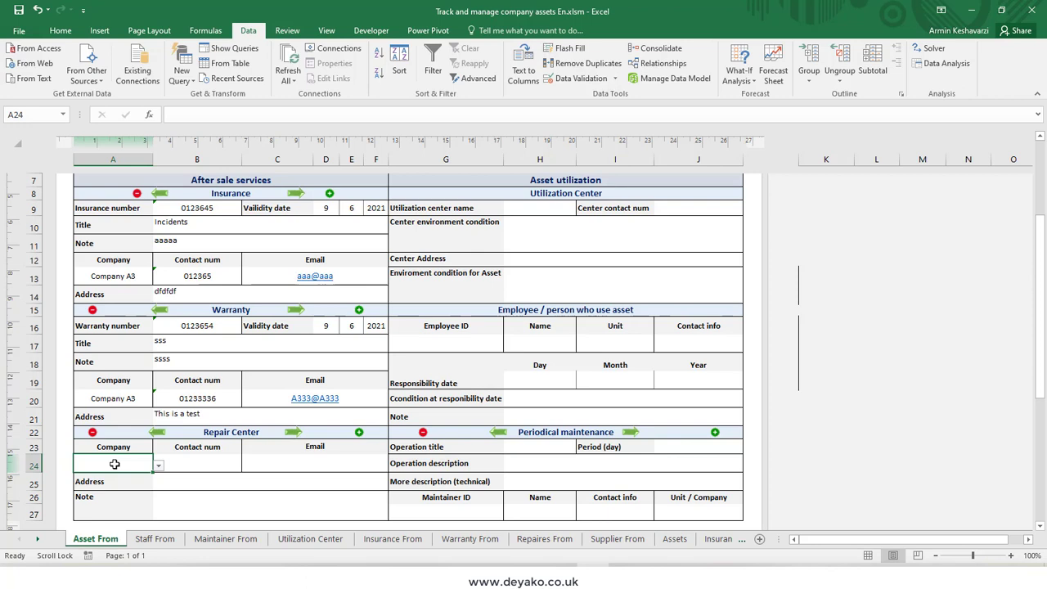
left_click(159, 466)
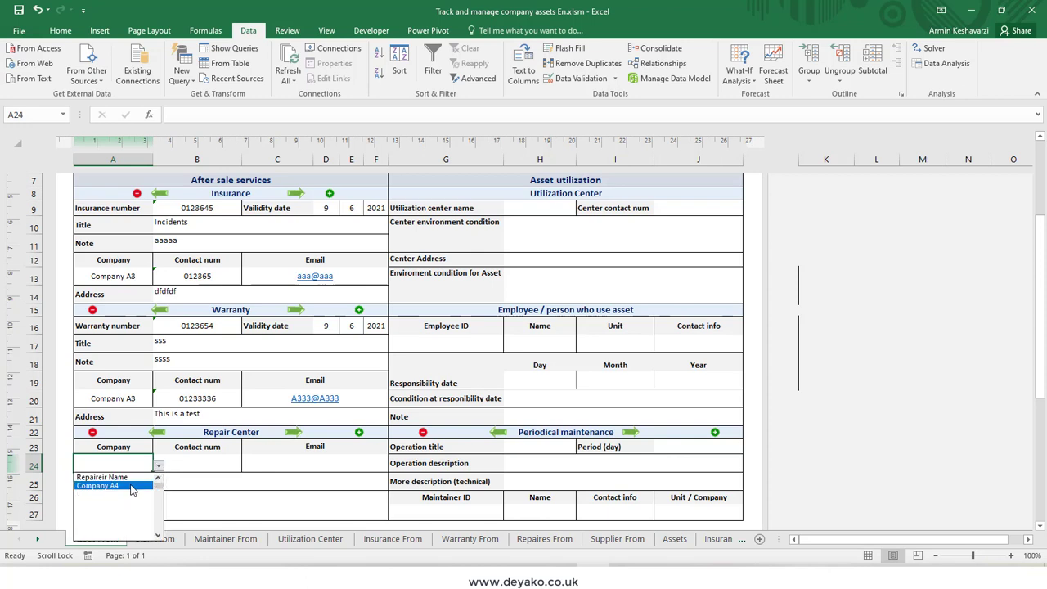
left_click(125, 465)
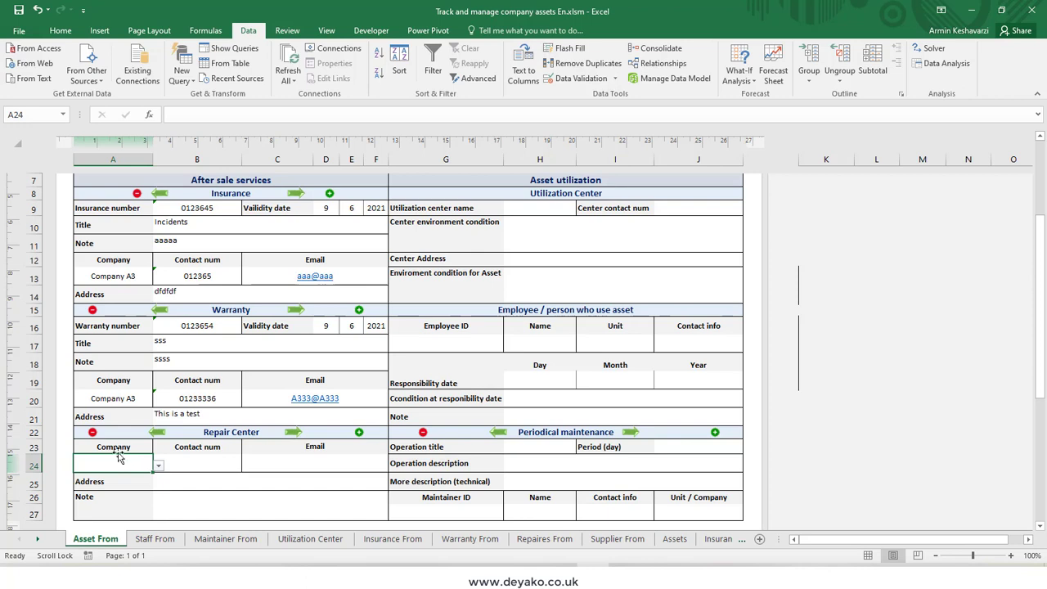
left_click(158, 466)
left_click(158, 479)
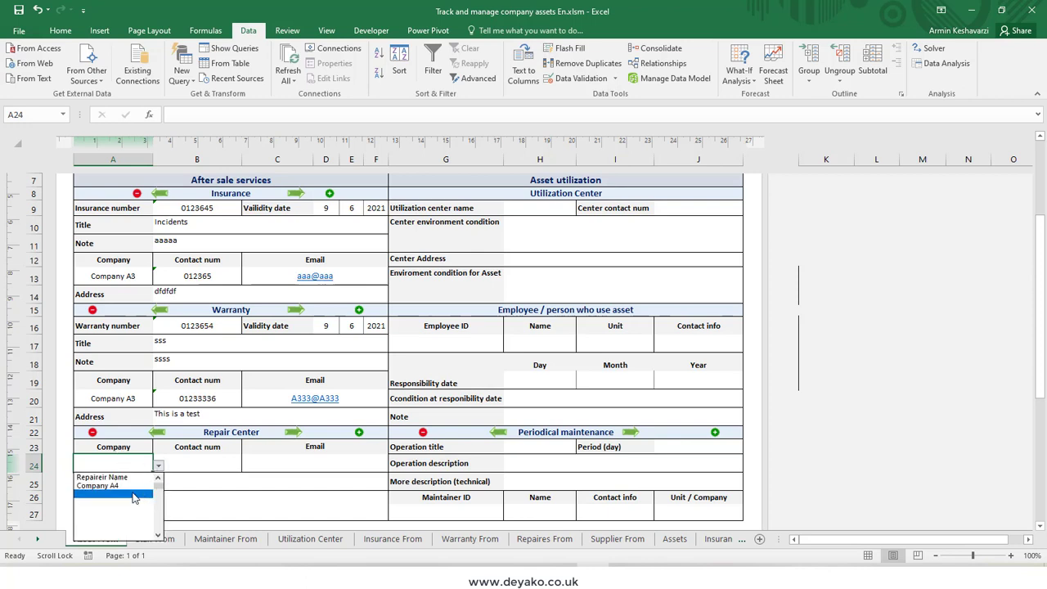
left_click(106, 487)
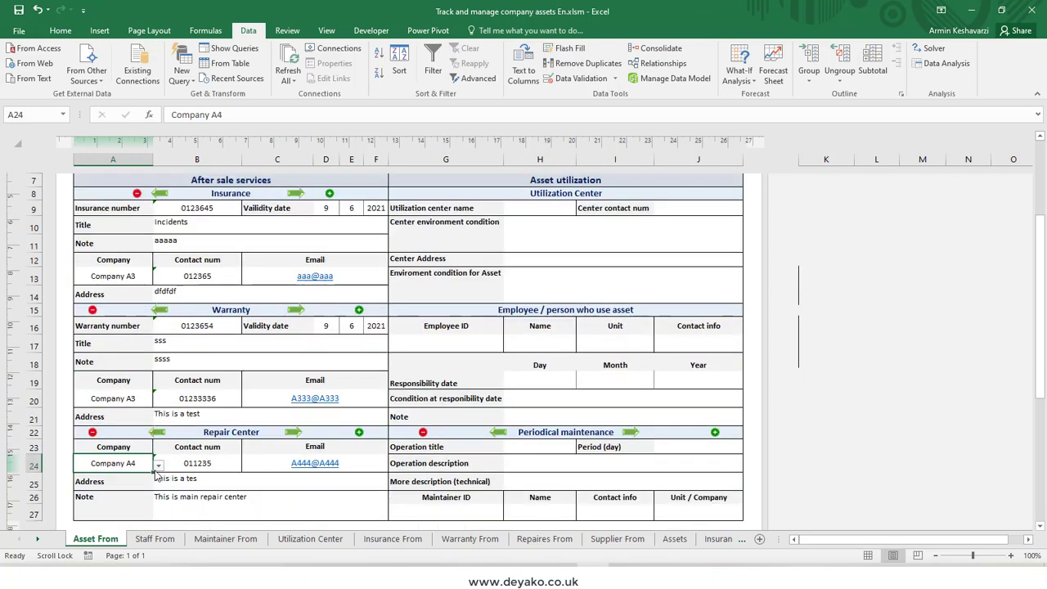
Step: Check the available repair companies and change the repair center company name to Company A3
left_click(158, 465)
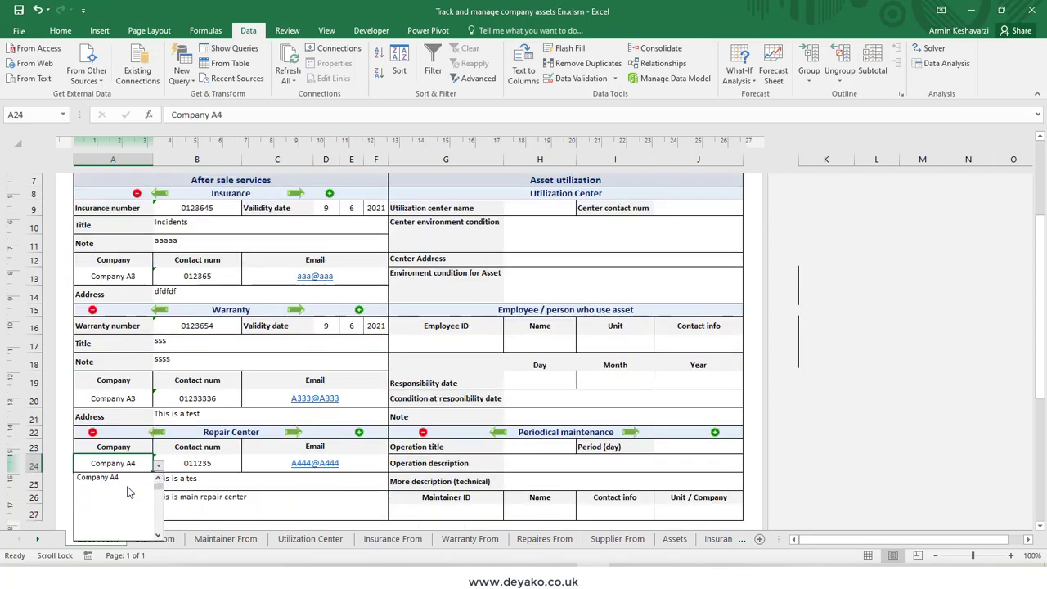
left_click(131, 476)
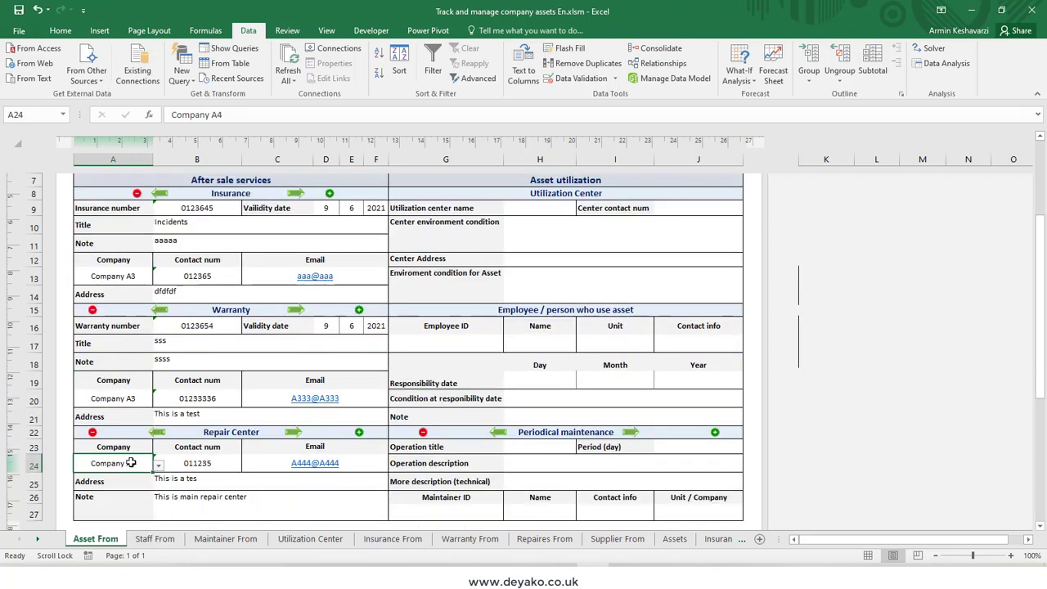
left_click(157, 465)
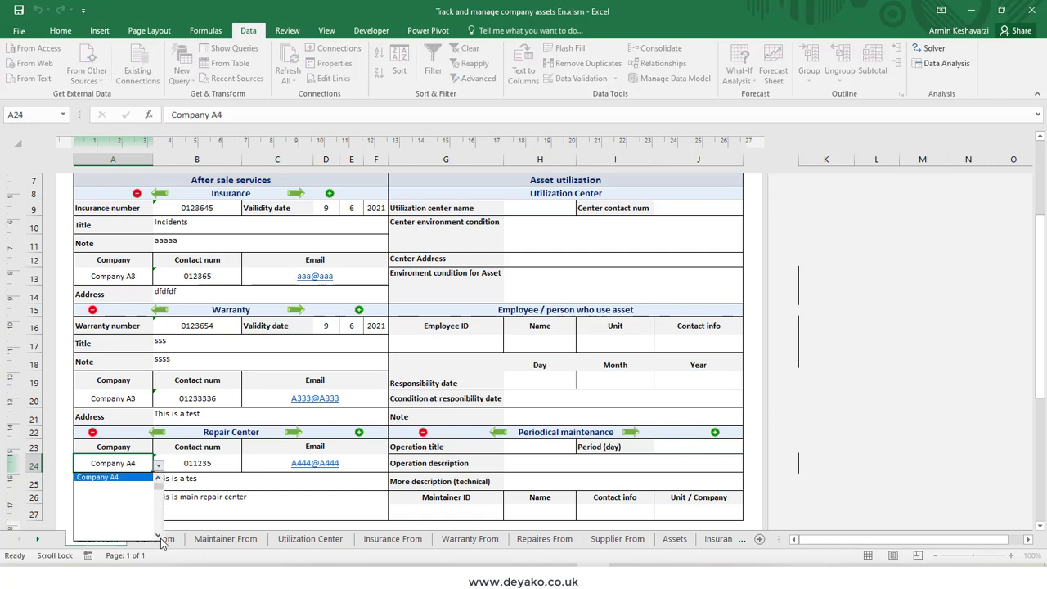
left_click(158, 537)
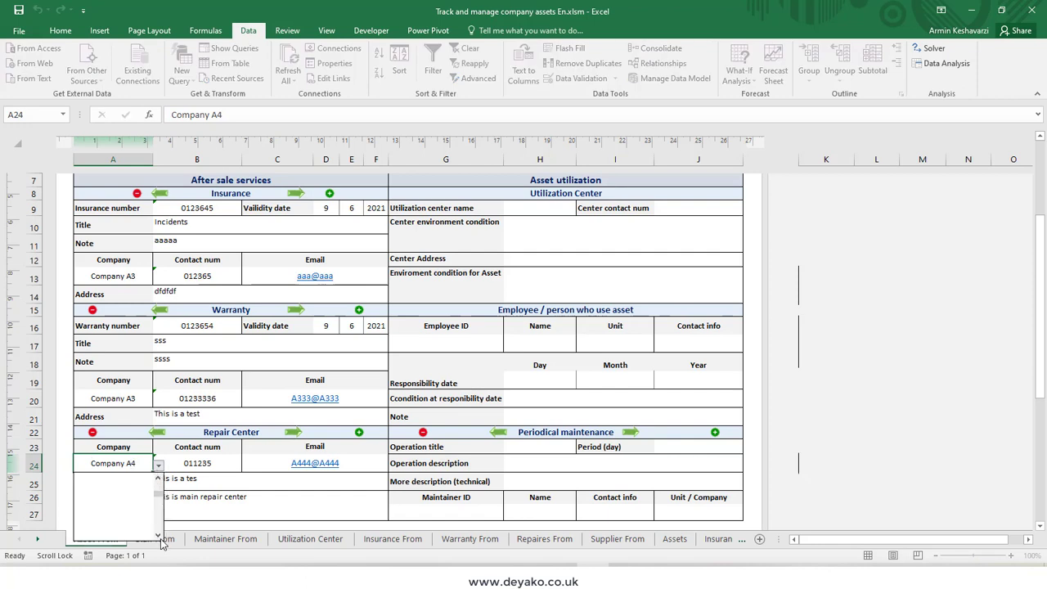
left_click(141, 464)
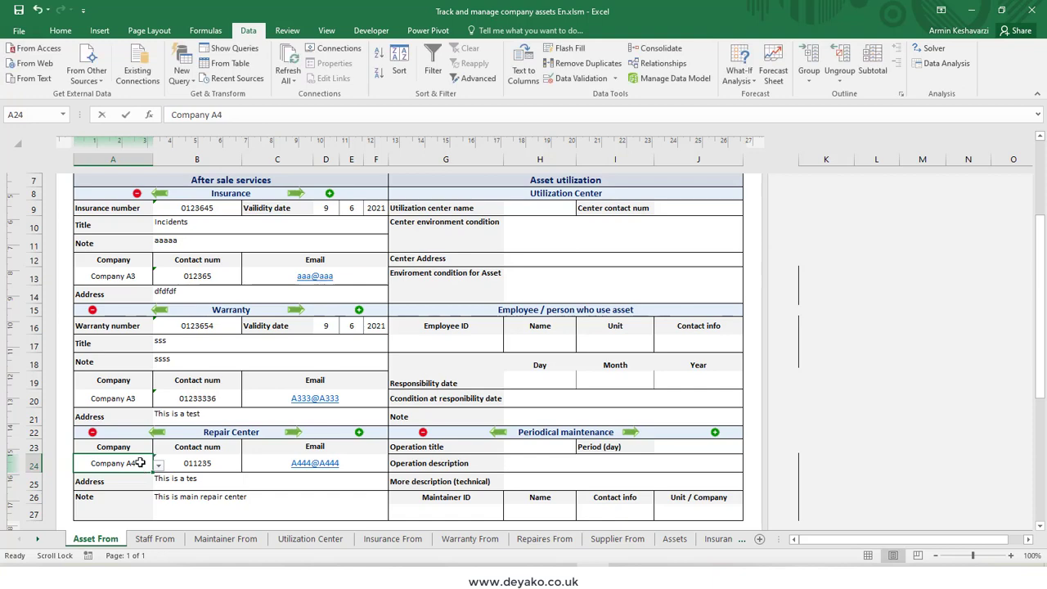
double_click(141, 463)
key("BackSpace")
type("3")
key("Return")
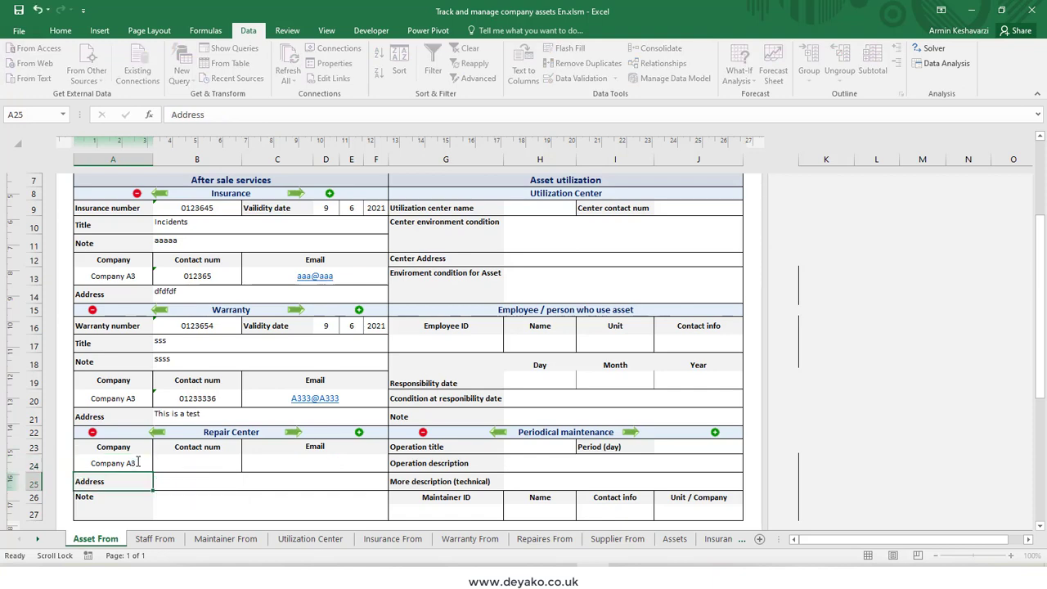
Step: Re-enter Company A4 as the repair center company name
left_click(134, 462)
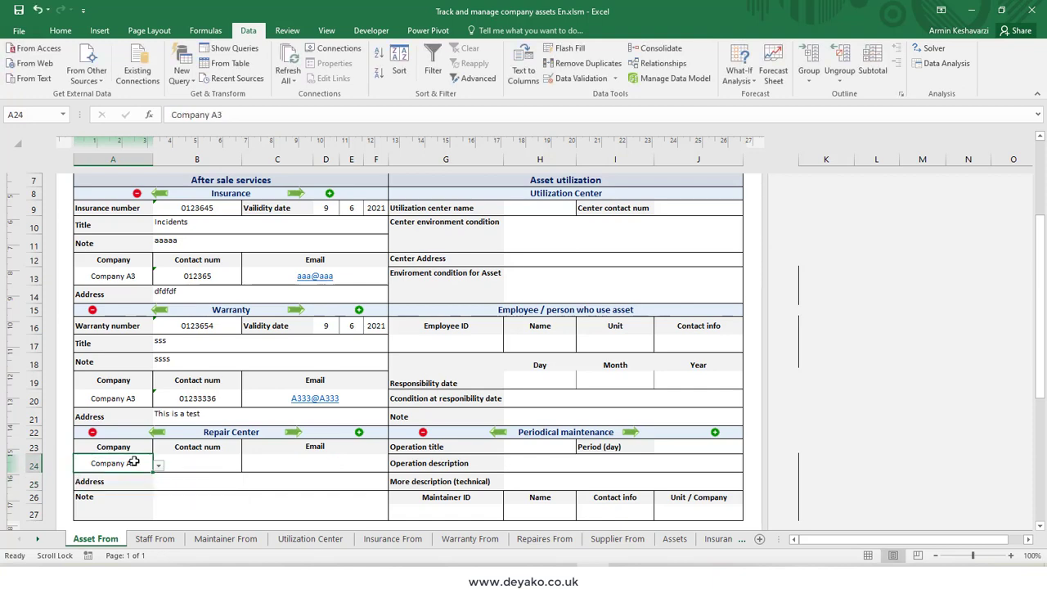
type("Co")
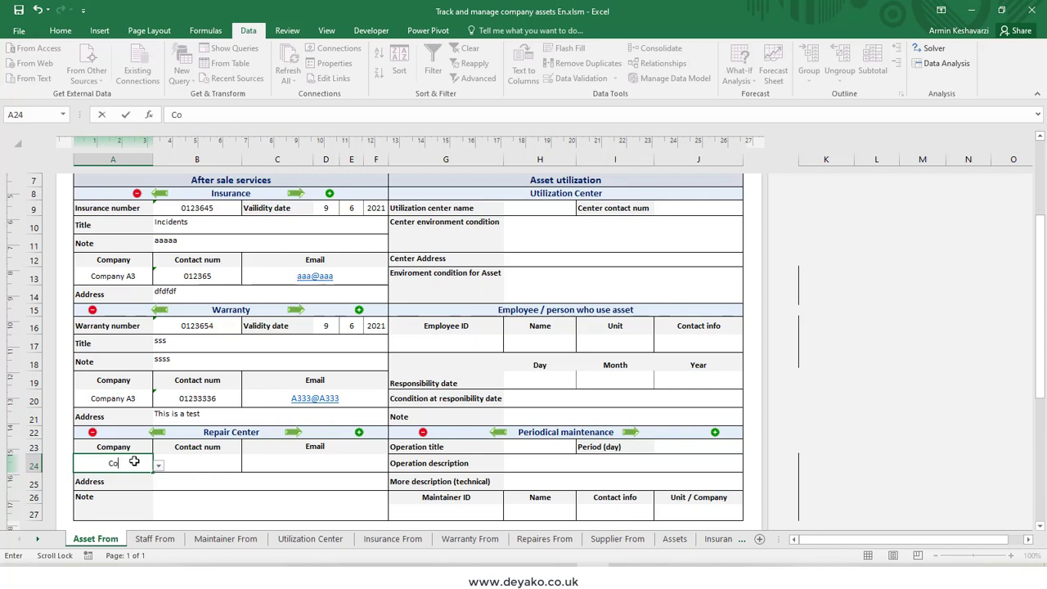
type("mpany A3")
key("Return")
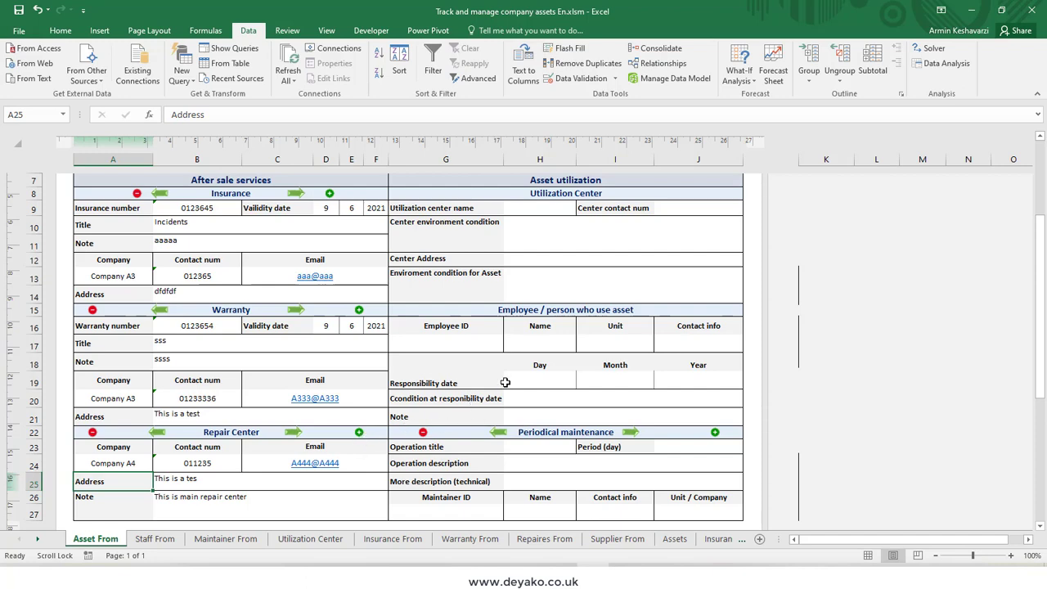
Step: Review the form's asset utilization, employee and periodical maintenance sections
scroll(491, 389, "up", 2)
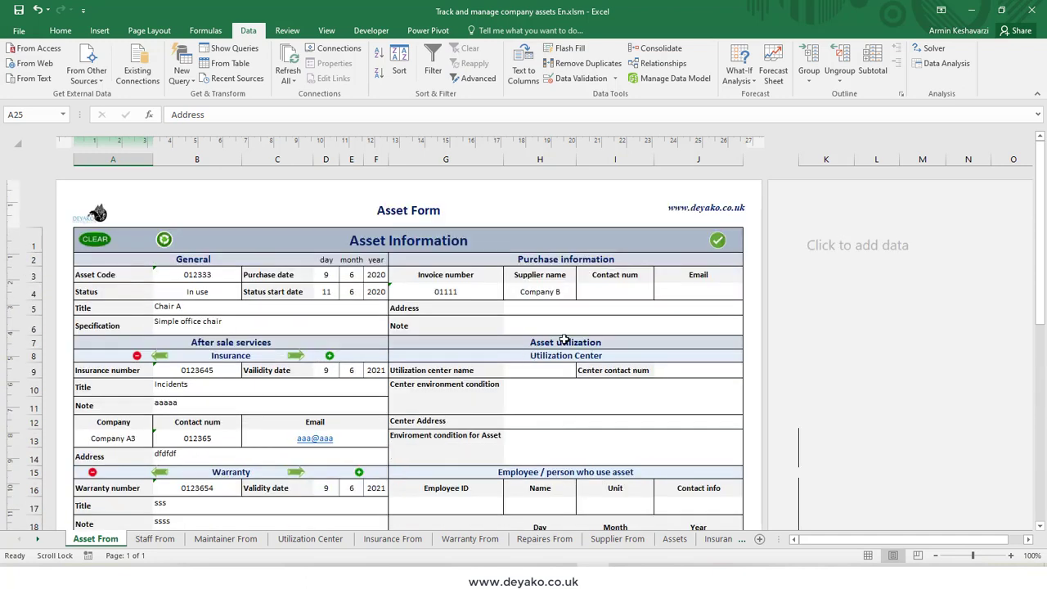
left_click(566, 341)
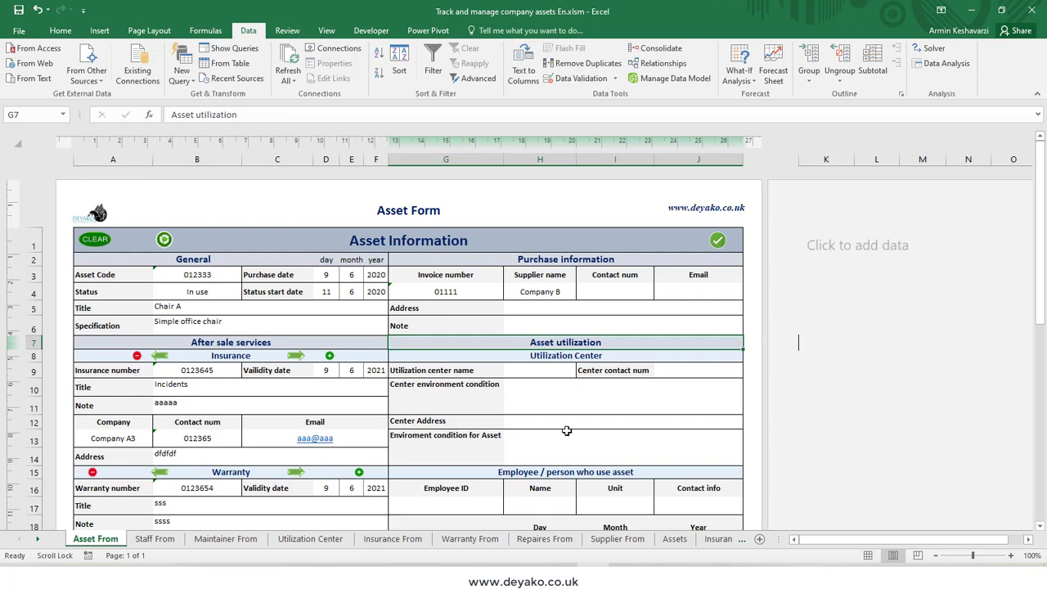
left_click(455, 509)
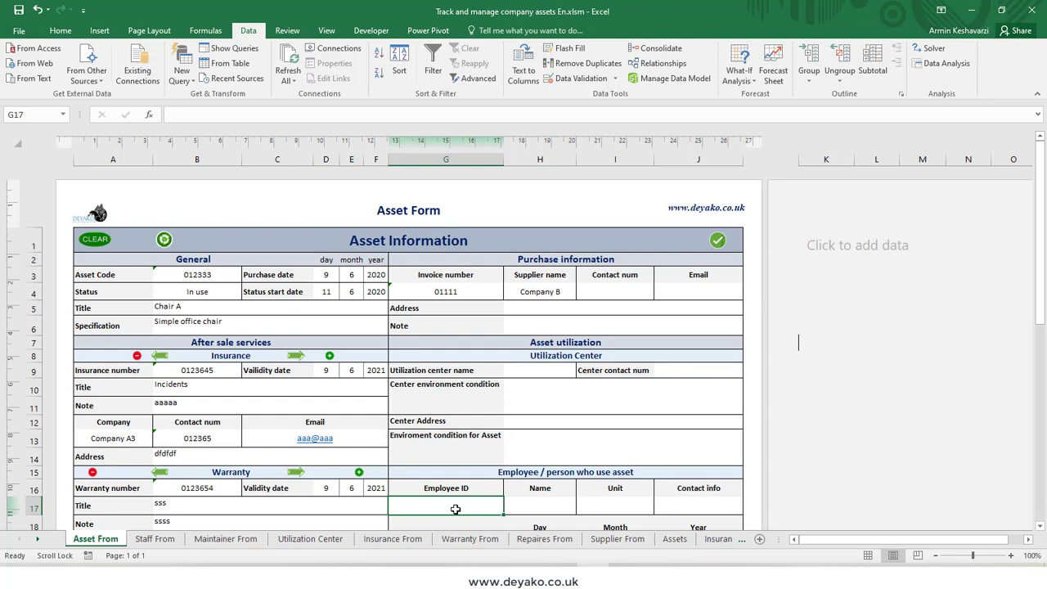
scroll(540, 465, "down", 1)
scroll(541, 465, "down", 1)
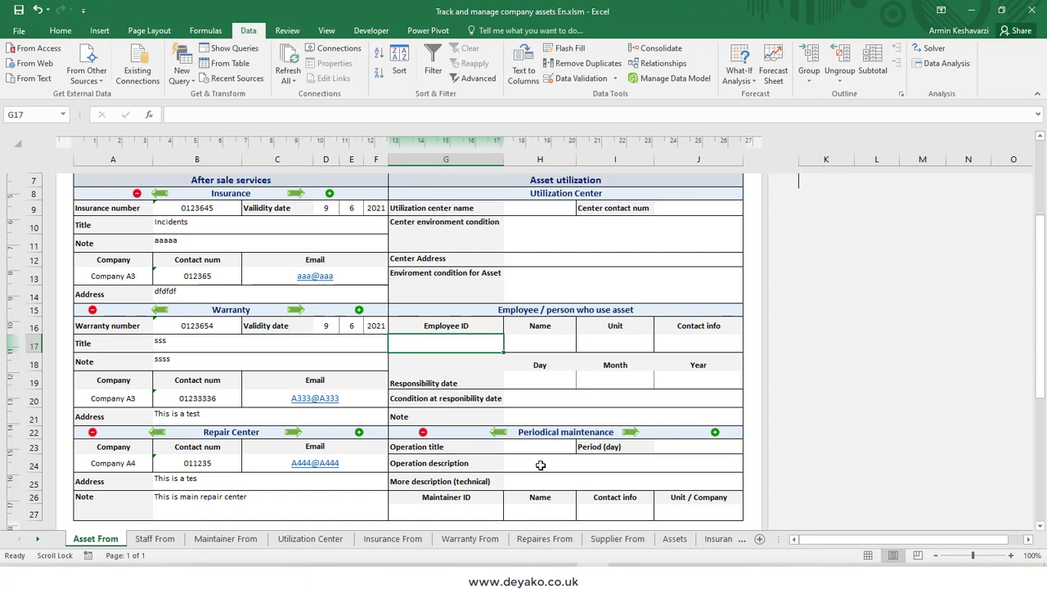
left_click(541, 463)
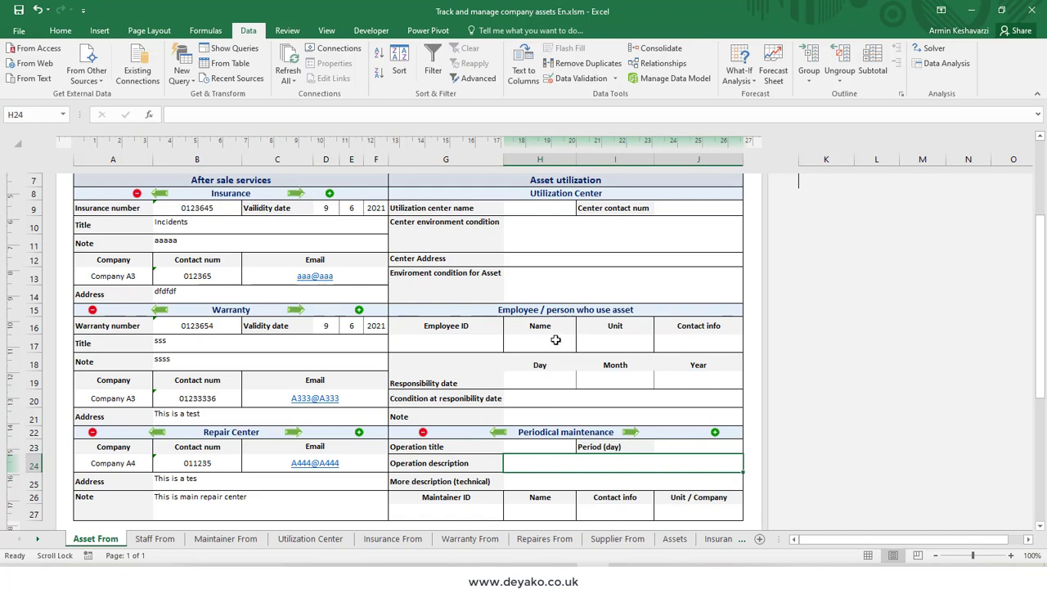
Step: Choose Main building as the utilization center name
scroll(553, 339, "up", 1)
left_click(548, 264)
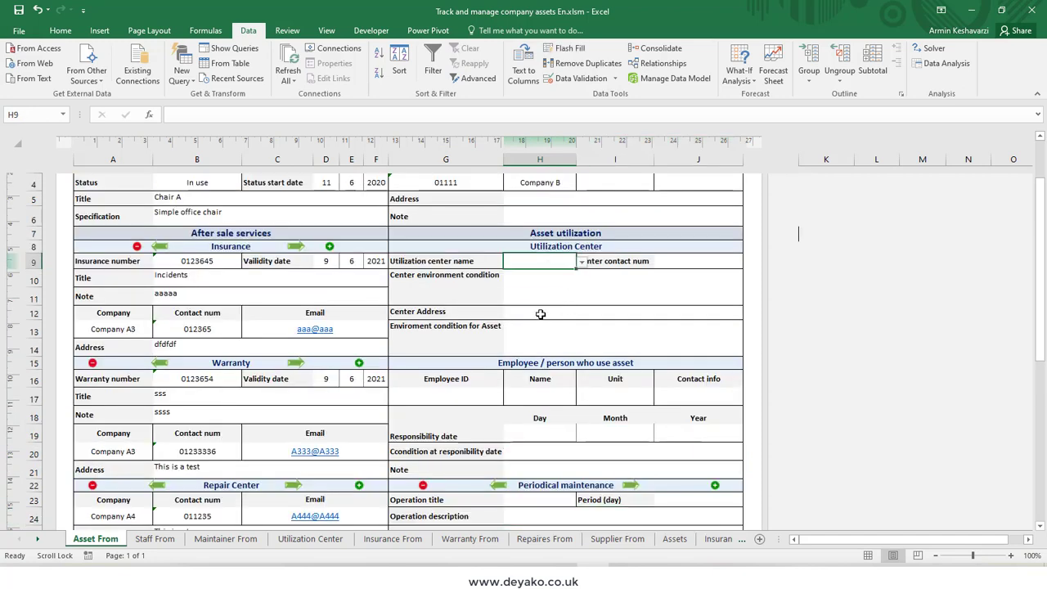
left_click(582, 262)
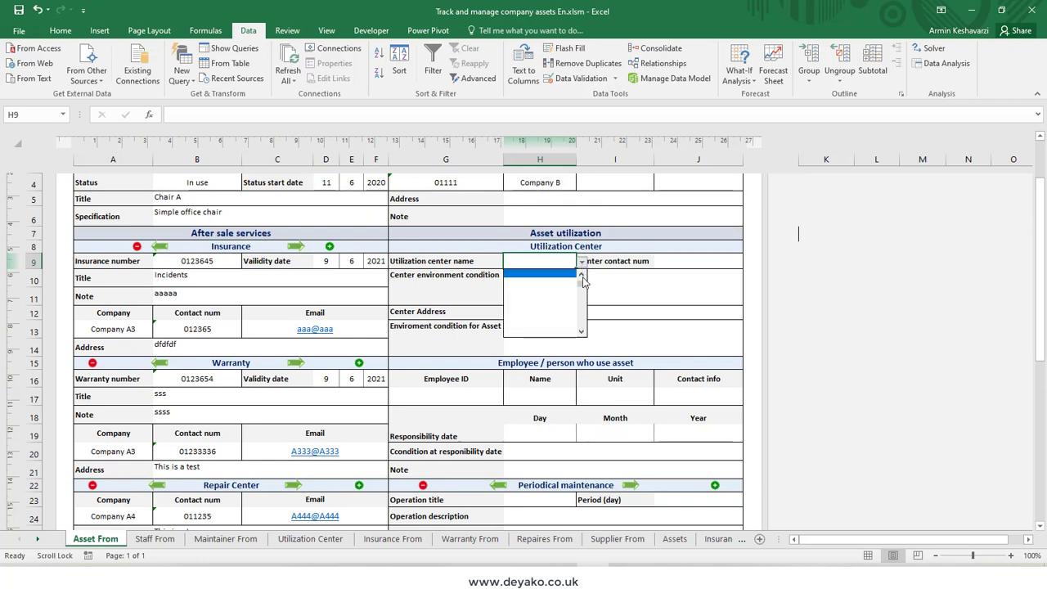
left_click(552, 283)
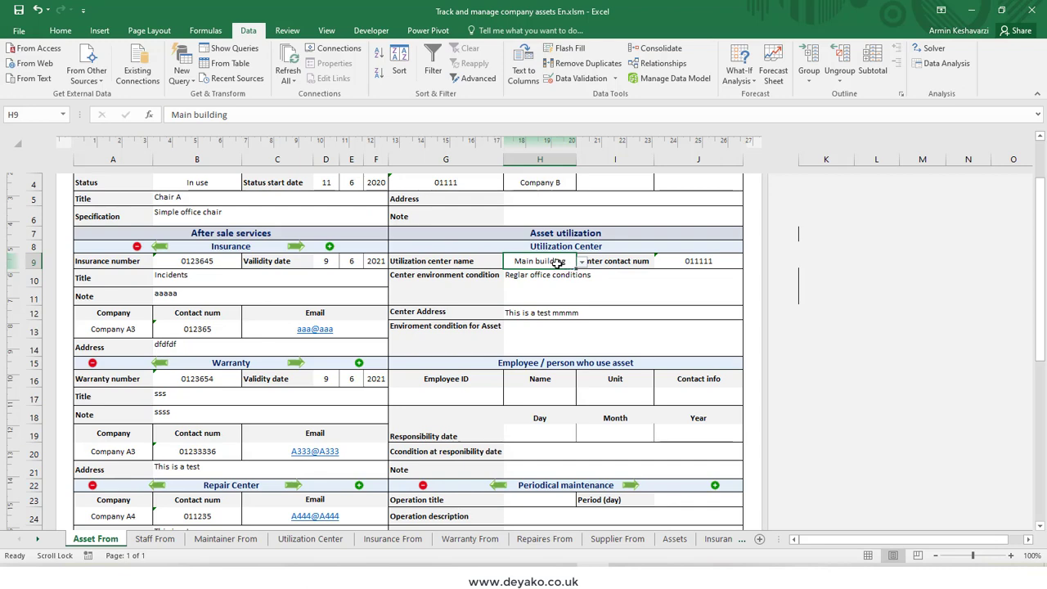
Step: Try aaaa as the utilization center name and switch it back to Main building
type("aaaa")
key("Return")
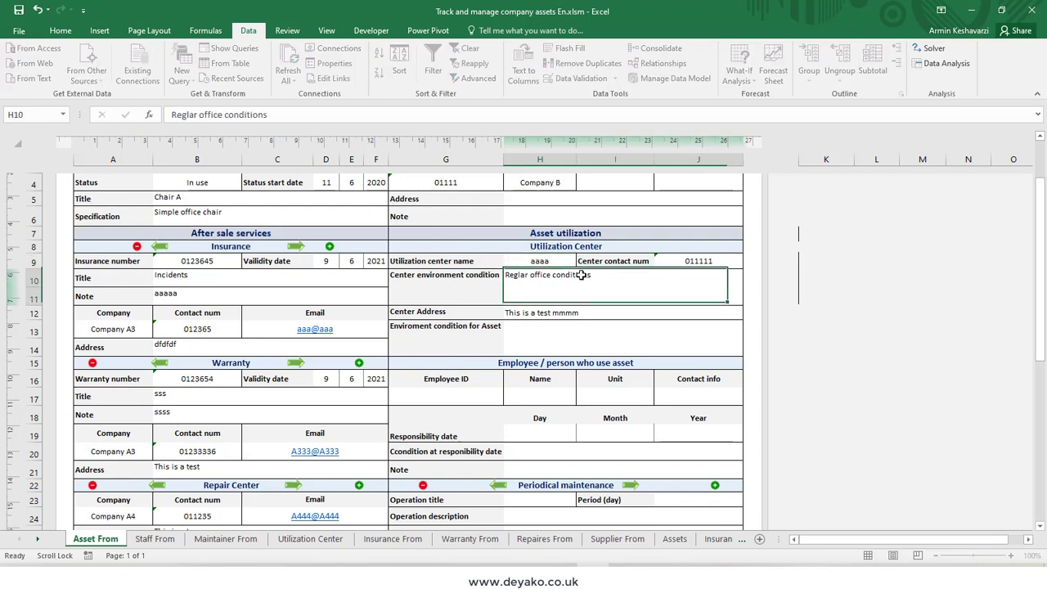
left_click(558, 260)
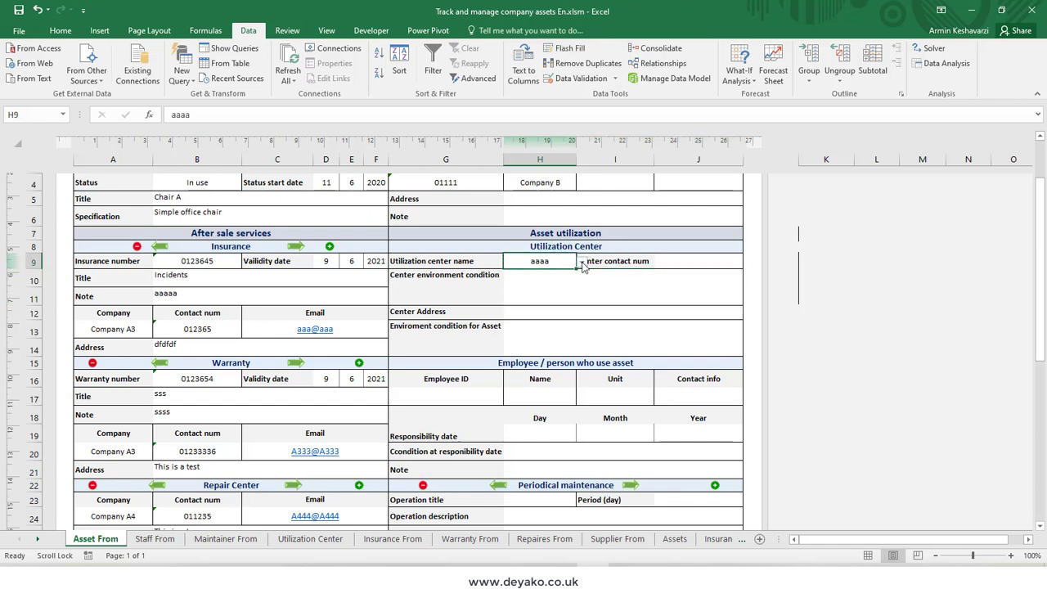
left_click(582, 261)
left_click(538, 282)
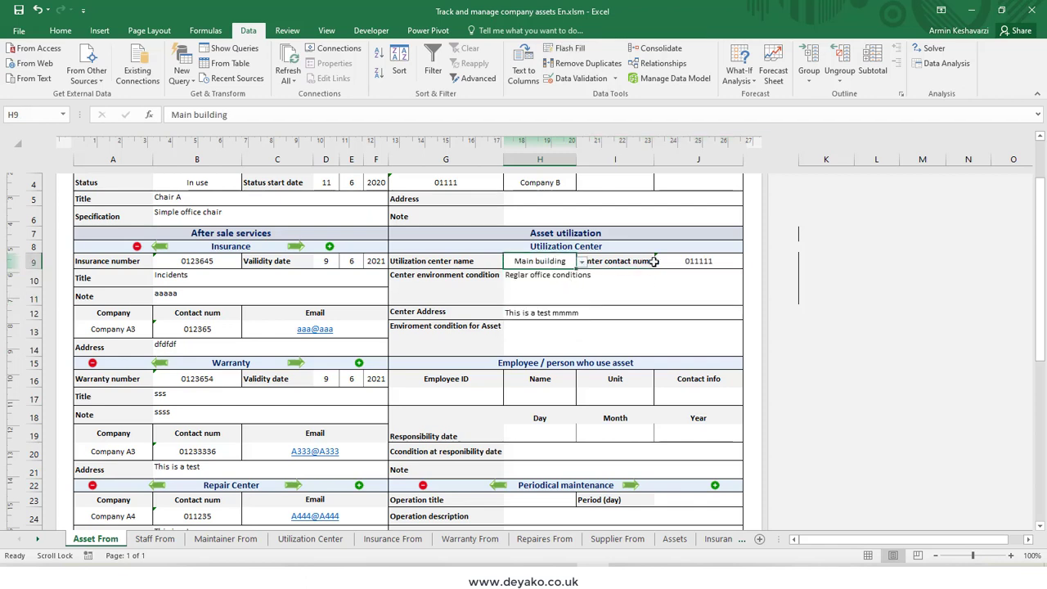
Step: Go through the utilization center details and enter Keep dry as the environment condition for the asset
left_click(625, 263)
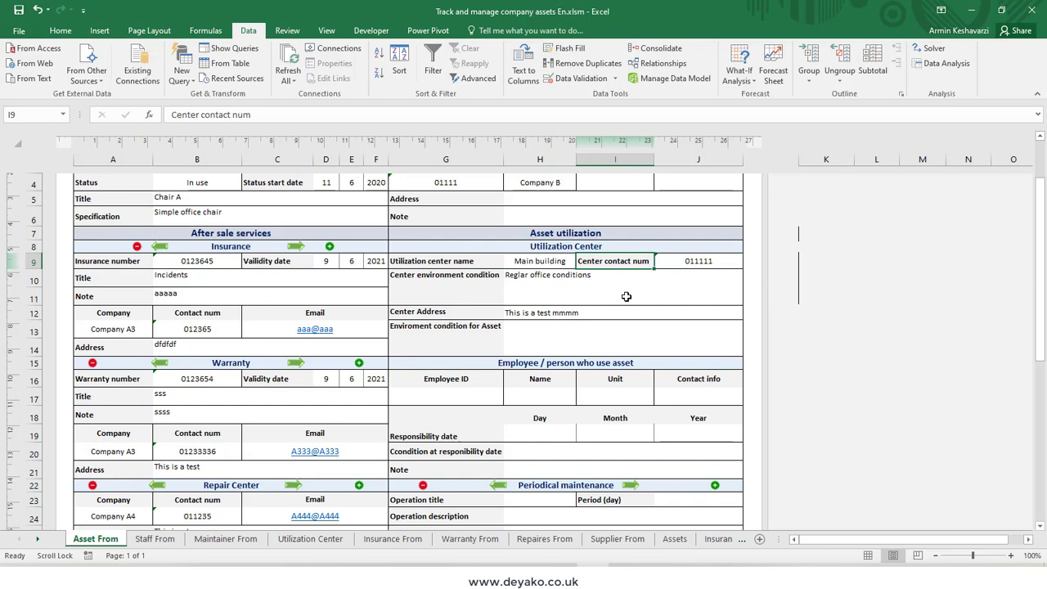
left_click(625, 296)
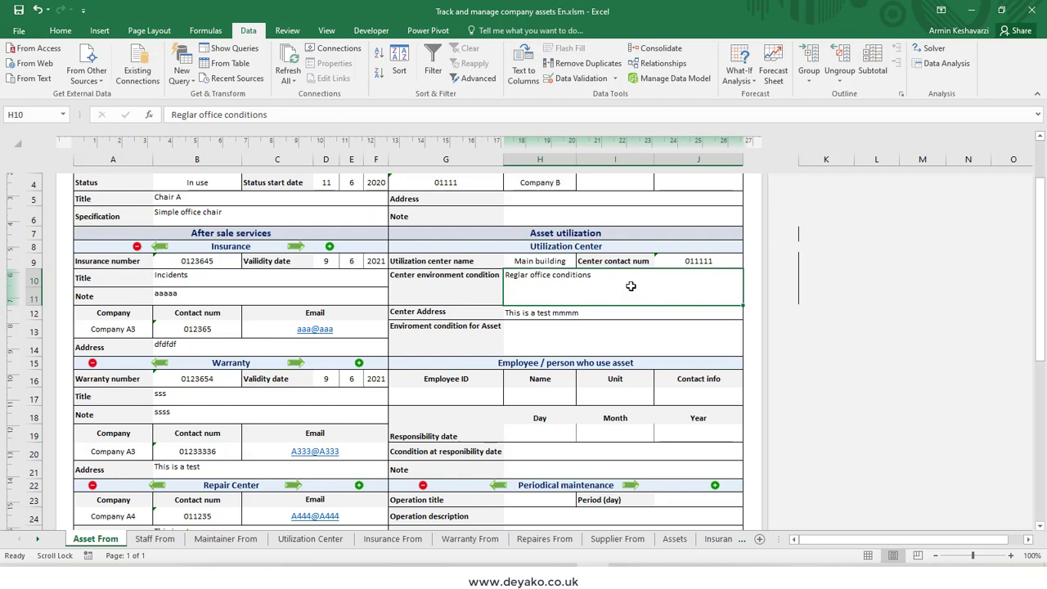
left_click(443, 309)
left_click(519, 314)
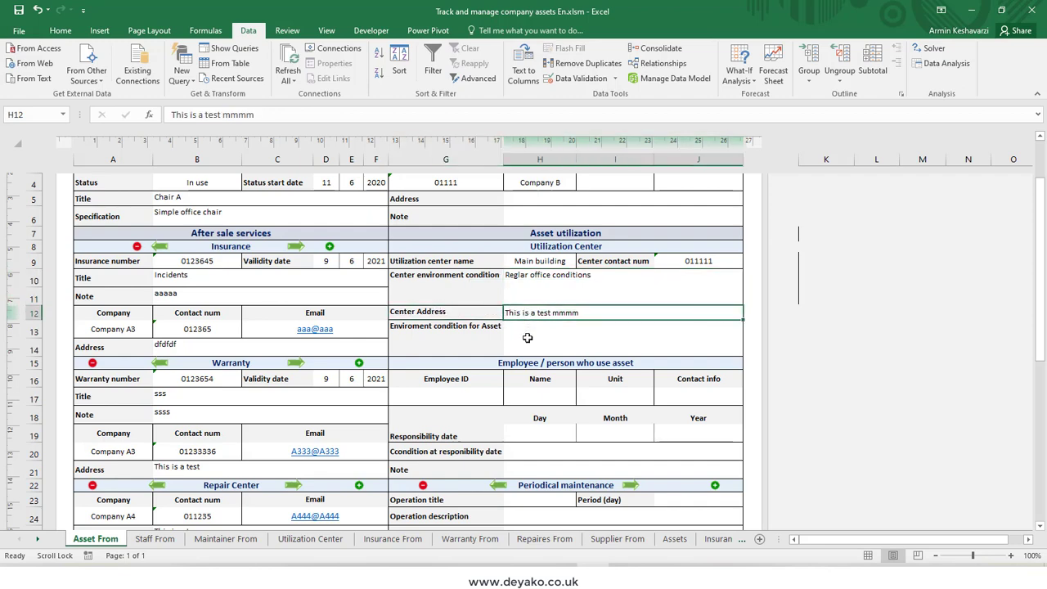
left_click(527, 338)
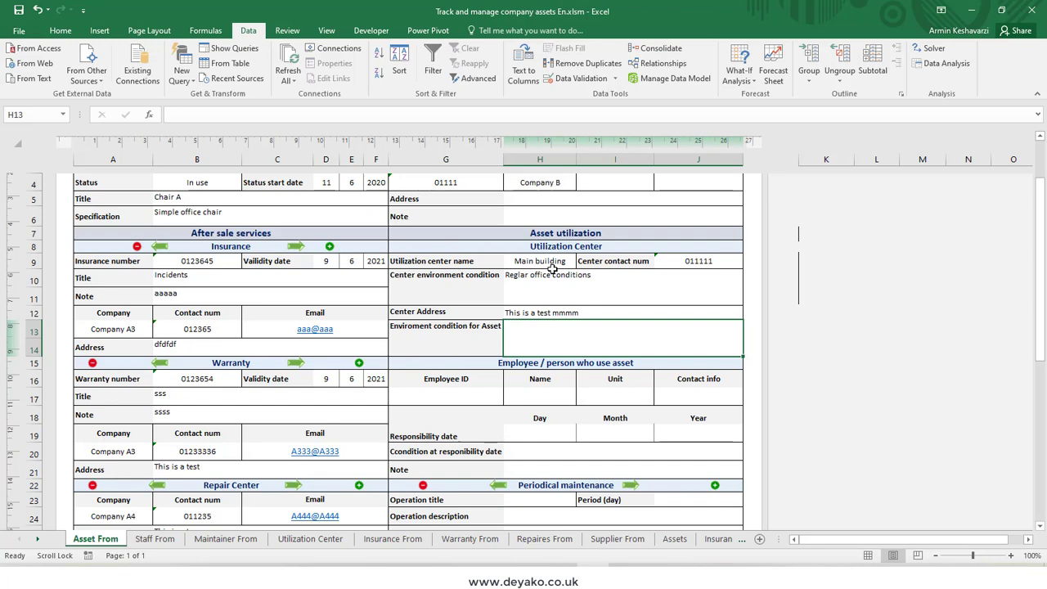
type("K")
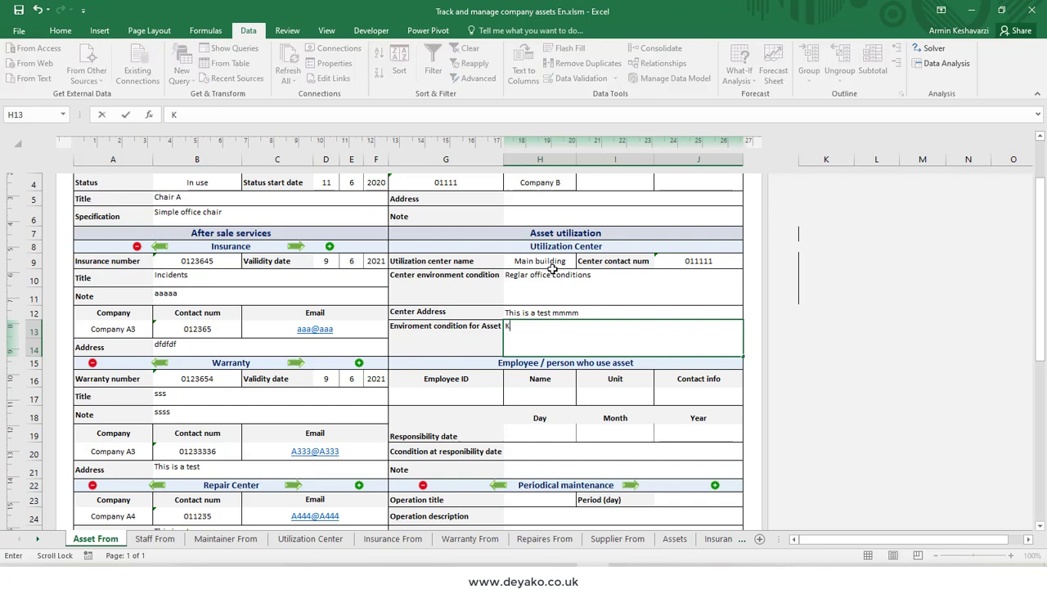
type("eep da")
type("y")
key("Return")
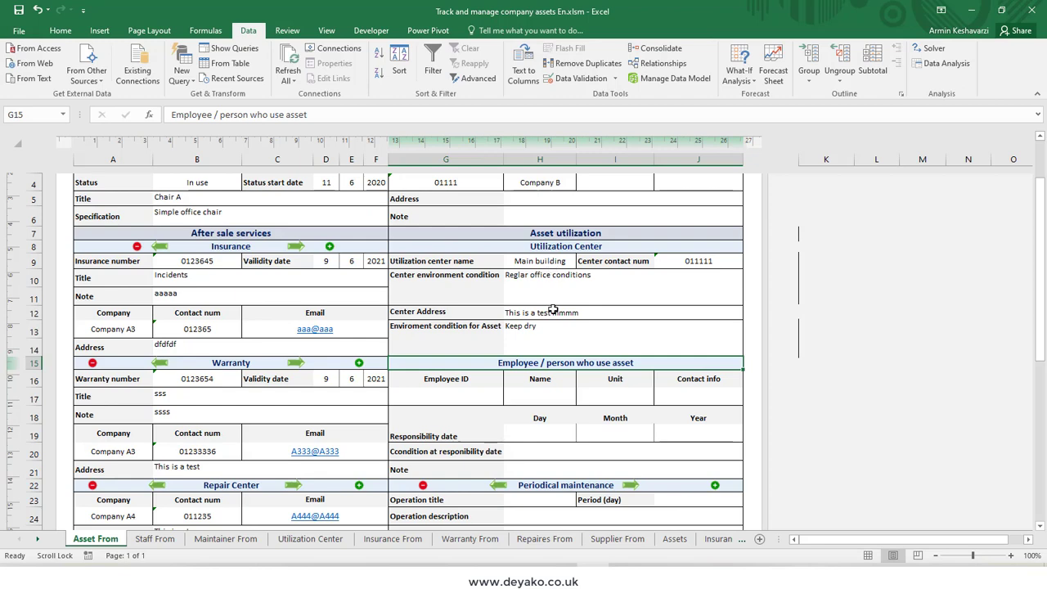
left_click(557, 348)
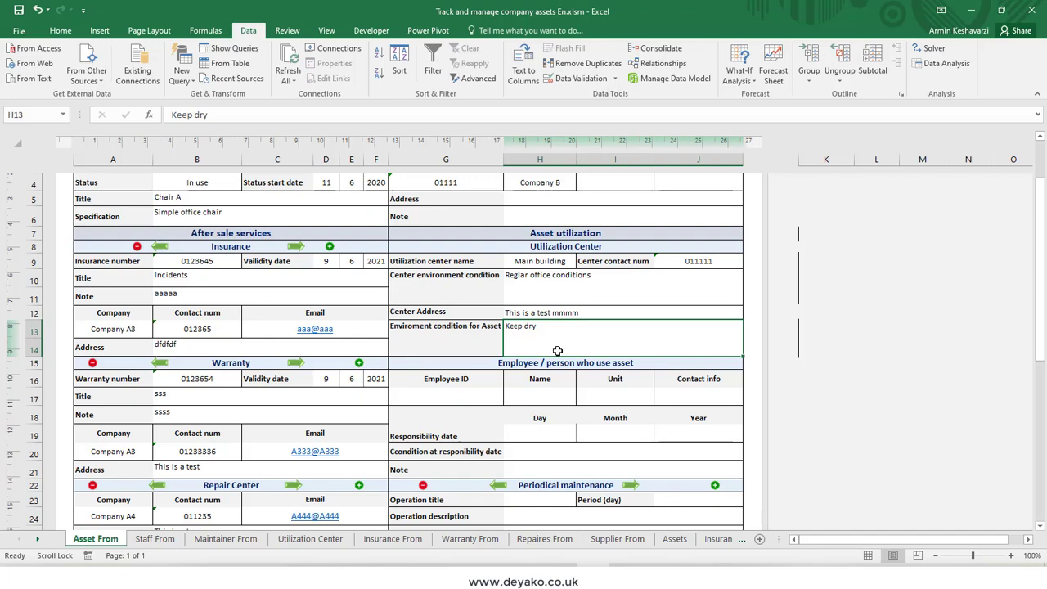
Step: Enter a registered employee's ID in the section for the person who uses the asset
left_click(465, 396)
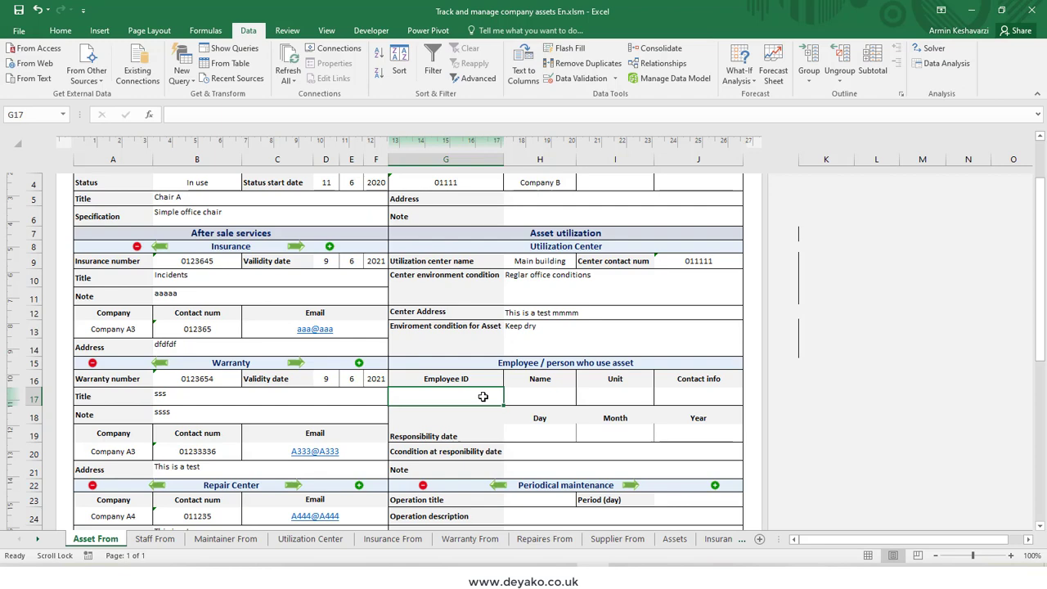
type("0123")
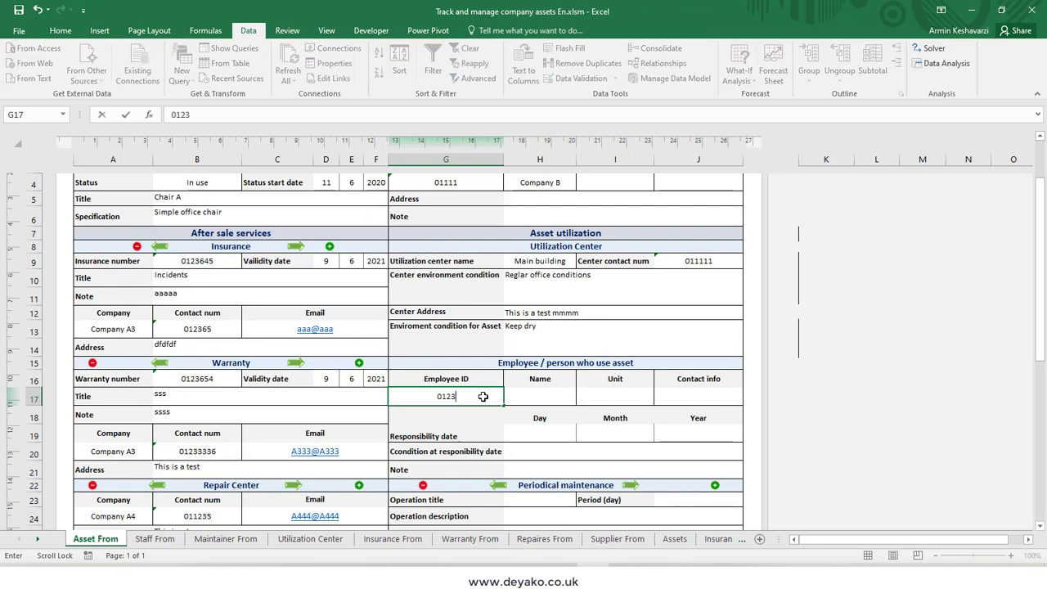
key("BackSpace")
key("BackSpace")
type("122")
key("Return")
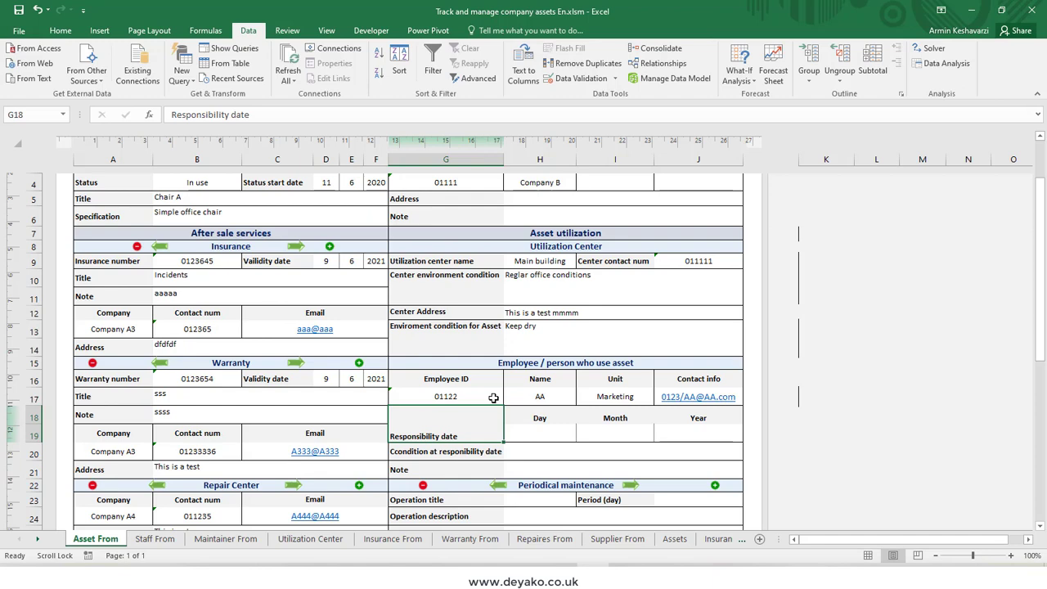
Step: Replace the employee ID with a different, unregistered one
left_click(493, 397)
type("012")
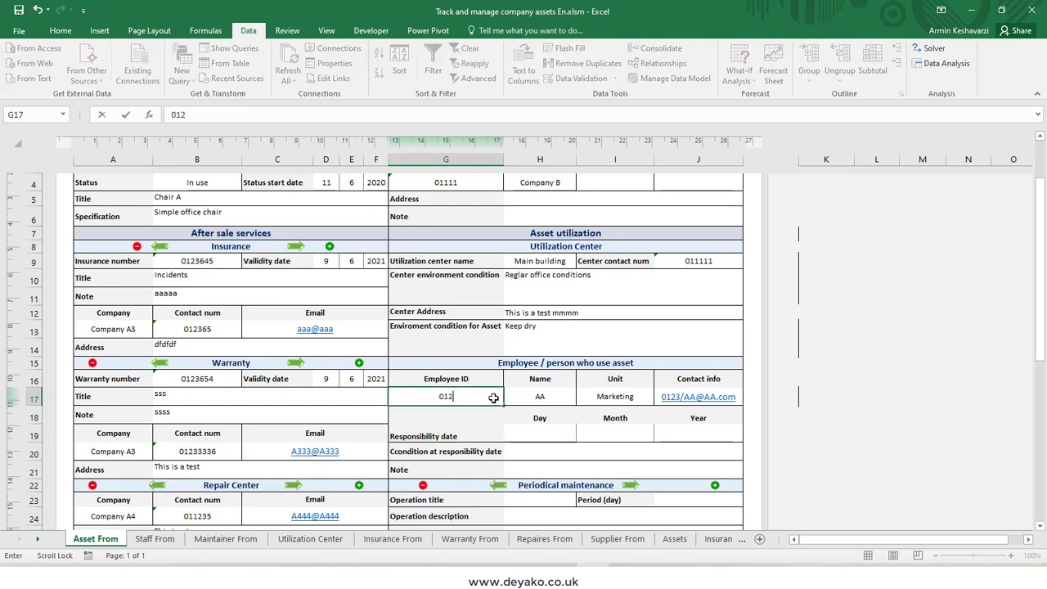
type("365")
key("Return")
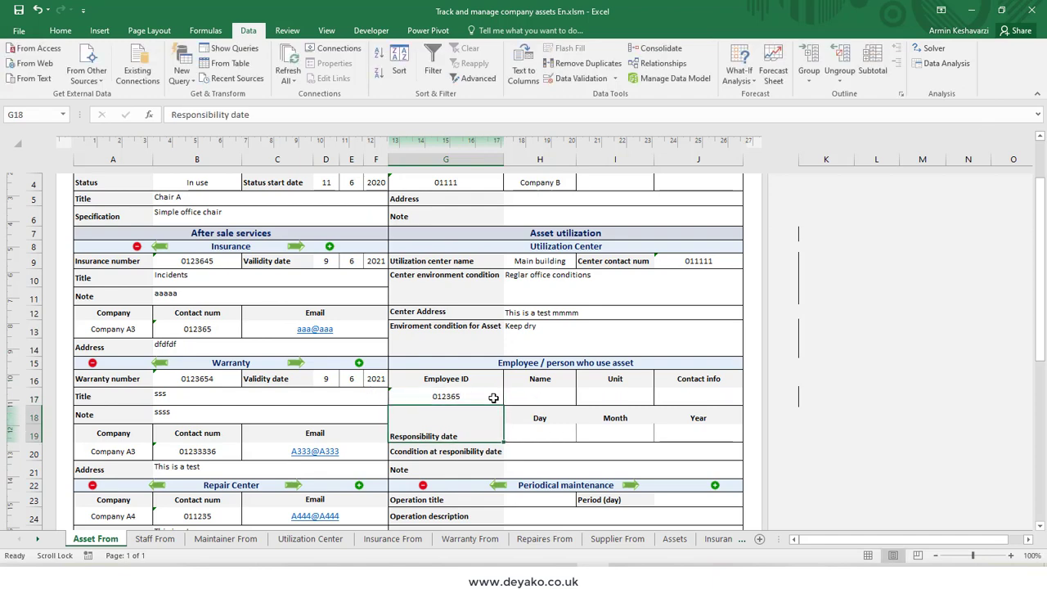
left_click(493, 398)
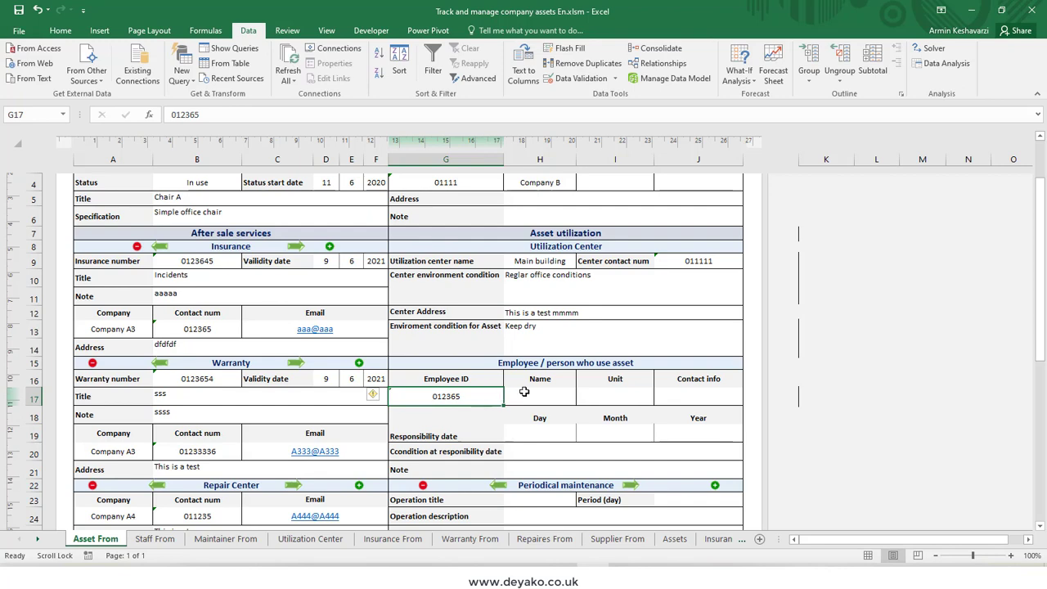
Step: Fill in the new employee's name and set the unit to Marketing
left_click(523, 392)
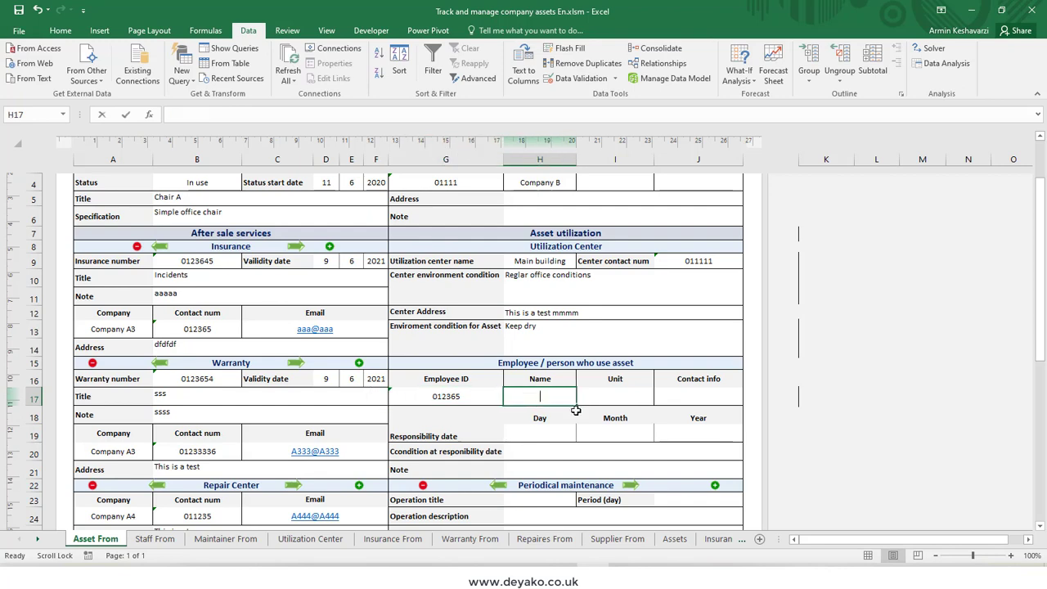
type("aaa")
left_click(620, 401)
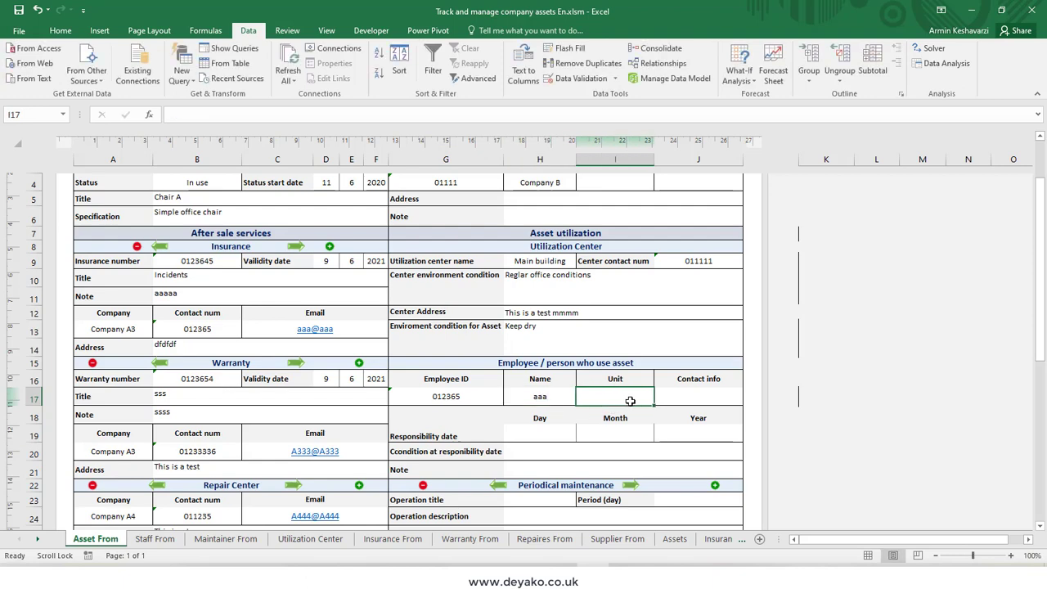
type("Mar")
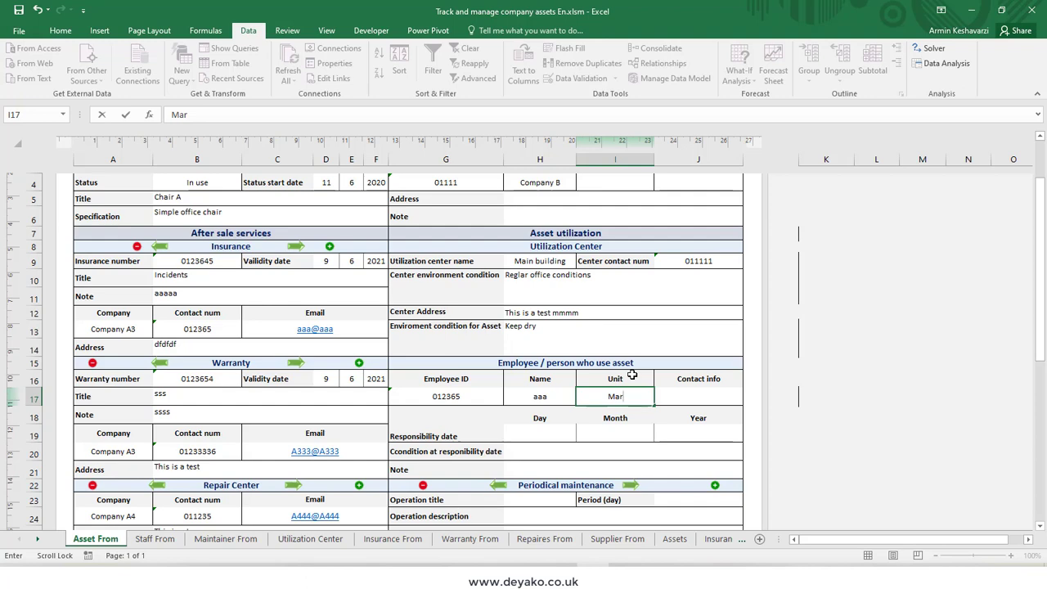
type("keting")
Step: Fill in the new employee's contact info with a phone number and e-mail separated by a slash
left_click(701, 397)
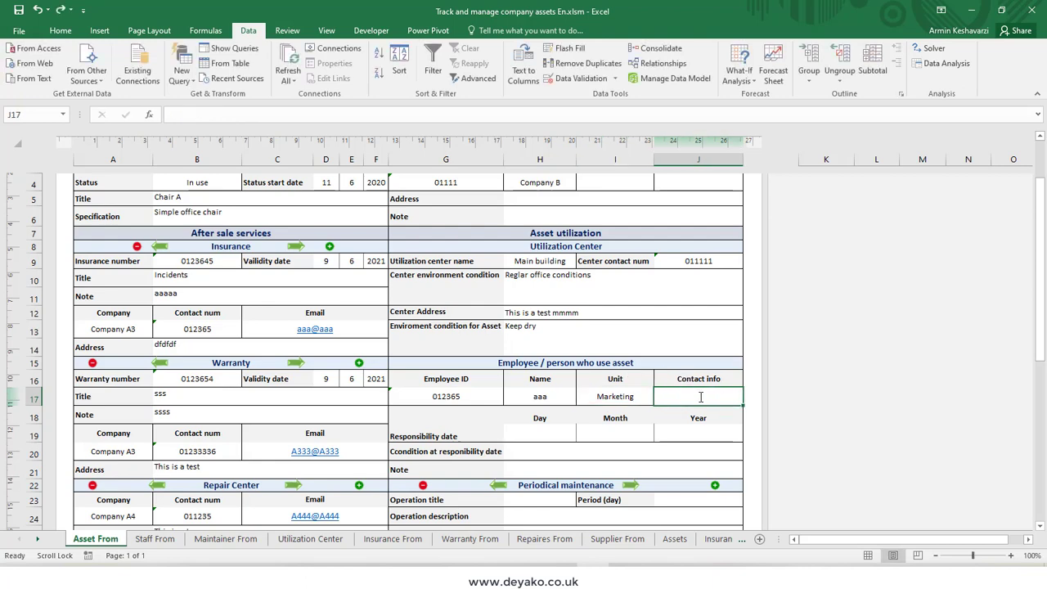
type("0123445")
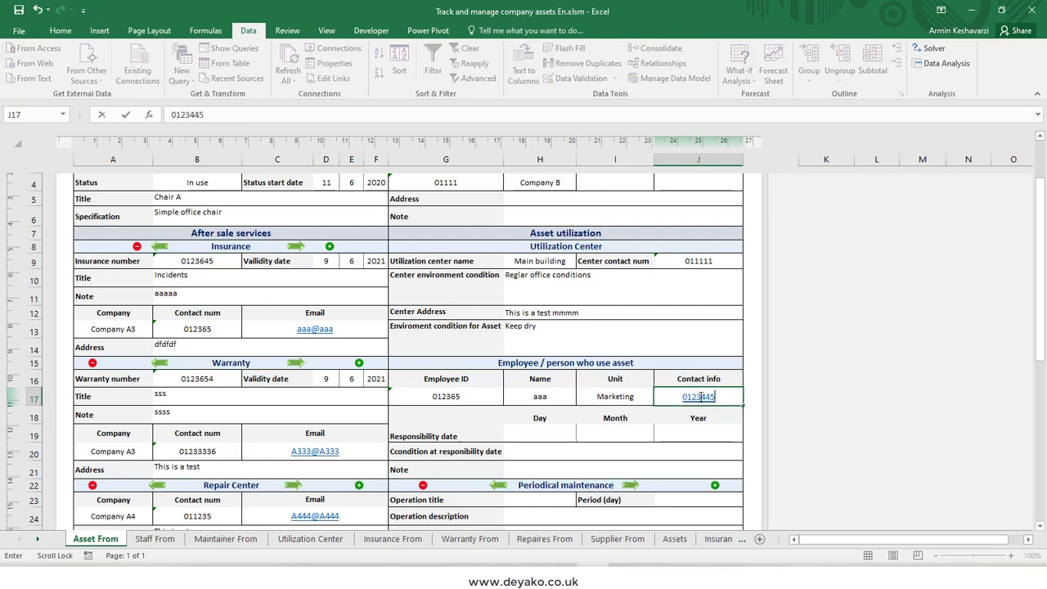
key("BackSpace")
key("BackSpace")
type("/aa@aa")
left_click(560, 396)
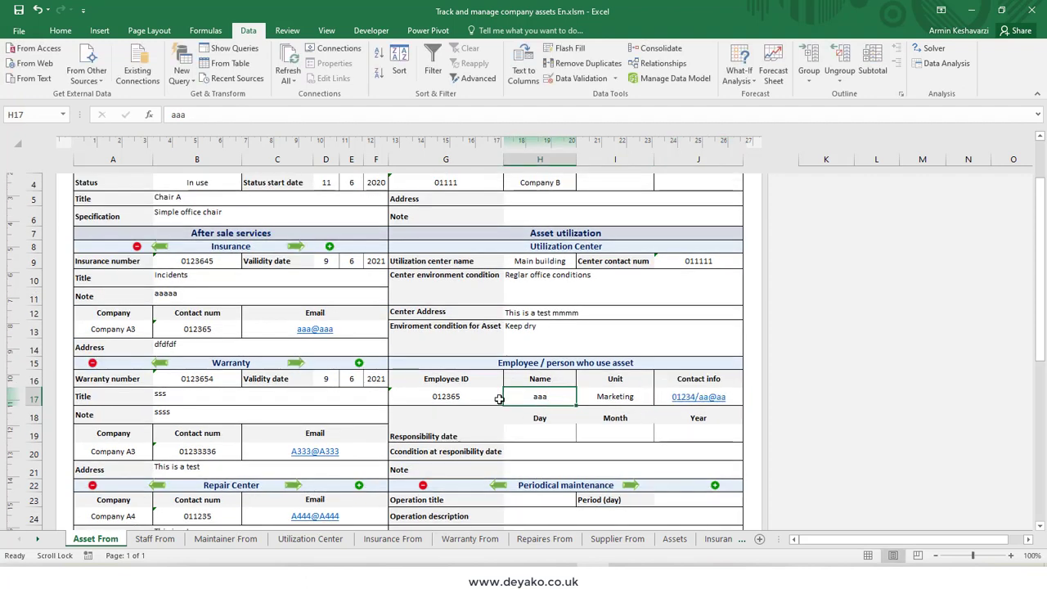
Step: Enter the registered employee's ID again in place of the new employee's ID
left_click(474, 403)
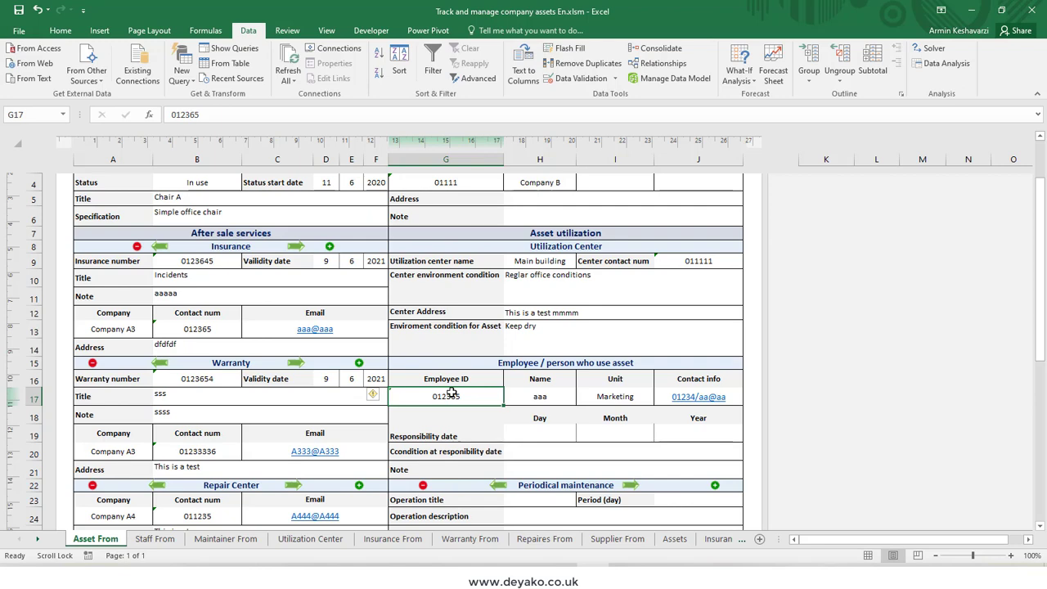
type("01122")
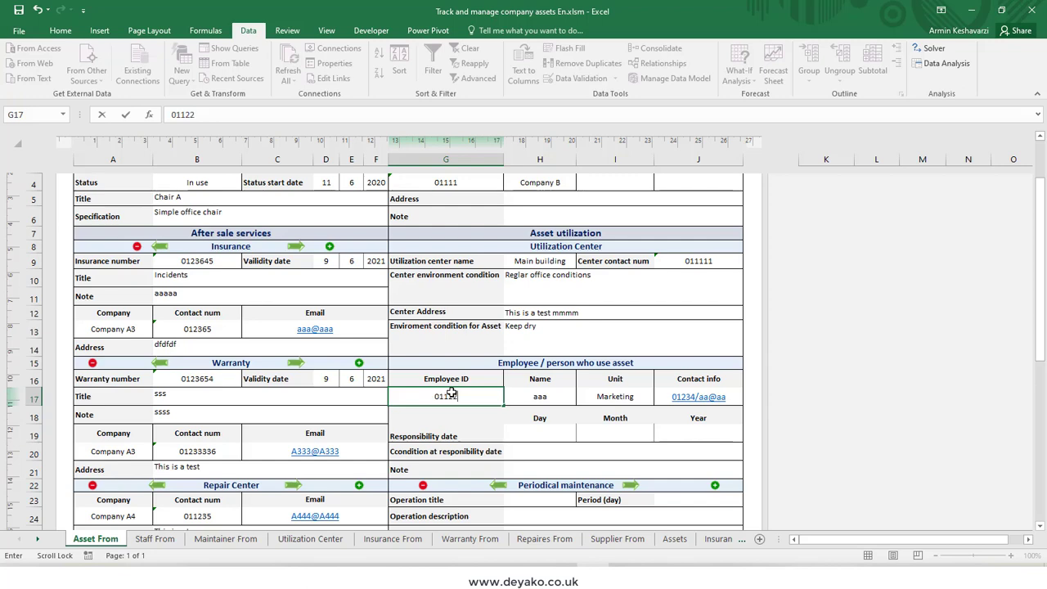
key("Return")
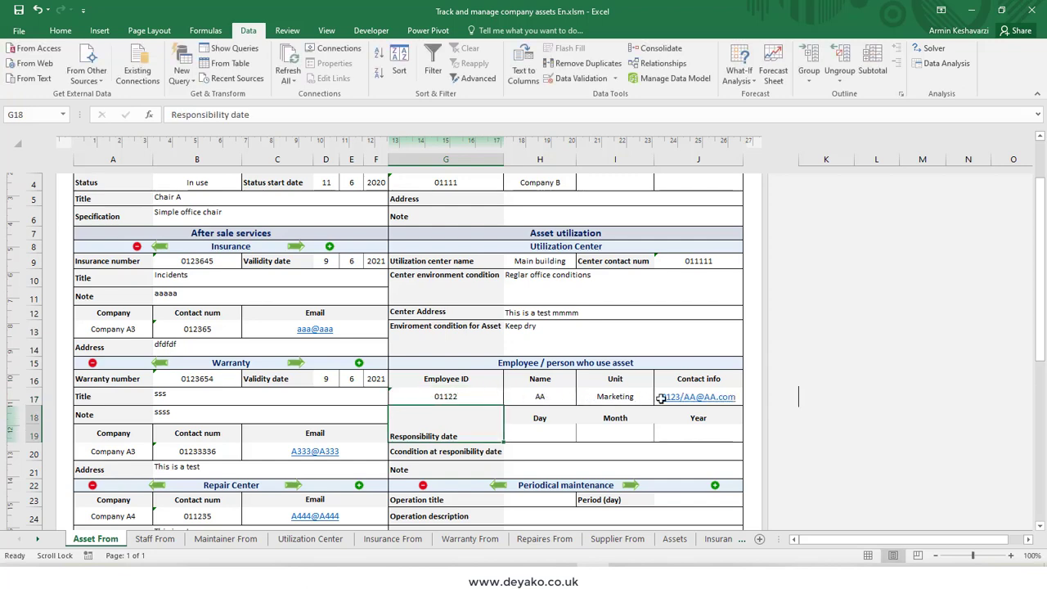
left_click(574, 398)
left_click_drag(575, 397, 539, 394)
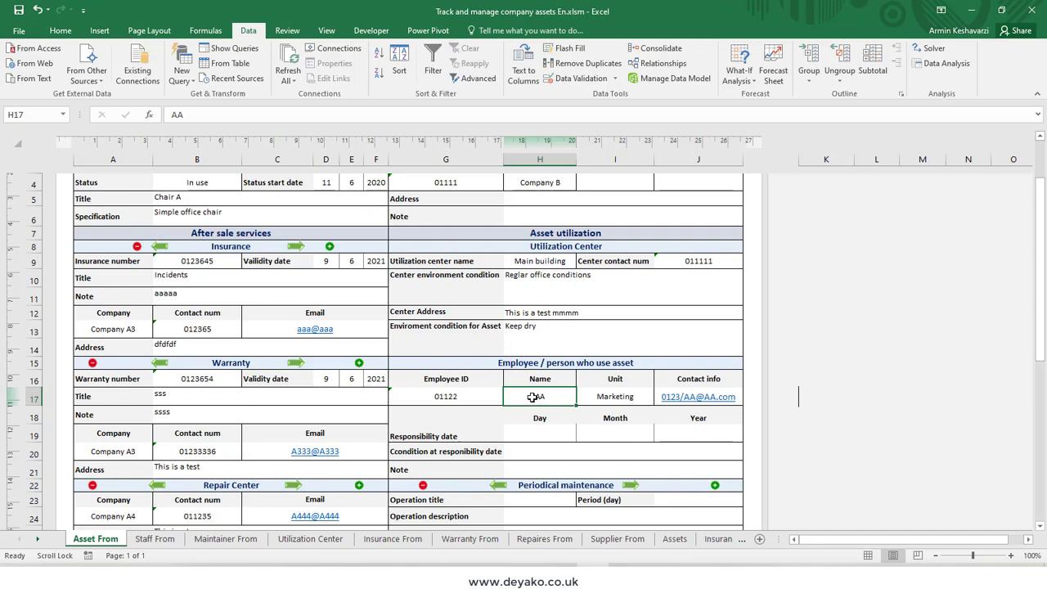
Step: Set the employee's responsibility date to day 11, month 9, year 2020
left_click(533, 433)
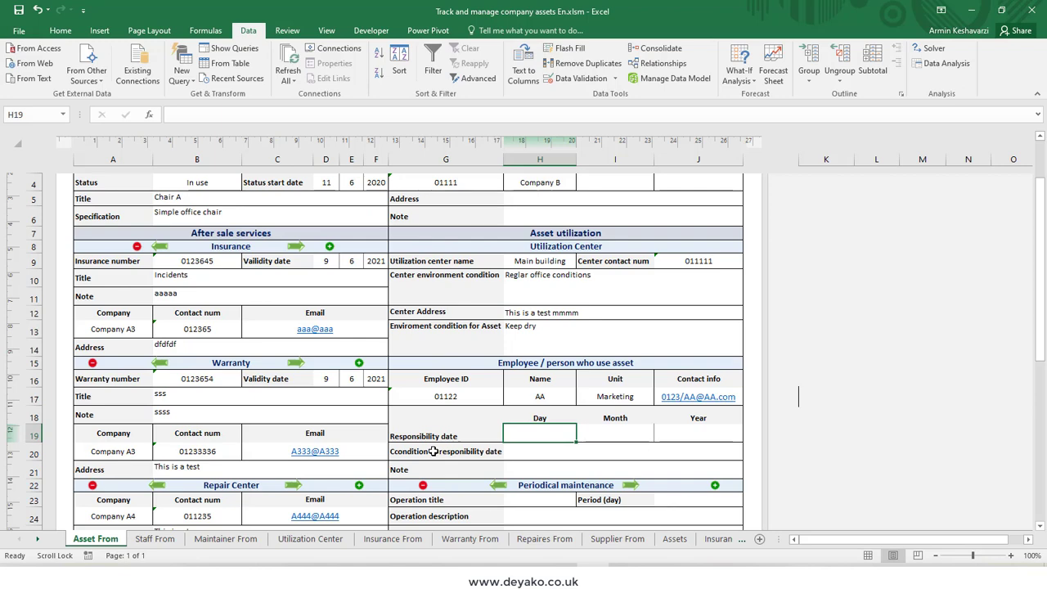
type("2")
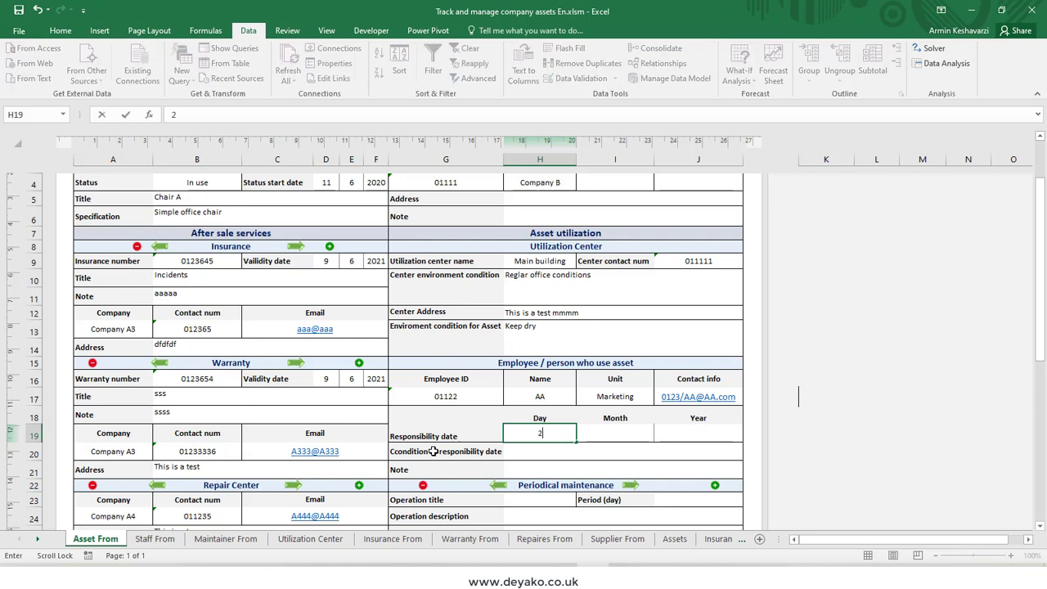
key("BackSpace")
type("11")
left_click(619, 439)
type("9")
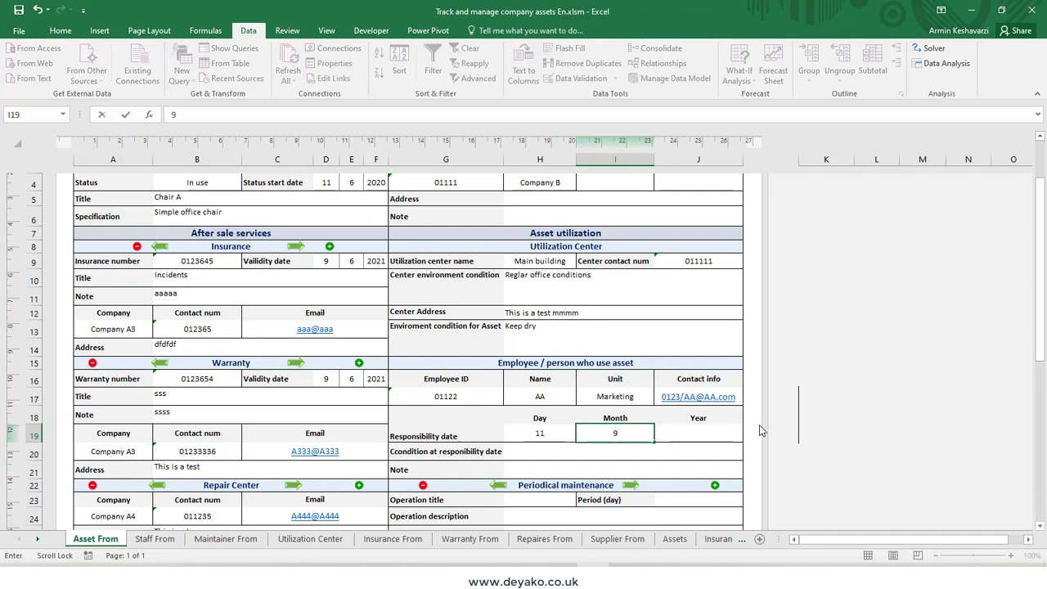
left_click(712, 426)
type("2020")
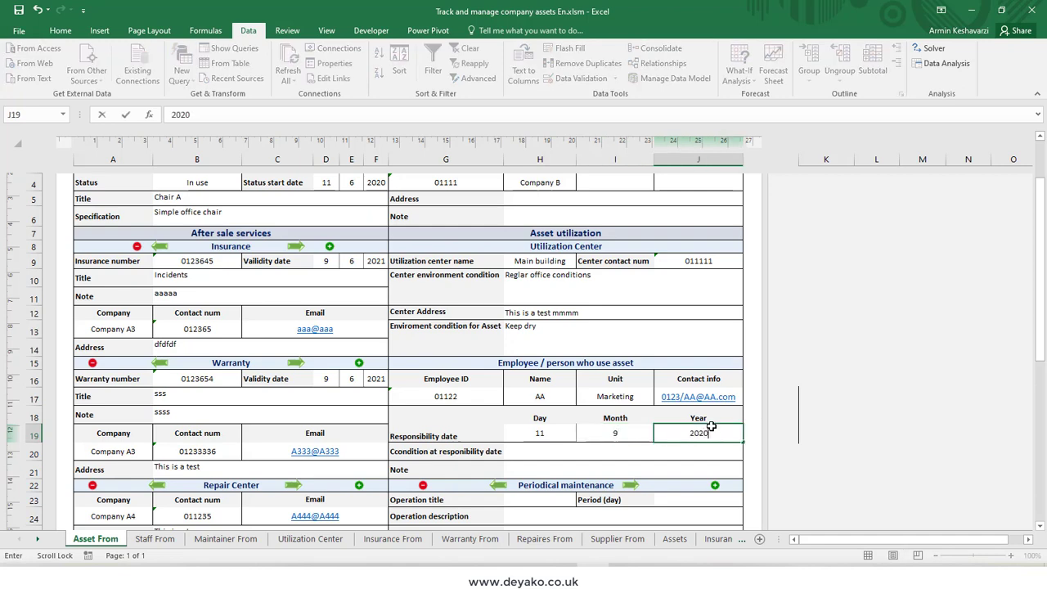
key("Return")
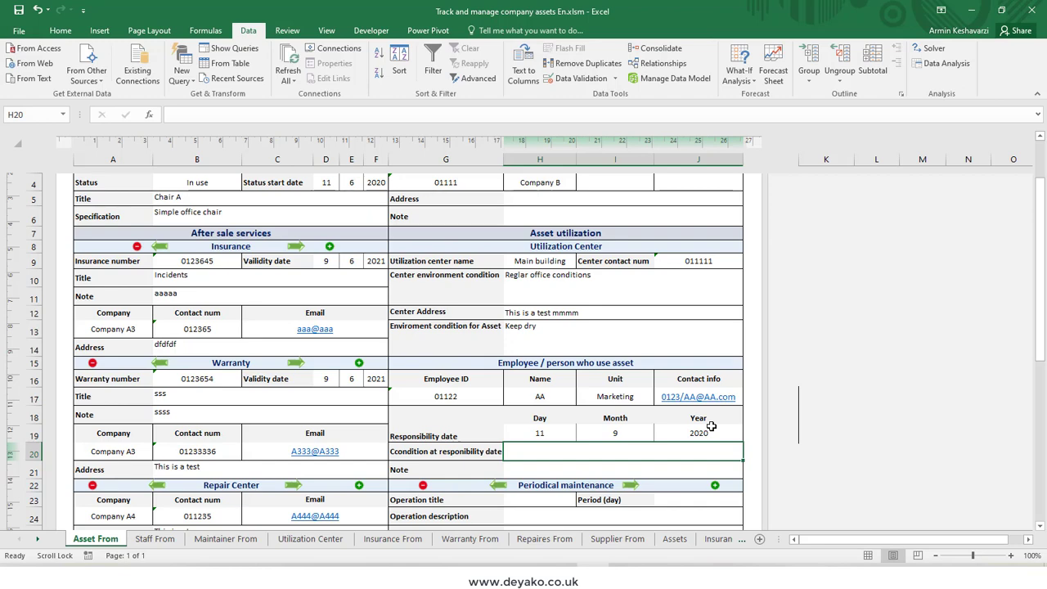
Step: Enter "This new item" as the condition at responsibility date and aaaa as the employee section's note
type("This")
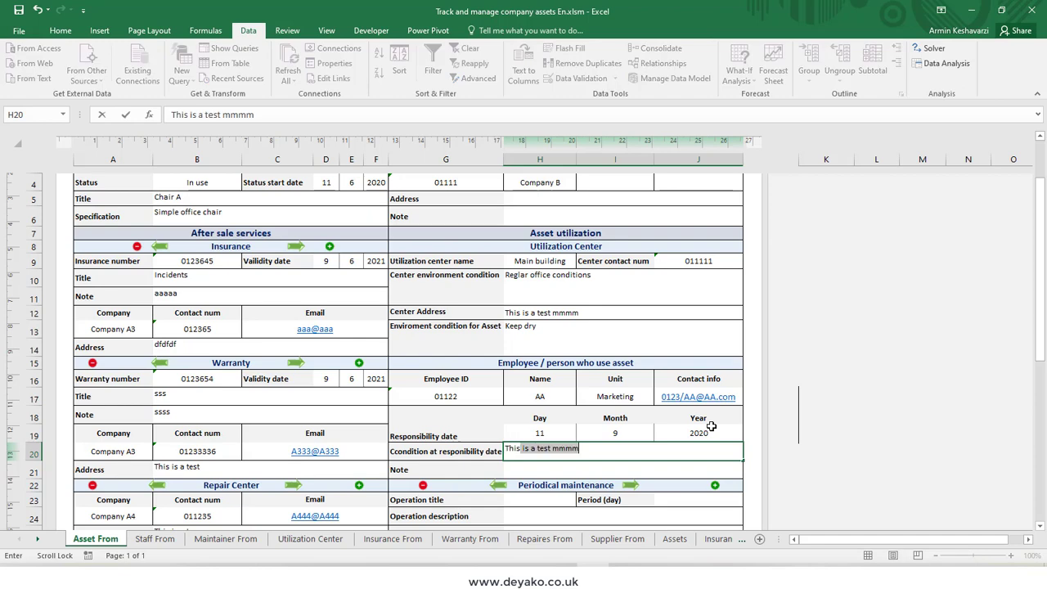
type(" new")
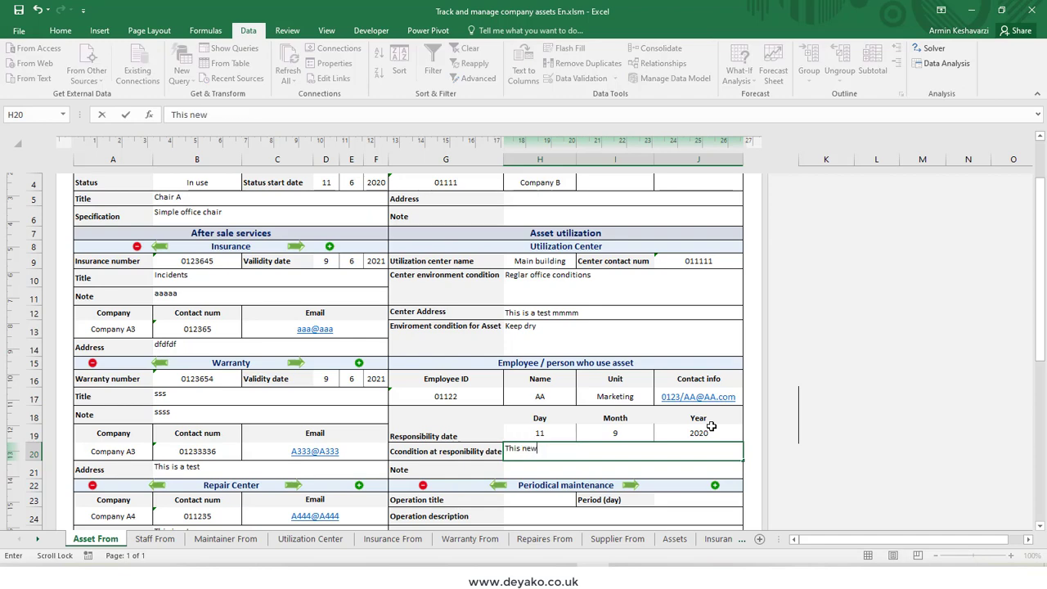
type(" item")
left_click(591, 474)
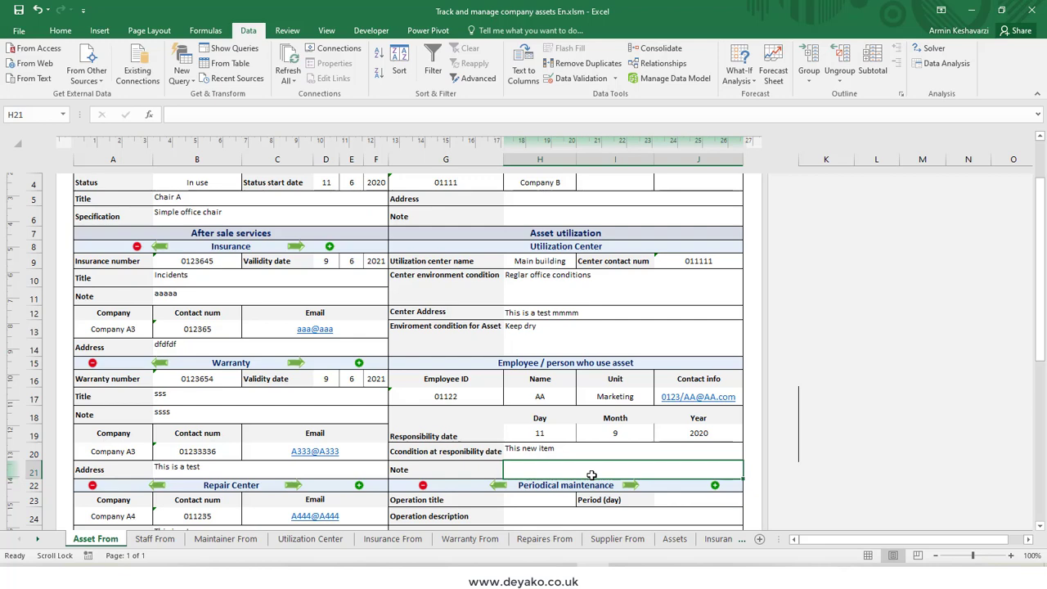
type("aaaa")
left_click(537, 502)
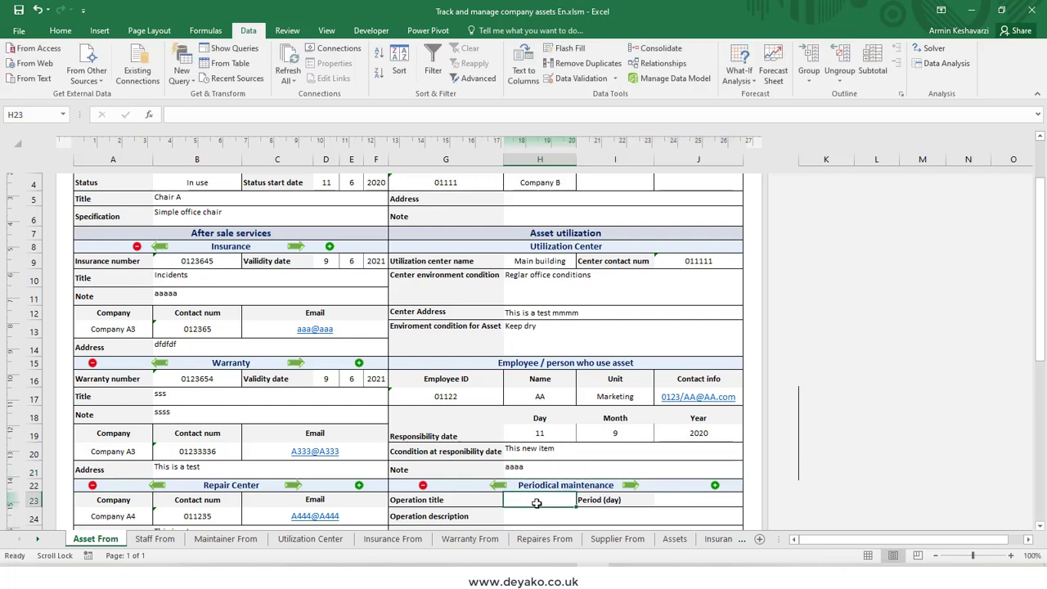
scroll(536, 506, "down", 1)
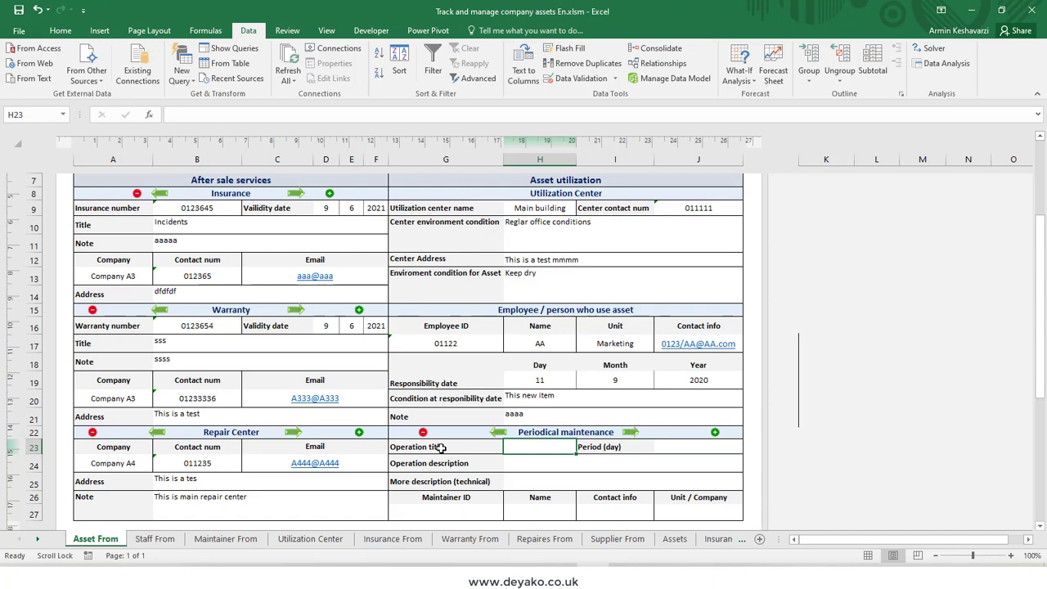
Step: Enter cleaning as the periodical maintenance operation title and set its period to 180 days
type("cleaning")
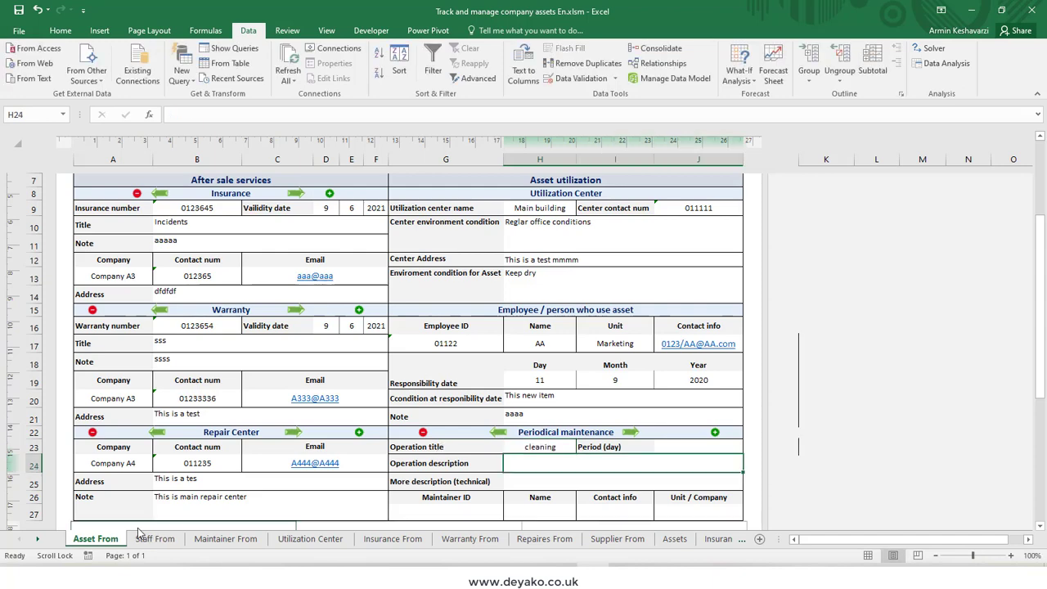
key("Return")
left_click(677, 448)
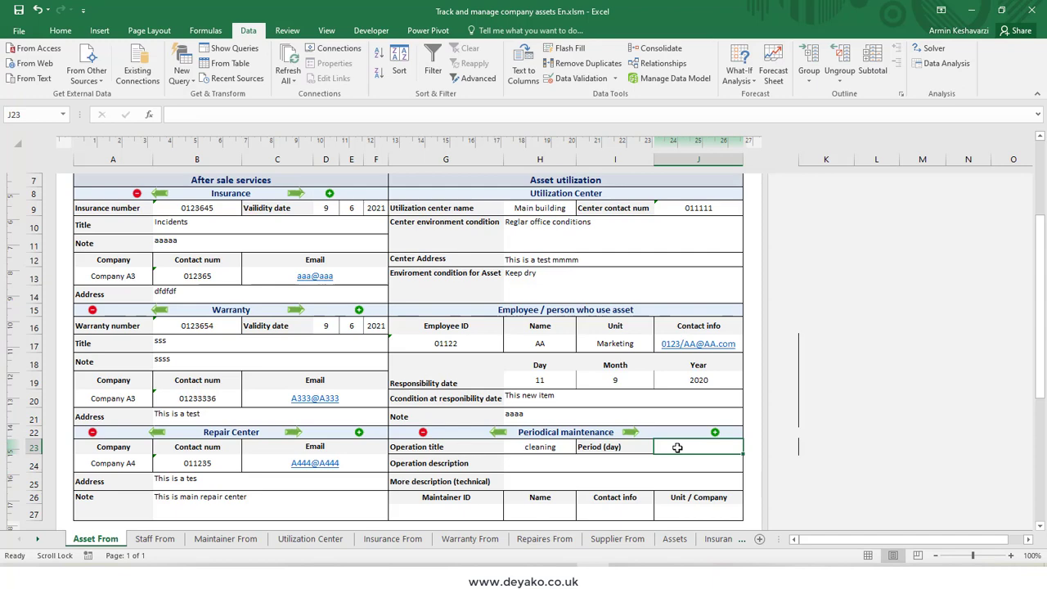
type("180")
key("Return")
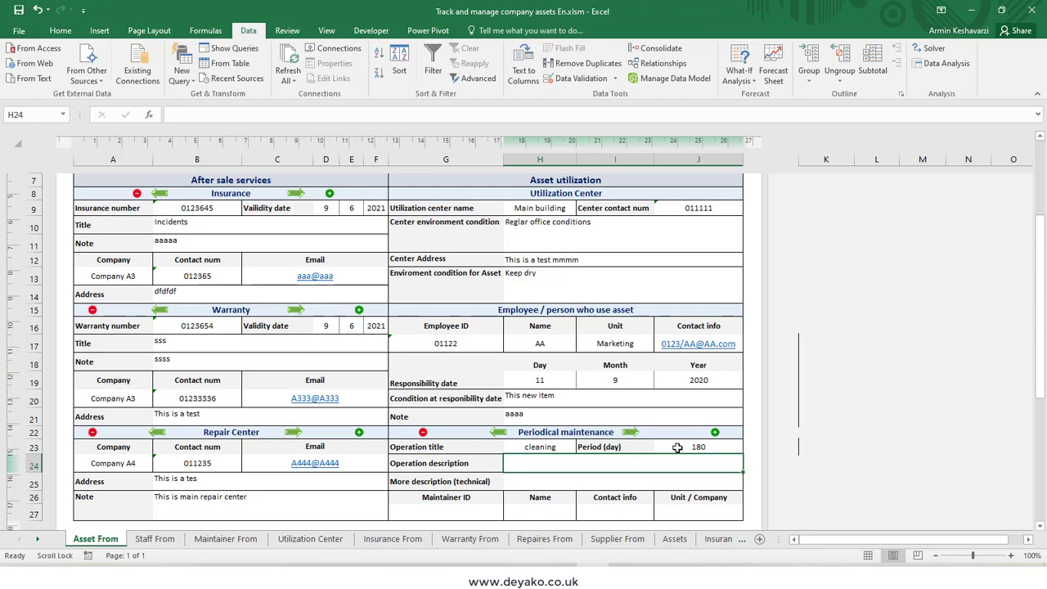
Step: Enter sss as the maintenance operation description and ssss as the technical description
left_click(635, 483)
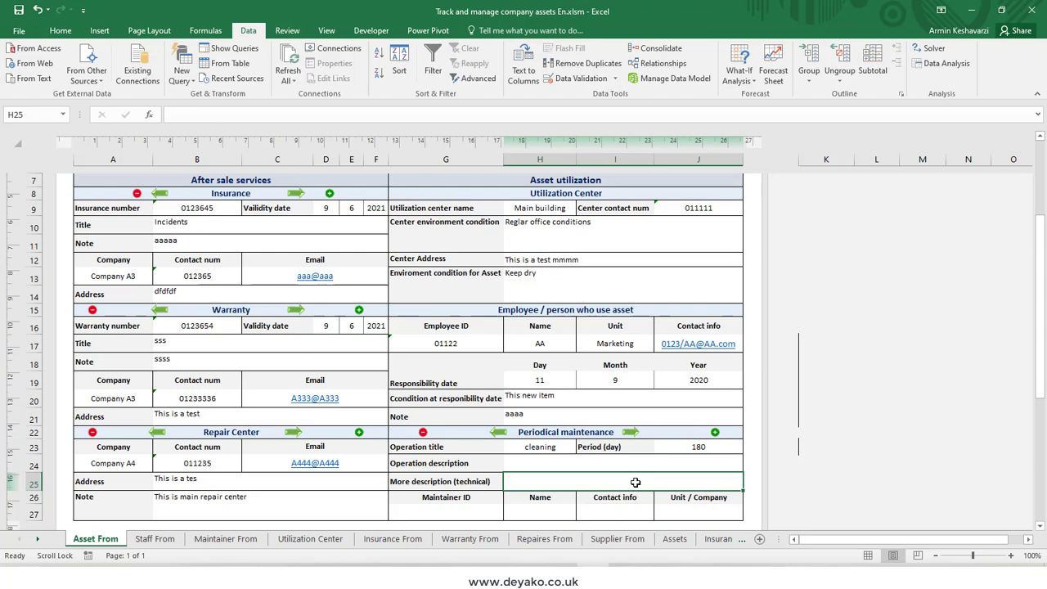
left_click(611, 465)
type("sss")
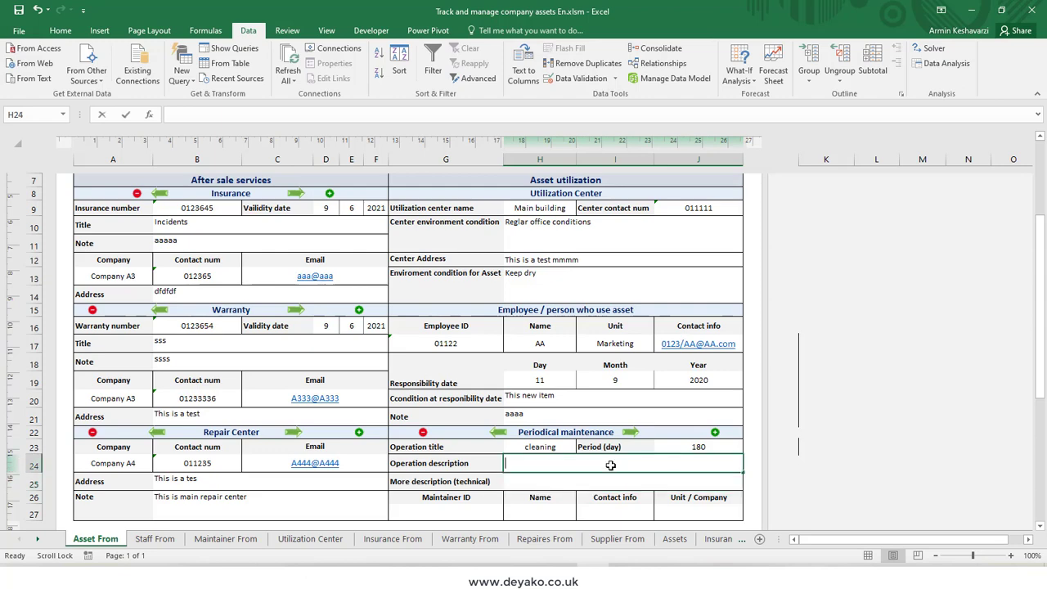
left_click(579, 476)
type("ssss")
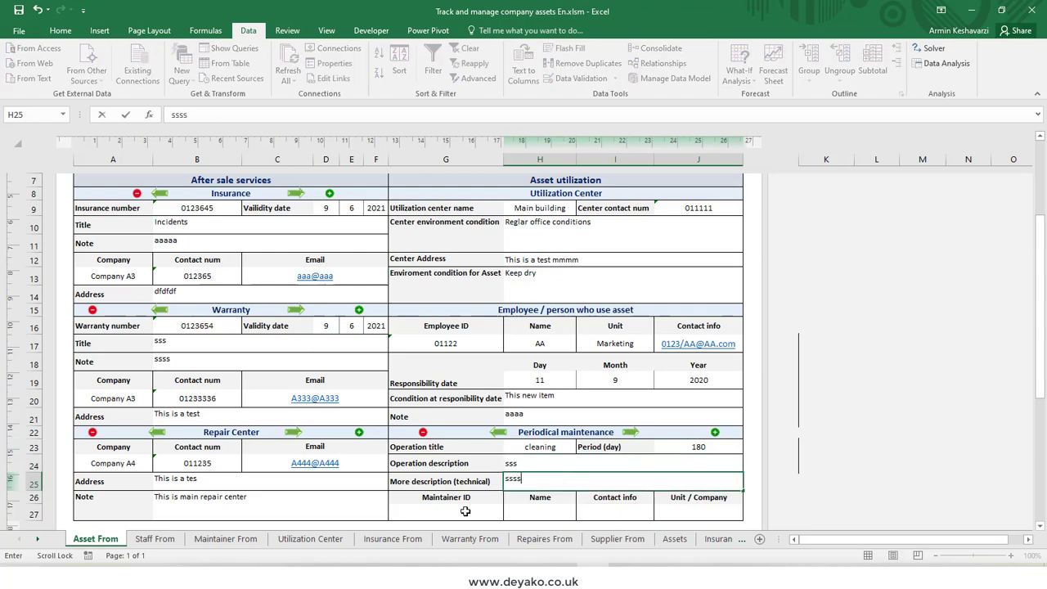
Step: Enter a registered maintainer's ID in the periodical maintenance section and check the maintainer's name, contact and company fields
left_click(487, 513)
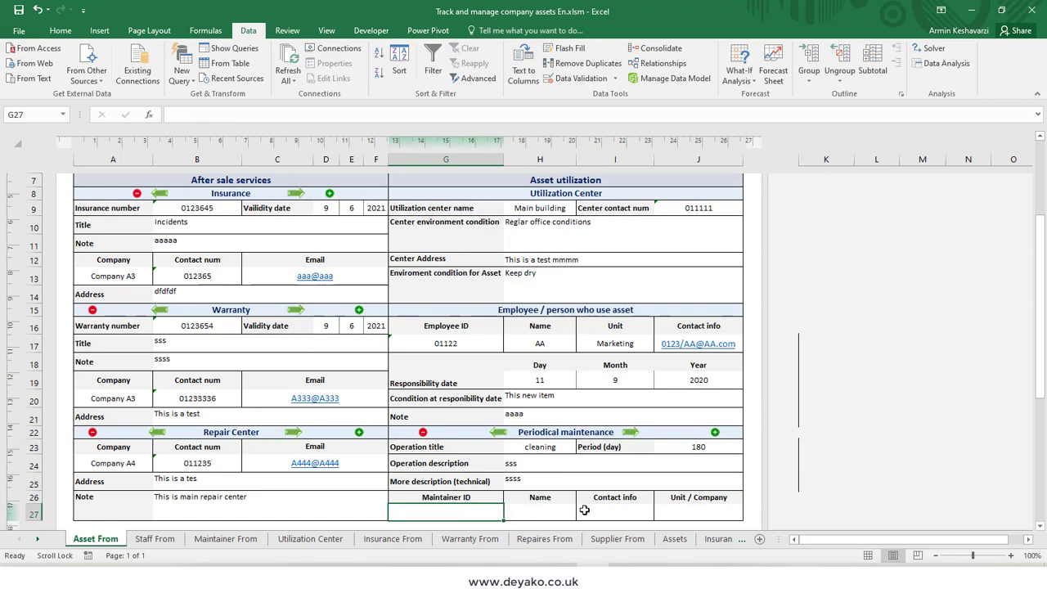
scroll(585, 510, "down", 2)
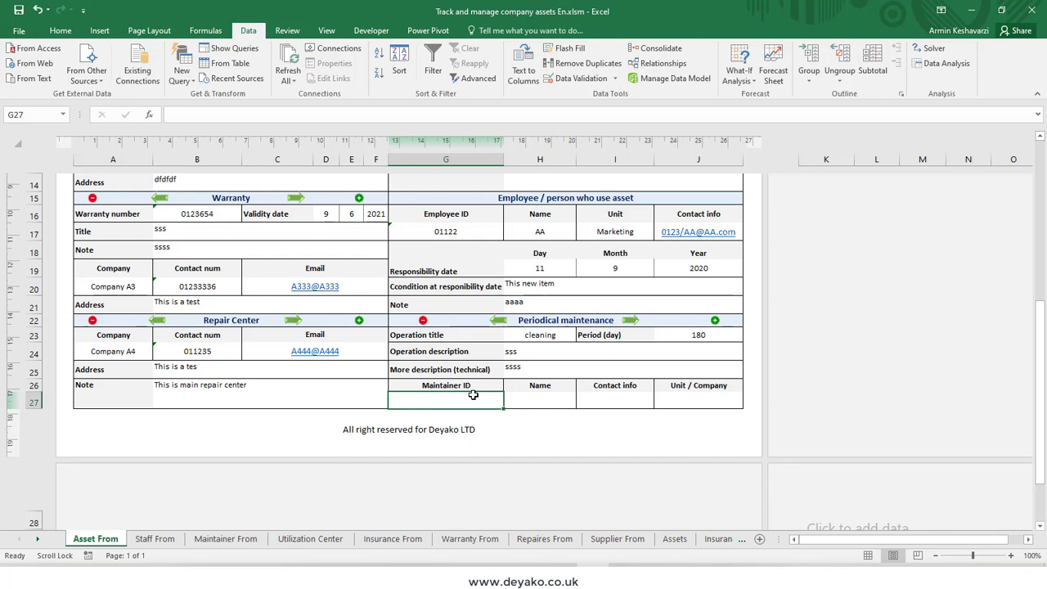
left_click(460, 231)
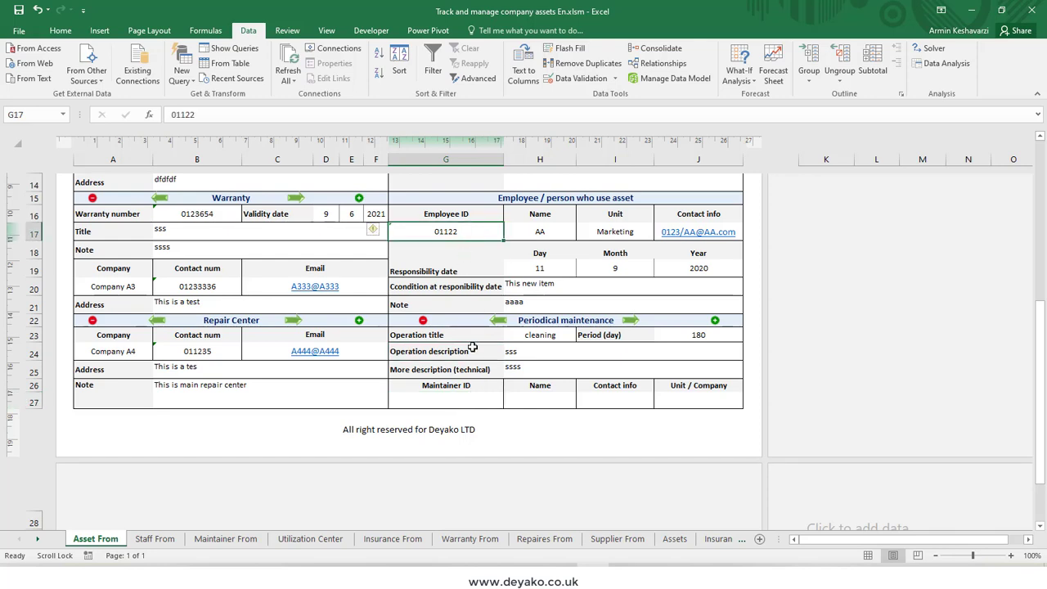
left_click(467, 403)
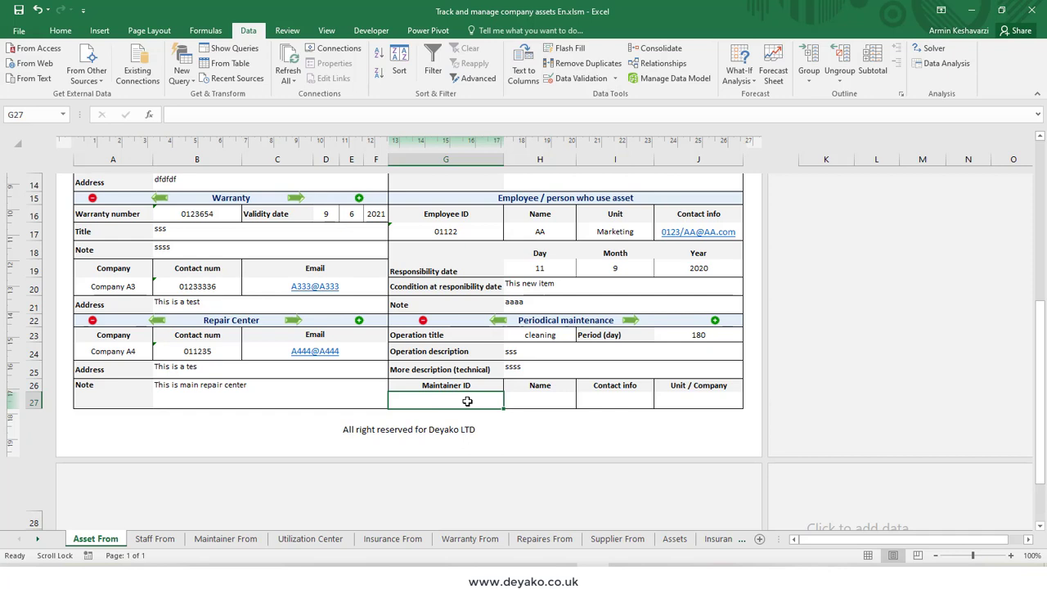
type("02231")
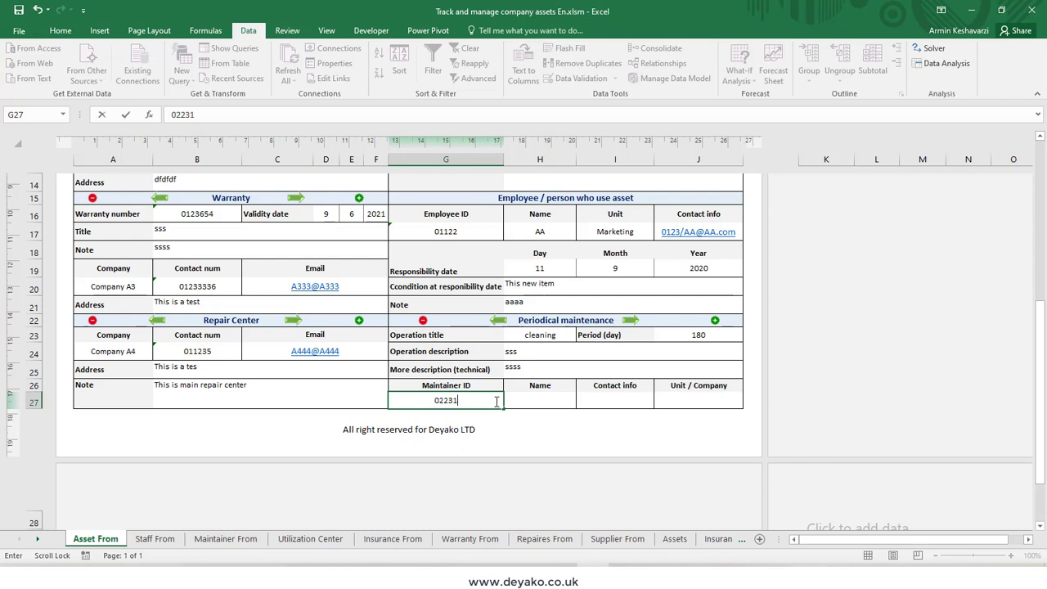
left_click(543, 396)
left_click(445, 400)
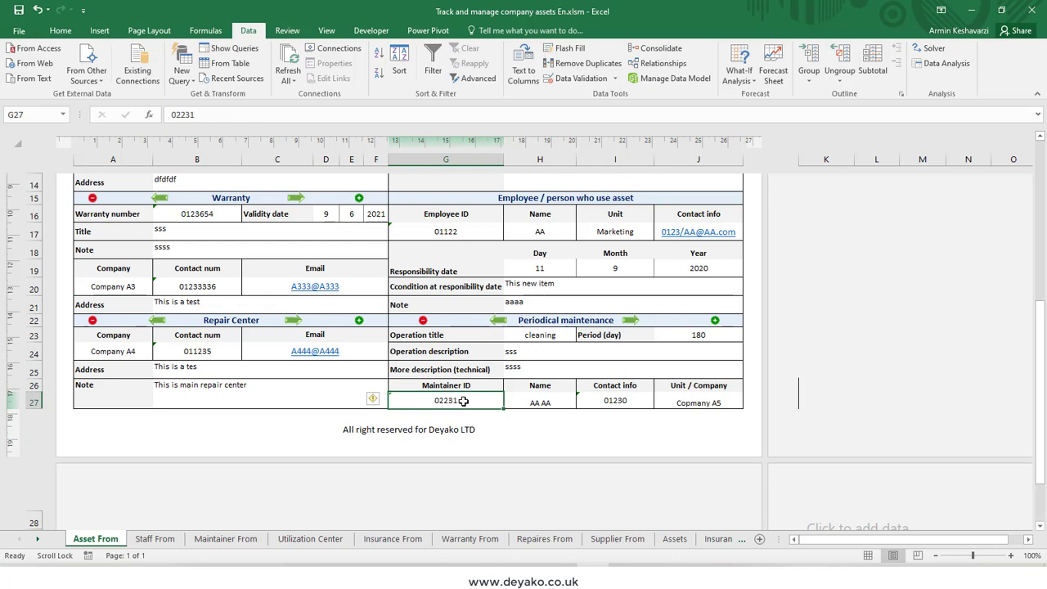
double_click(541, 401)
left_click_drag(634, 403, 526, 398)
Step: Replace the maintainer ID with a new maintainer's ID, and fill in the name, contact info and aa as the unit/company
left_click(462, 402)
type("02314")
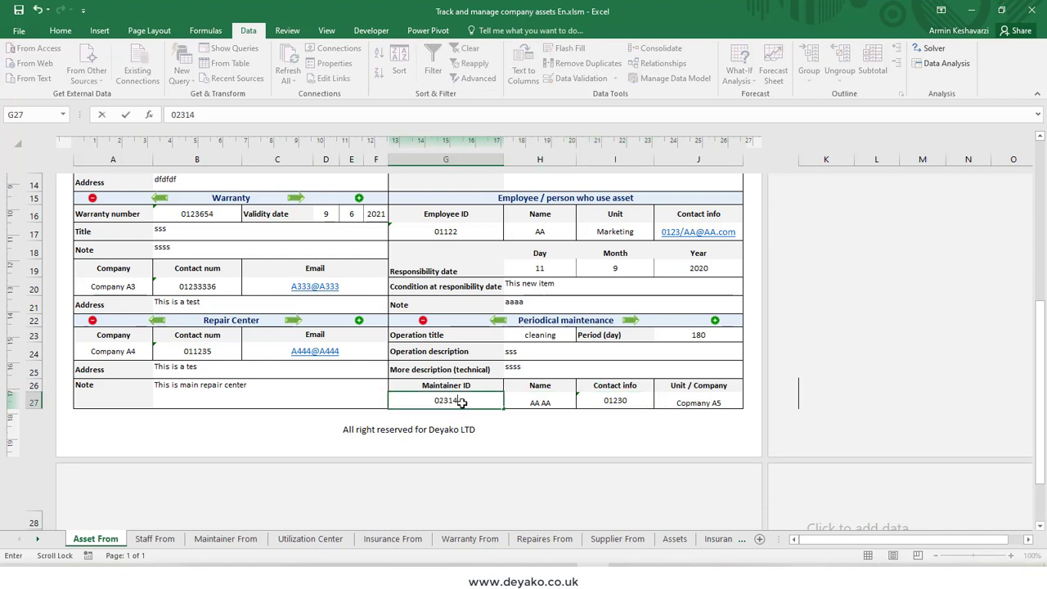
left_click(535, 400)
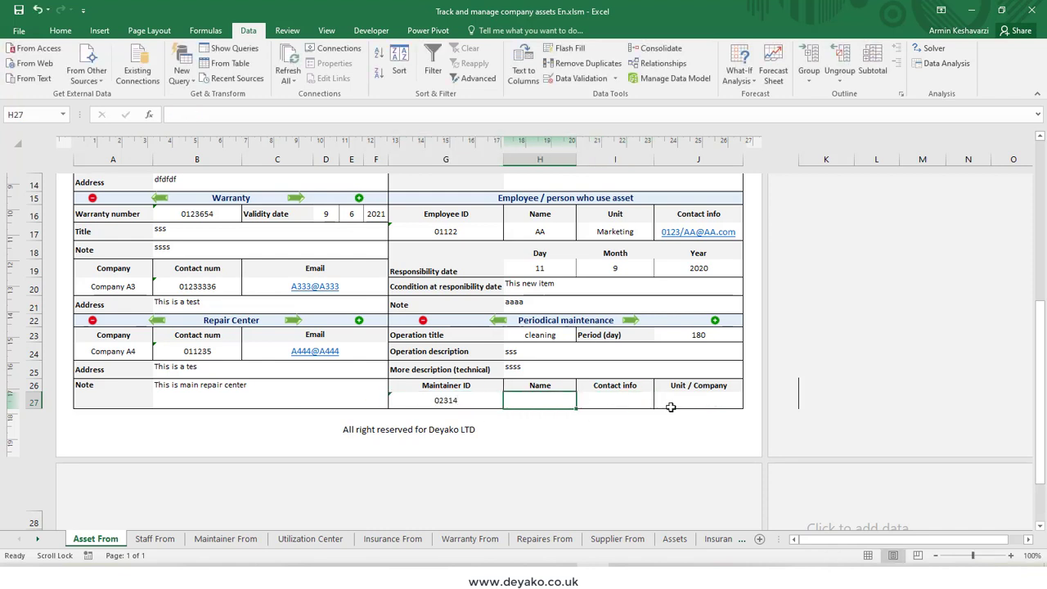
type("aaaa")
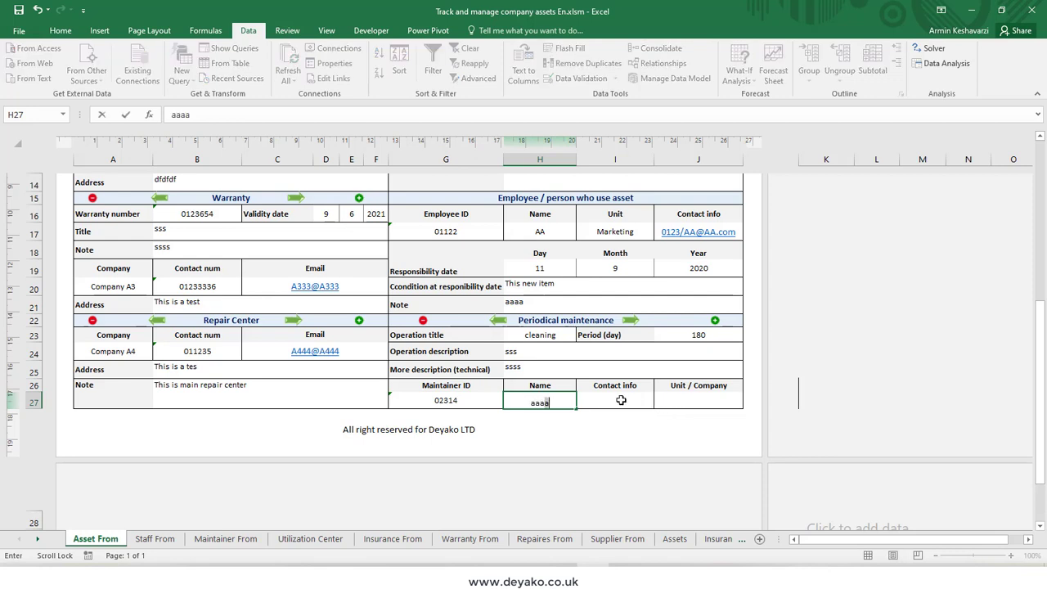
left_click(621, 400)
type("aaa")
left_click(679, 398)
type("aa")
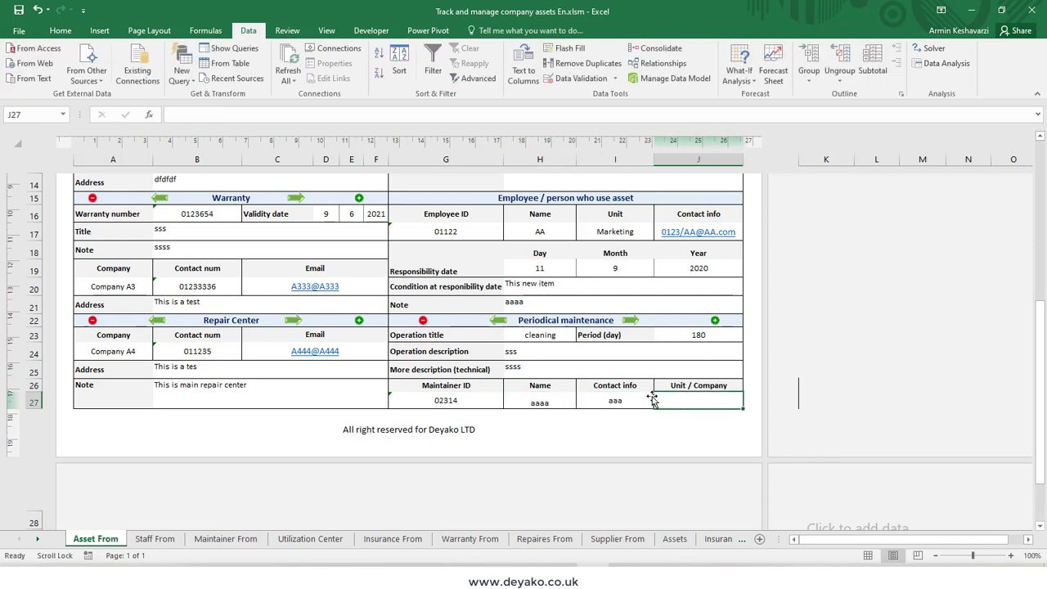
left_click(609, 353)
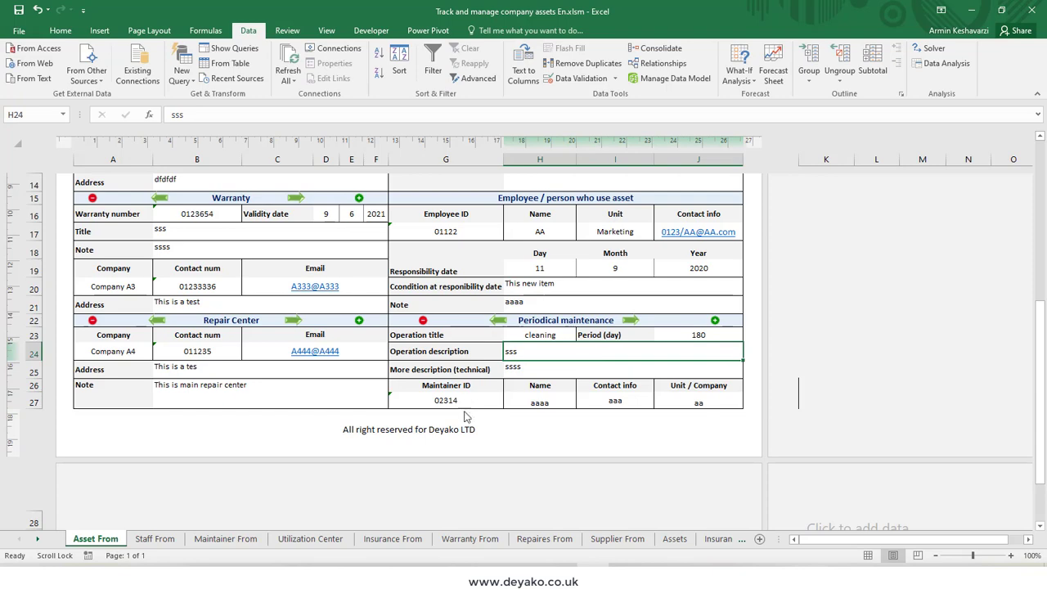
Step: Submit the completed asset form to save the new asset's record and dismiss the message
scroll(464, 413, "up", 2)
scroll(462, 424, "down", 1)
scroll(462, 424, "up", 4)
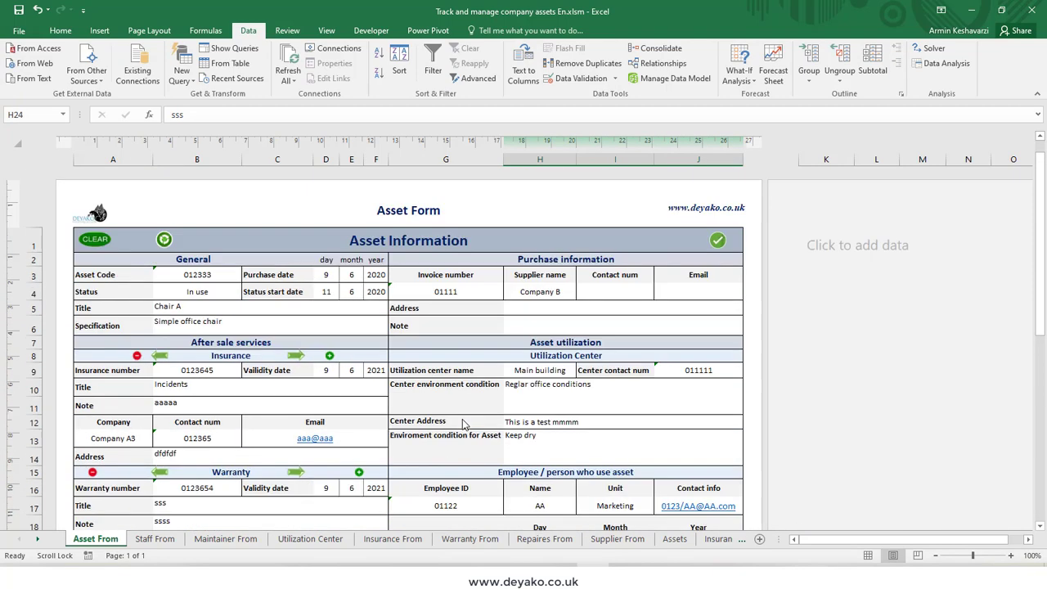
left_click(717, 242)
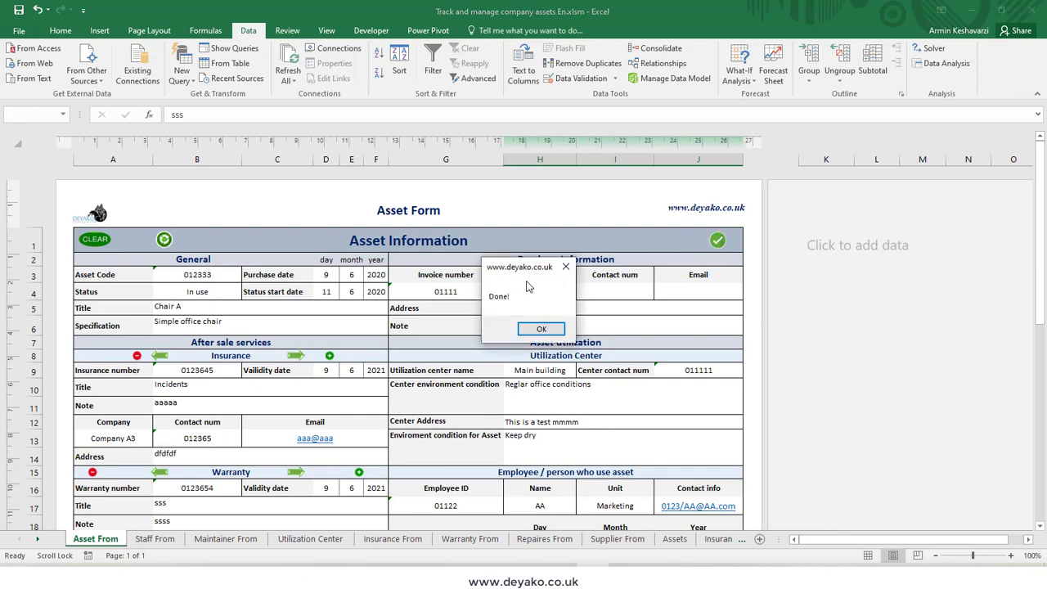
left_click(539, 329)
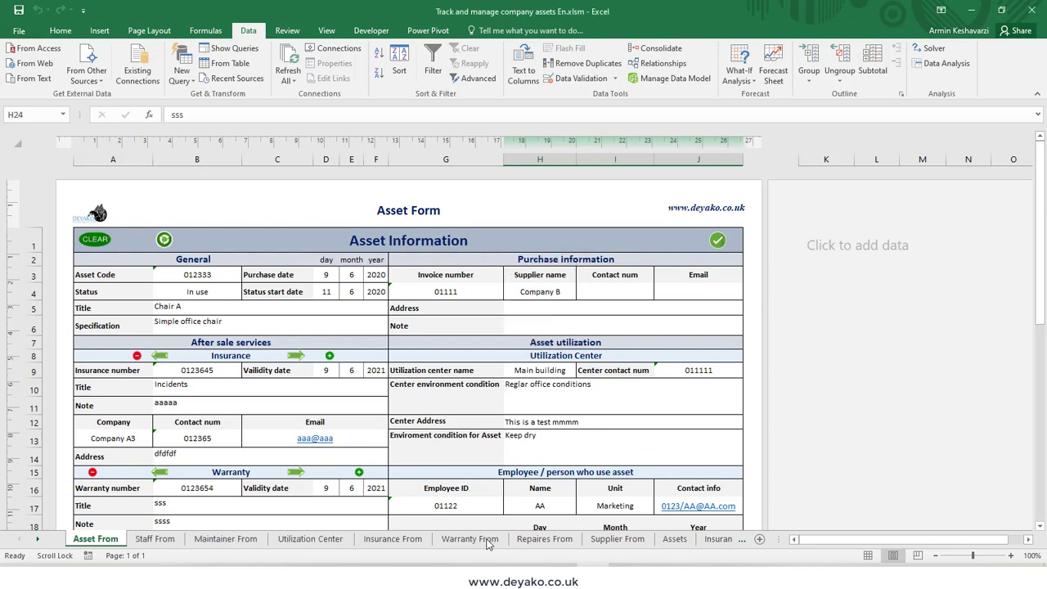
Step: Check the new asset's row on the Assets, Insurances and Warranties sheets
left_click(674, 539)
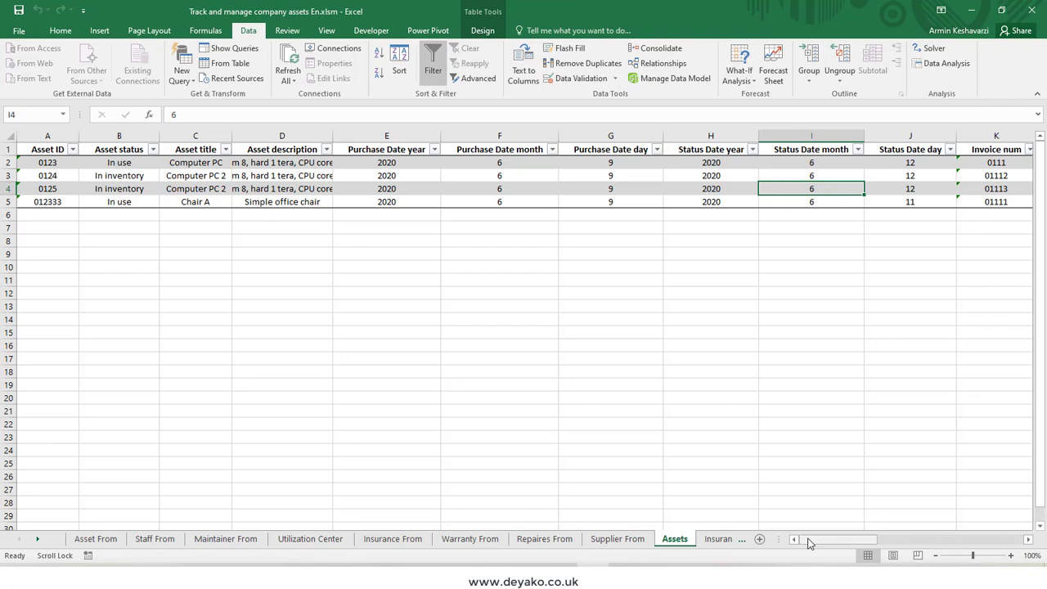
left_click(8, 201)
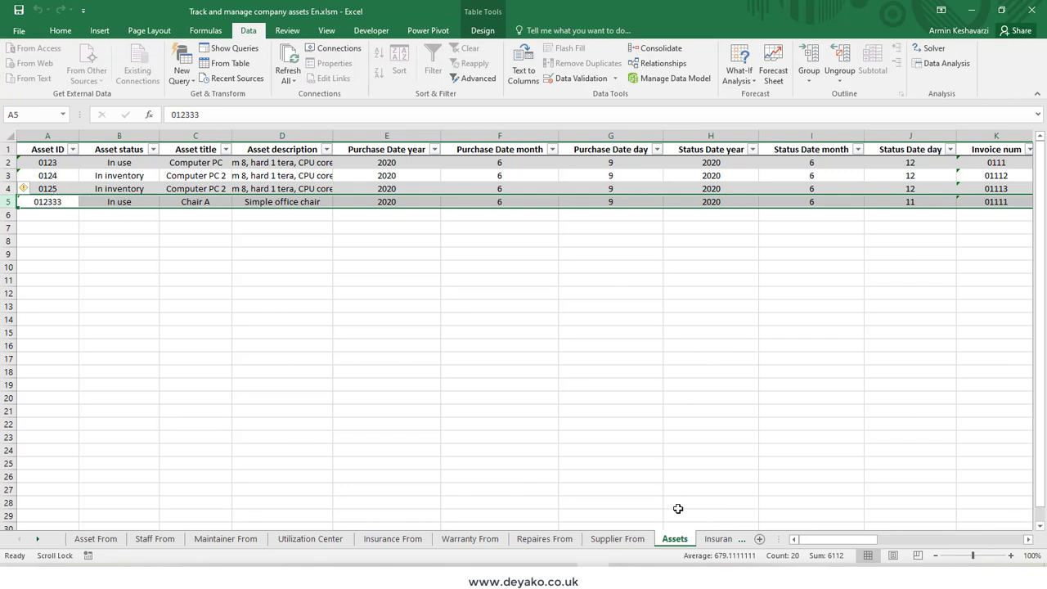
left_click(718, 538)
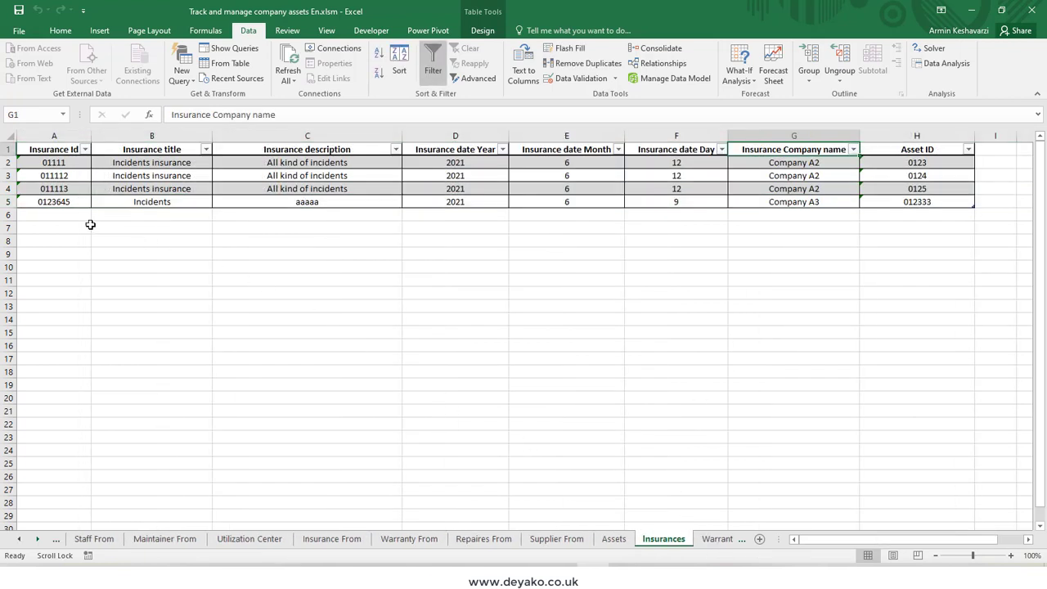
left_click(9, 201)
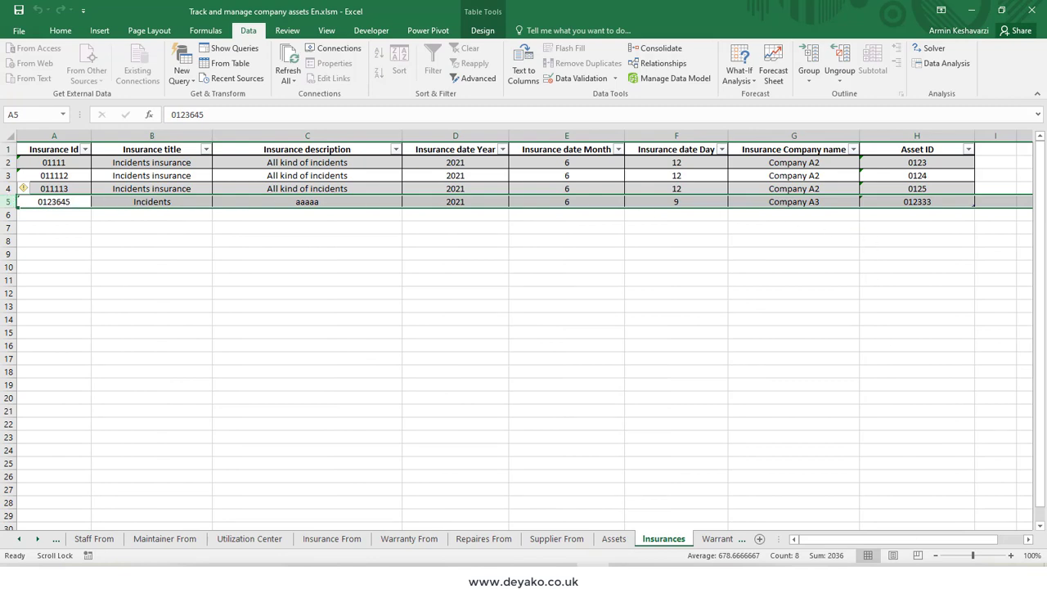
left_click(720, 538)
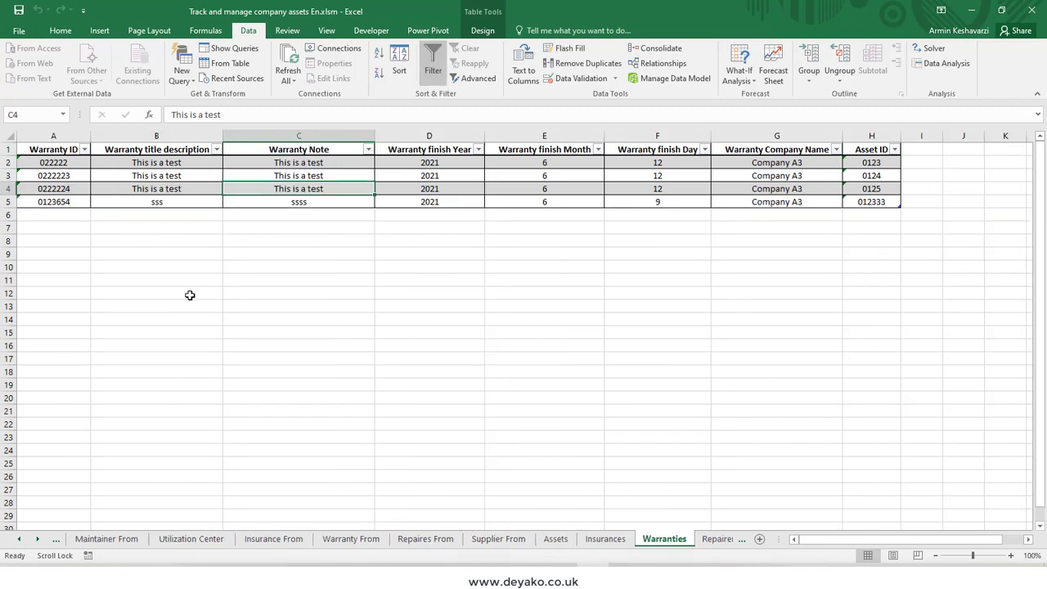
left_click(9, 201)
Step: Examine the repair company names and their asset IDs on the Repairers sheet
left_click(717, 538)
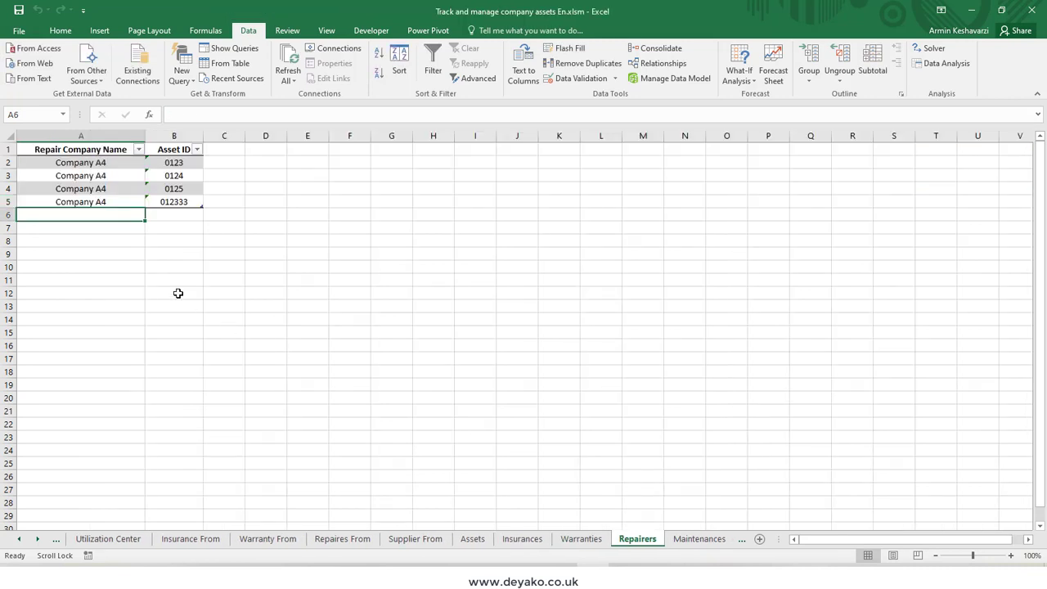
left_click(24, 191)
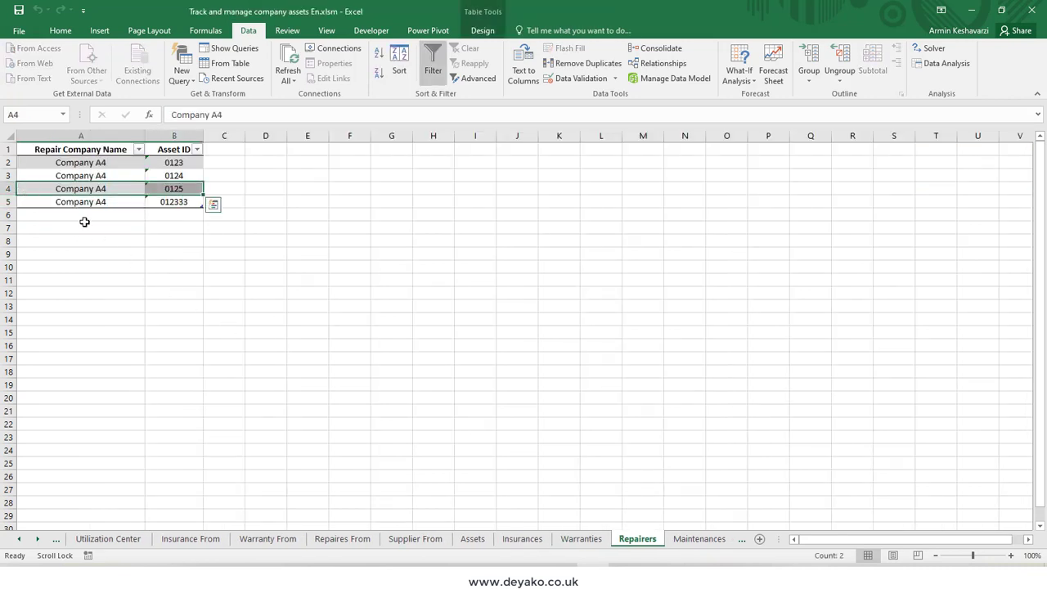
left_click_drag(93, 165, 98, 196)
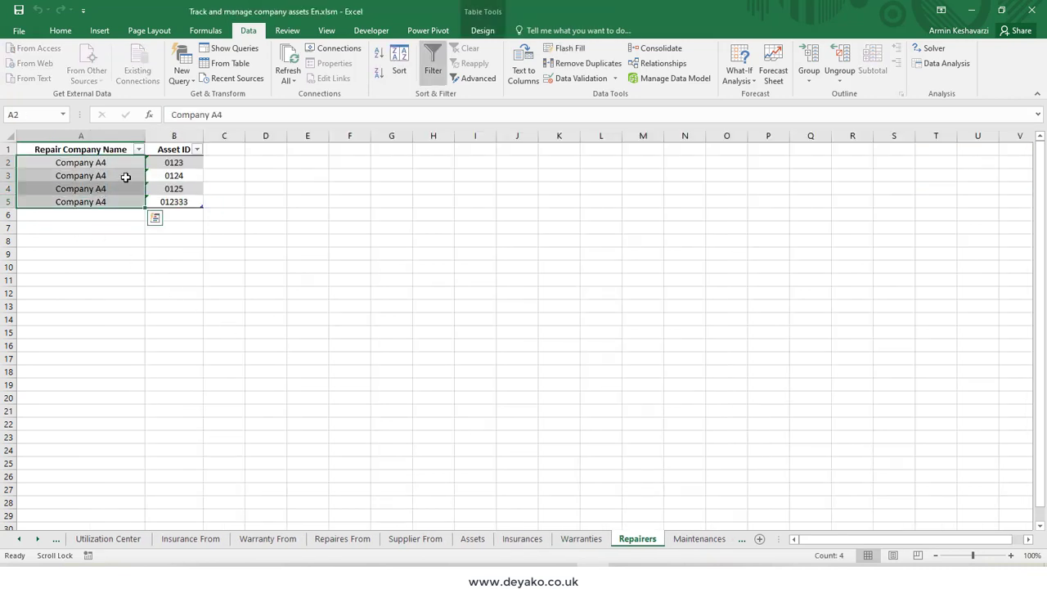
left_click_drag(175, 162, 181, 205)
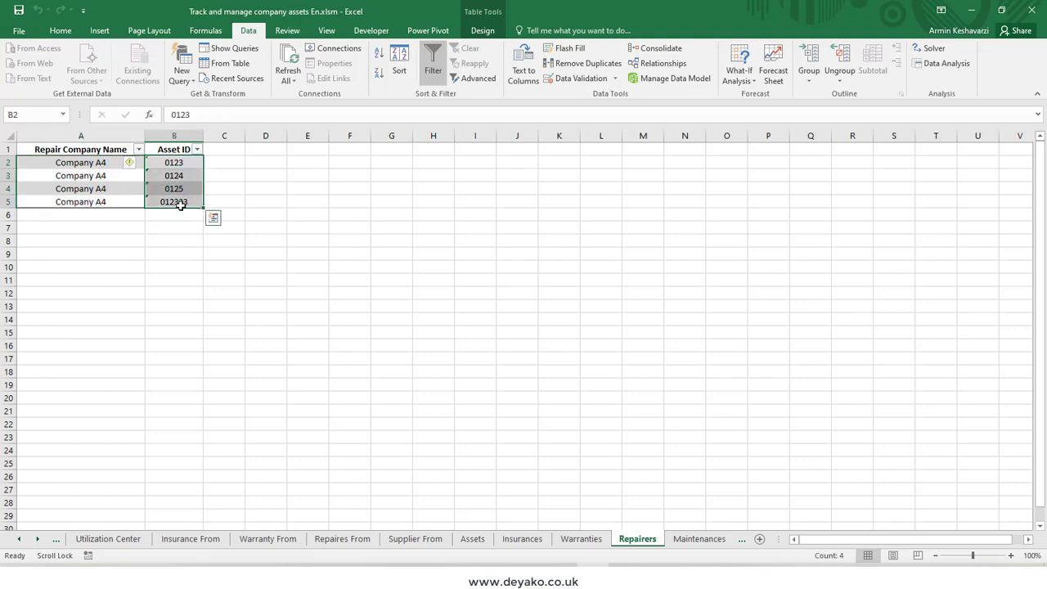
Step: Check the new asset's row on the Maintenances sheet and view the Setting sheet
left_click(693, 539)
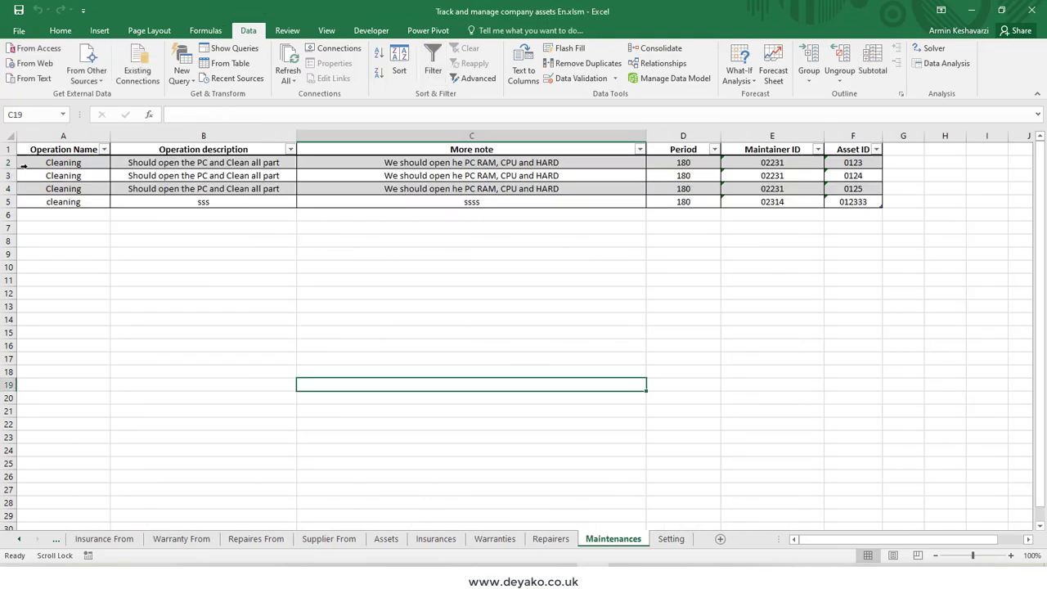
left_click(17, 203)
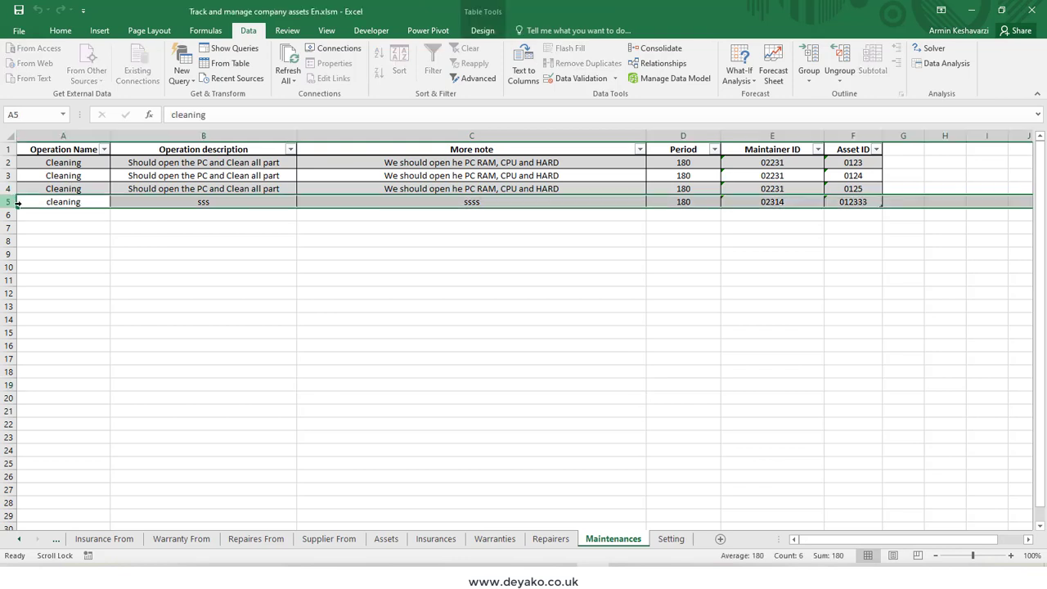
left_click(671, 538)
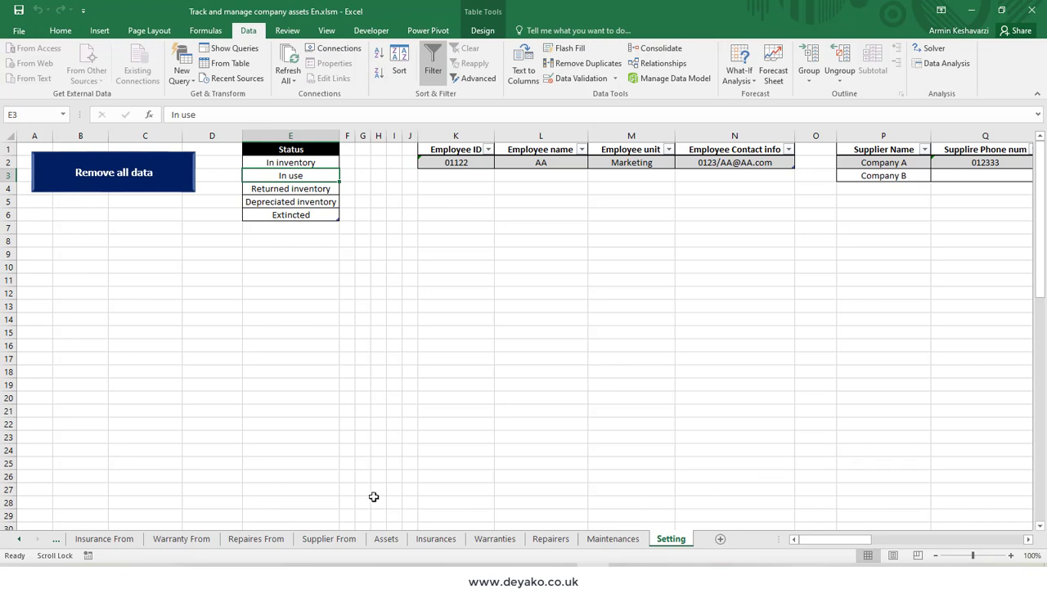
Step: Return to the Asset From sheet with the new asset's form
left_click(57, 541)
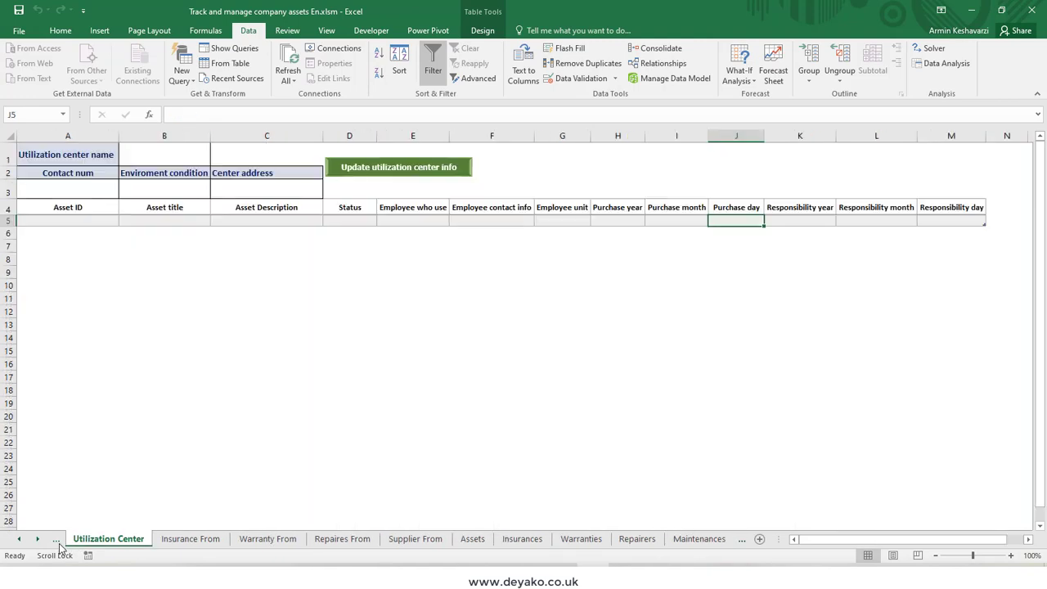
left_click(58, 540)
left_click(57, 541)
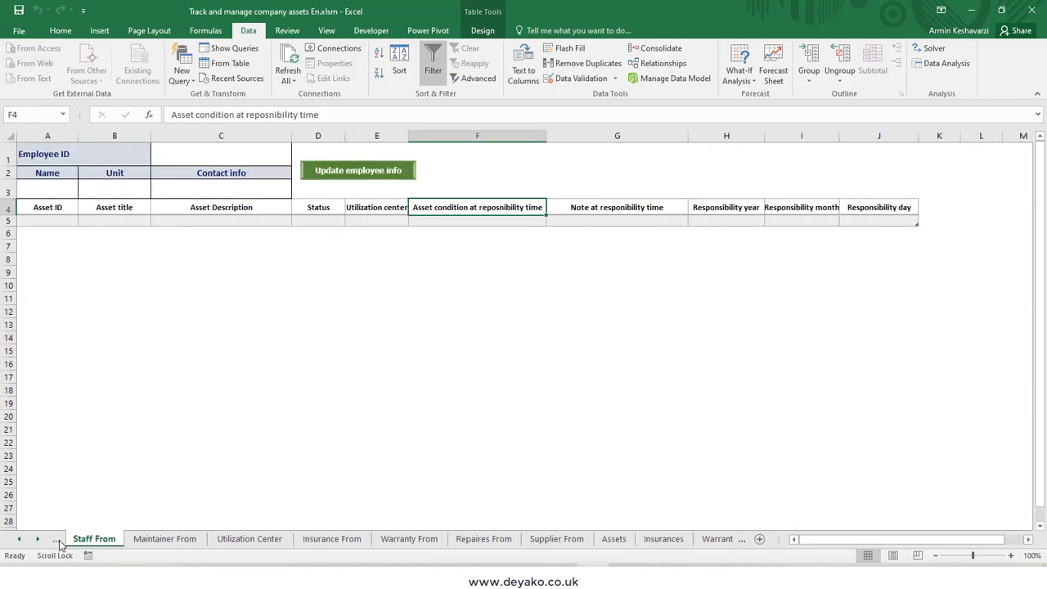
left_click(57, 540)
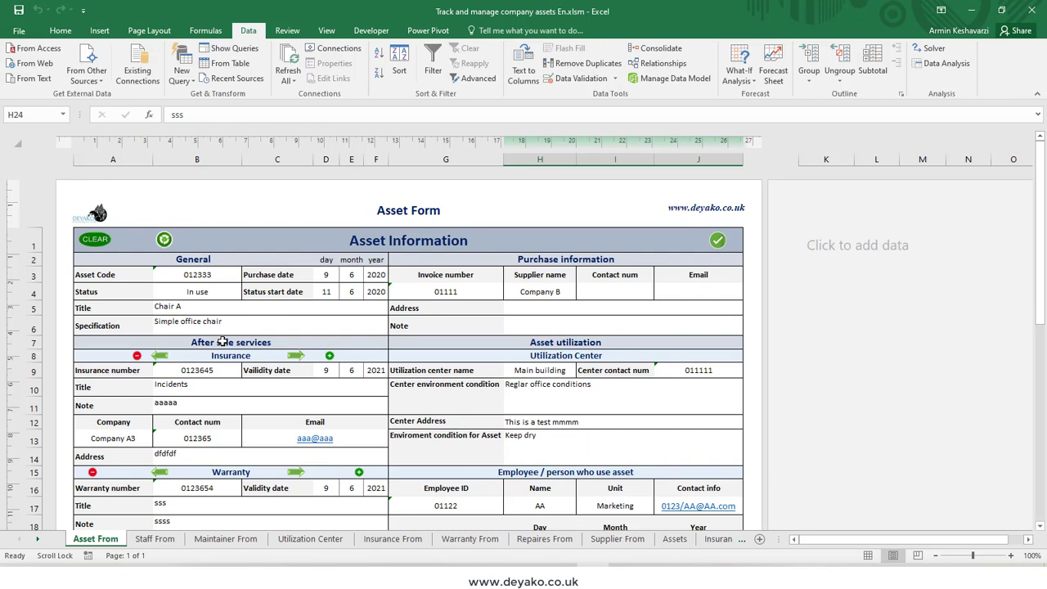
Step: Load the record of asset code 0123 into the asset form
left_click(163, 239)
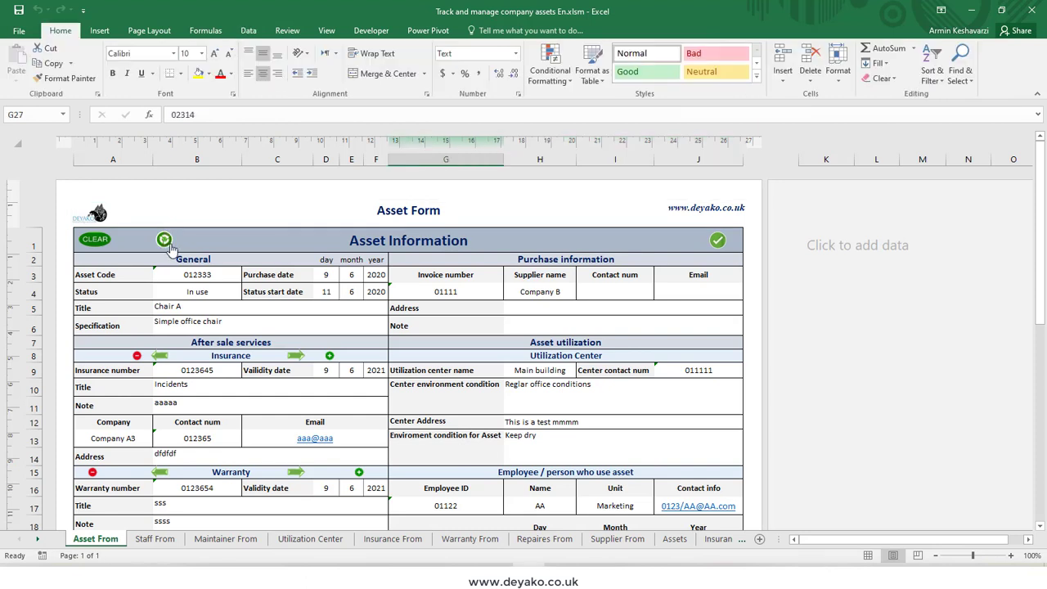
left_click(197, 278)
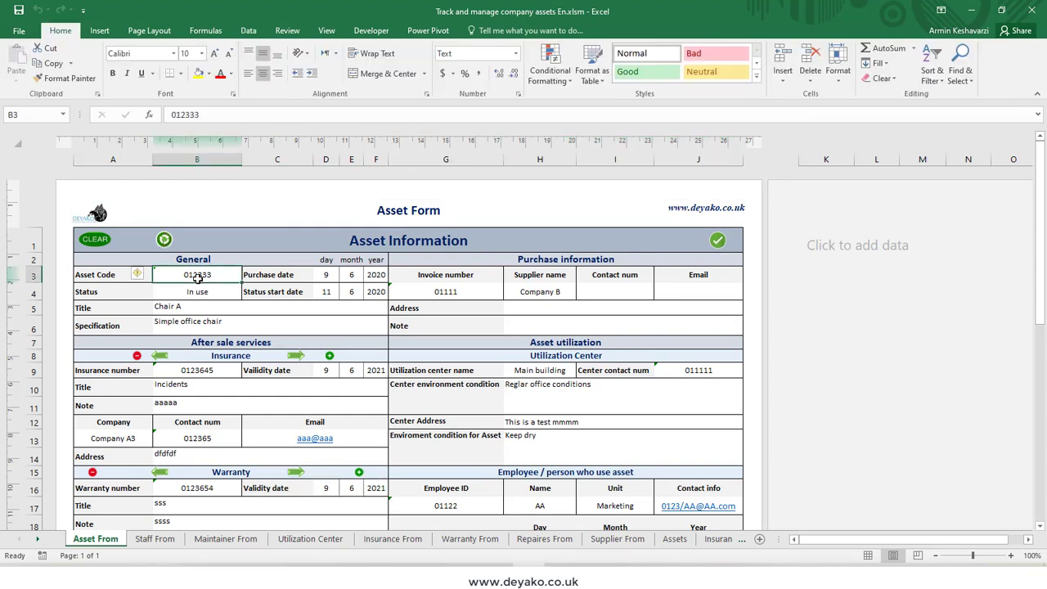
type("01")
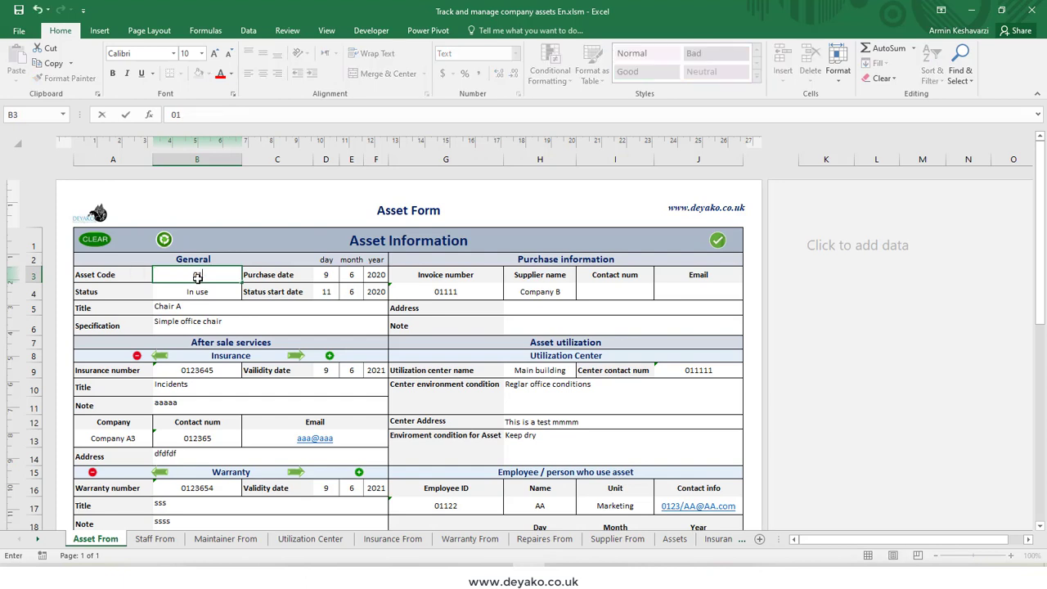
type("23")
key("Return")
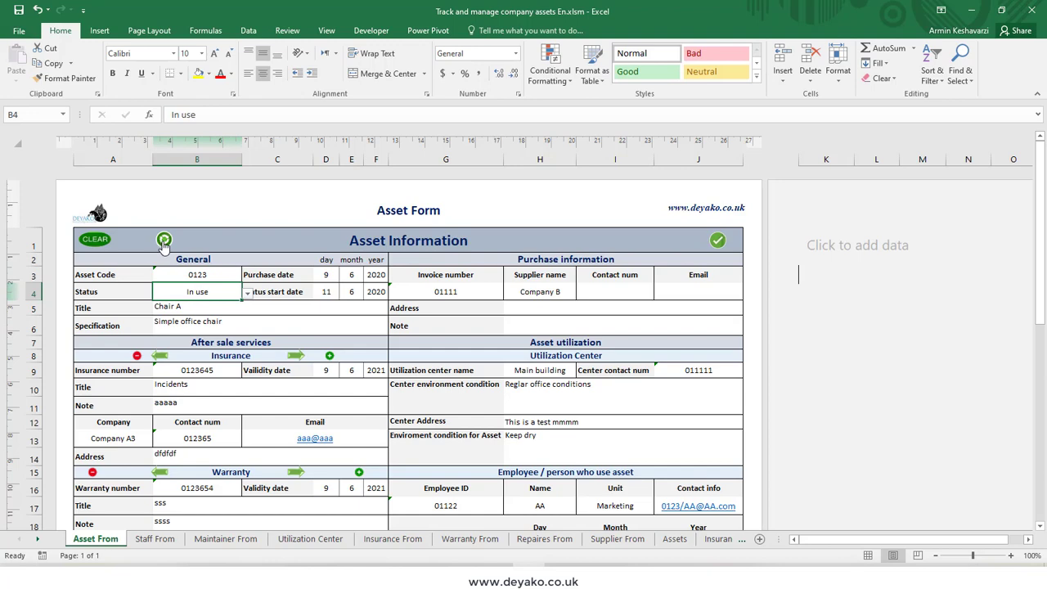
left_click(164, 241)
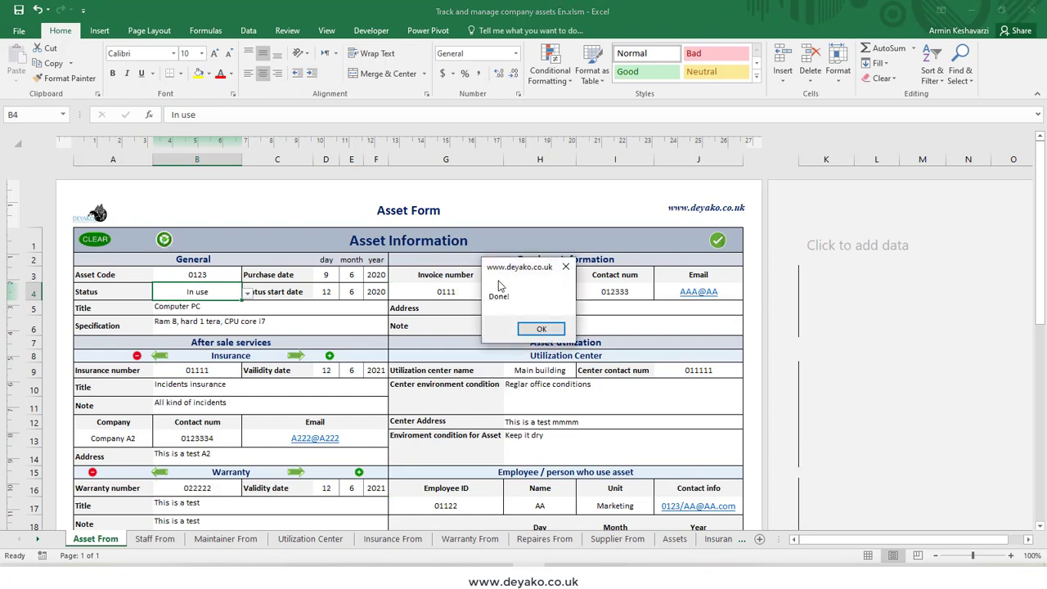
left_click(540, 328)
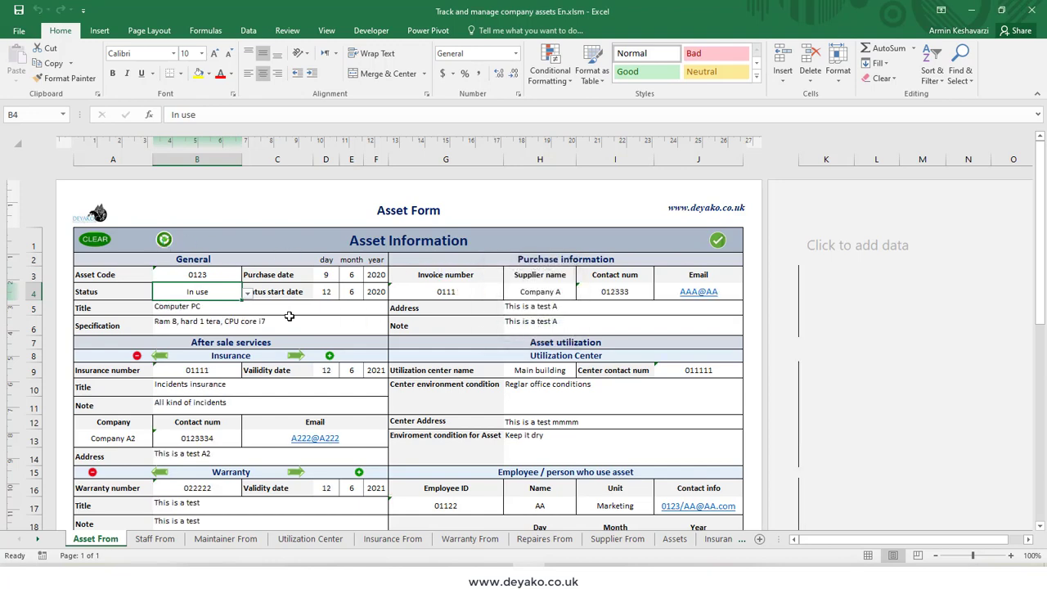
Step: Change the title of asset 0123 to "Computer PC aaaaaaa" and save the asset record
scroll(288, 323, "down", 3)
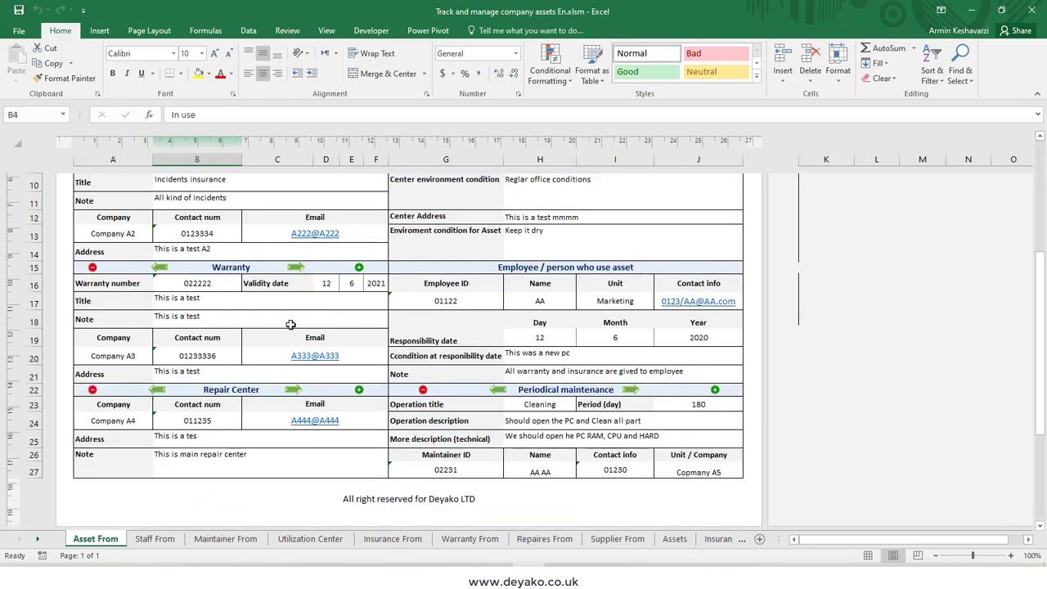
scroll(291, 324, "up", 3)
scroll(290, 324, "up", 1)
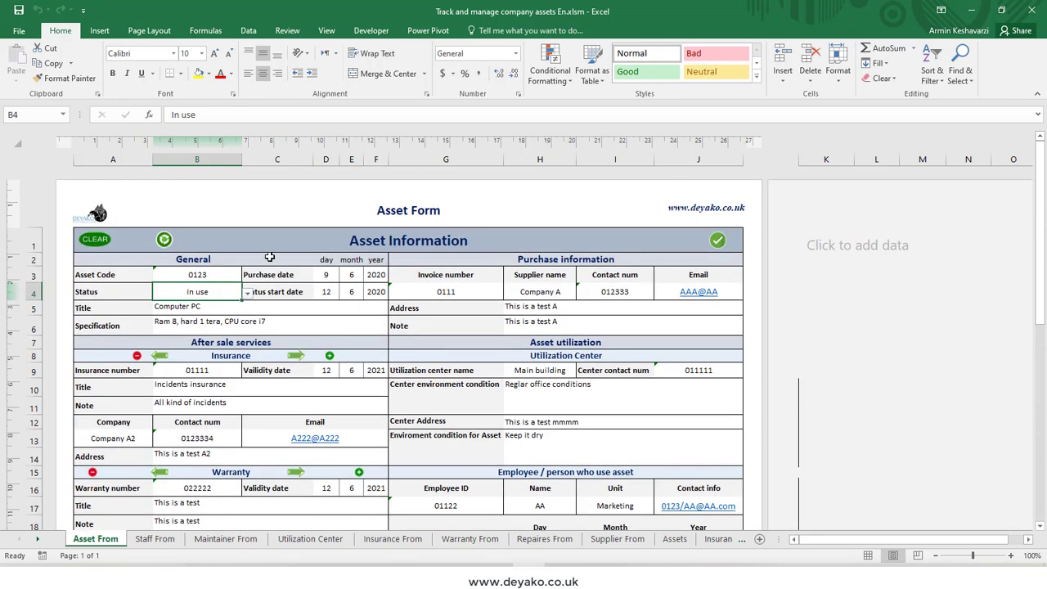
left_click(209, 278)
scroll(268, 316, "down", 1)
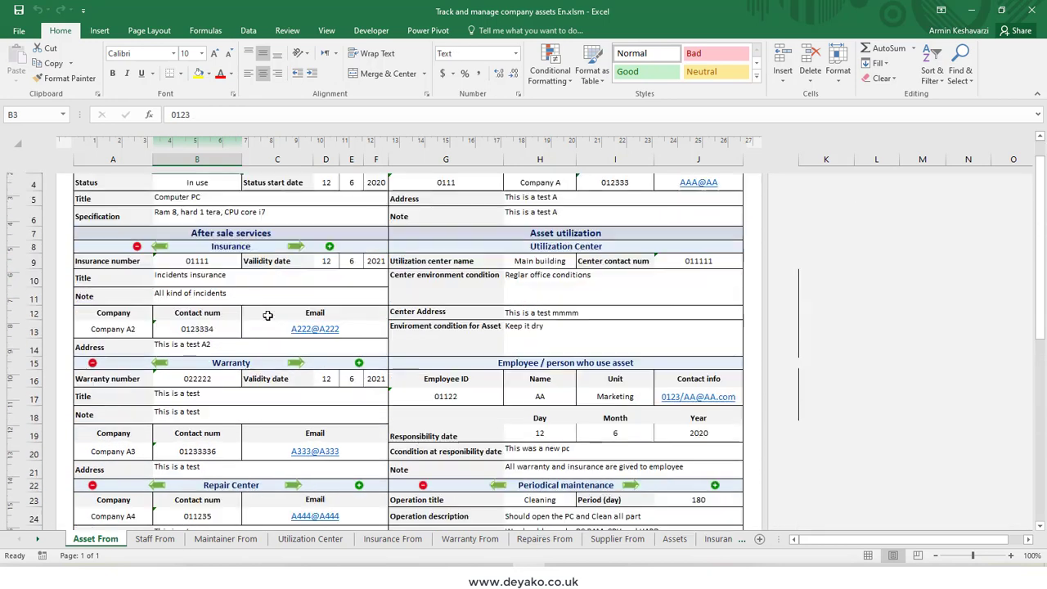
scroll(265, 300, "up", 1)
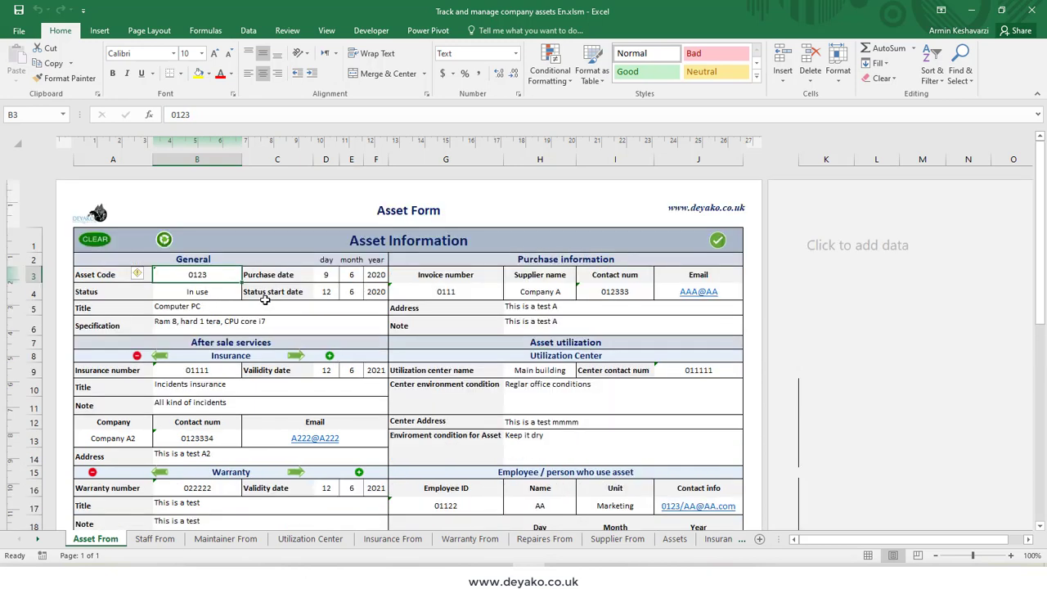
double_click(231, 307)
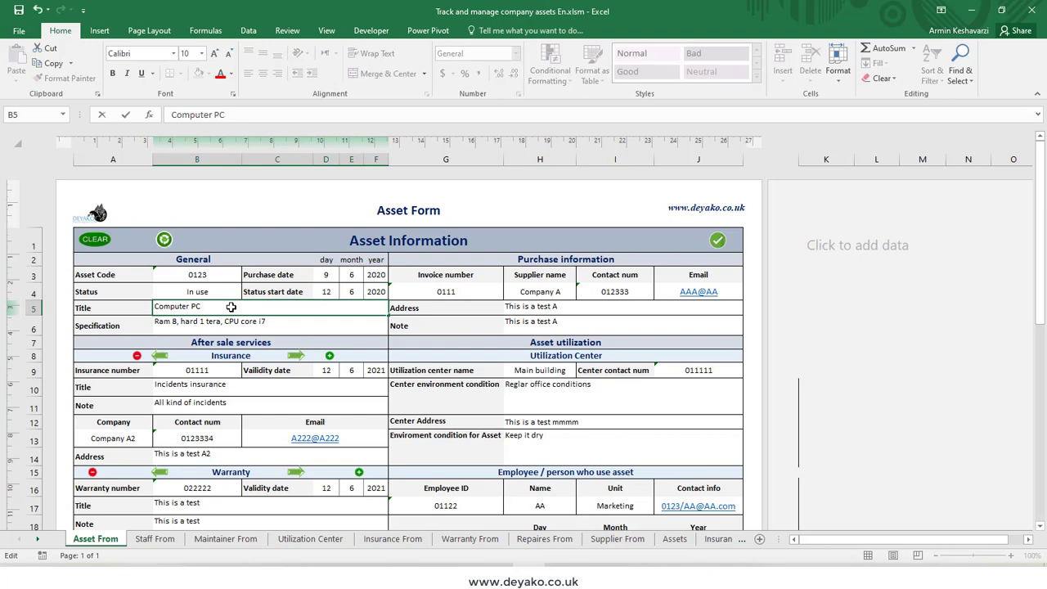
type("aaaaaaa")
left_click(222, 293)
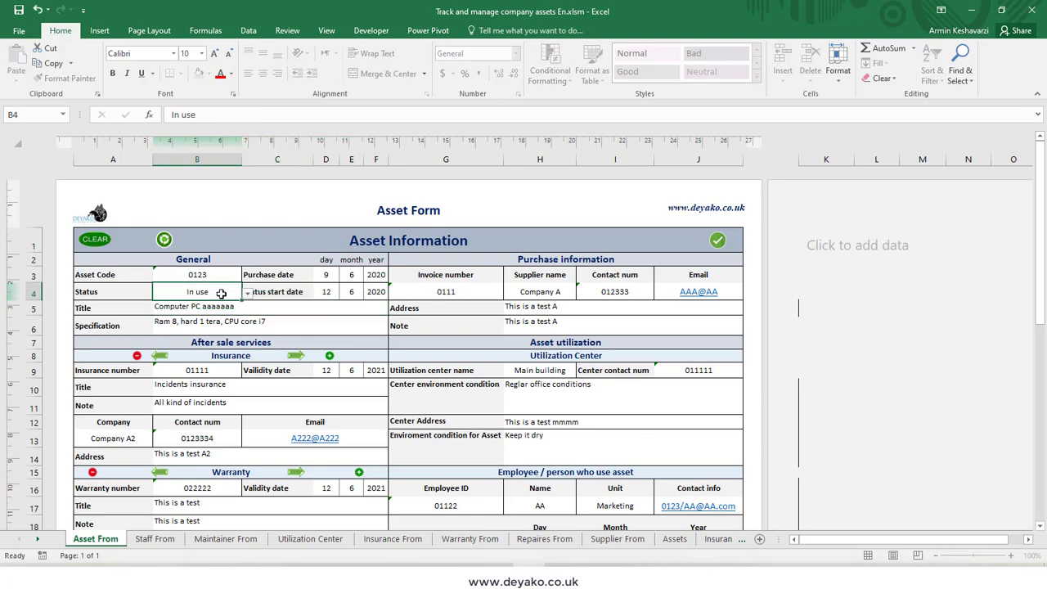
left_click(717, 239)
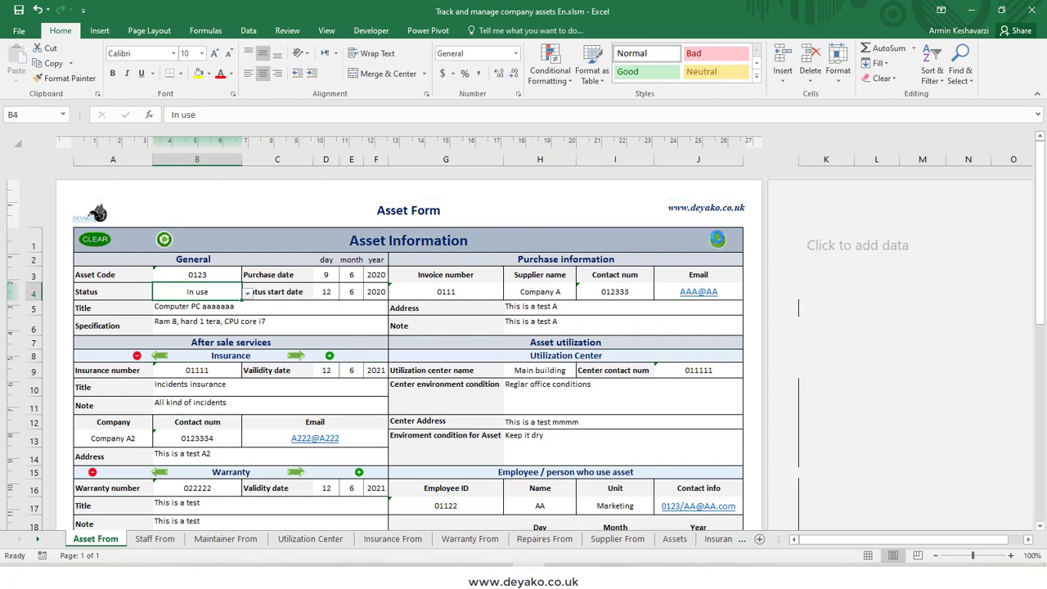
left_click(541, 330)
Step: Load the record of asset code 0124 into the asset form
left_click(209, 276)
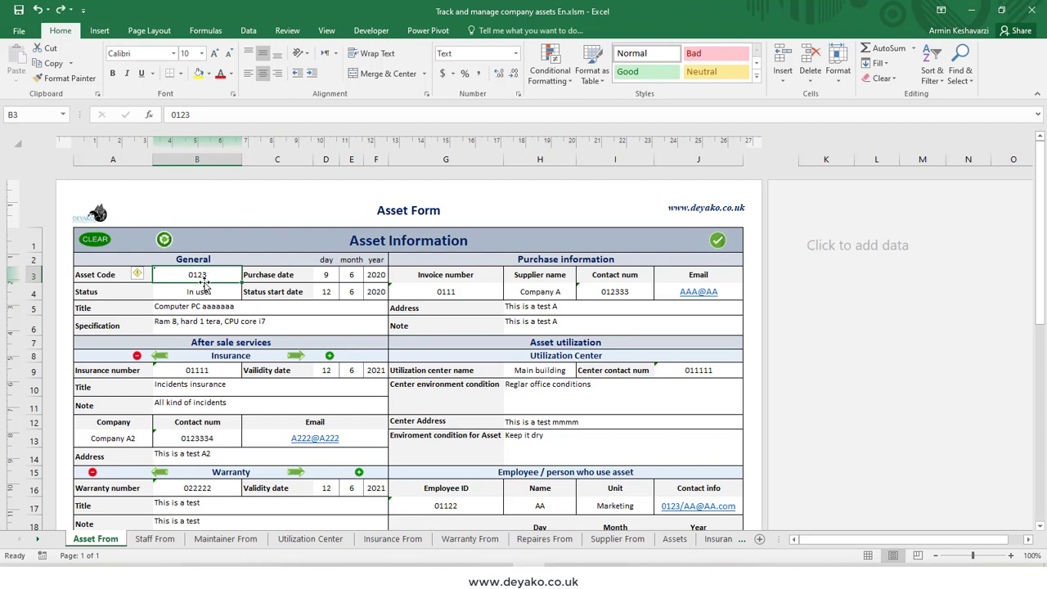
type("0124")
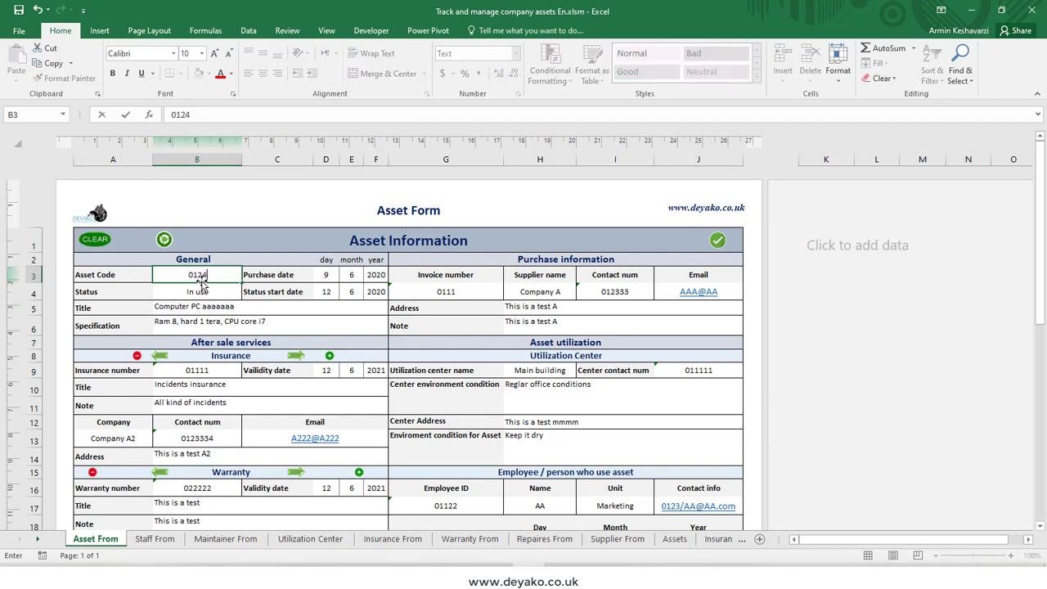
key("Return")
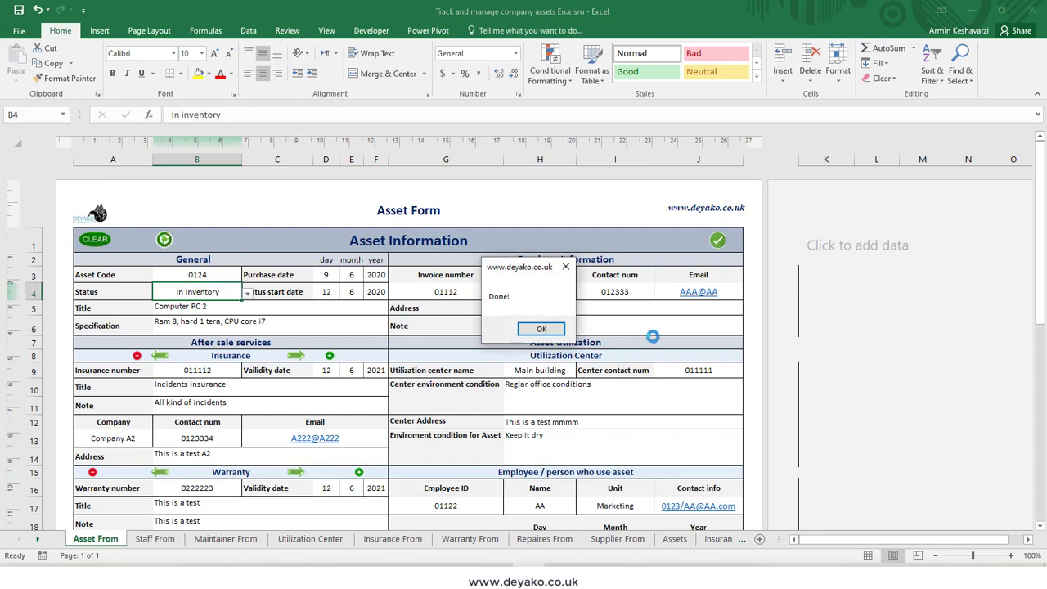
left_click(541, 328)
Step: Reload the record of asset code 0123 and check its title field
left_click(216, 274)
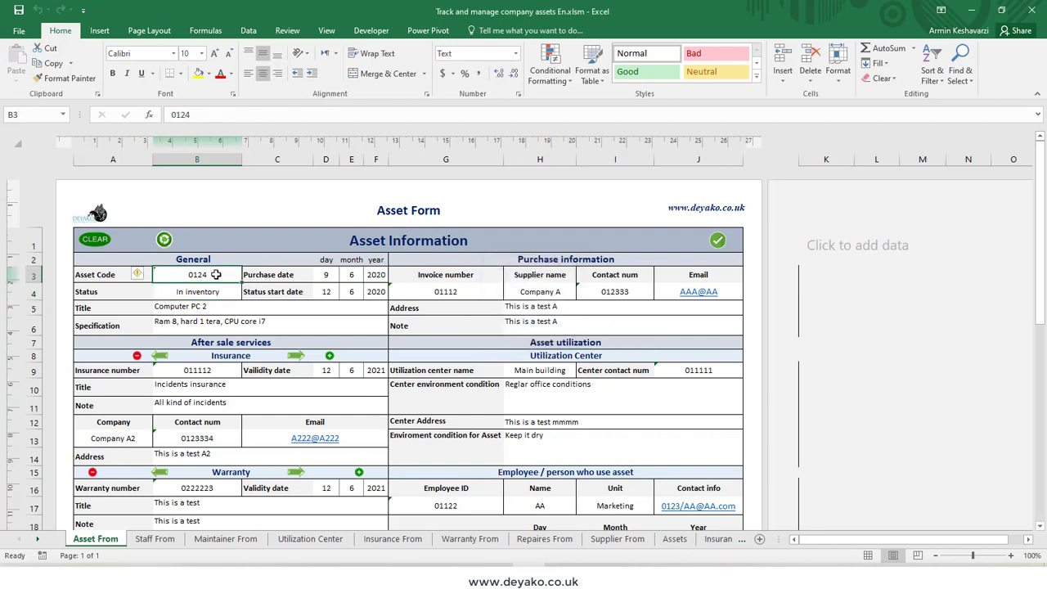
type("01")
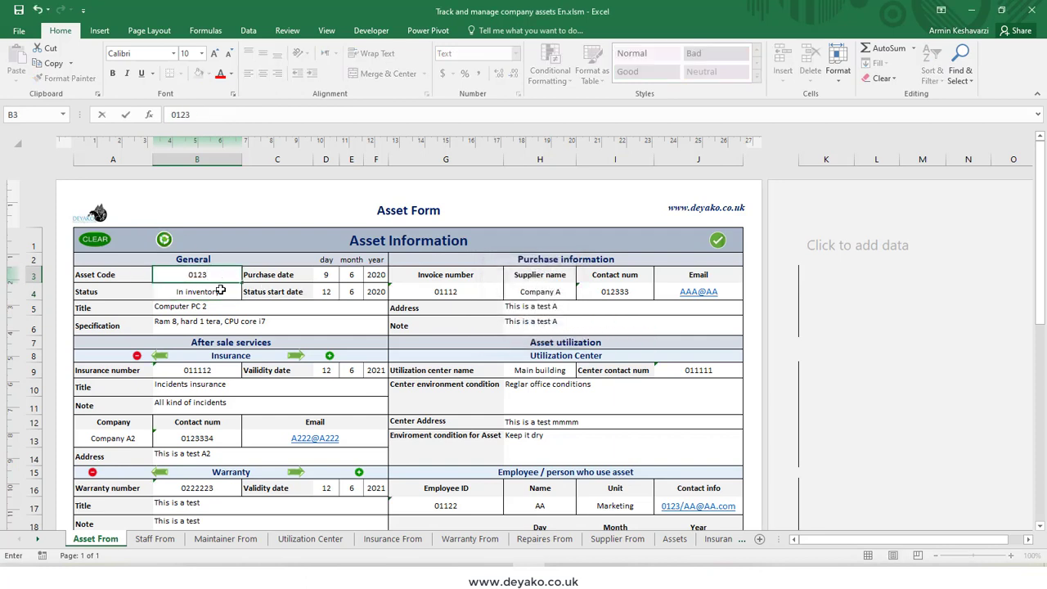
left_click(221, 291)
left_click(163, 241)
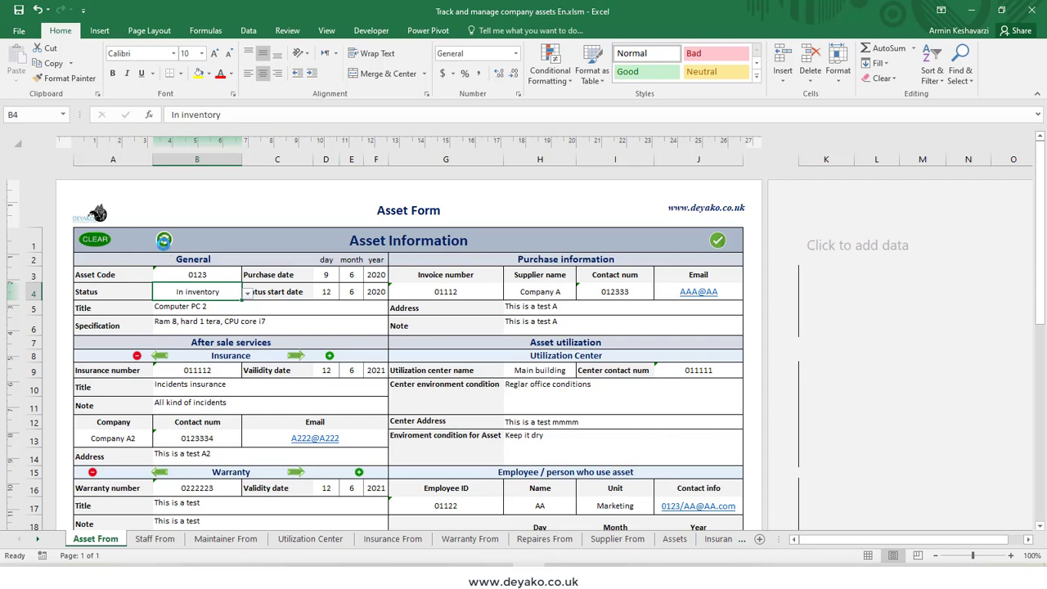
left_click(546, 328)
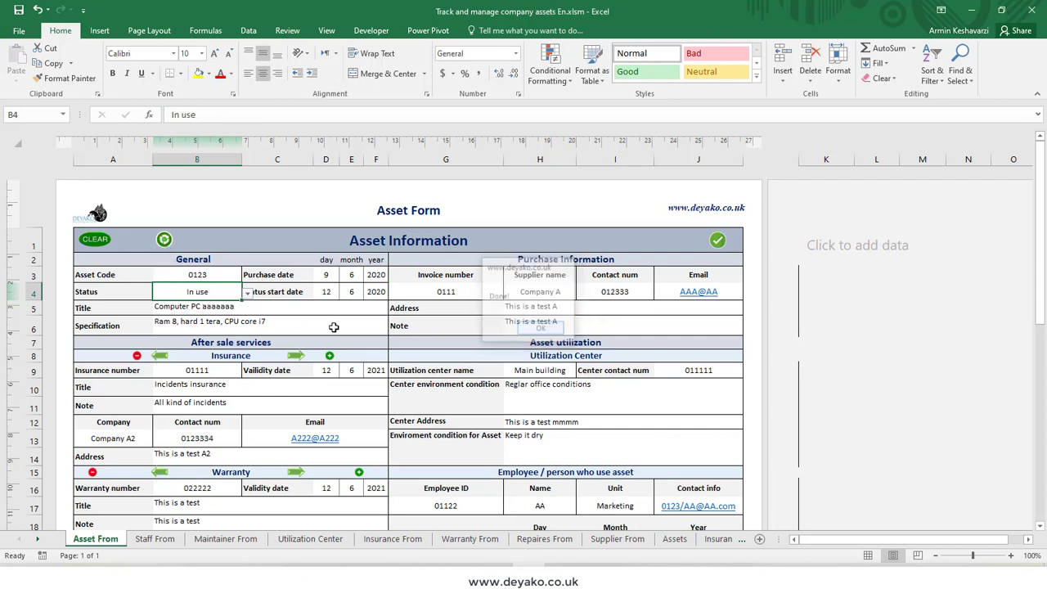
left_click(239, 312)
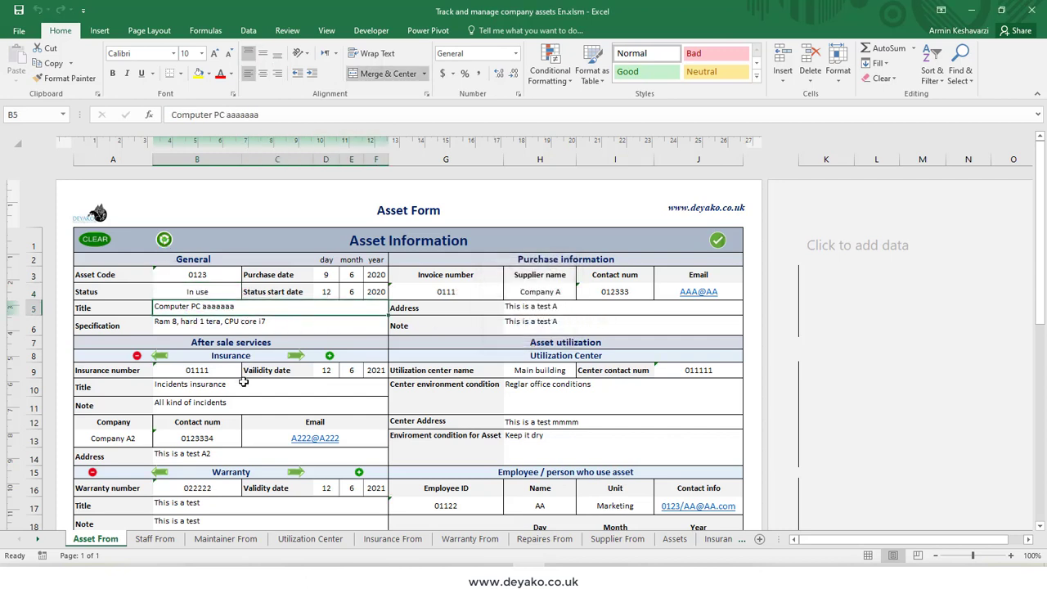
Step: Enter a new insurance number in the Insurance section and set its validity year to 2022
scroll(249, 368, "down", 2)
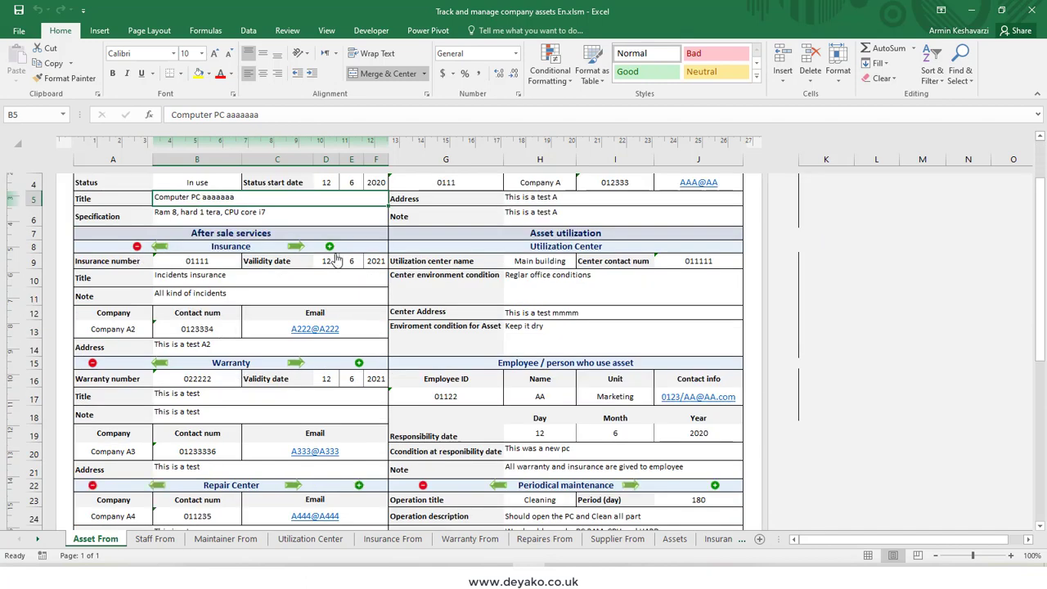
left_click(204, 262)
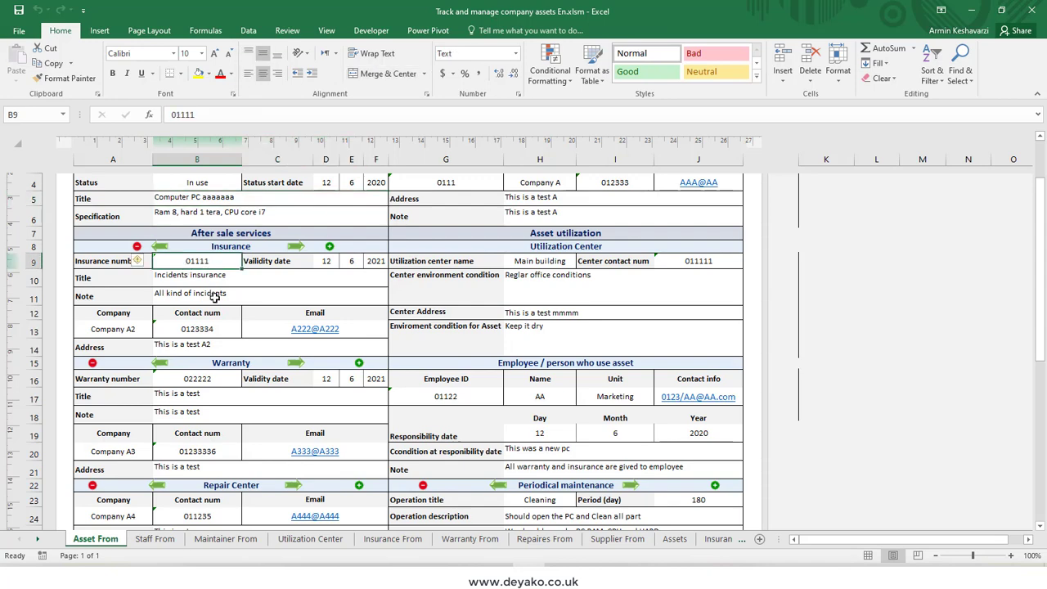
type("022222")
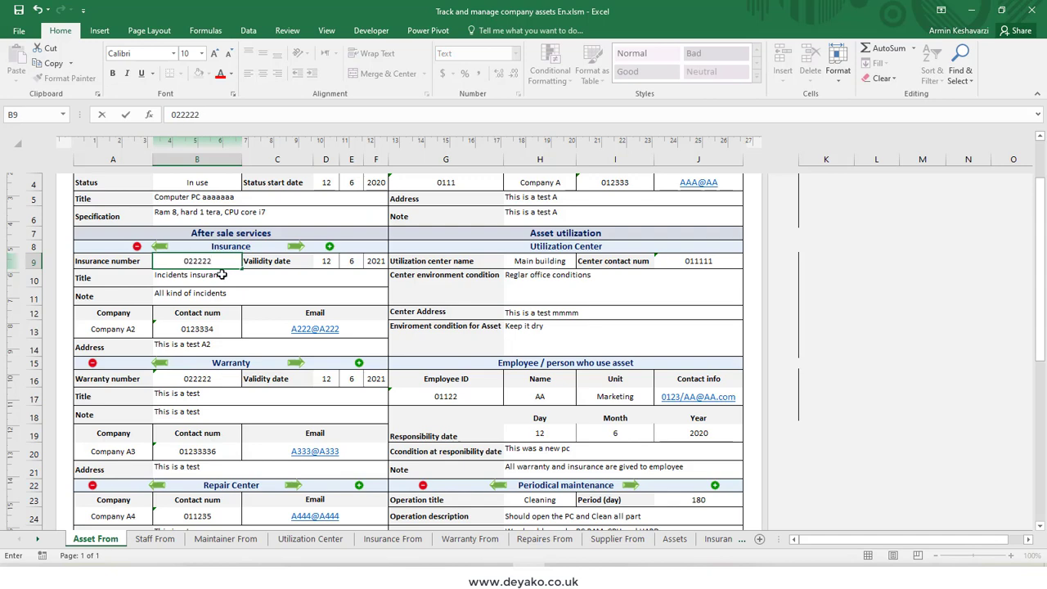
left_click(221, 275)
left_click(332, 262)
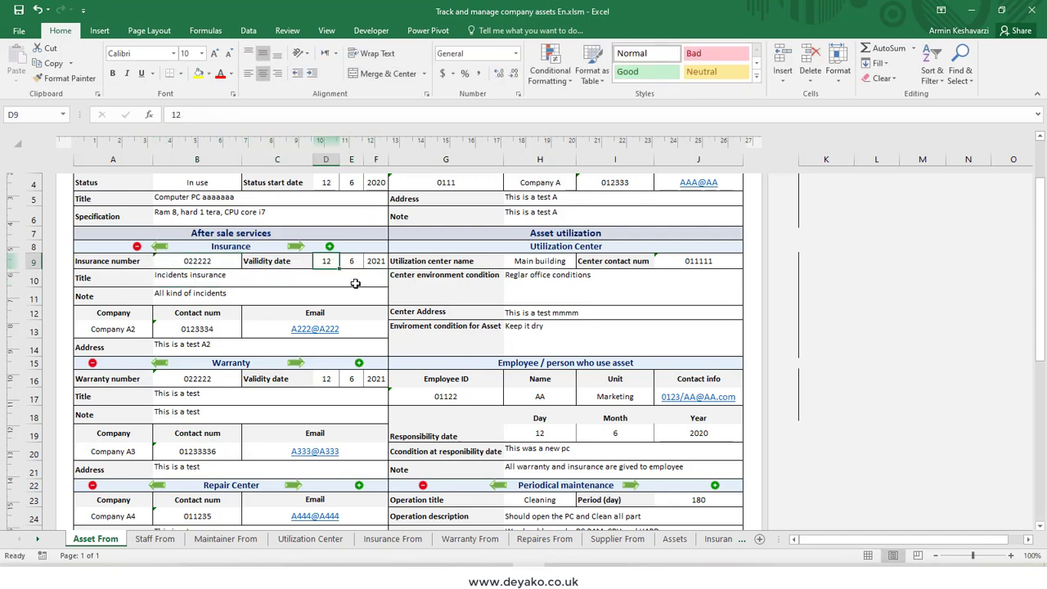
left_click(371, 262)
type("20")
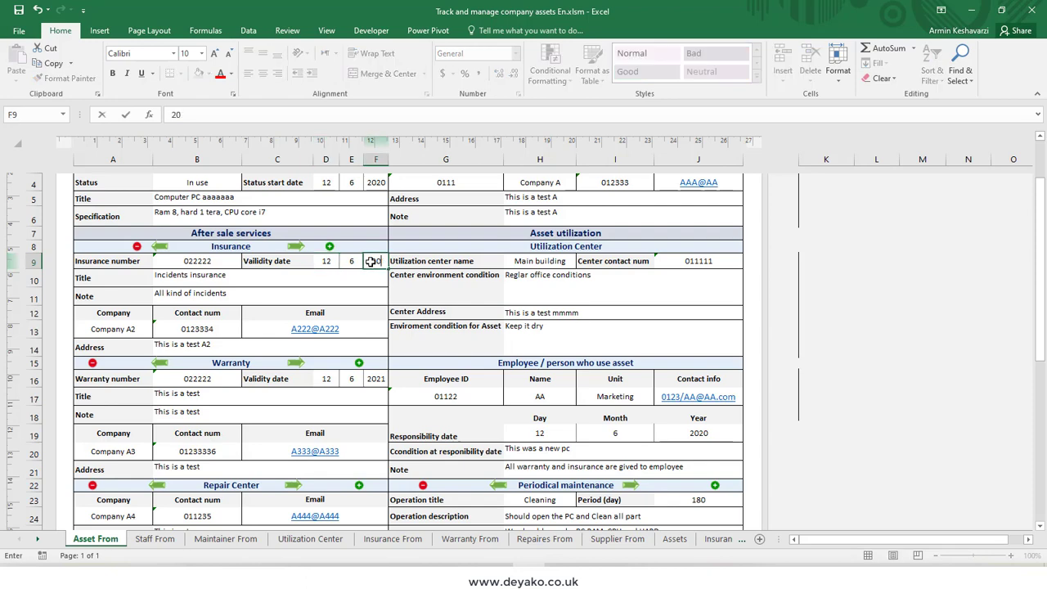
type("22")
Step: Change the insurance title to "Incidents insurance 2" and its note to "All kind of incidents 2"
left_click(204, 281)
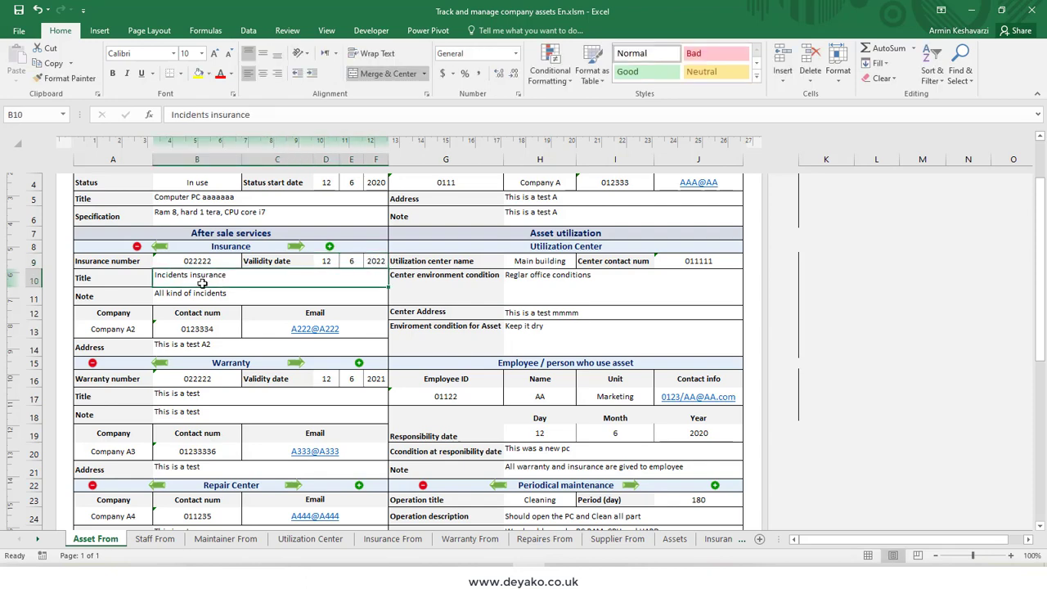
double_click(242, 275)
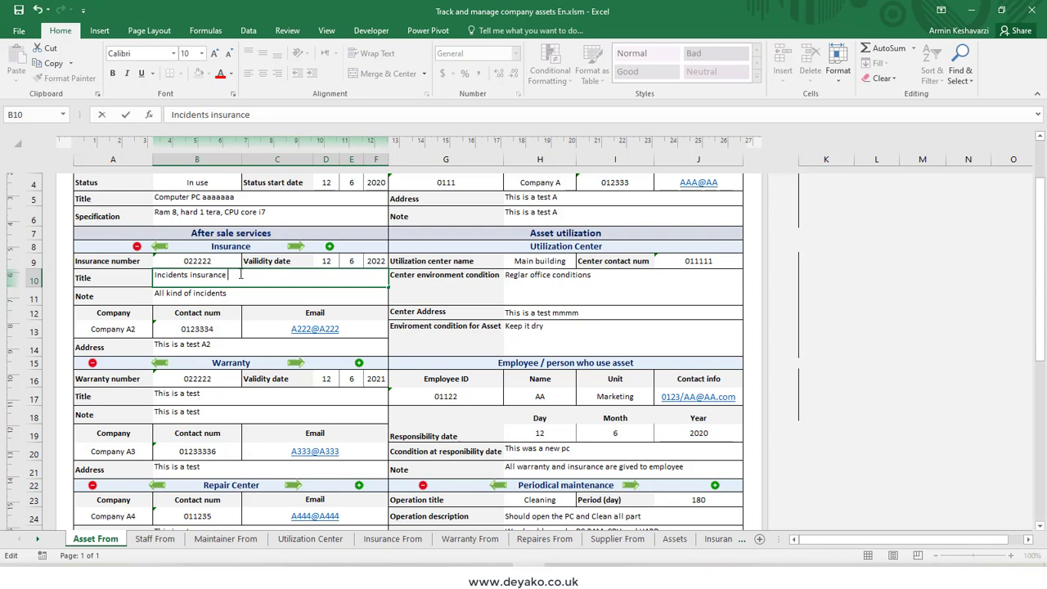
double_click(240, 296)
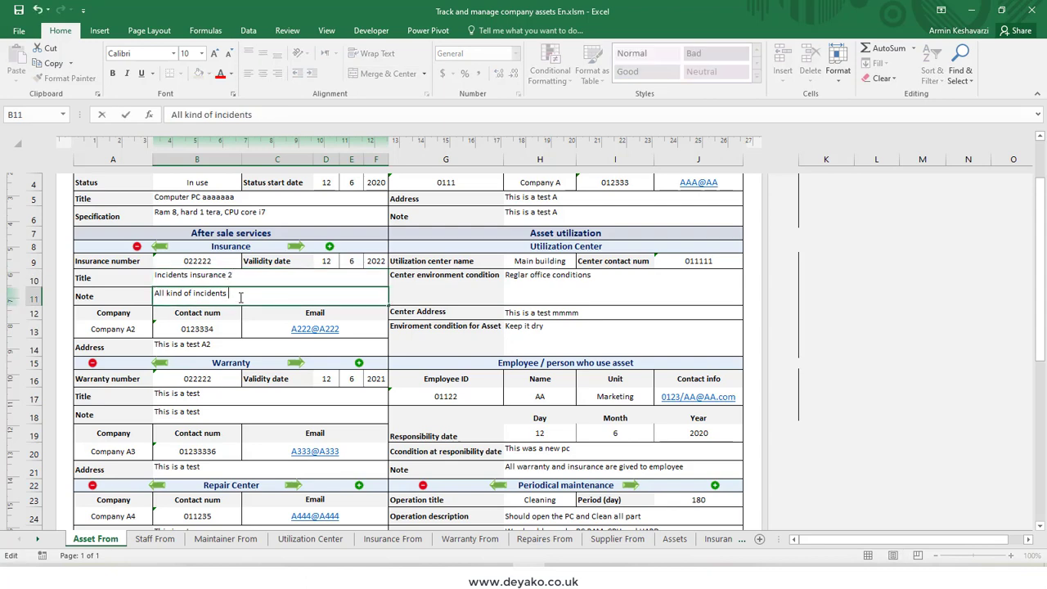
left_click(237, 280)
Step: Change the insurance company to Company A4
left_click(147, 330)
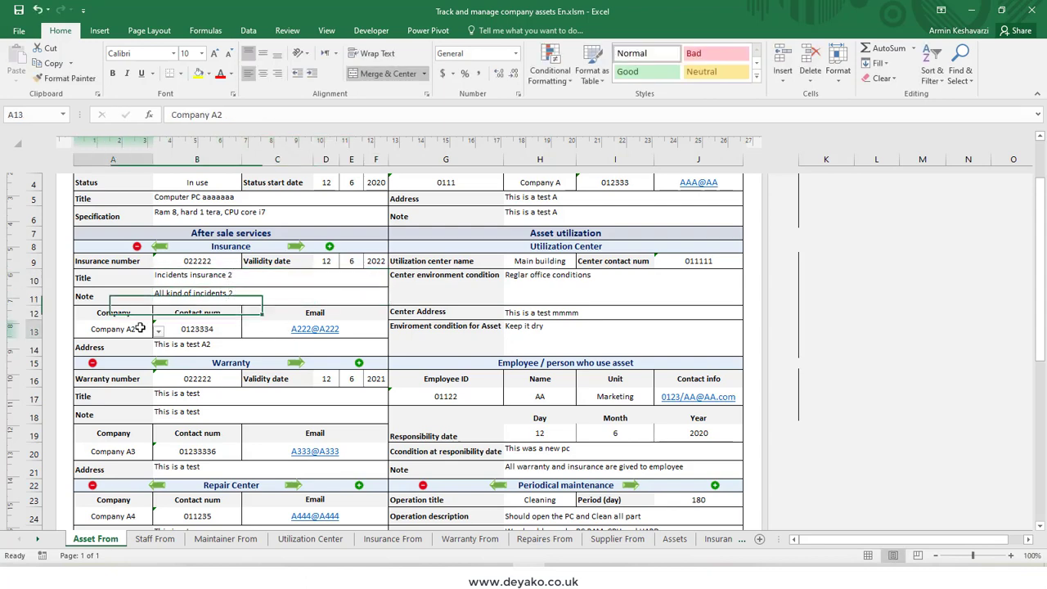
left_click(158, 331)
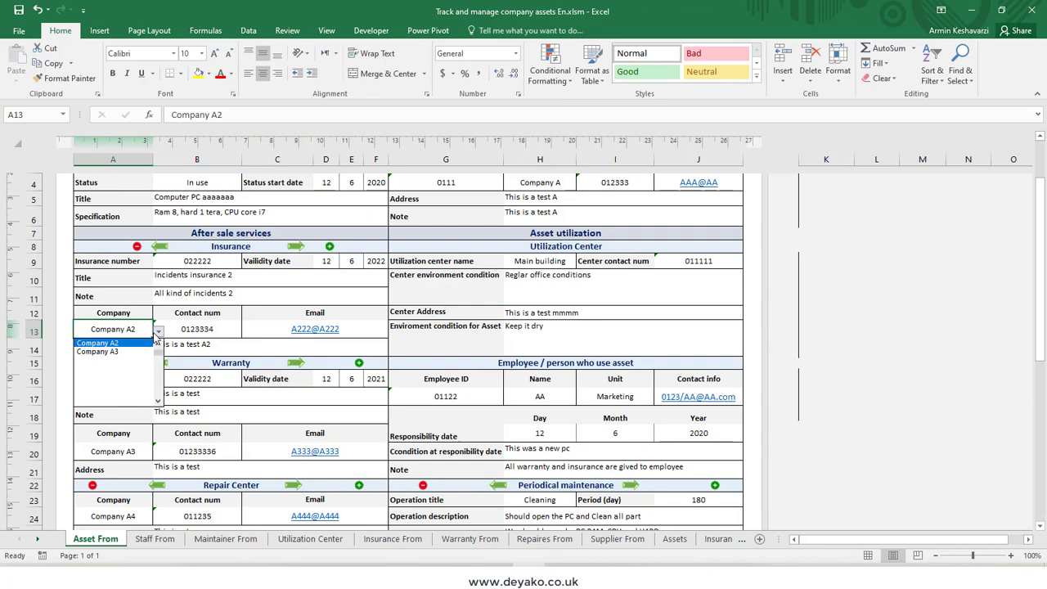
left_click(156, 332)
double_click(139, 327)
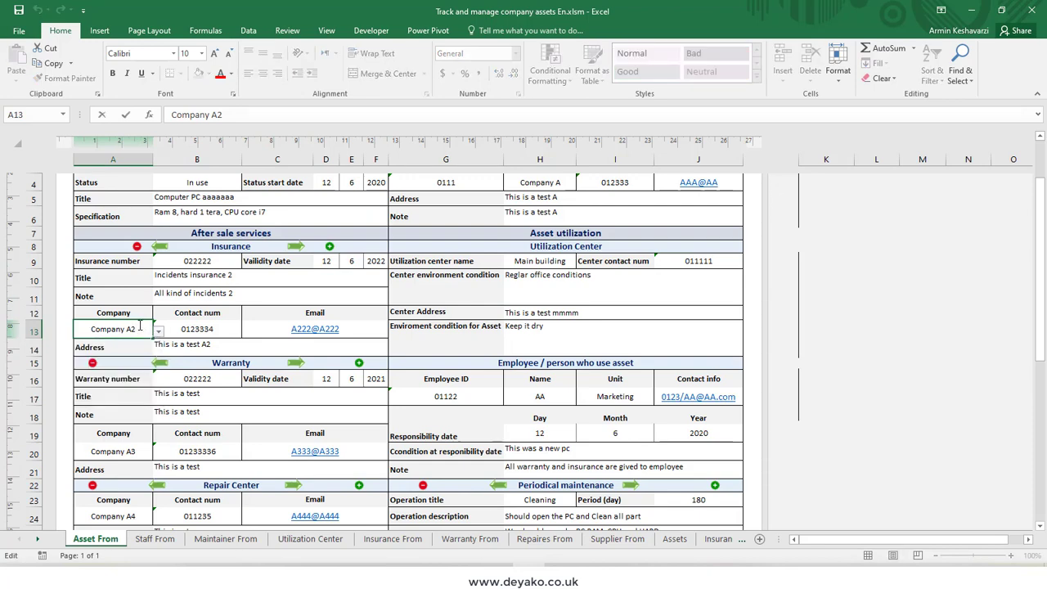
key("BackSpace")
type("4")
Step: Fill in the insurance company's contact number, e-mail and address
left_click(195, 333)
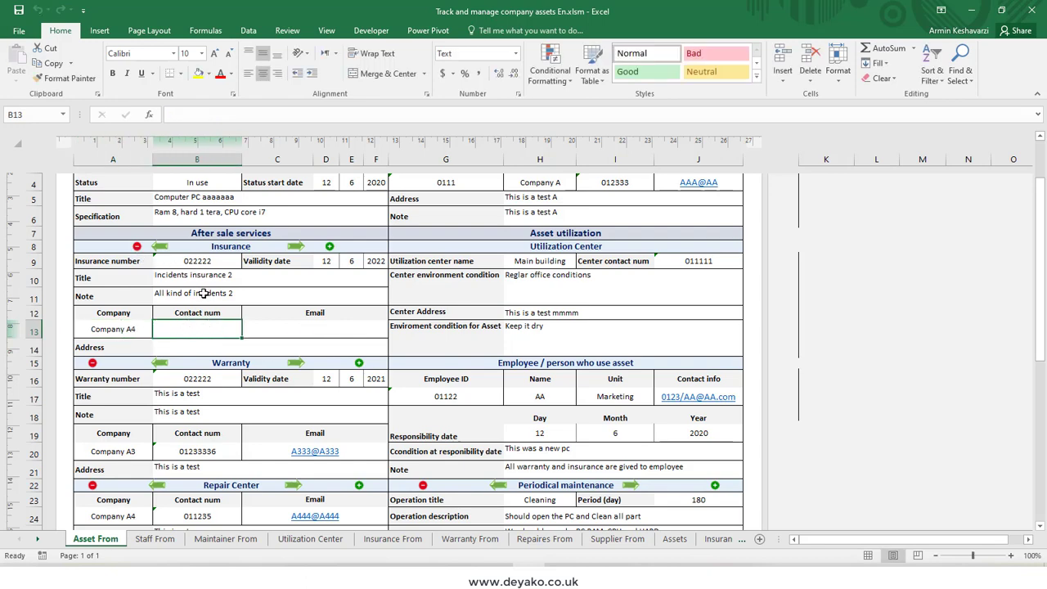
type("01232")
left_click(285, 331)
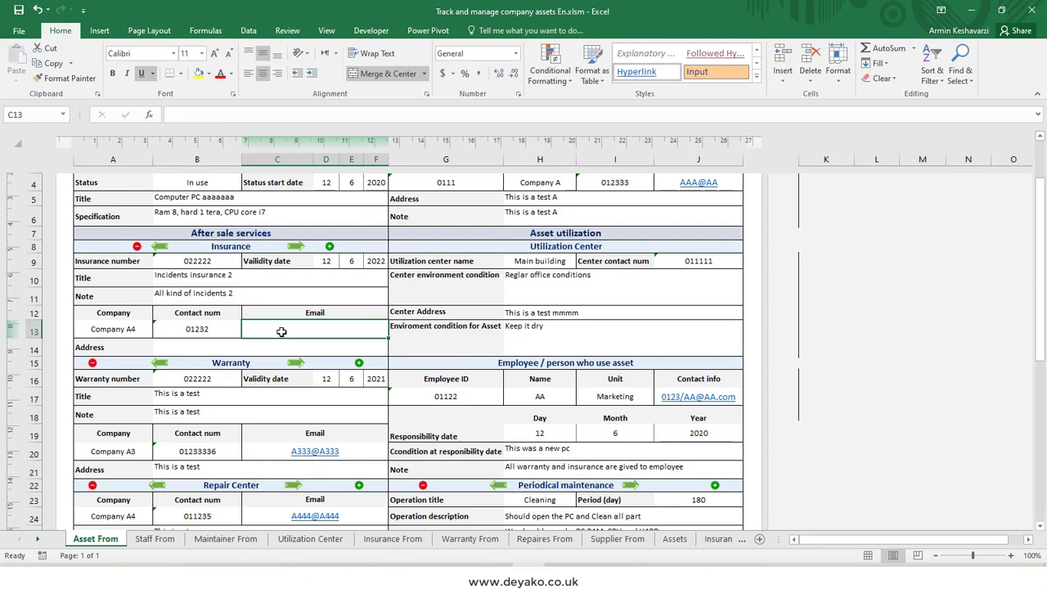
type("aaa")
left_click(177, 347)
type("aaa")
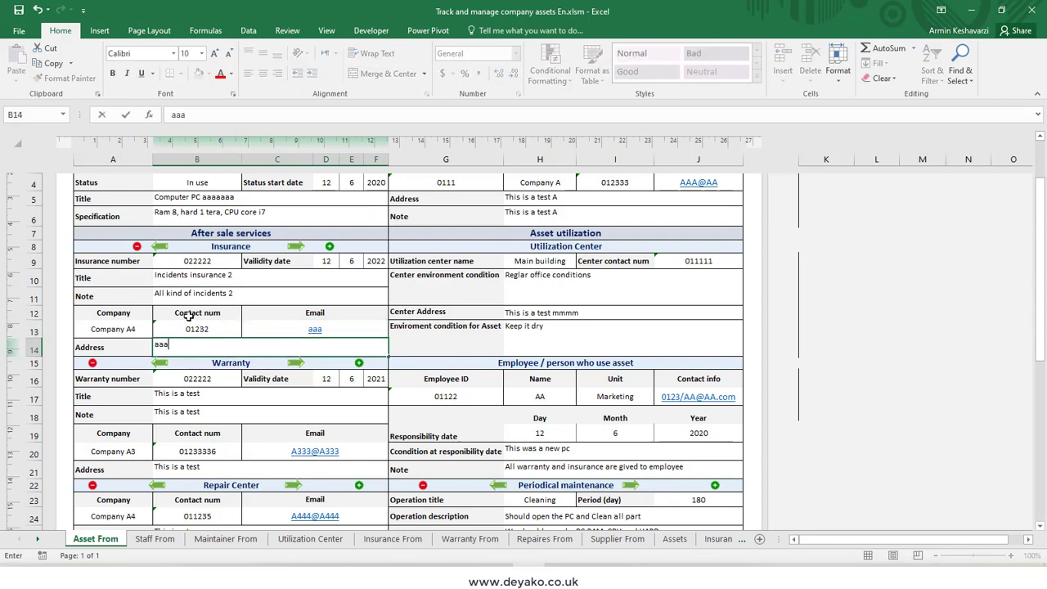
type("a")
Step: Complete the insurance company's address and add the new insurance record to asset 0123
left_click(191, 331)
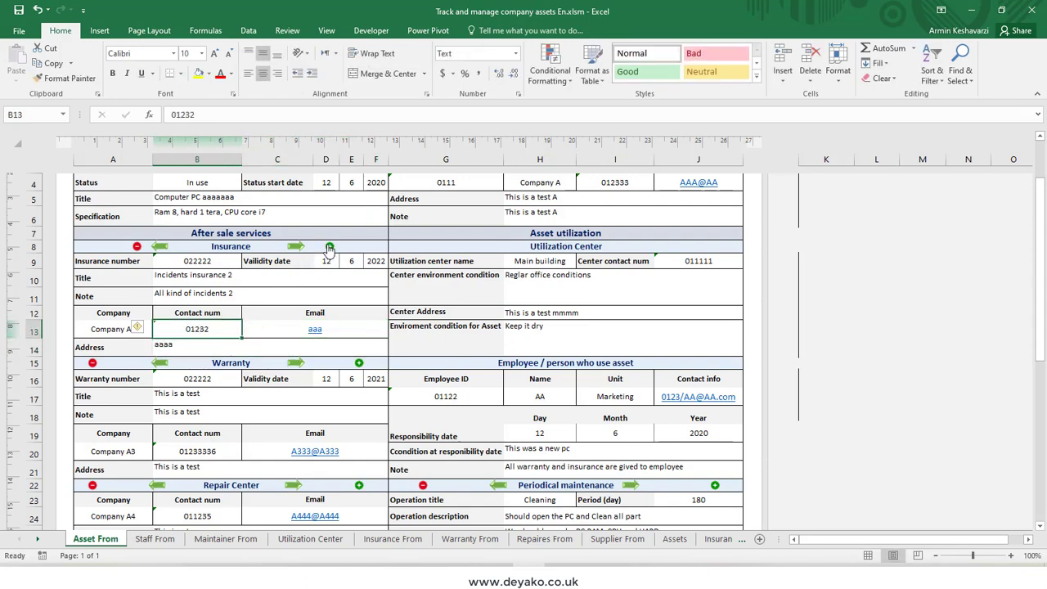
left_click(330, 247)
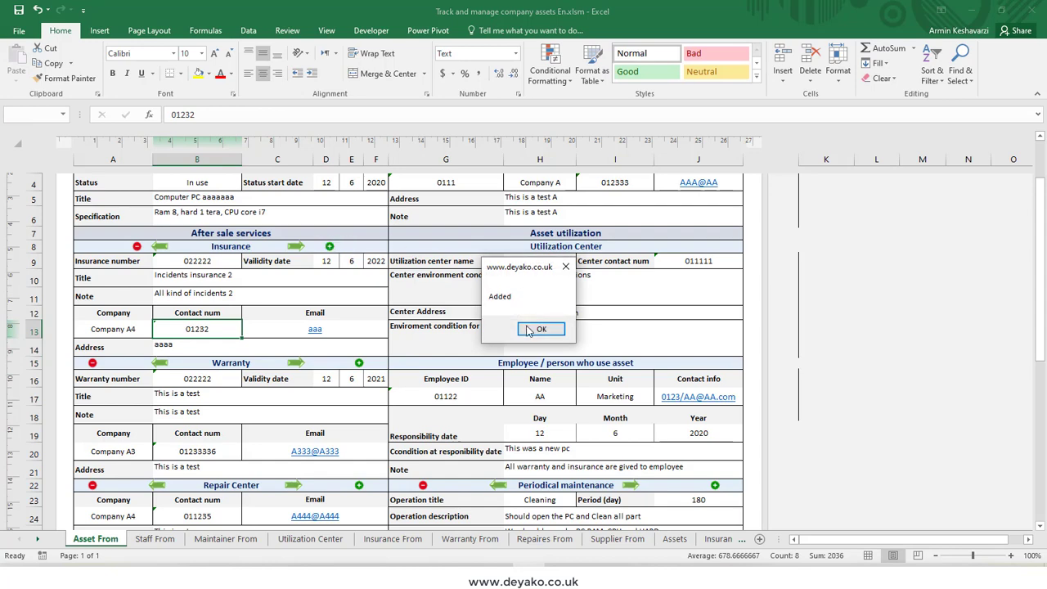
left_click(528, 330)
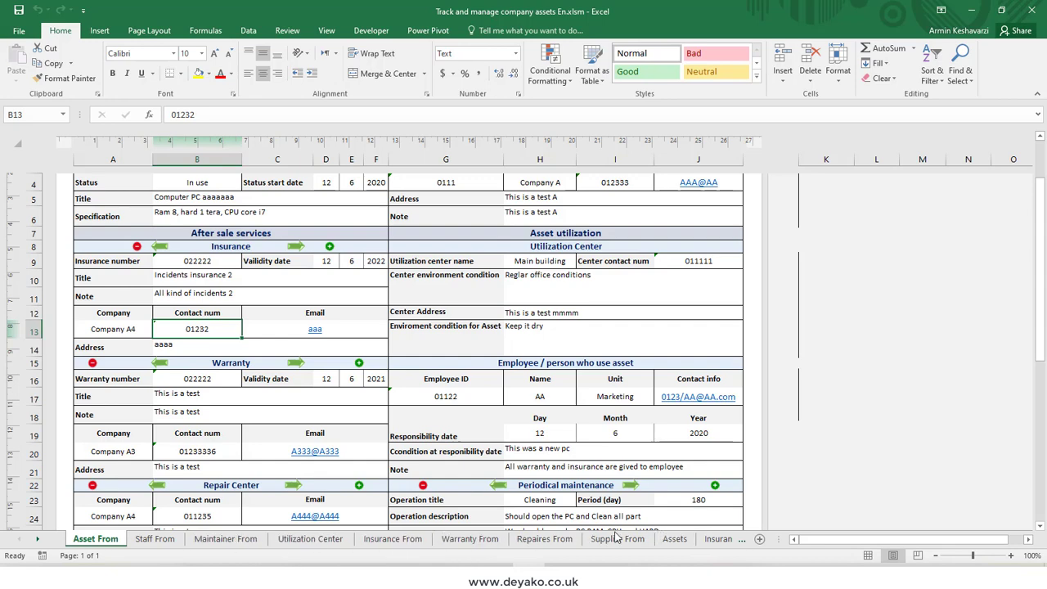
Step: Check the newly added insurance row in the Insurances sheet and return to the Asset From sheet
left_click(720, 539)
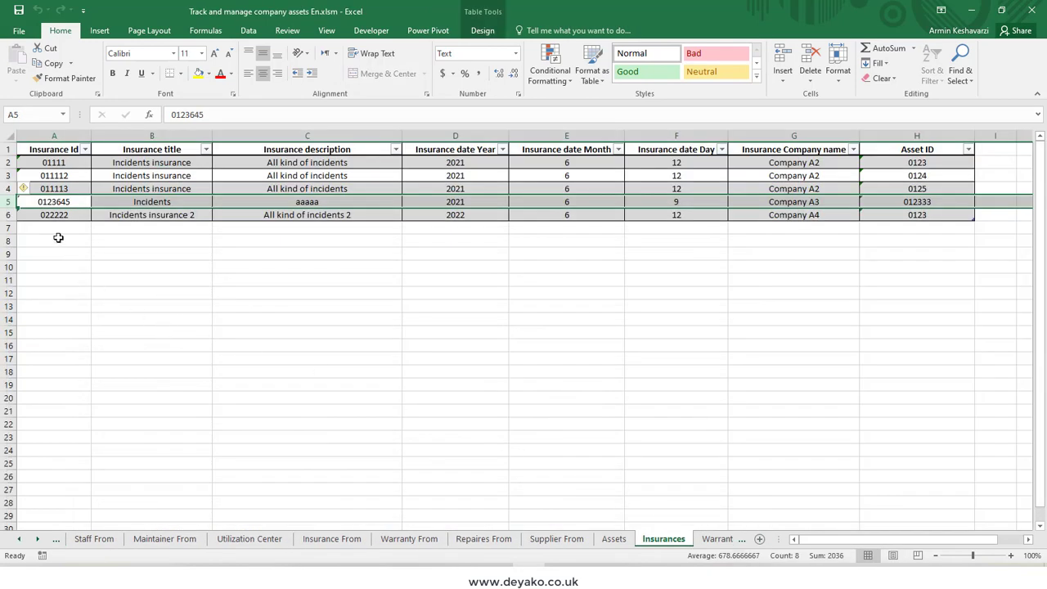
left_click(13, 214)
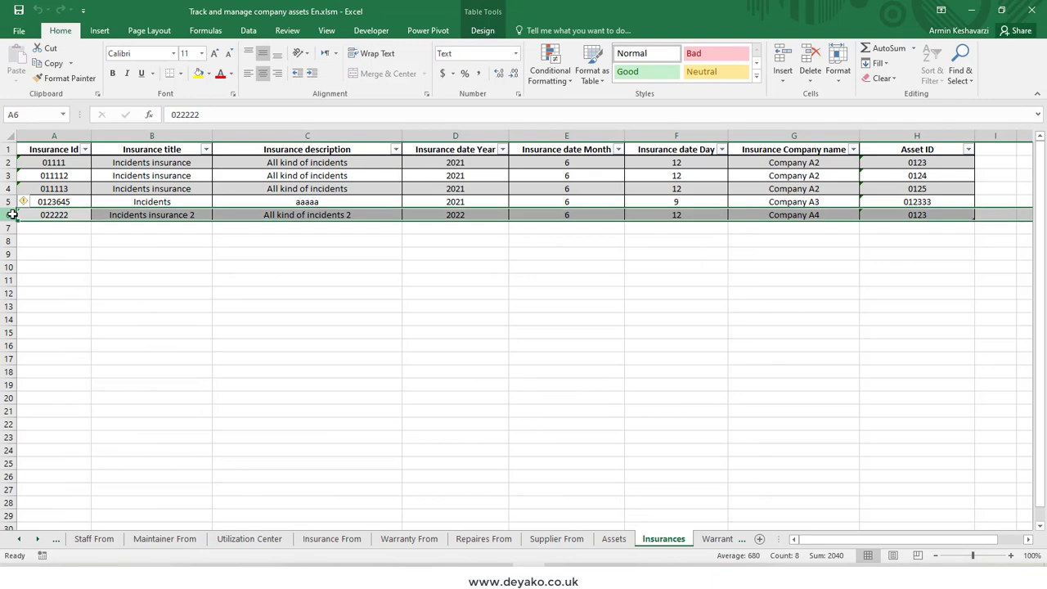
left_click(57, 541)
left_click(90, 539)
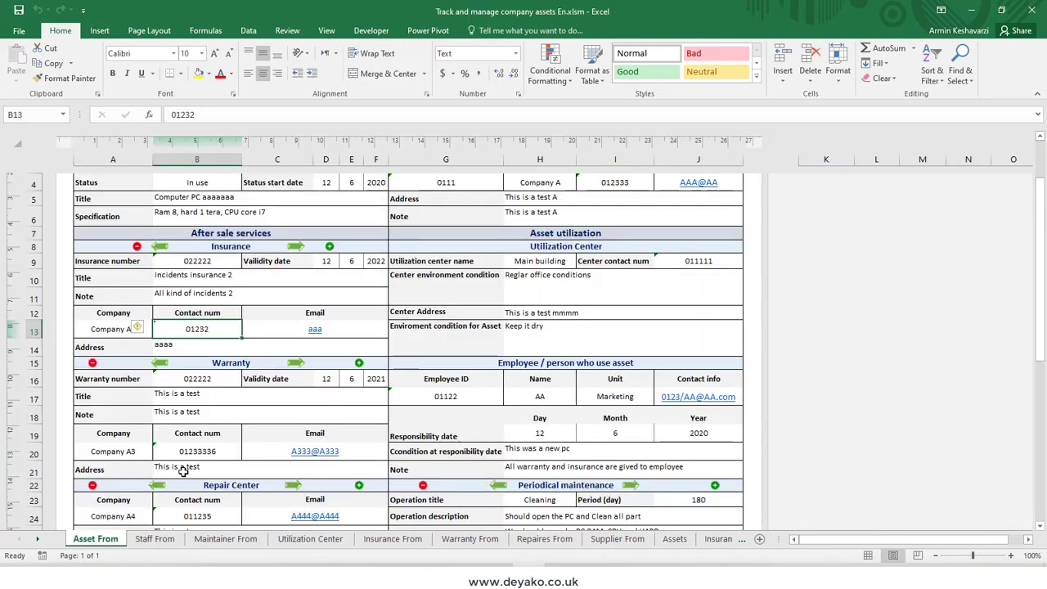
Step: Browse back and forth between the insurance records of asset 0123 in the Insurance section
left_click(160, 247)
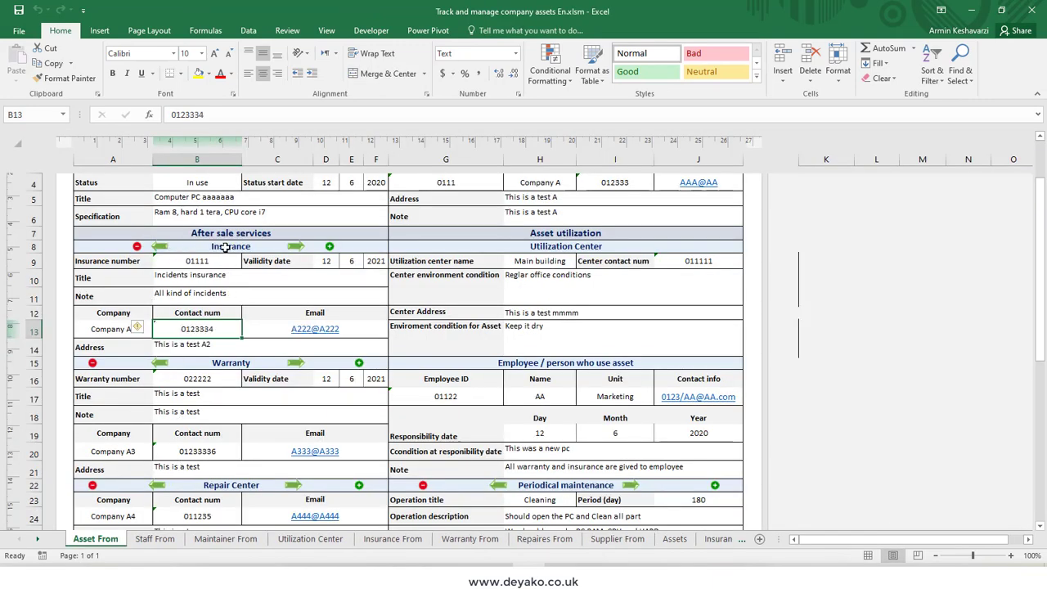
left_click(160, 246)
left_click(296, 247)
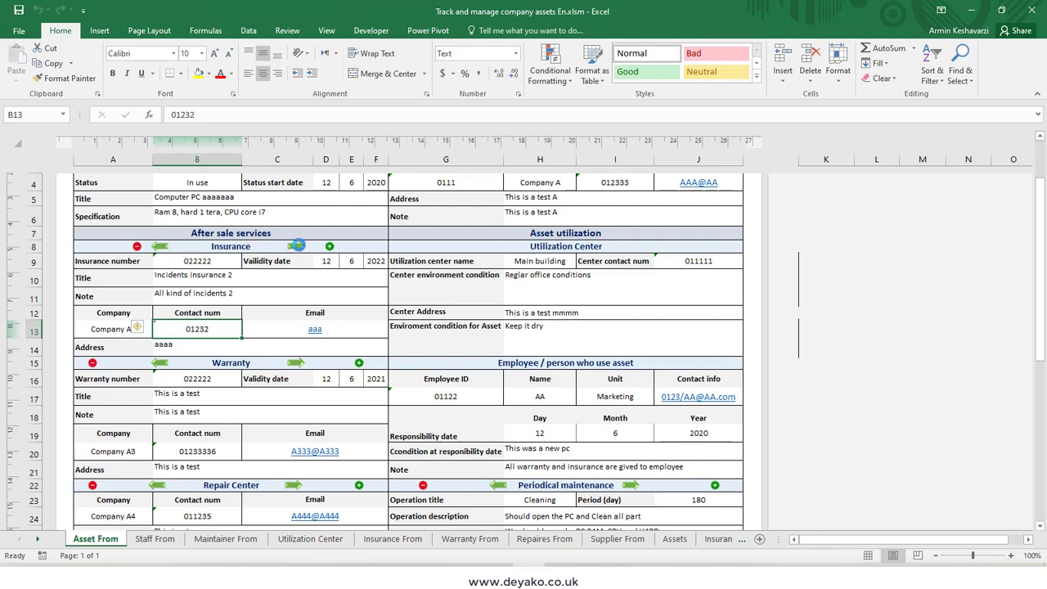
left_click(160, 248)
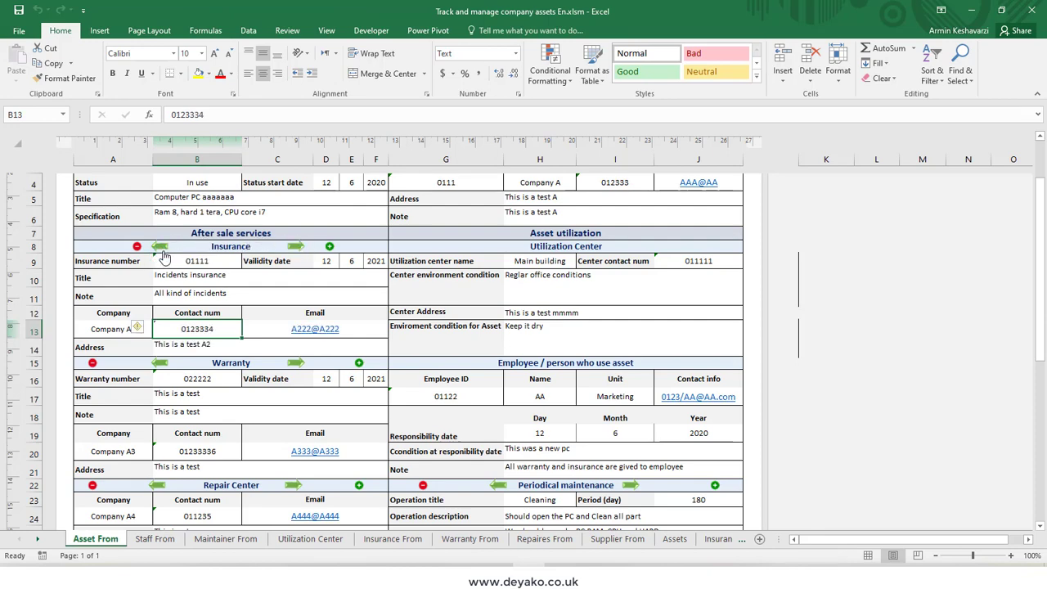
left_click(295, 248)
scroll(282, 286, "up", 2)
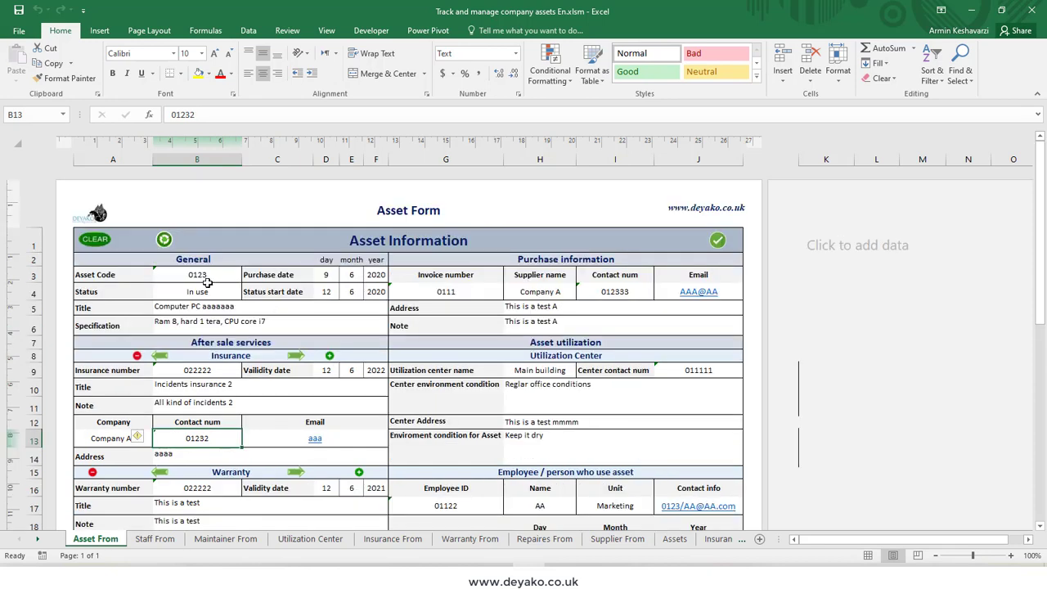
left_click(160, 355)
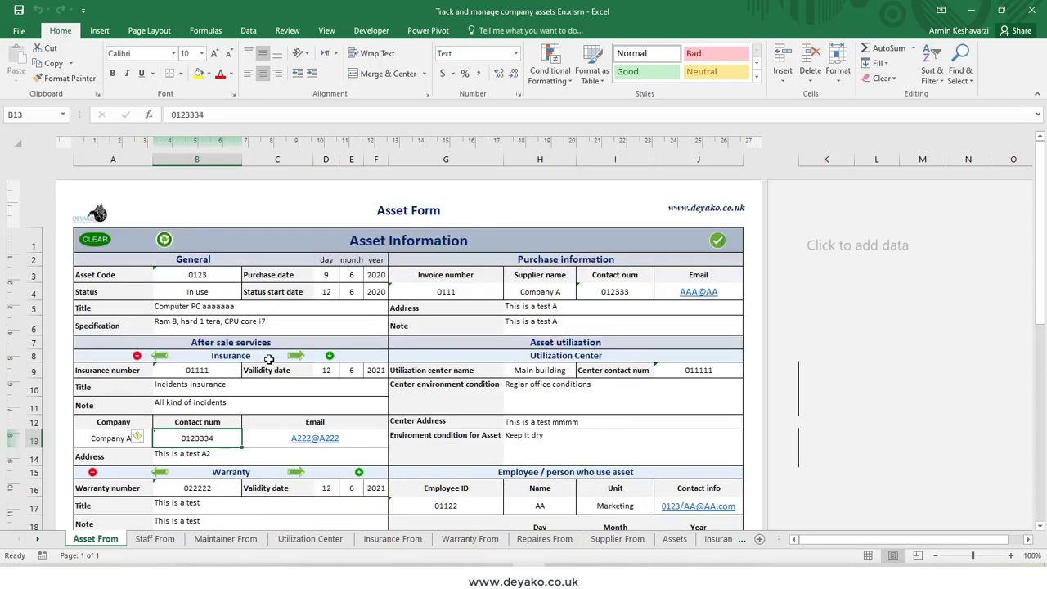
left_click(295, 356)
Step: Review the asset's Warranty, Repair Center and Periodical maintenance sections on the asset form
scroll(233, 413, "down", 3)
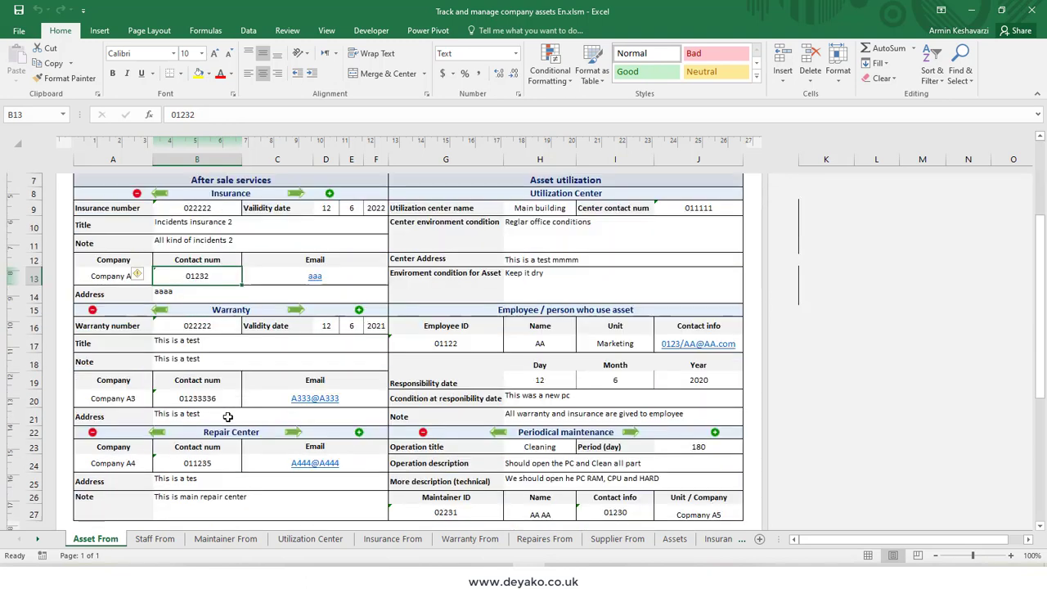
left_click(219, 328)
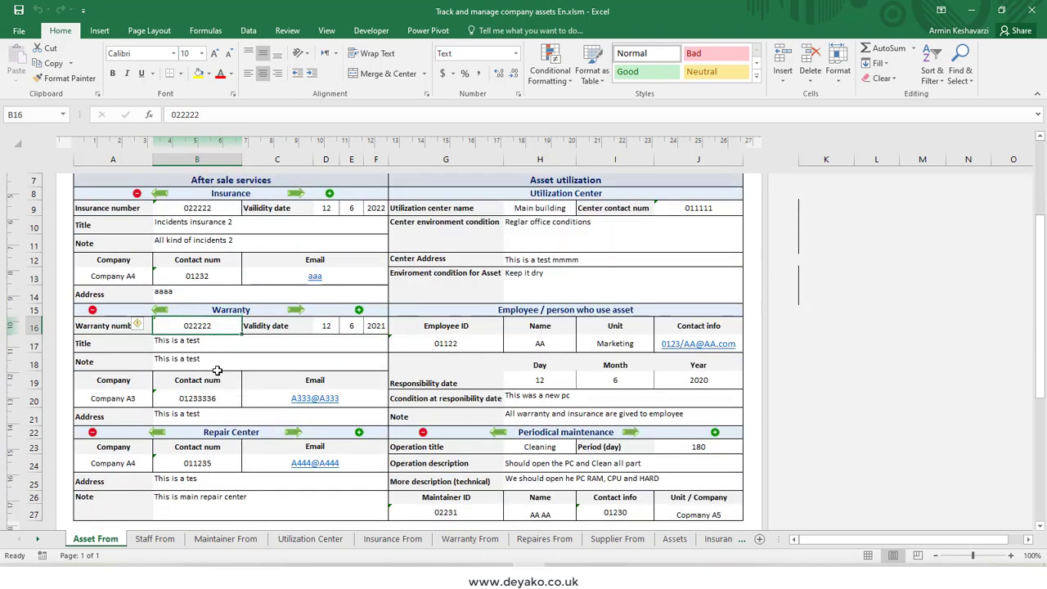
left_click(198, 458)
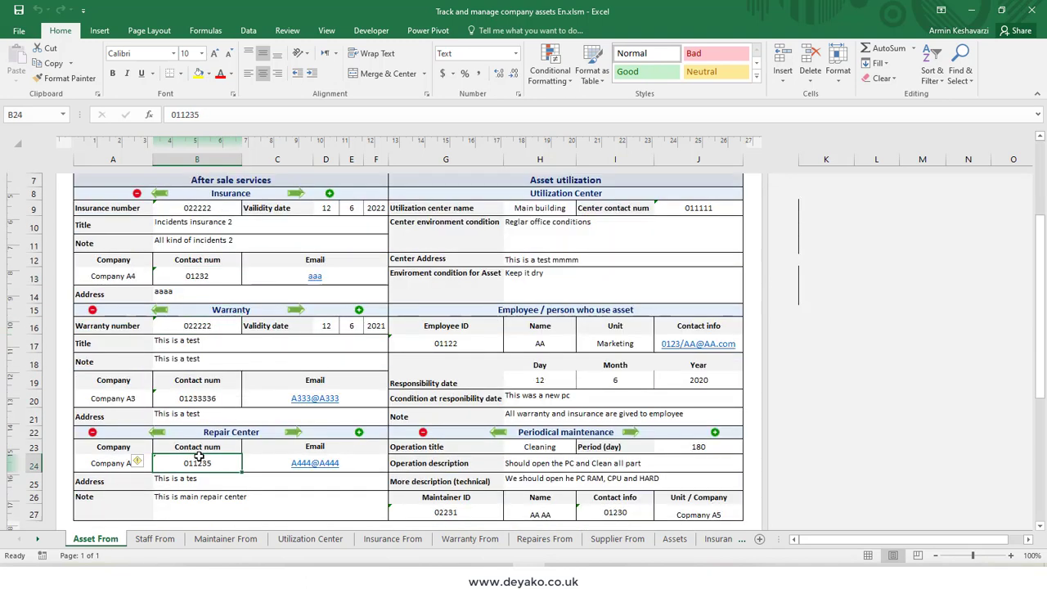
left_click(540, 448)
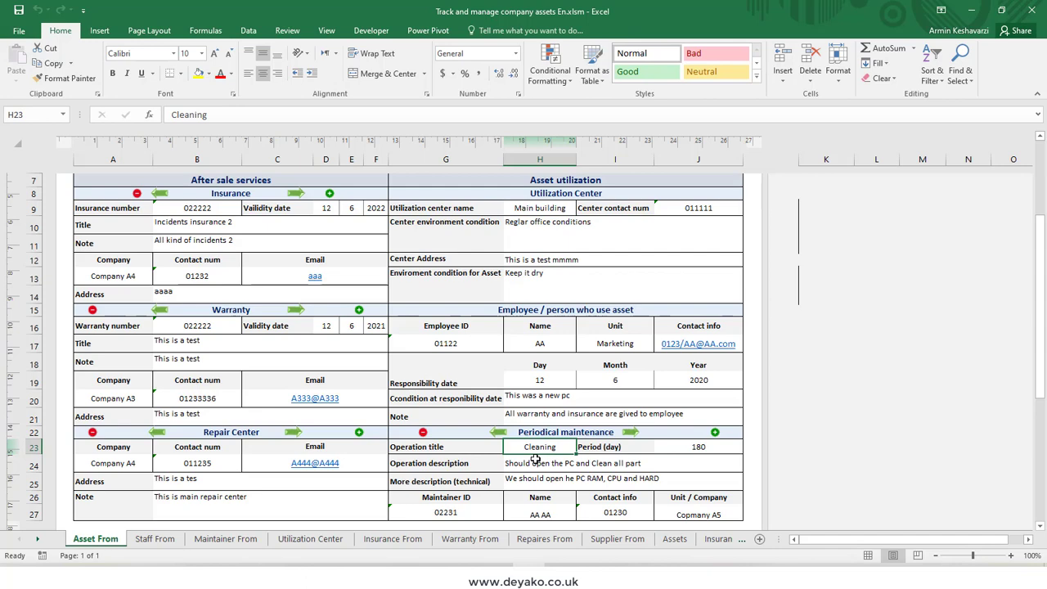
scroll(536, 458, "up", 3)
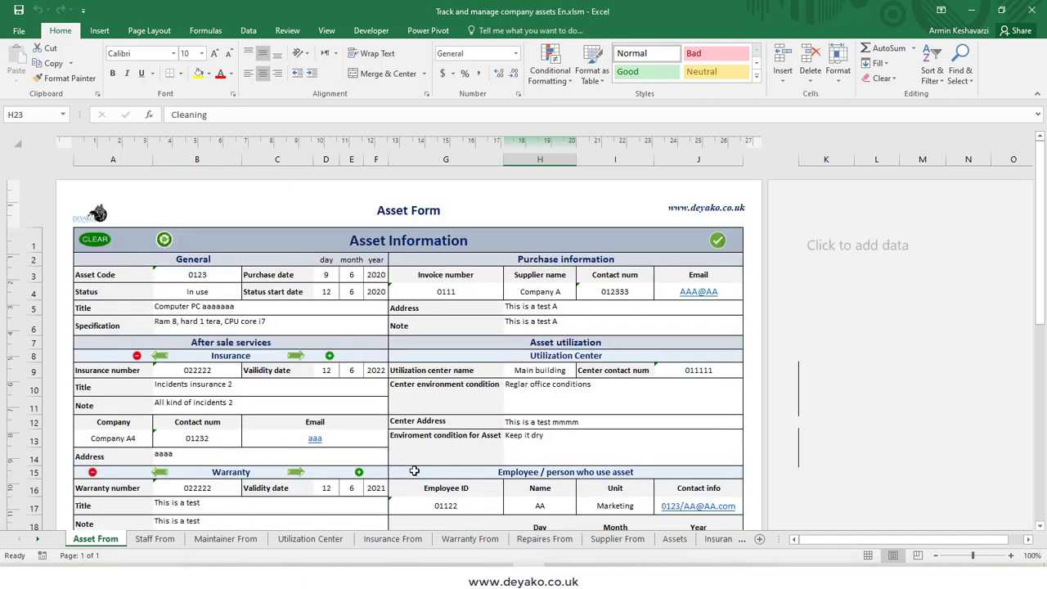
Step: Remove all data from the workbook using the command on the Setting sheet and confirm the removal
left_click(736, 540)
left_click(733, 541)
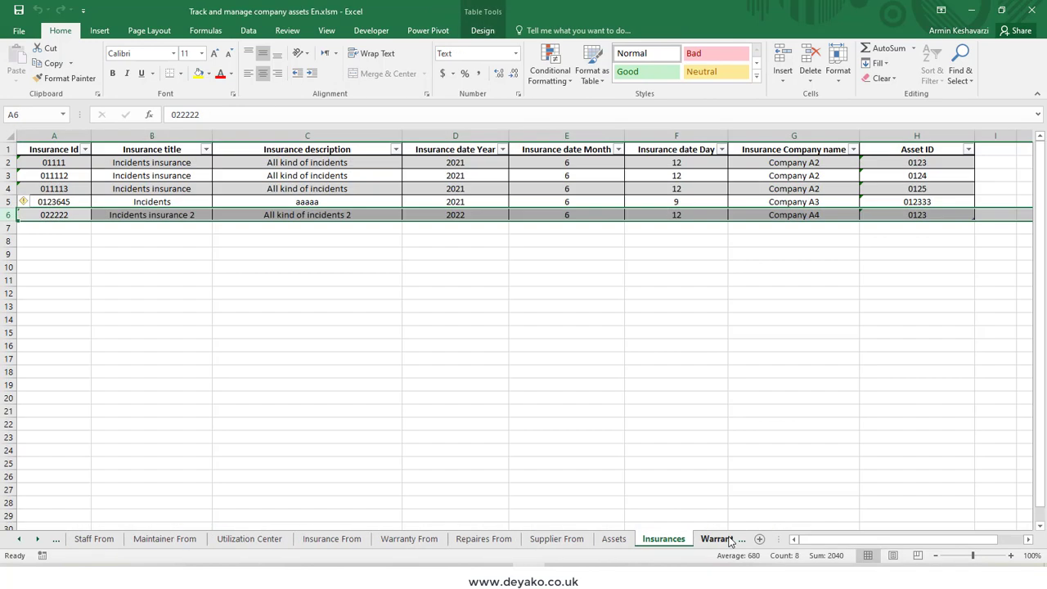
left_click(732, 541)
left_click(732, 541)
left_click(722, 541)
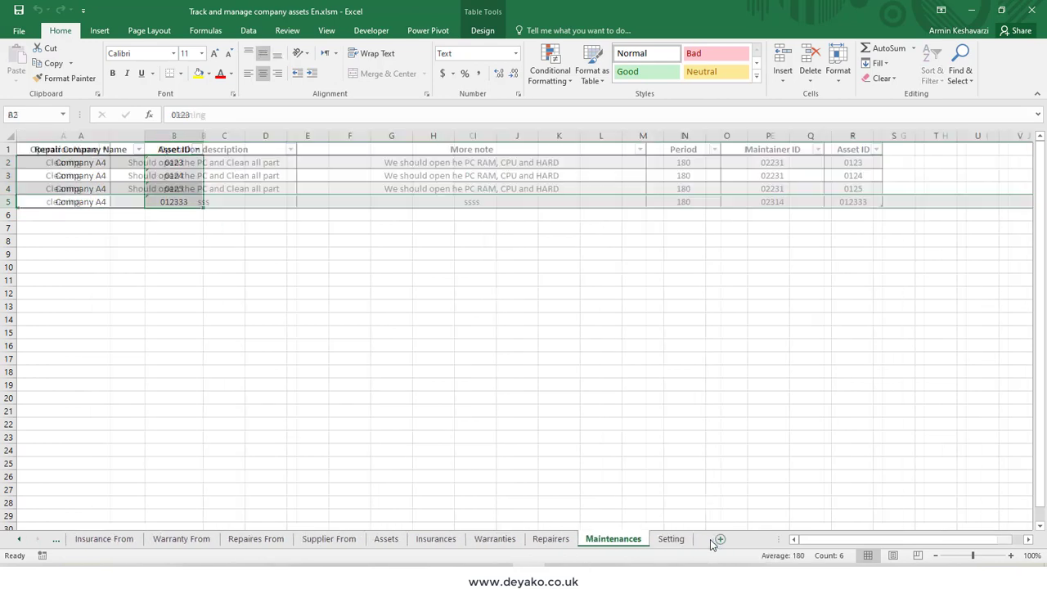
left_click(684, 542)
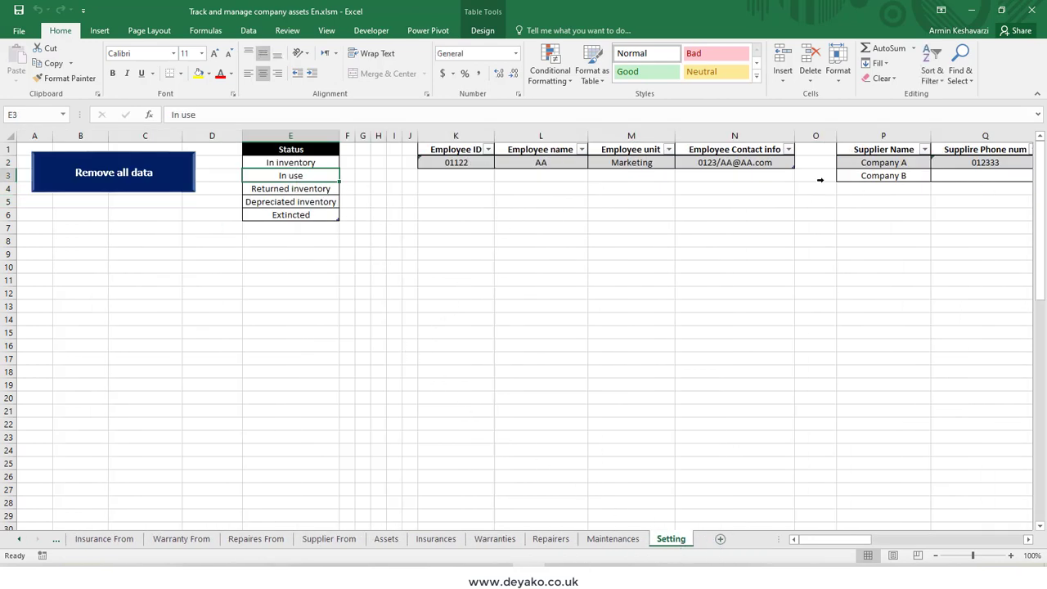
left_click(141, 173)
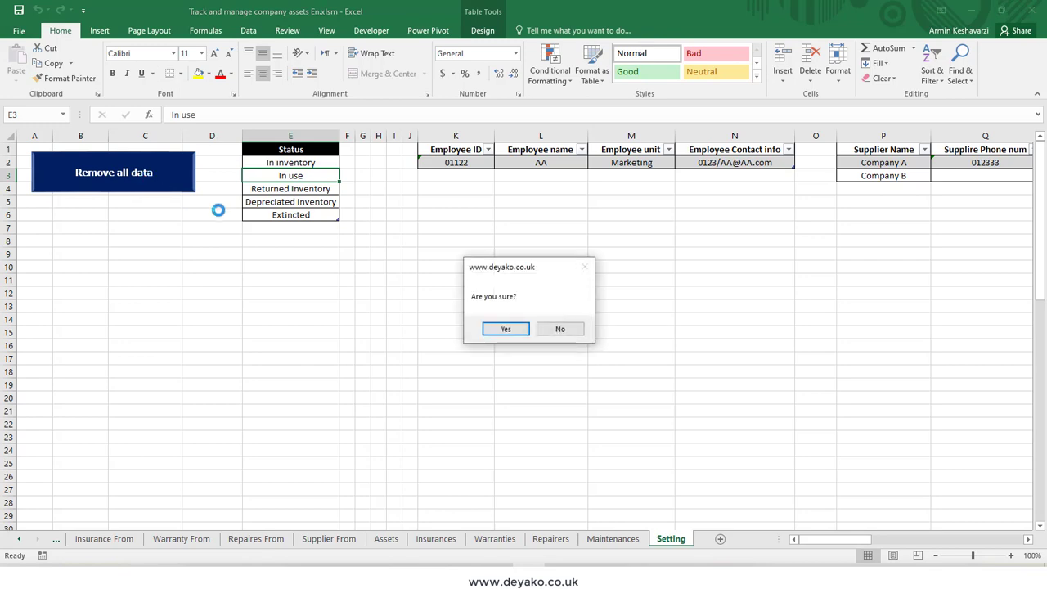
left_click(507, 329)
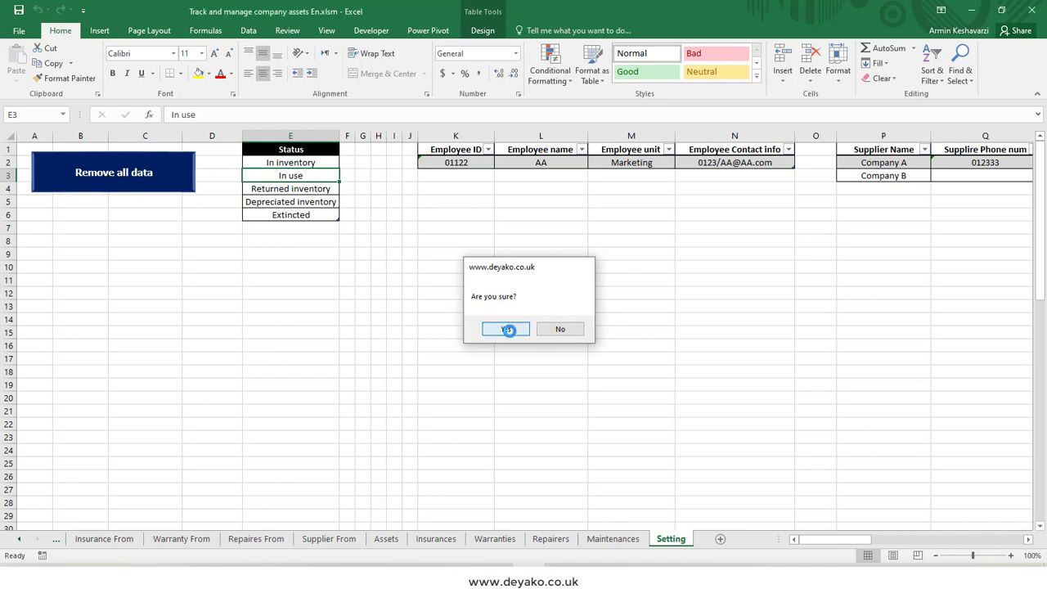
left_click(554, 330)
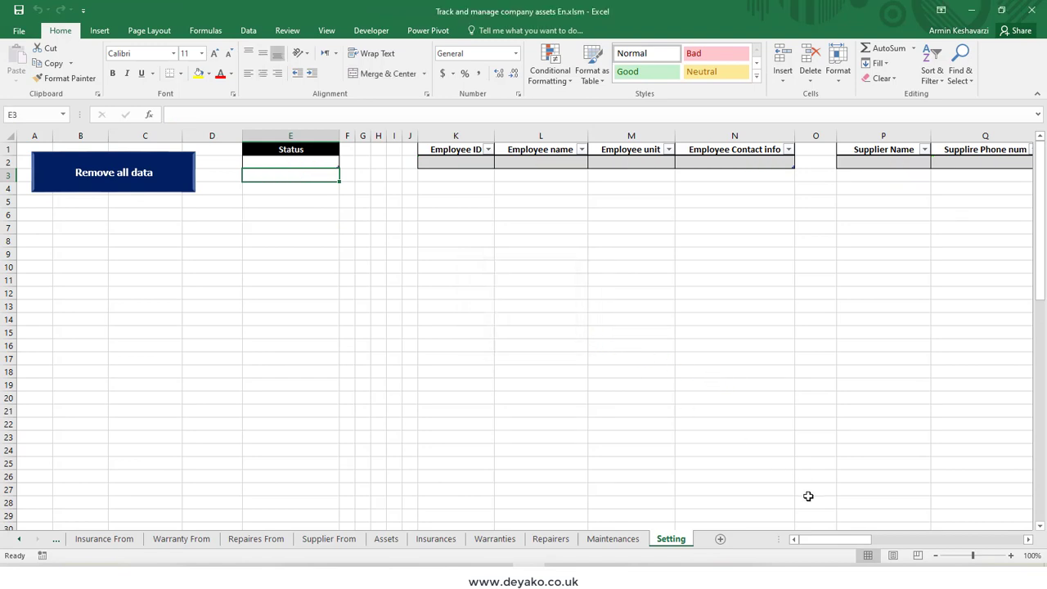
Step: Check the Setting, record and form sheets for remaining data, ending on the Asset From sheet
mouse_move(829, 542)
left_mouse_down()
mouse_move(982, 556)
mouse_move(843, 546)
left_mouse_up()
left_click(626, 541)
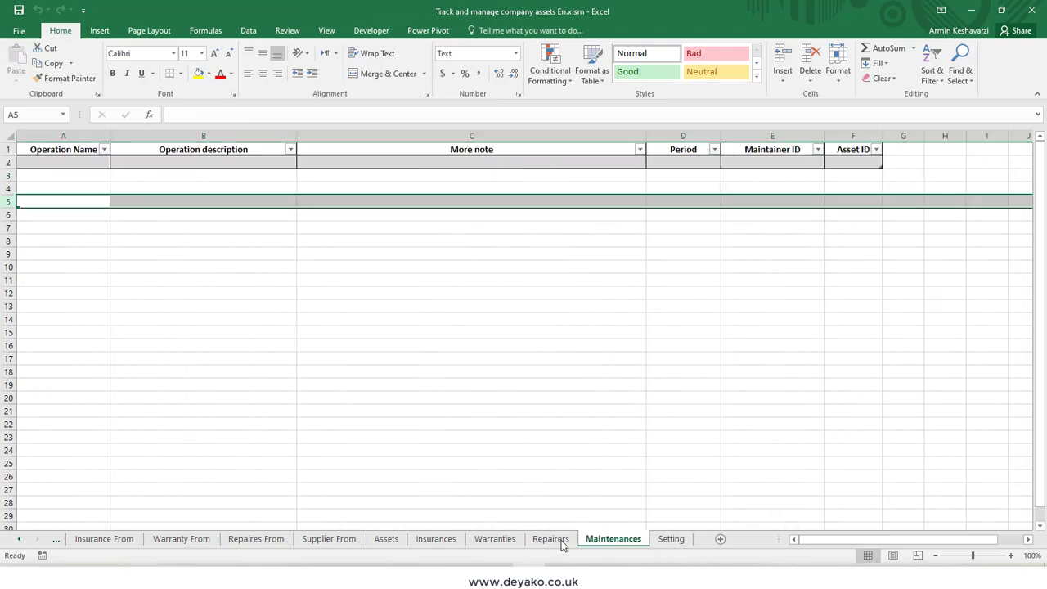
left_click(550, 540)
left_click(494, 539)
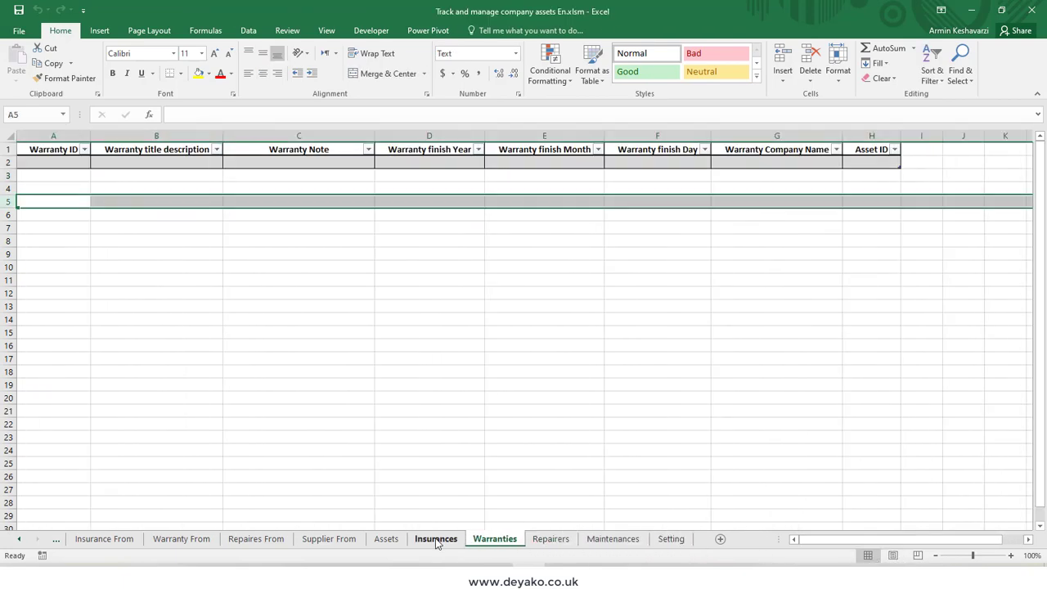
left_click(436, 540)
left_click(328, 540)
left_click(104, 539)
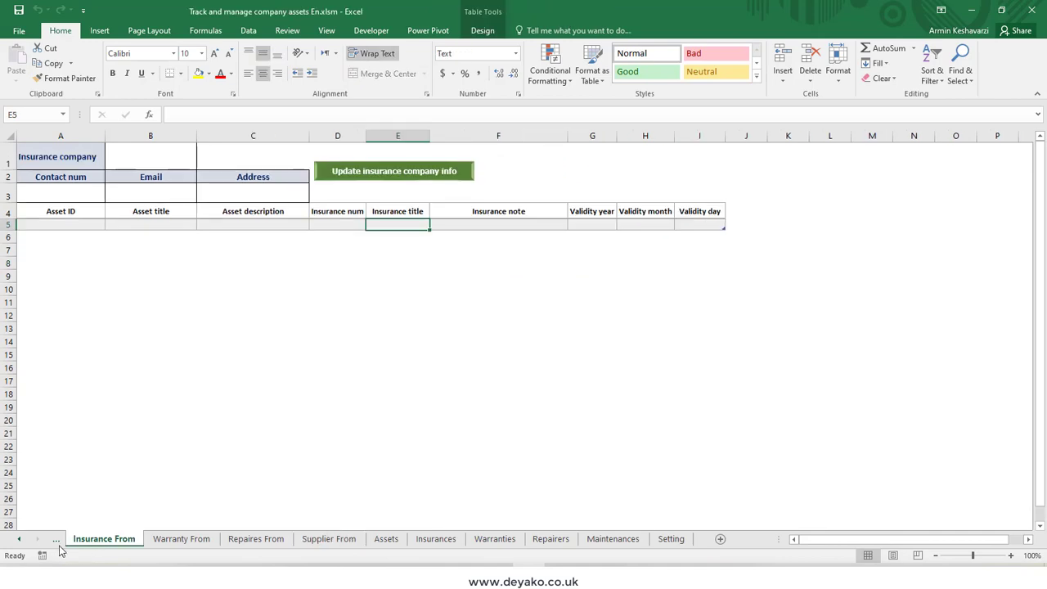
left_click(58, 540)
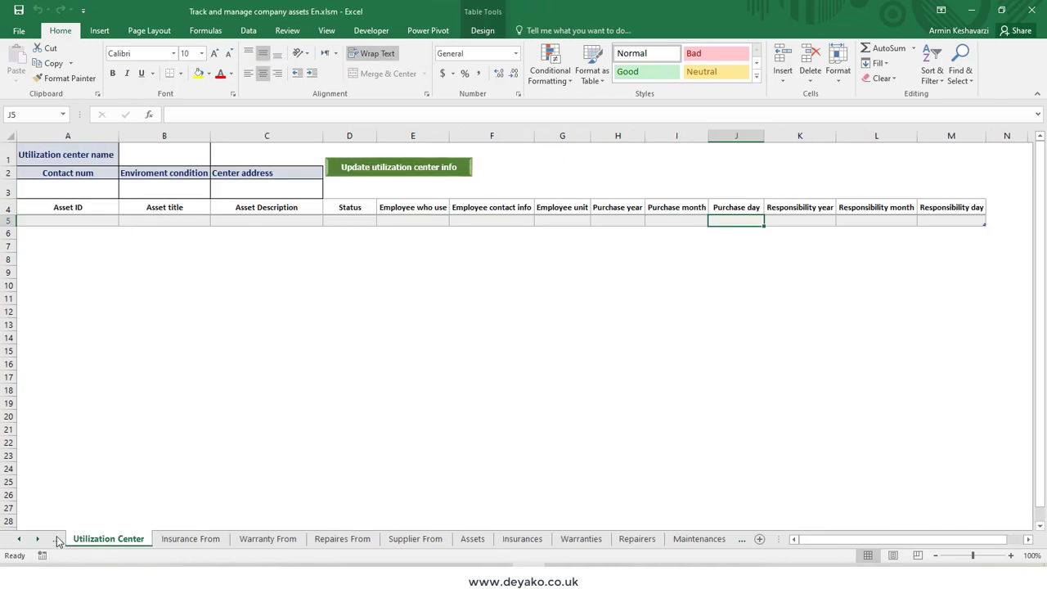
left_click(58, 540)
left_click(58, 540)
left_click(59, 540)
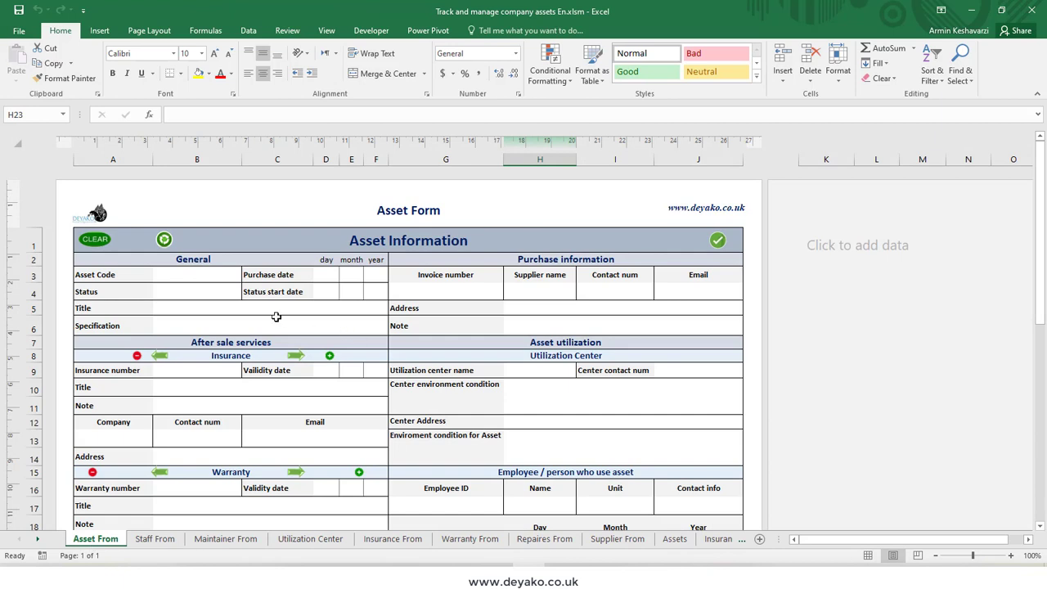
Step: Check the choices offered for the Status field on the asset form
left_click(226, 295)
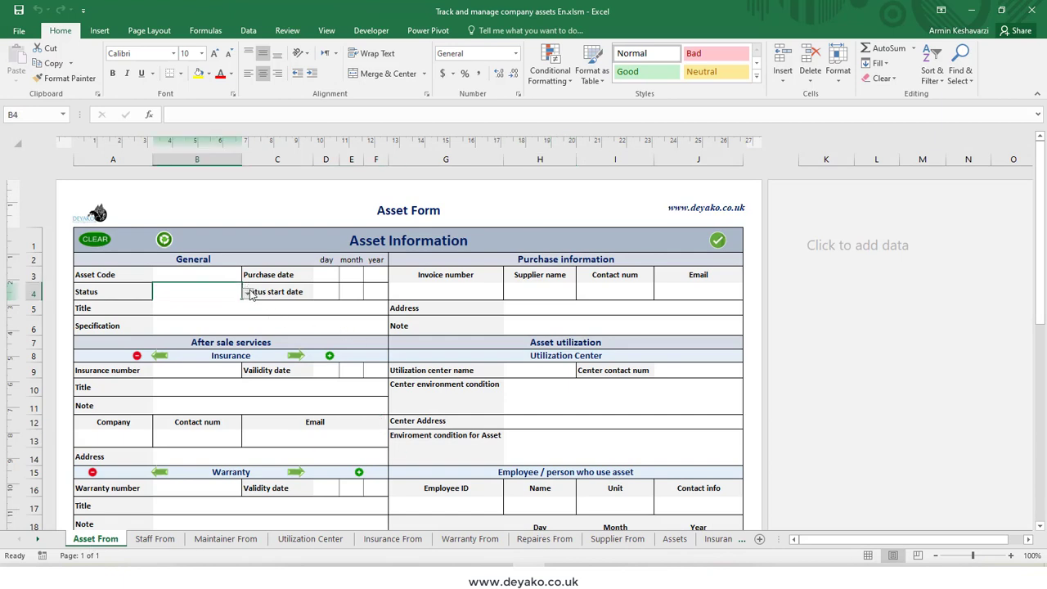
left_click(251, 295)
left_click(226, 294)
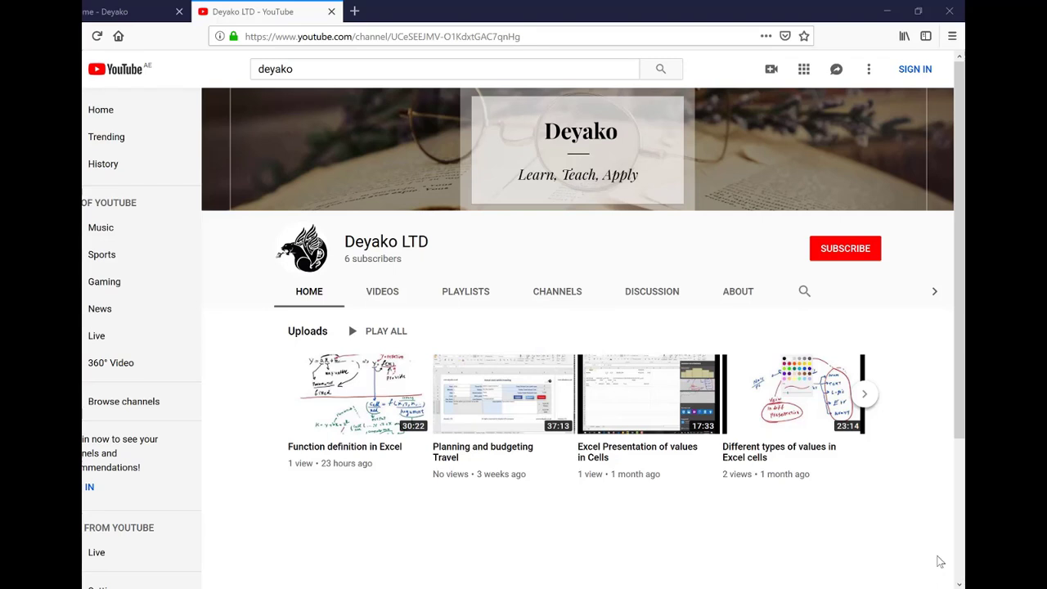
Step: Switch to the Deyako website's home page in the browser
left_click(123, 12)
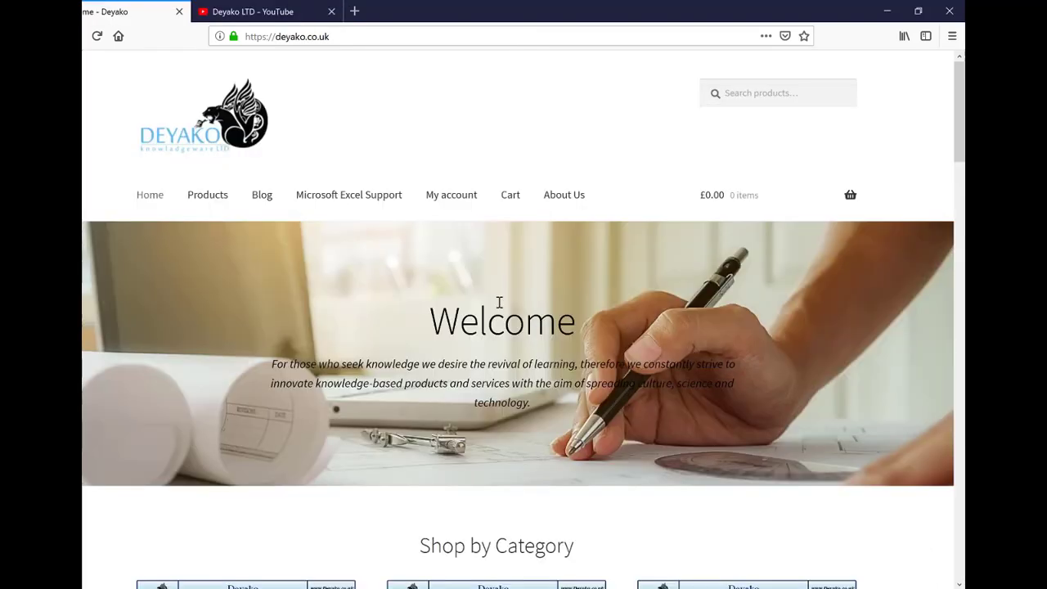